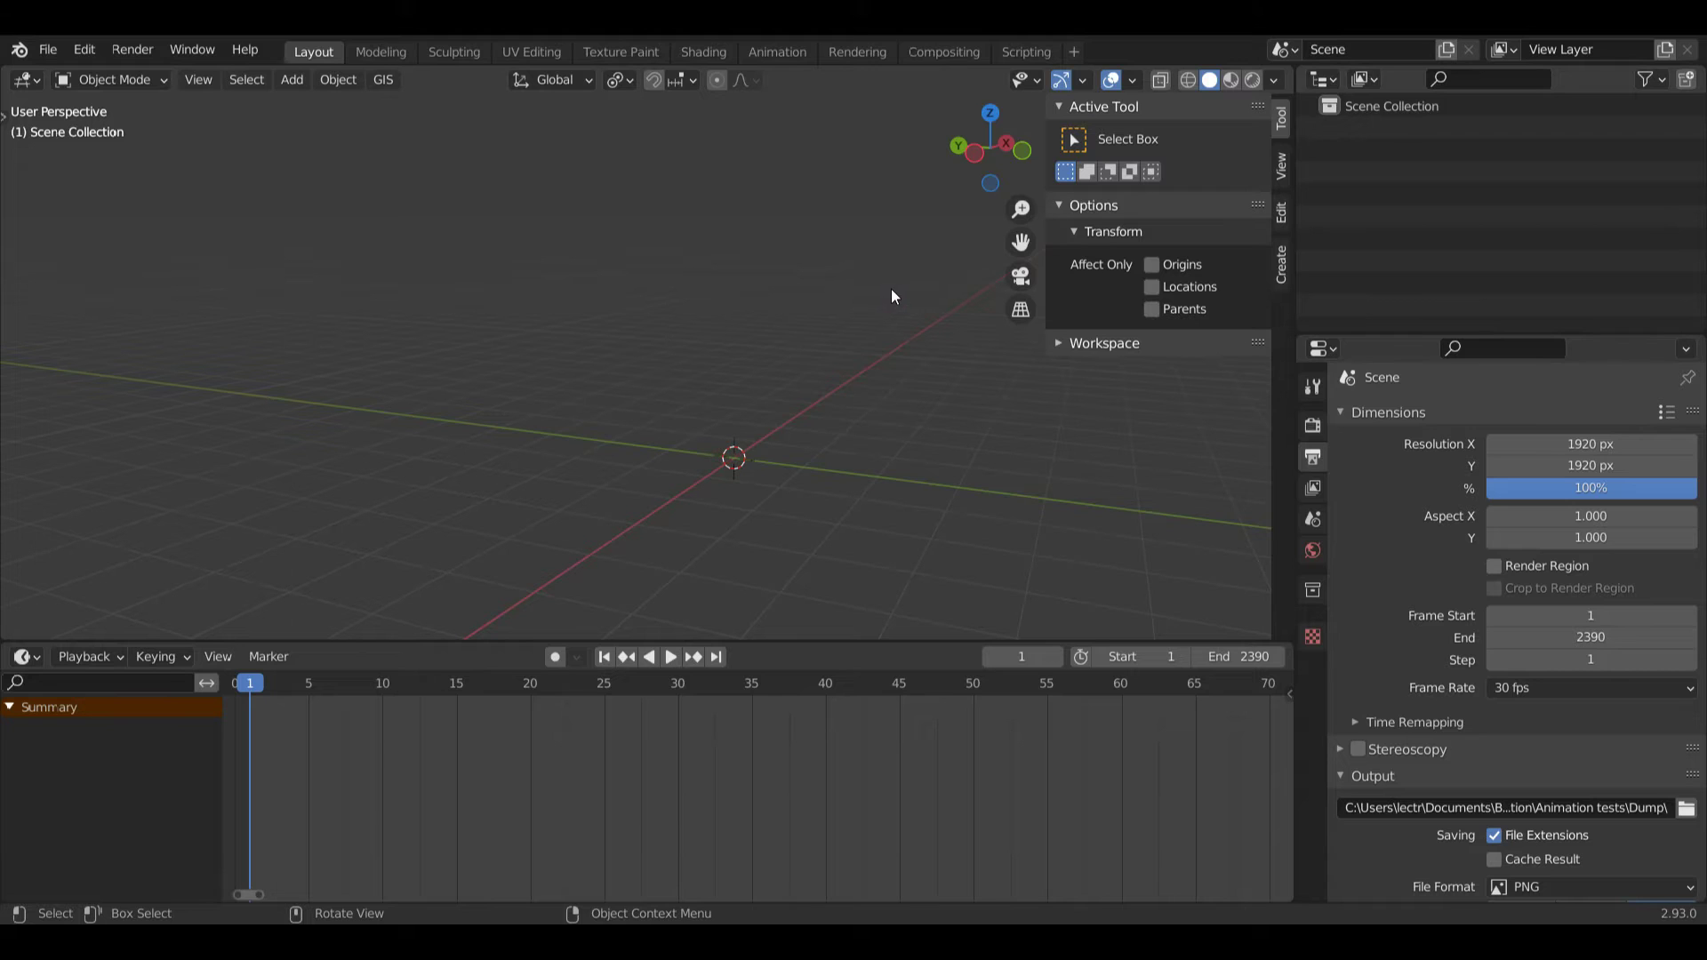
# - Add a UV sphere and put it into Edit Mode with face selection
pyautogui.hotkey('shift', 'a')
pyautogui.moveTo(889, 289)
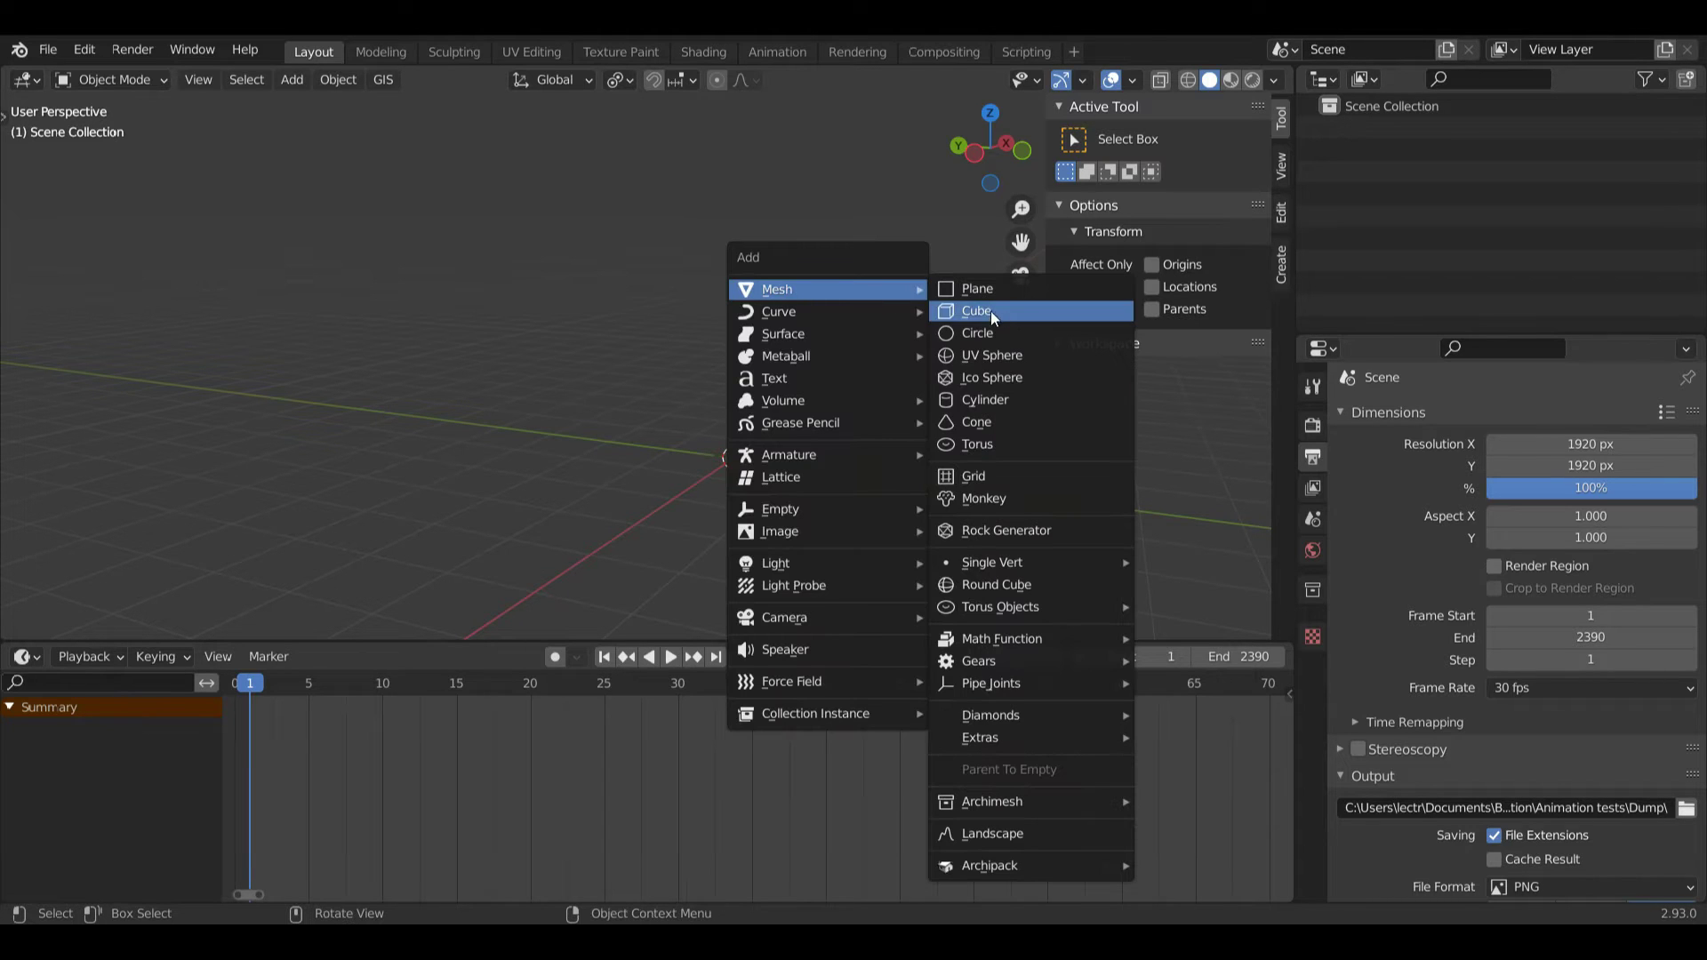
pyautogui.click(975, 356)
pyautogui.moveTo(983, 295); pyautogui.dragTo(1005, 313, button='middle')
pyautogui.moveTo(1020, 209); pyautogui.dragTo(964, 75)
pyautogui.moveTo(992, 153); pyautogui.dragTo(858, 272)
pyautogui.hotkey('ctrl', 'Tab')
pyautogui.click(989, 261)
pyautogui.press('3')
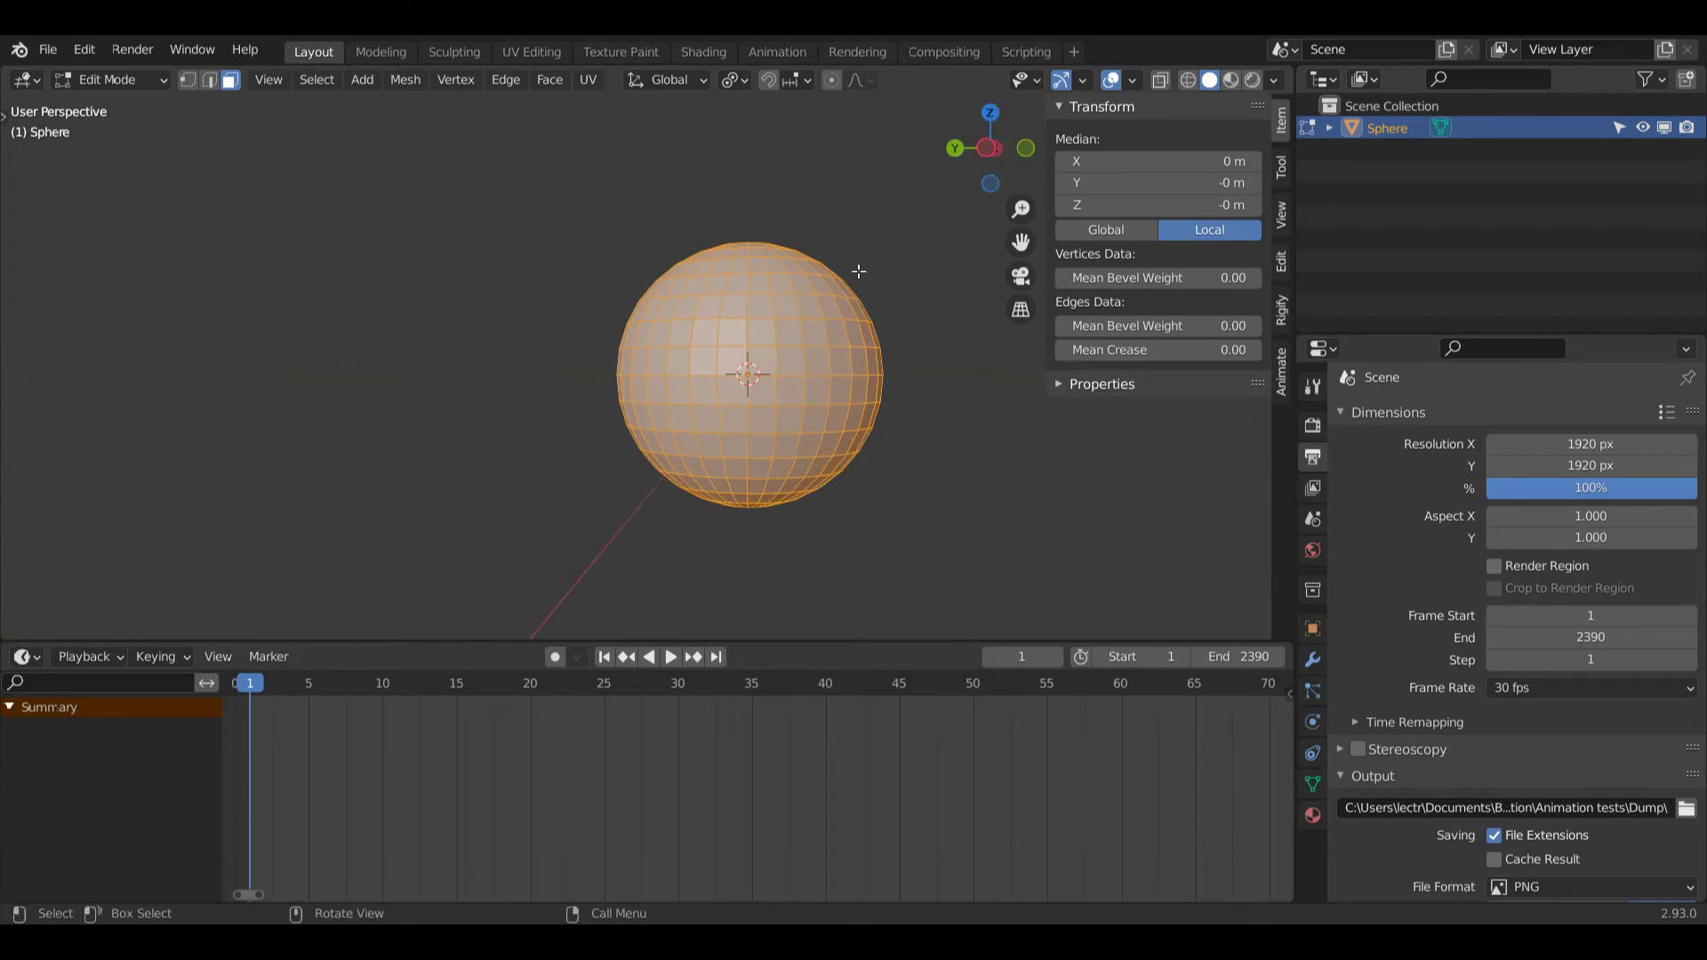
# - Select the square block of four by four faces centred on the sphere's negative X side
pyautogui.click(705, 329)
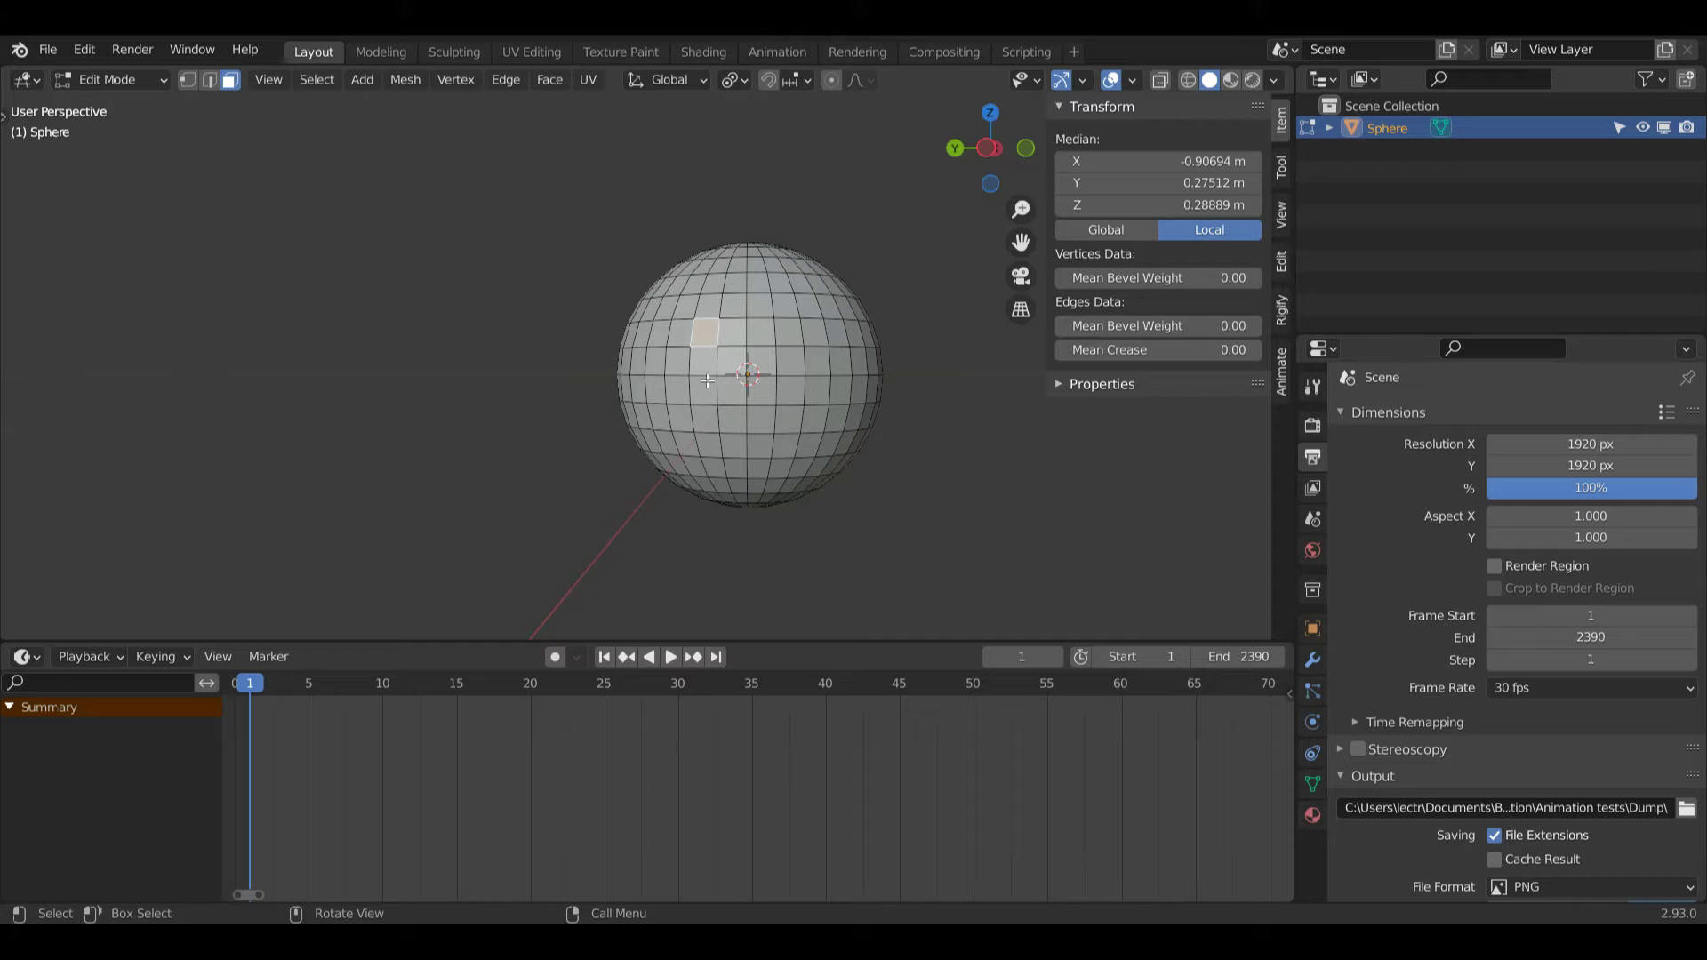
pyautogui.keyDown('ctrl'); pyautogui.click(789, 330); pyautogui.keyUp('ctrl')
pyautogui.keyDown('ctrl'); pyautogui.click(787, 416); pyautogui.keyUp('ctrl')
pyautogui.keyDown('ctrl'); pyautogui.click(705, 417); pyautogui.keyUp('ctrl')
pyautogui.keyDown('ctrl'); pyautogui.click(703, 360); pyautogui.keyUp('ctrl')
pyautogui.keyDown('ctrl'); pyautogui.click(762, 362); pyautogui.keyUp('ctrl')
pyautogui.keyDown('ctrl'); pyautogui.click(733, 391); pyautogui.keyUp('ctrl')
# - Extrude the selected square of faces outward from the sphere by about 0.38 m
pyautogui.moveTo(977, 136); pyautogui.dragTo(852, 159)
pyautogui.moveTo(826, 267); pyautogui.dragTo(859, 213, button='middle')
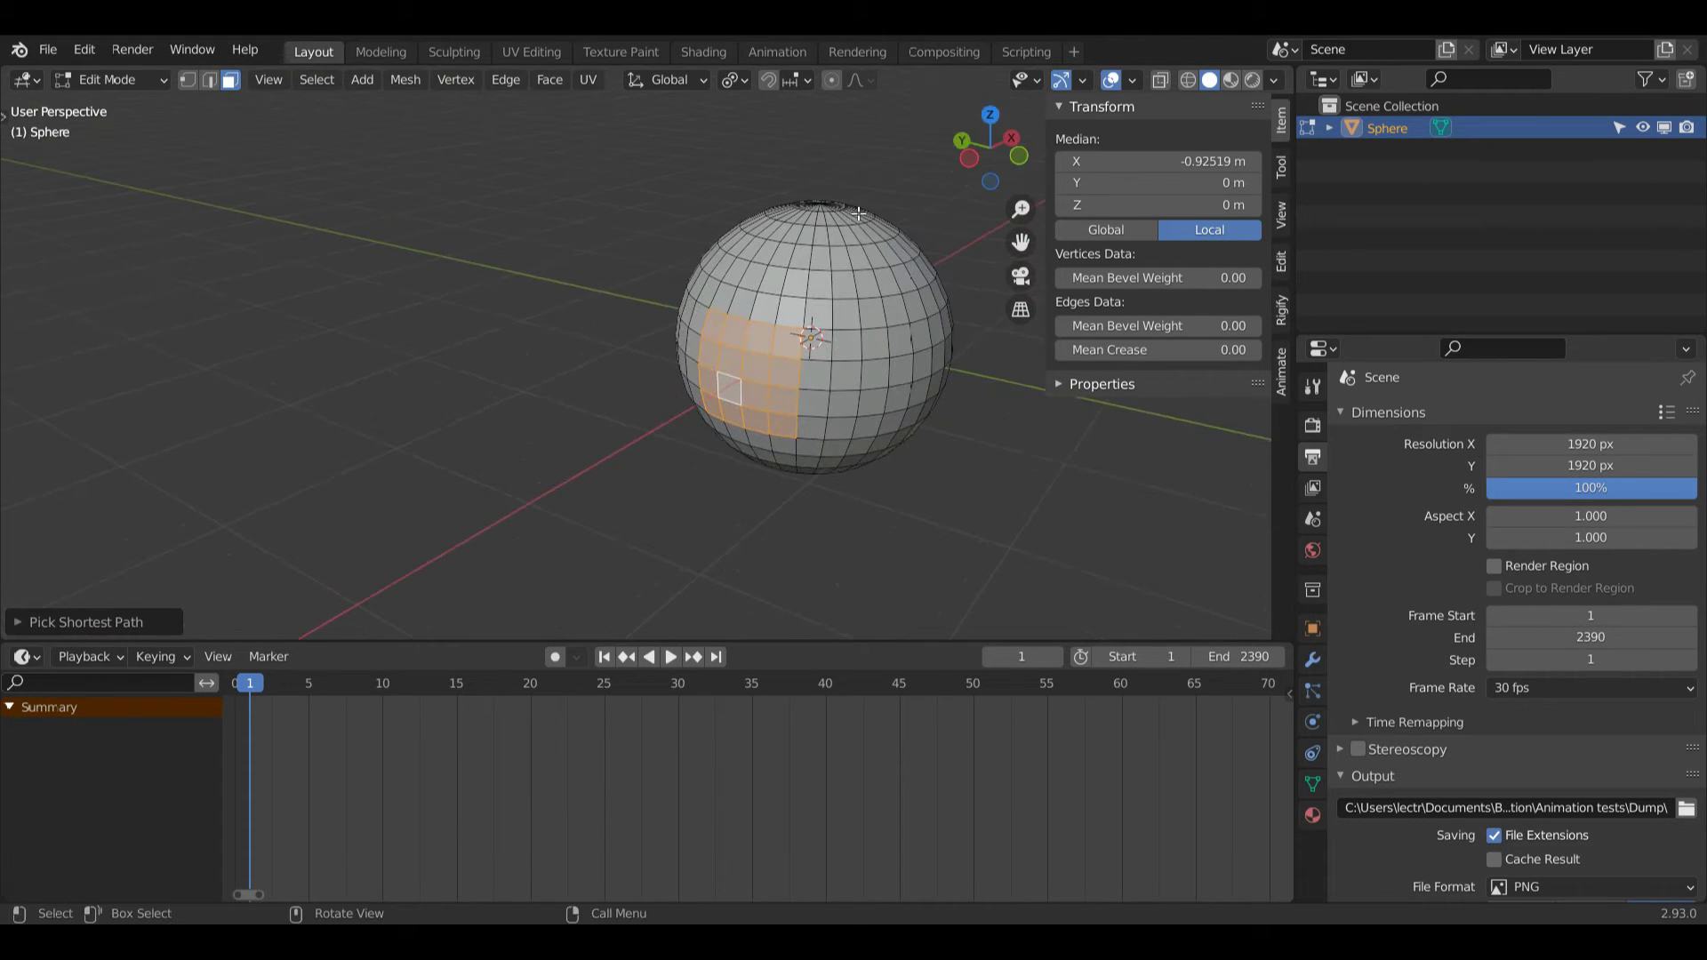
pyautogui.press('e')
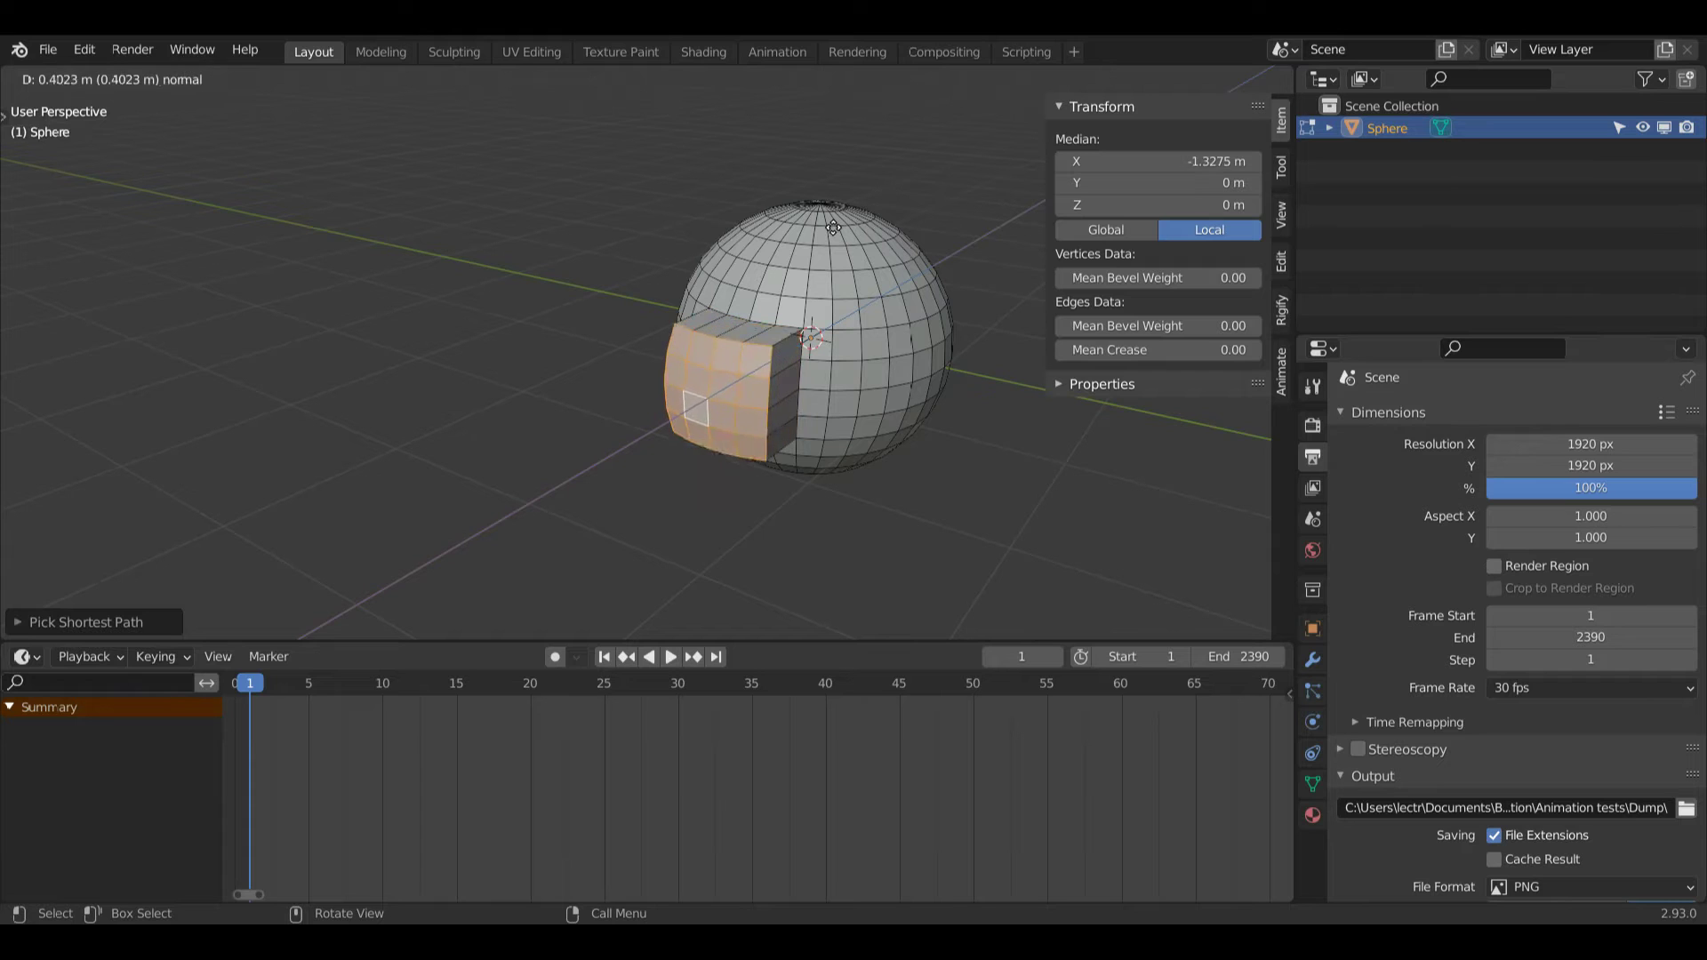
pyautogui.click(834, 224)
# - Flatten the extruded end faces by scaling them to 0 along the X axis
pyautogui.moveTo(1012, 122); pyautogui.dragTo(909, 80)
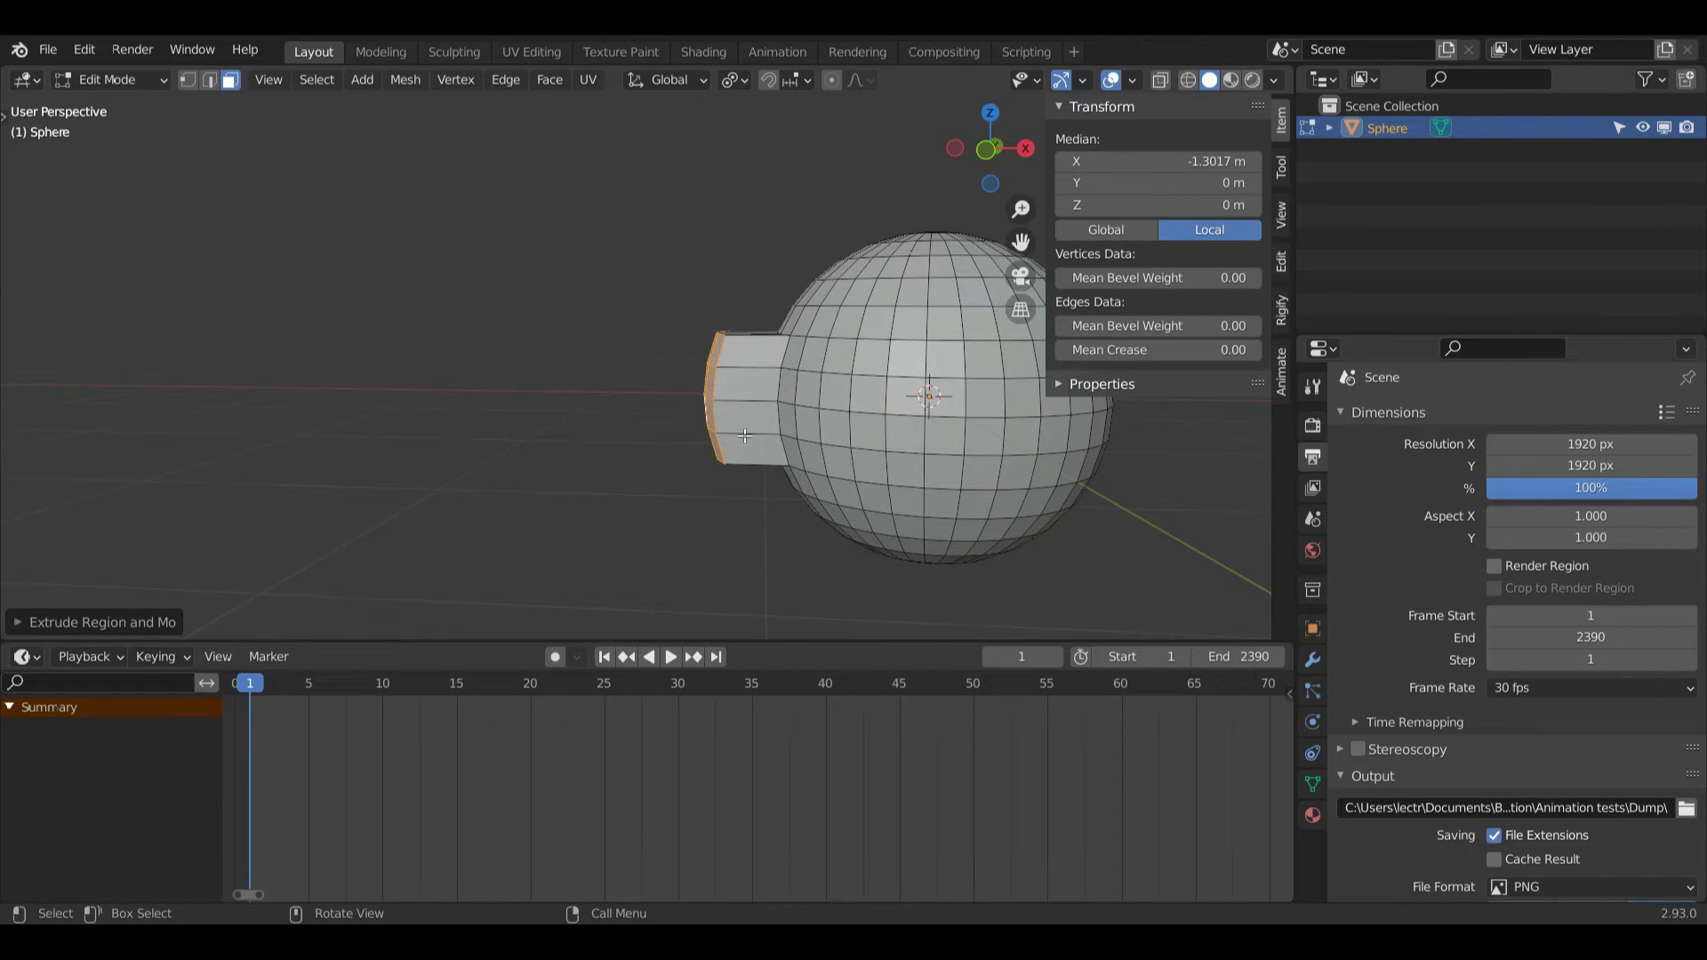
pyautogui.press('s')
pyautogui.press('x')
pyautogui.press('0')
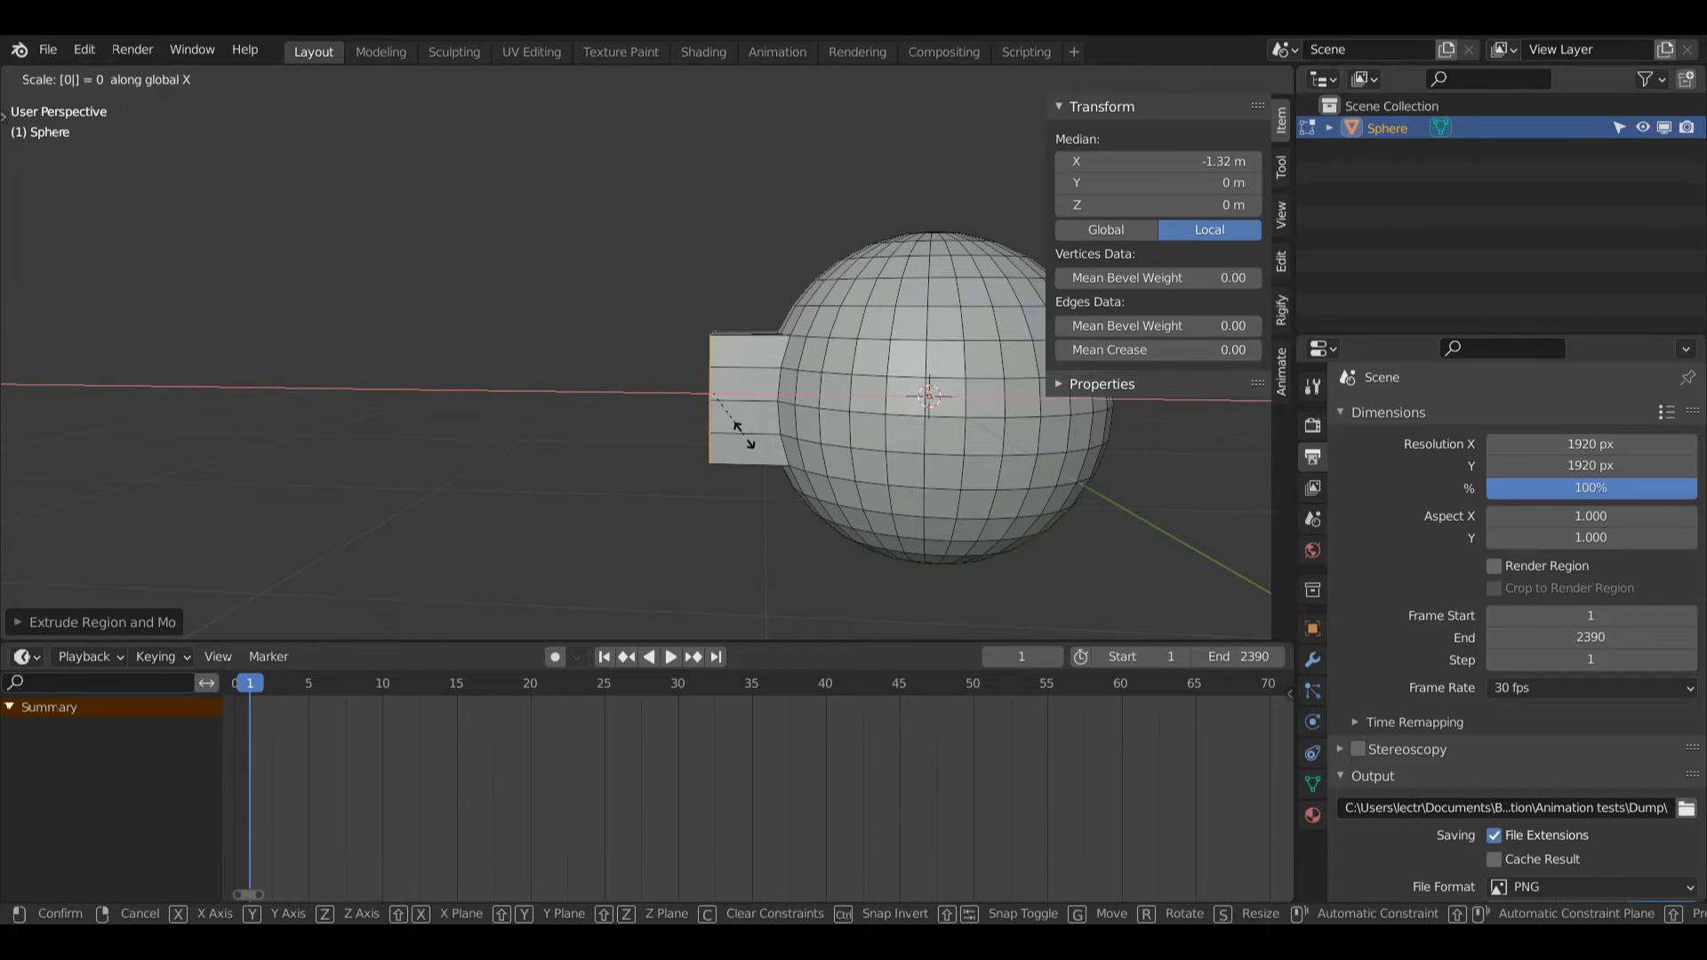
pyautogui.press('Return')
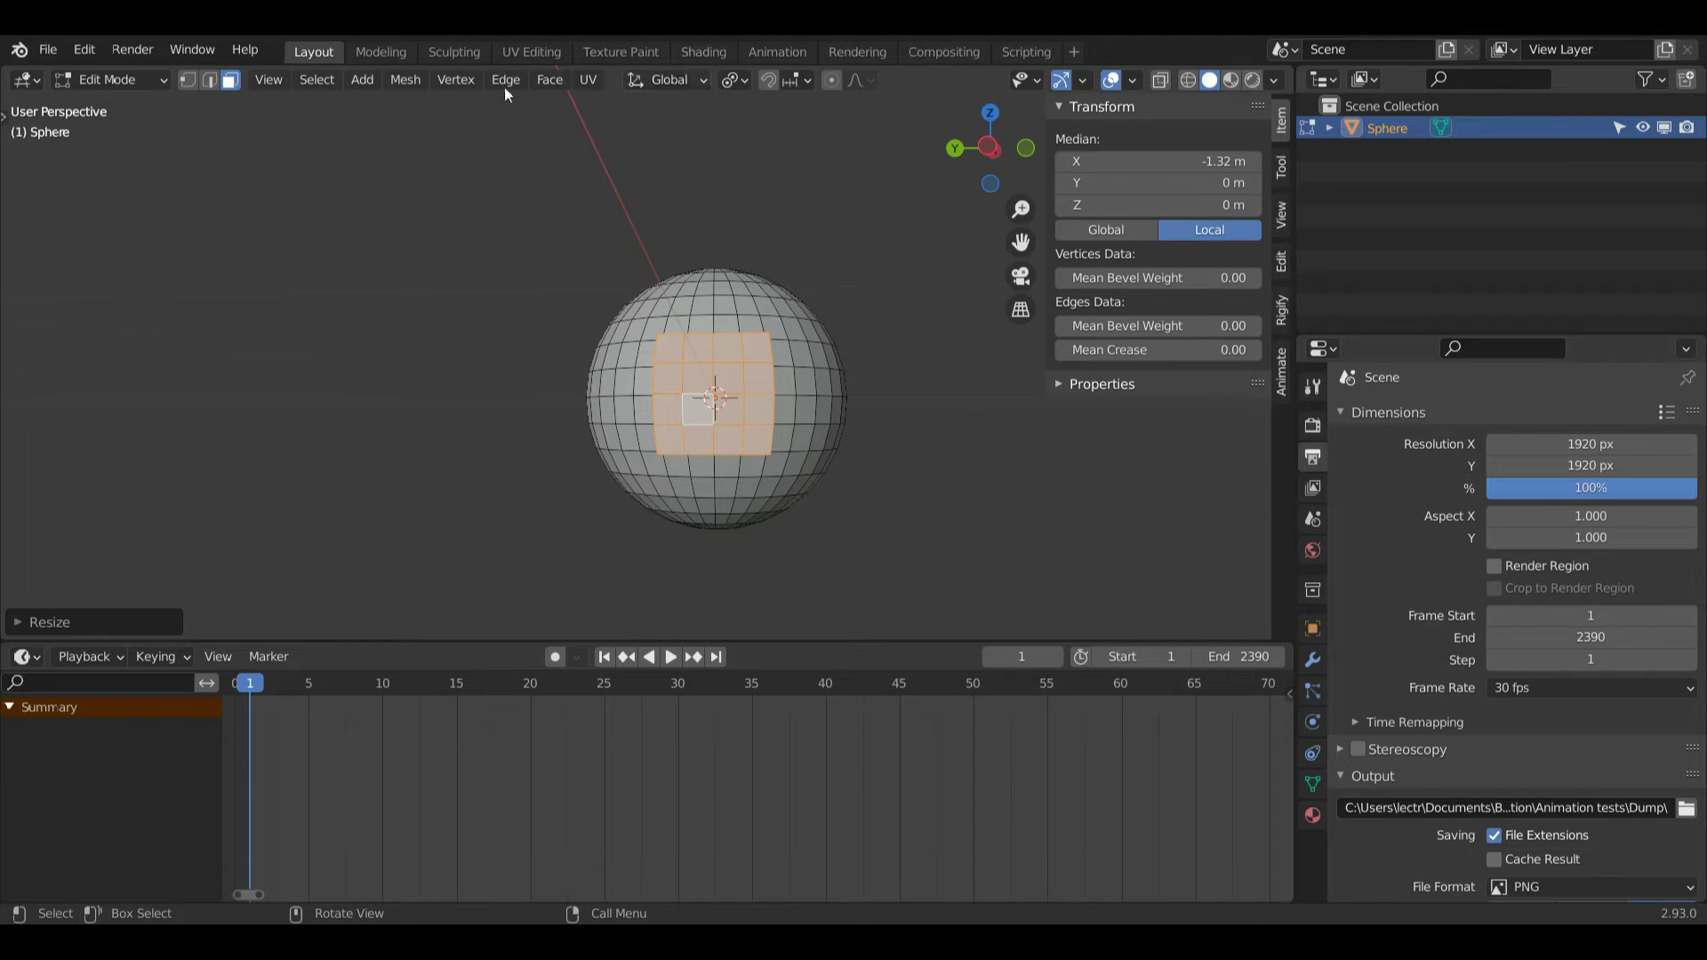
# - With proportional editing on, move the middle vertex of the block's negative Y edge inward about 0.03 m along Y
pyautogui.press('1')
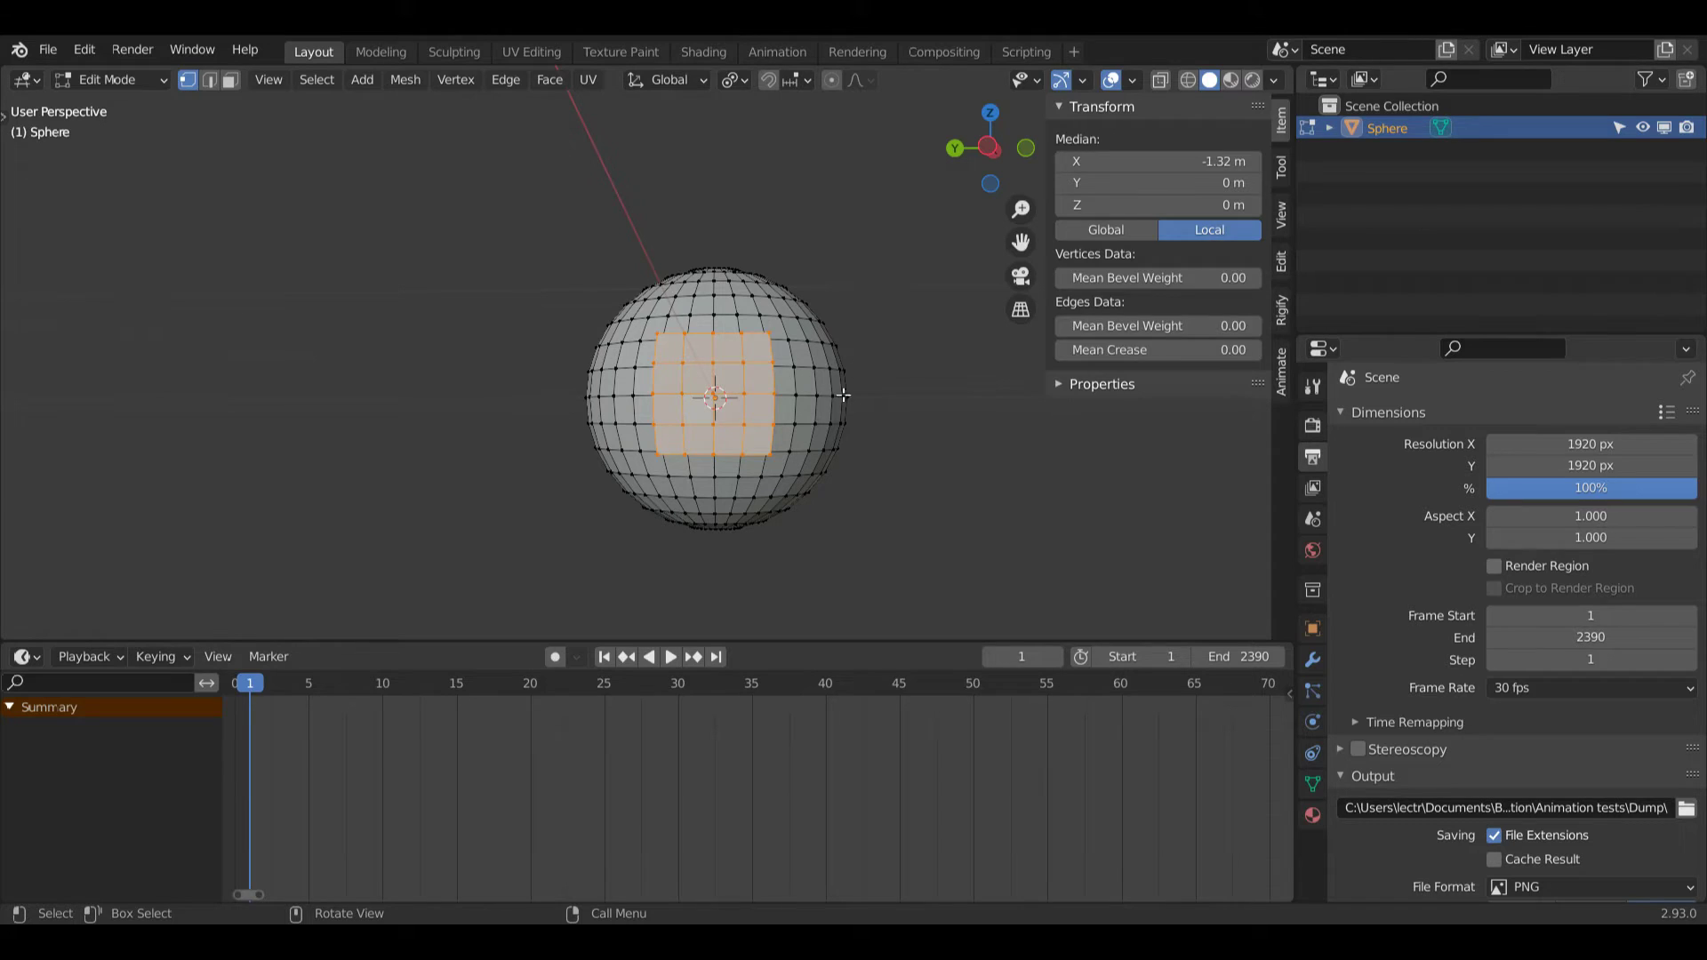
pyautogui.click(776, 391)
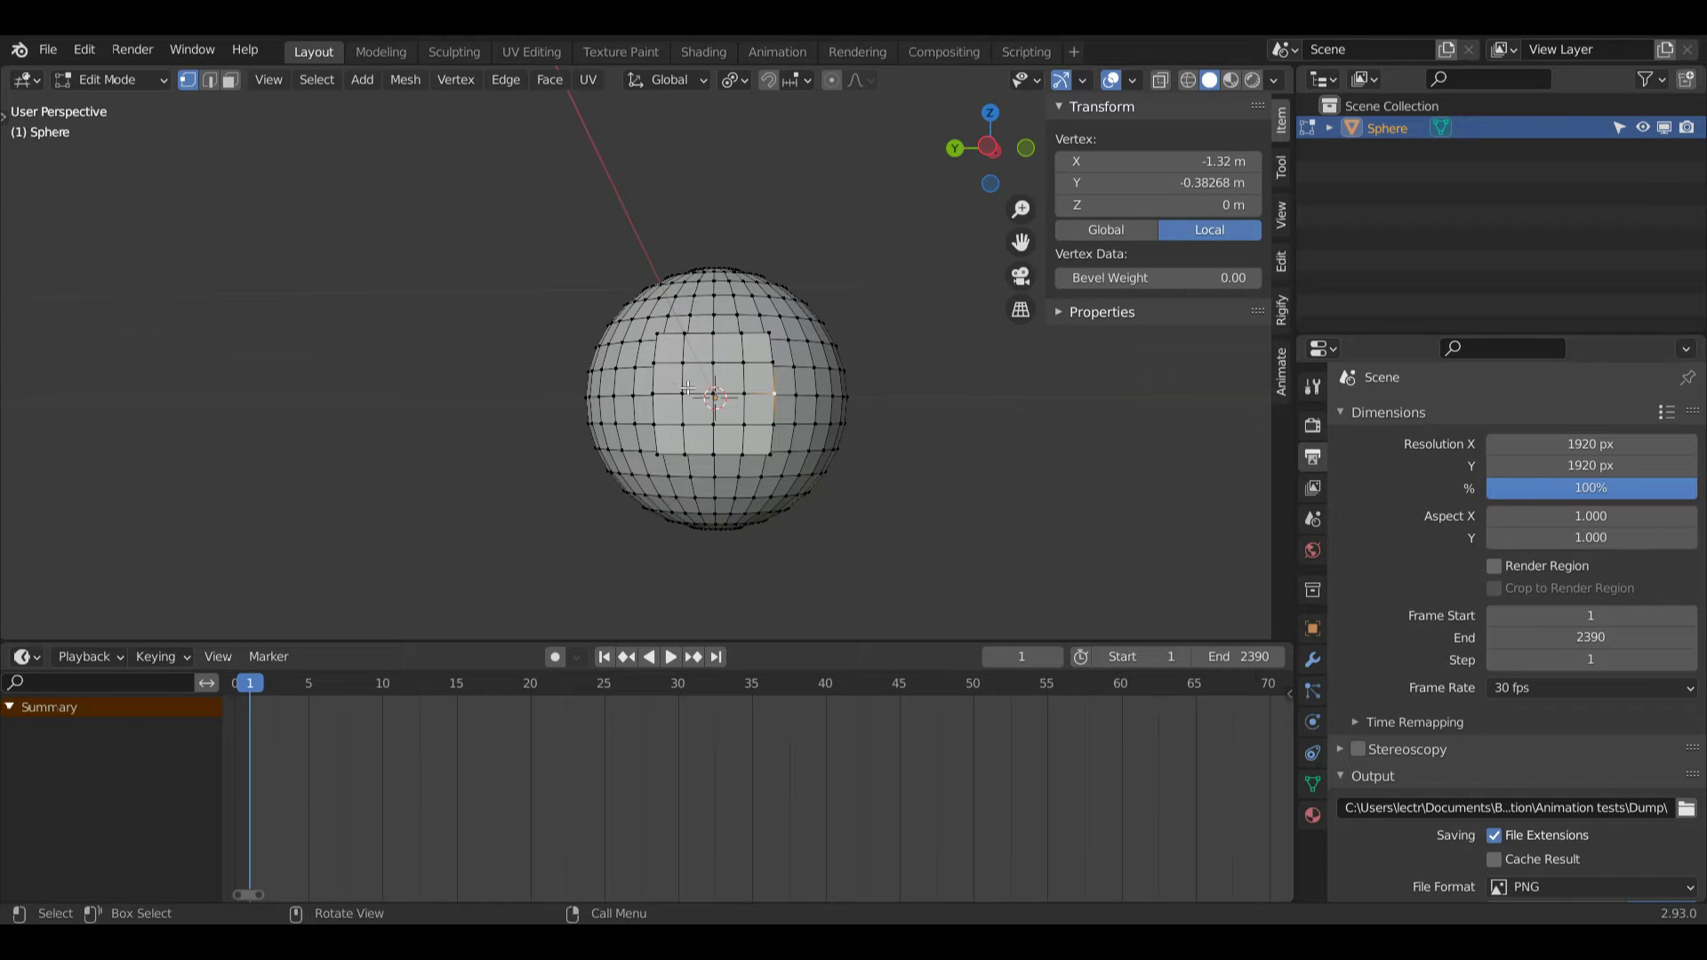
pyautogui.click(831, 79)
pyautogui.press('g')
pyautogui.press('y')
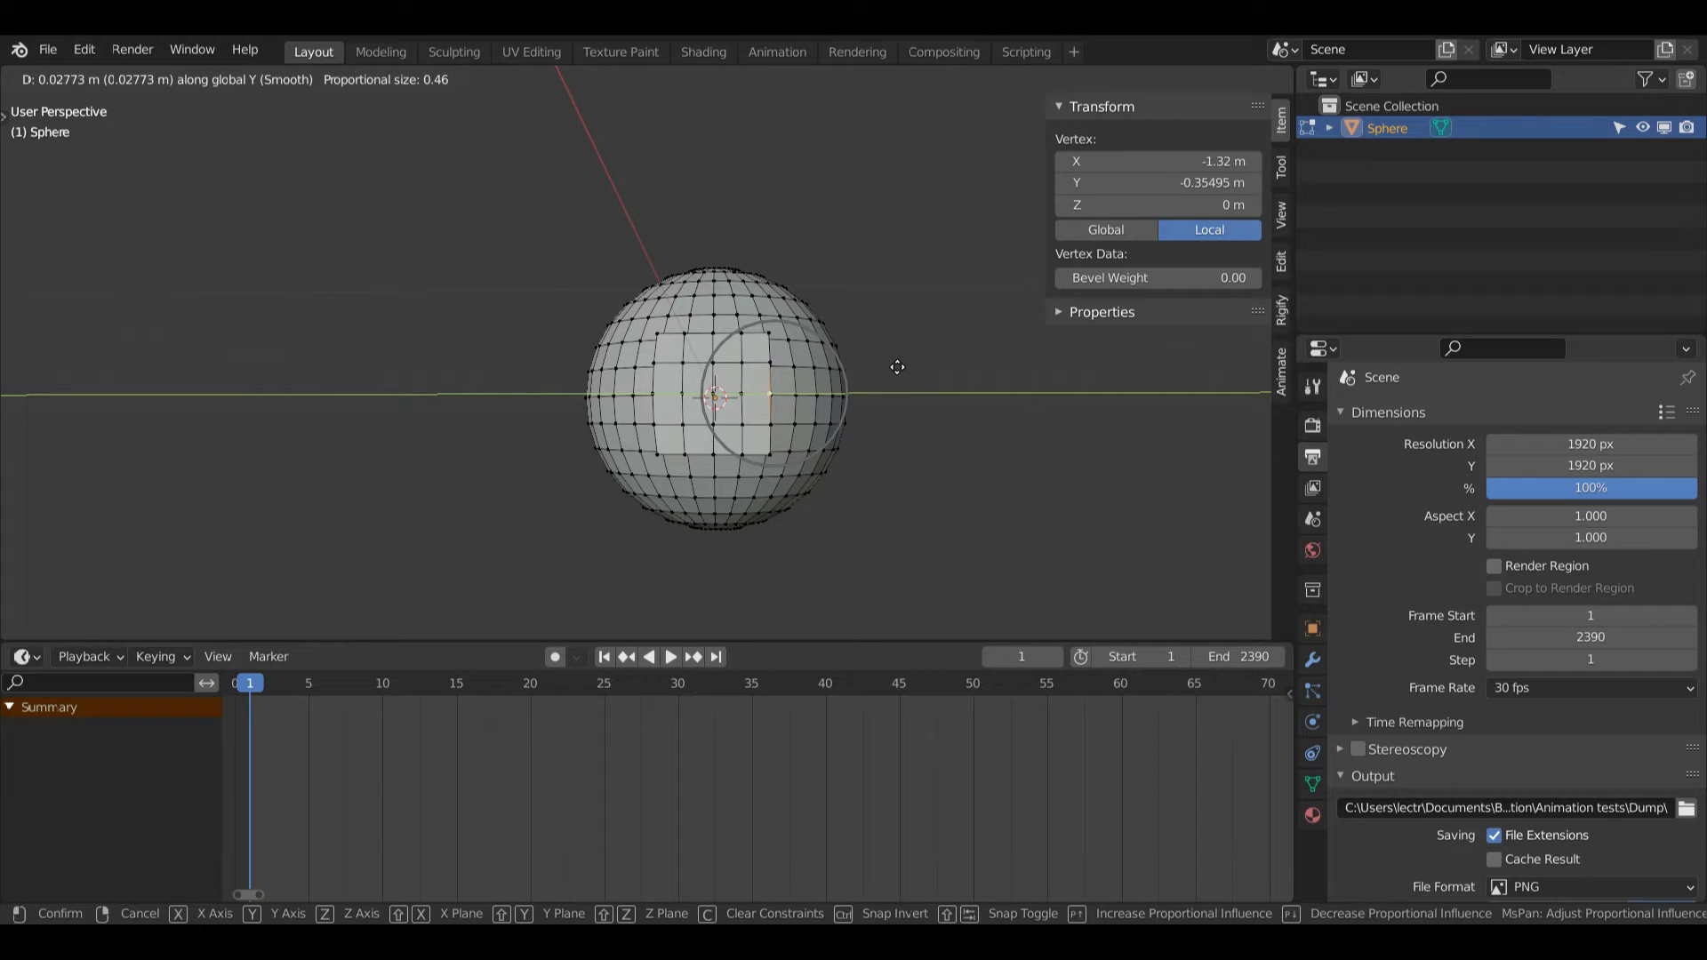
pyautogui.click(894, 371)
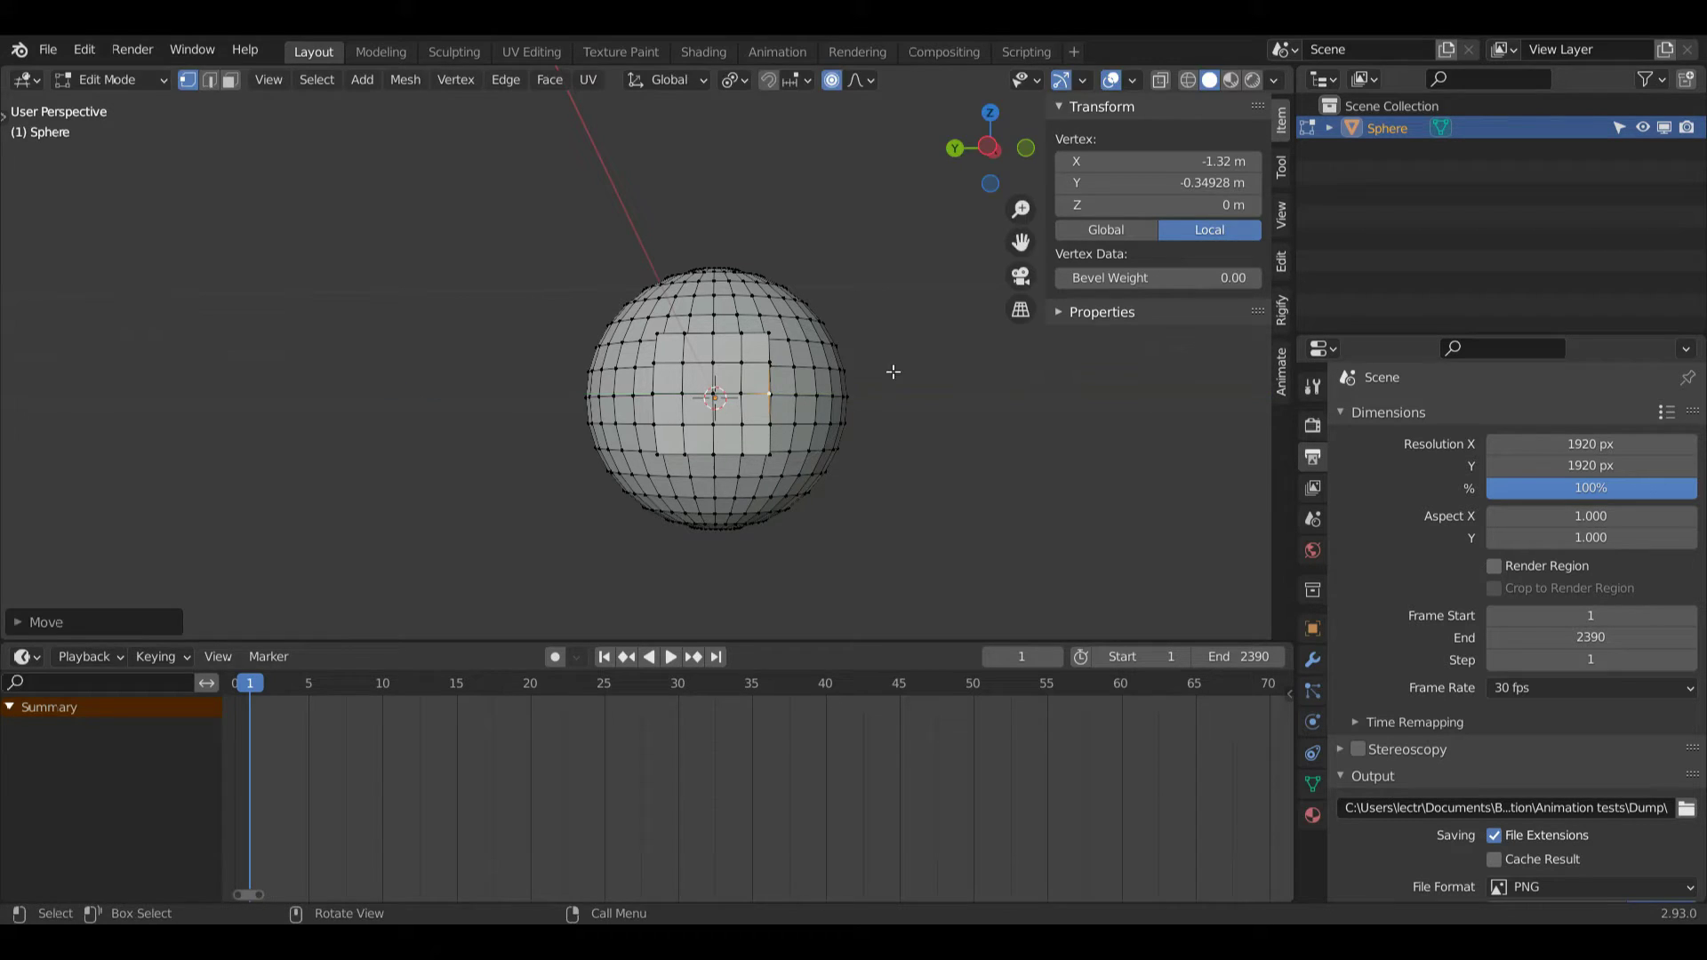
# - Move the middle vertex of the block's positive Y edge slightly inward along Y with proportional editing
pyautogui.click(658, 394)
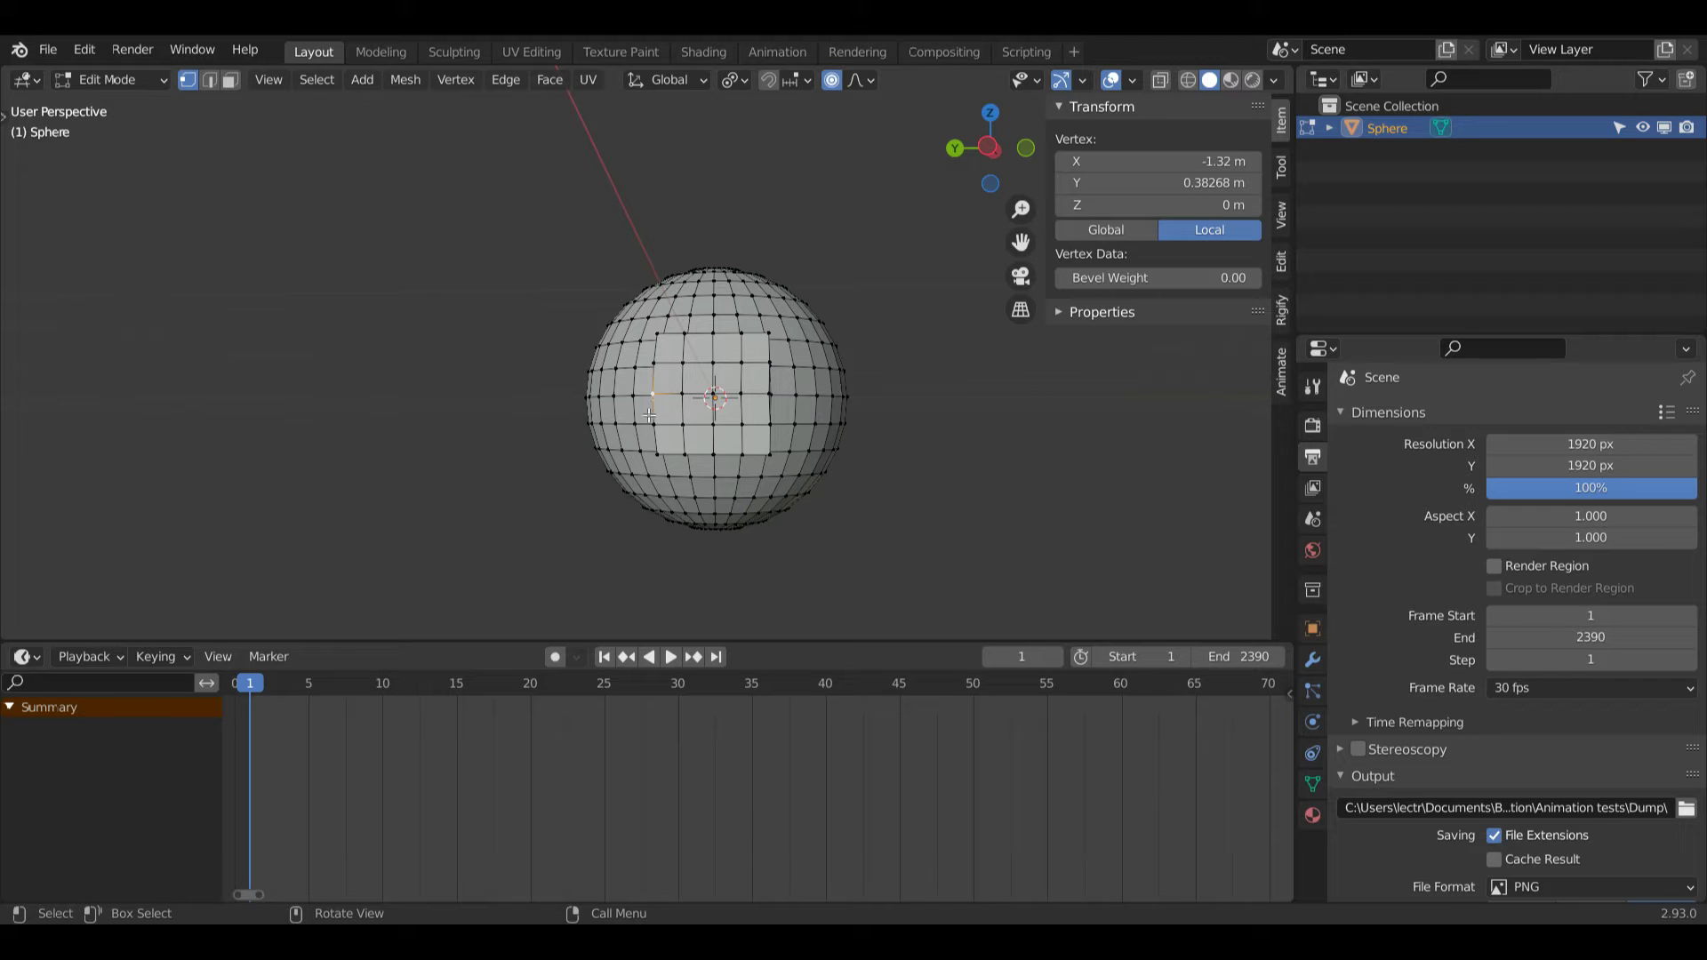
pyautogui.press('g')
pyautogui.press('y')
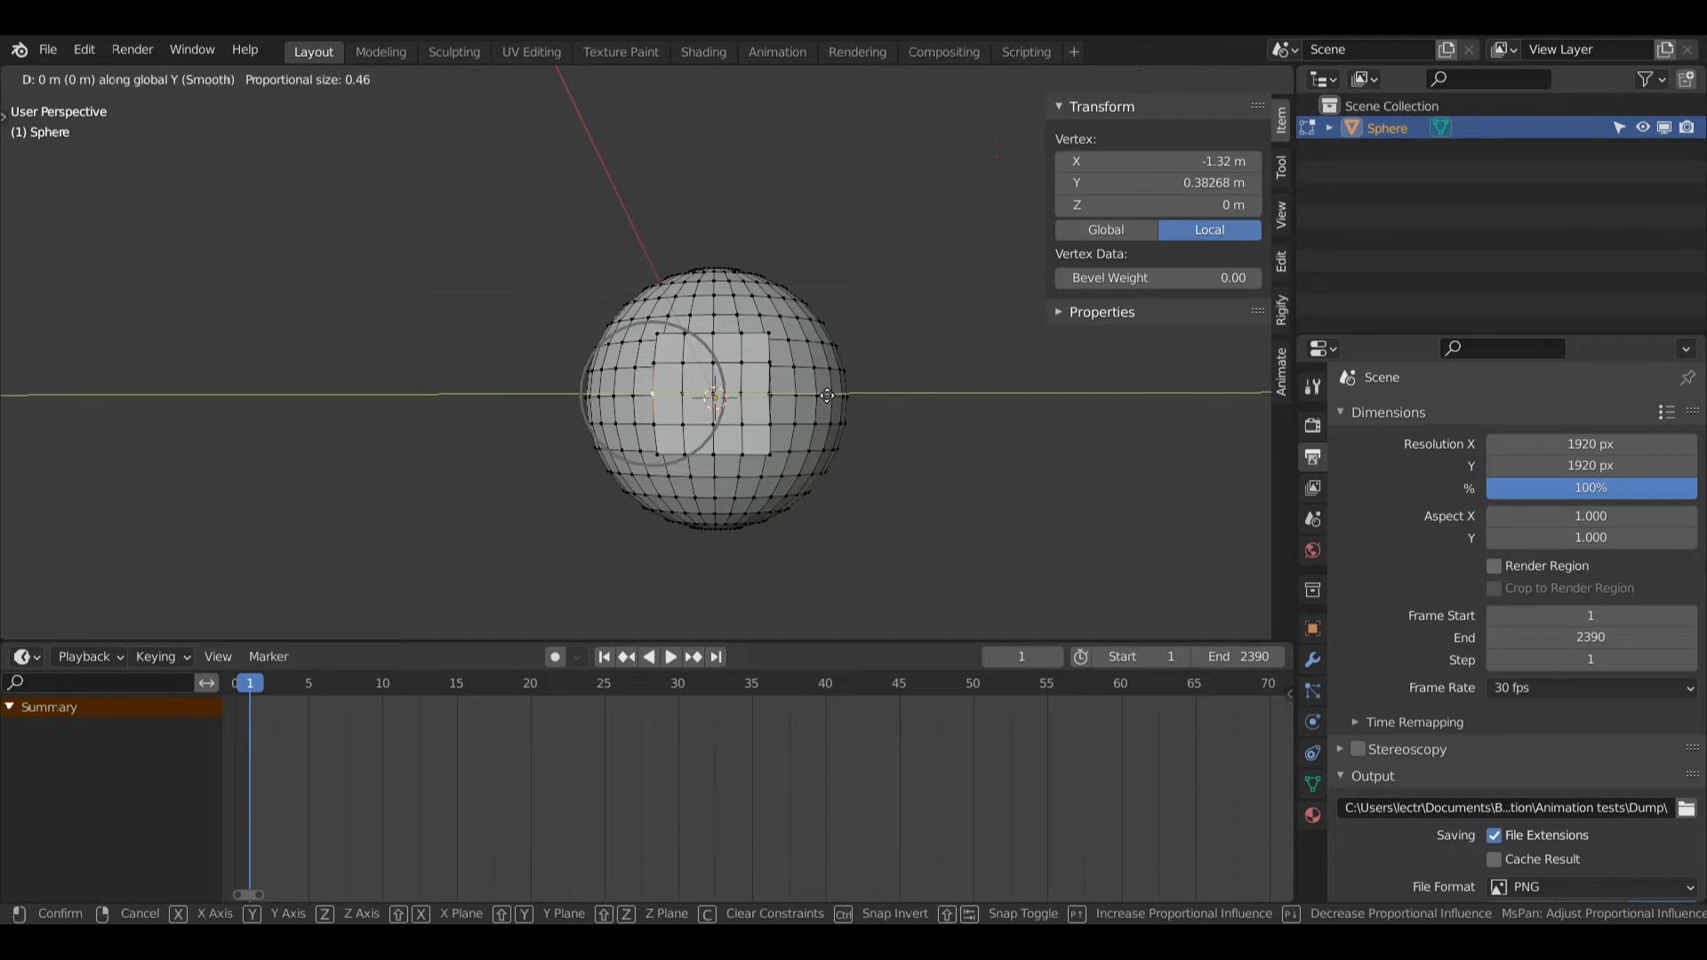
pyautogui.click(832, 396)
# - Return to Object Mode, shade the sphere smooth and enable Auto Smooth at 30°
pyautogui.moveTo(831, 396); pyautogui.dragTo(915, 335, button='middle')
pyautogui.press('Tab')
pyautogui.rightClick(915, 335)
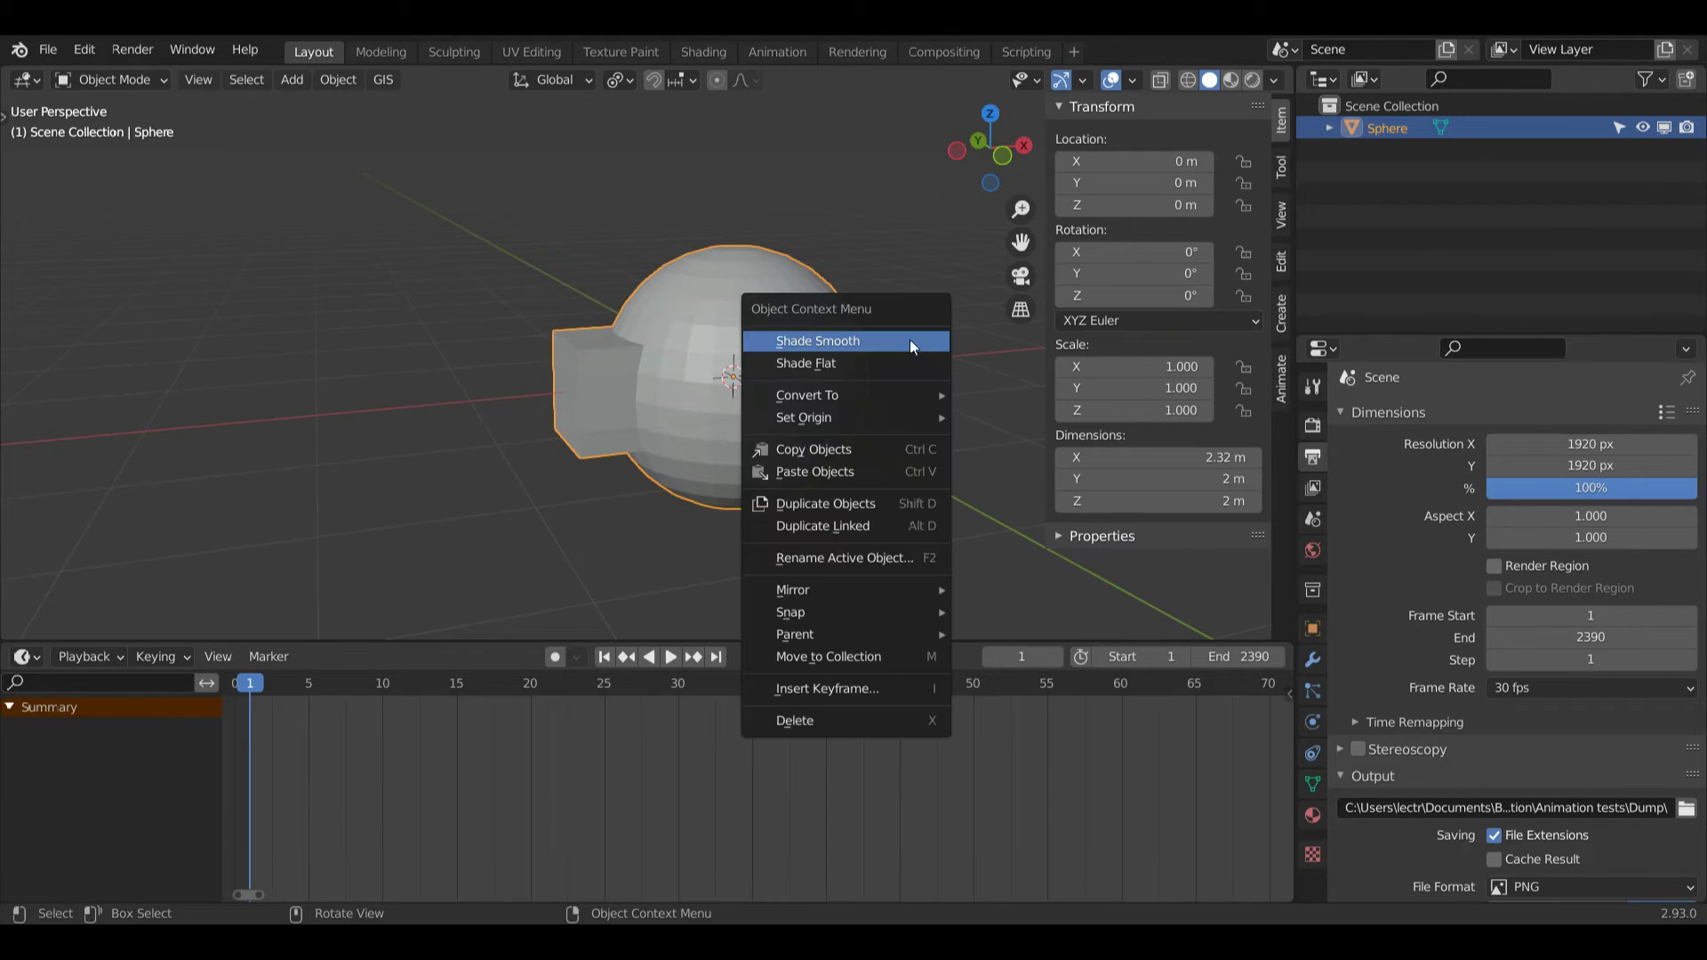
pyautogui.click(910, 339)
pyautogui.click(1312, 784)
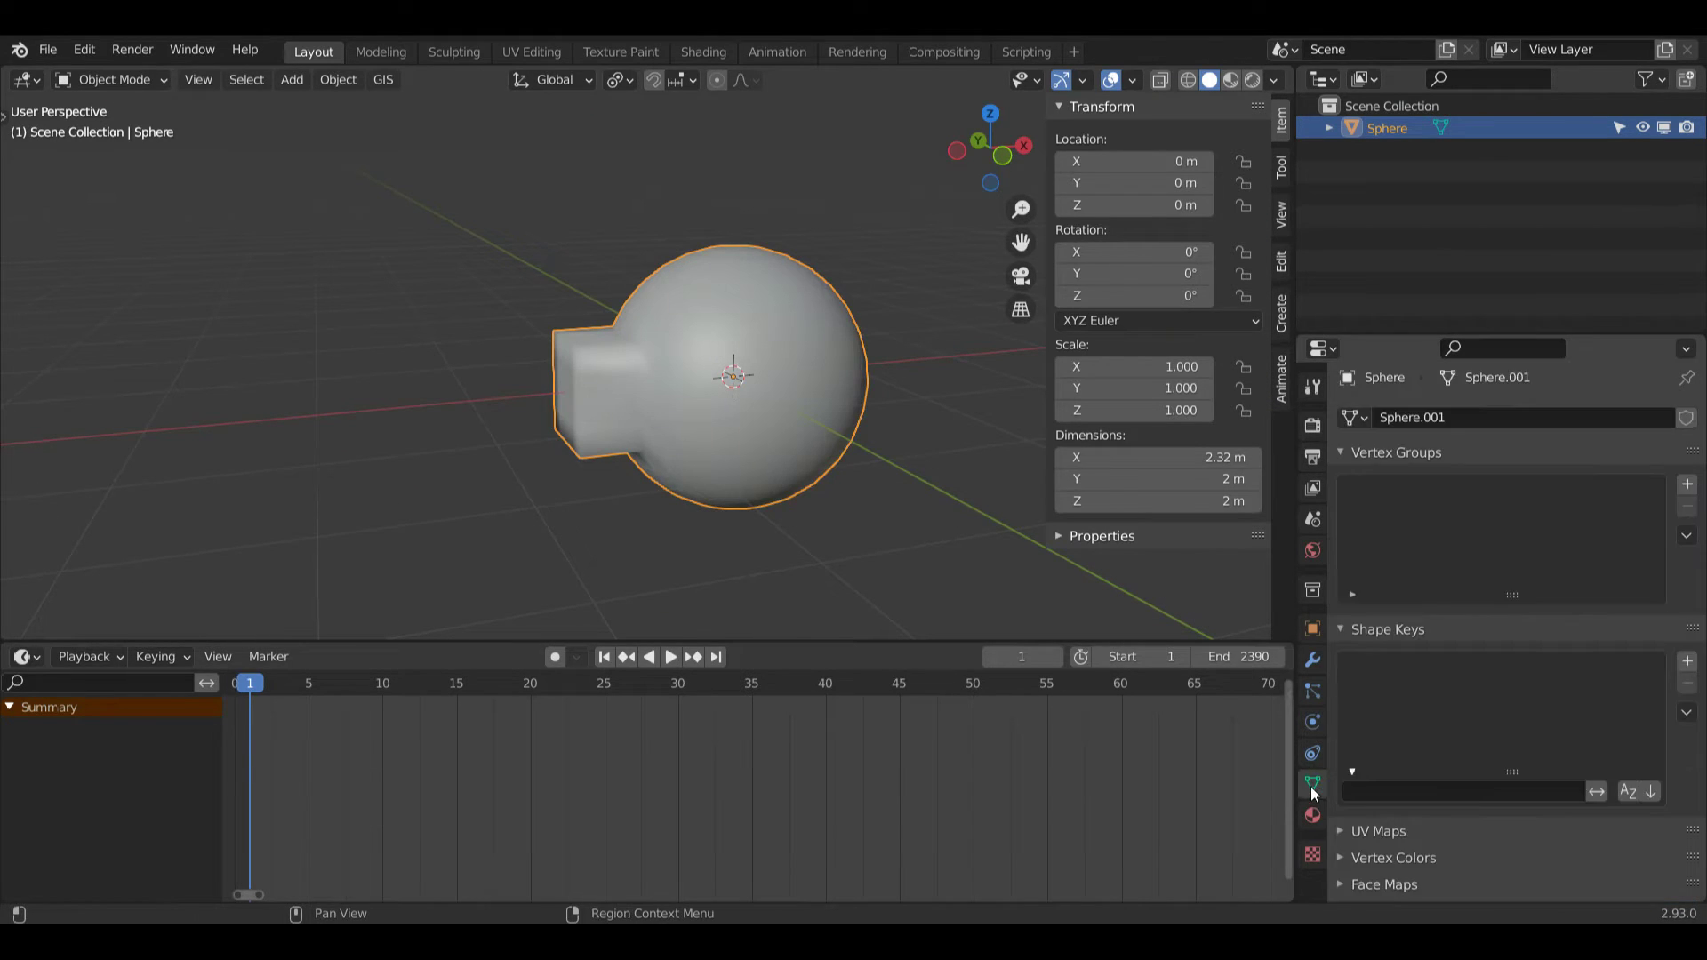
pyautogui.scroll(-5, 1574, 663)
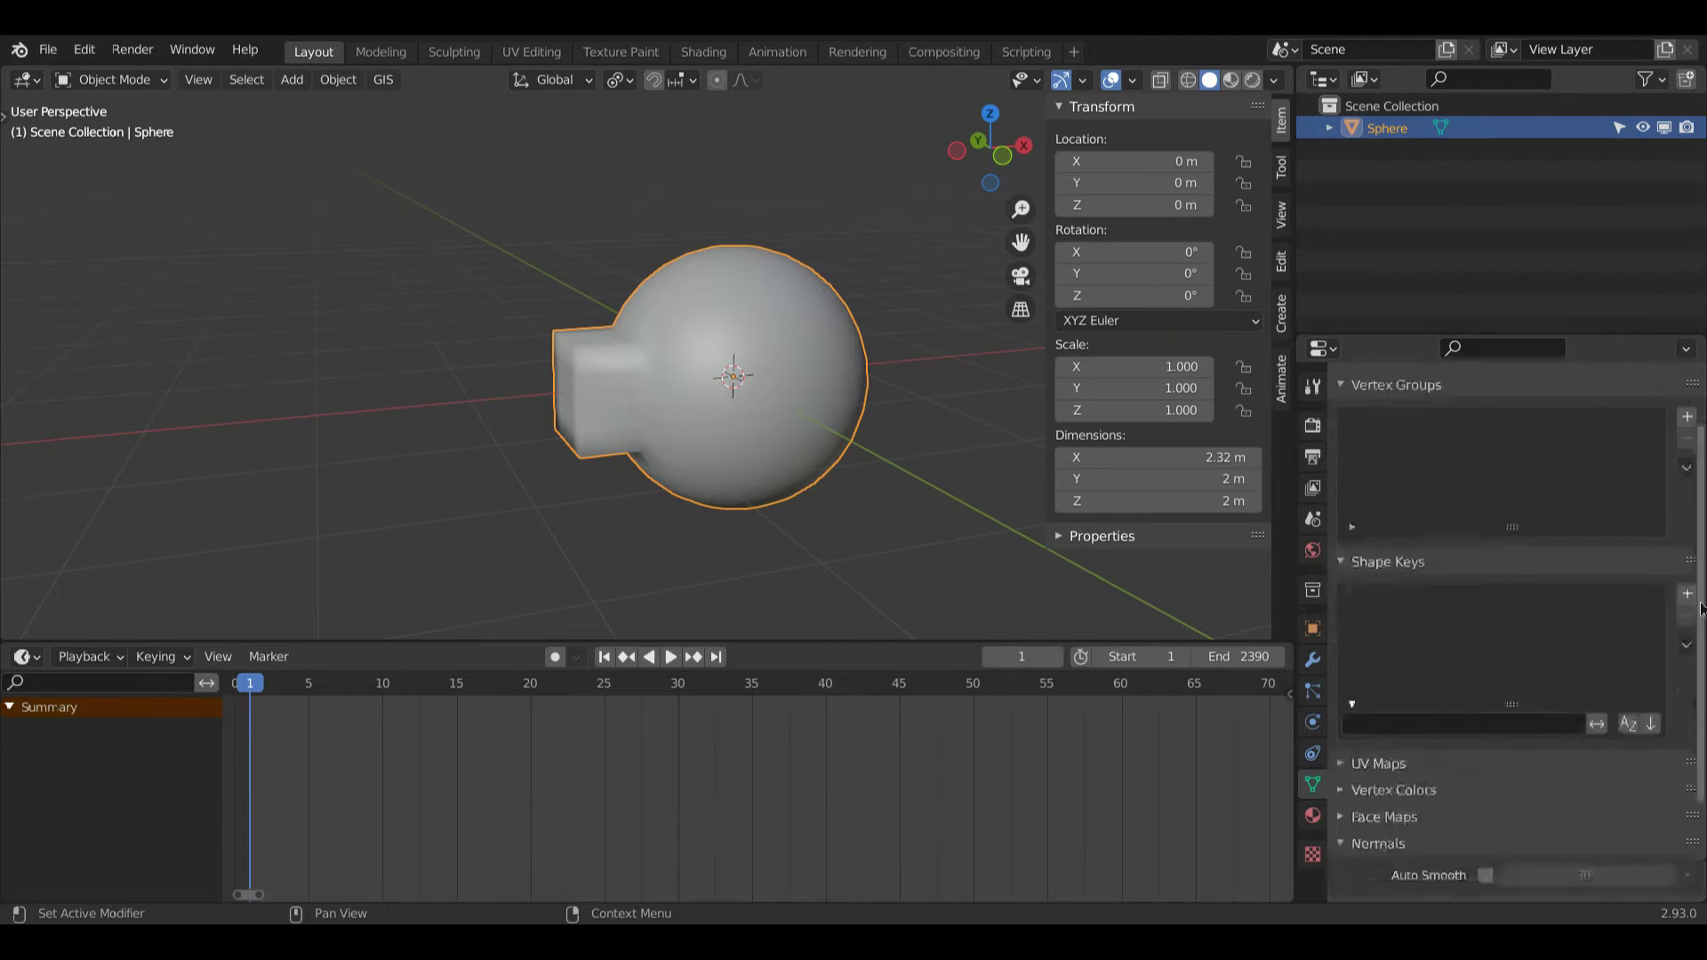
pyautogui.click(1486, 750)
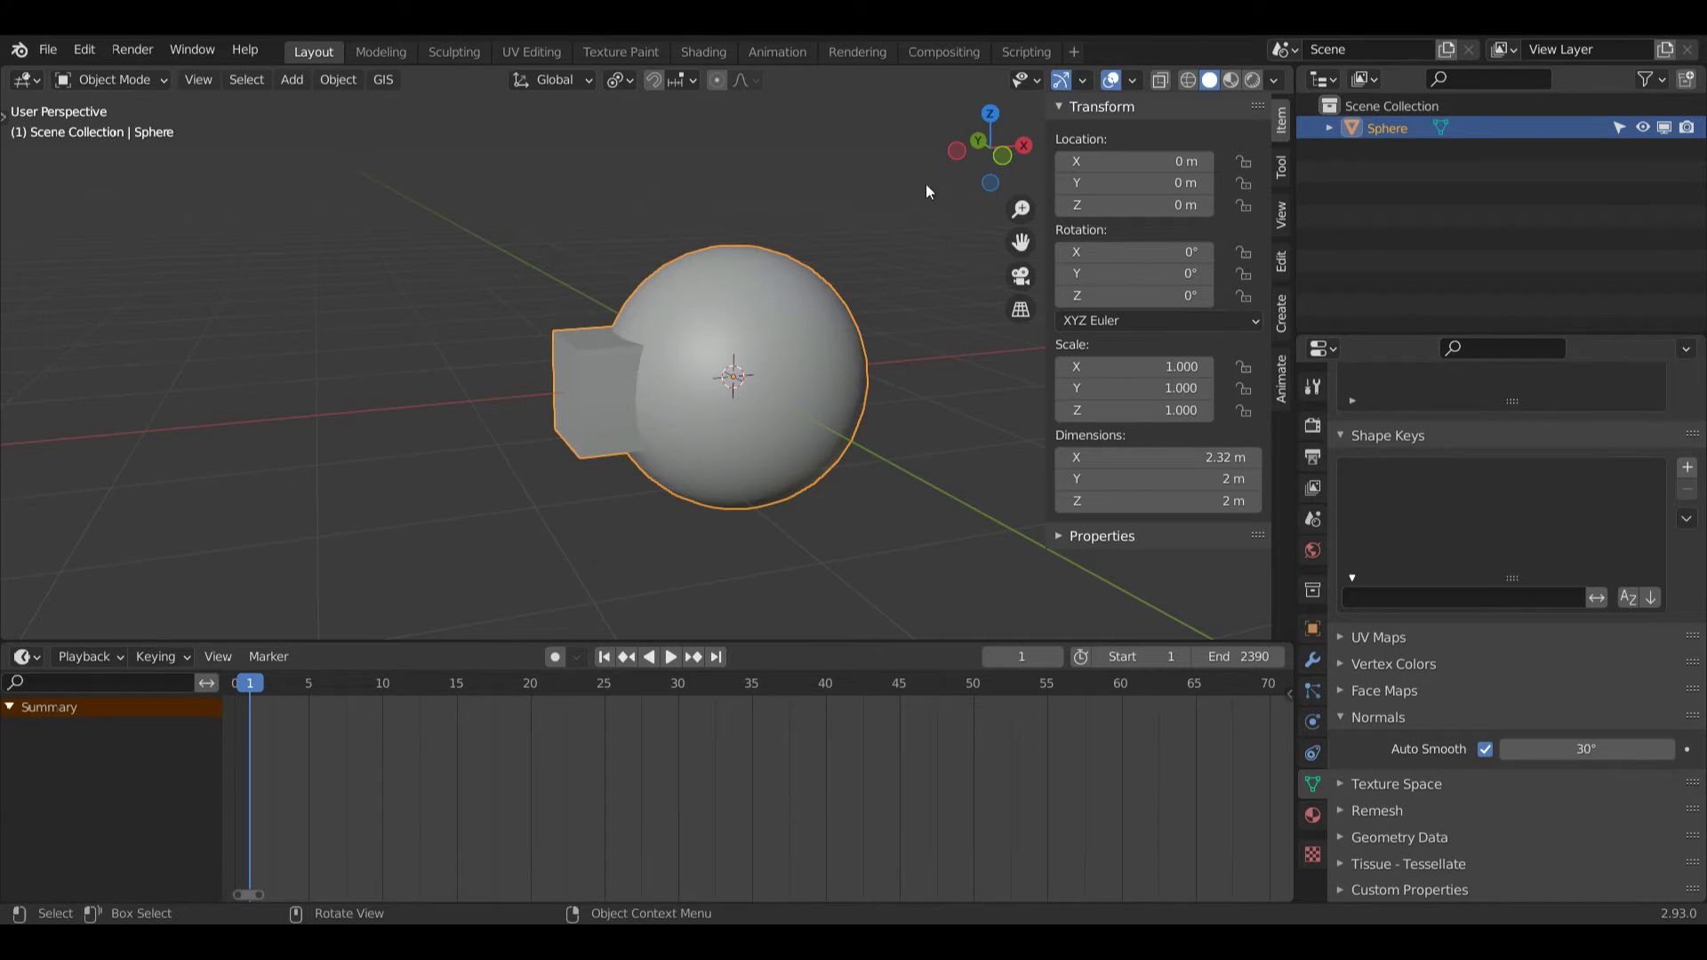
# - Move the finished sphere along the Y axis to about 5.4 m
pyautogui.moveTo(974, 166)
pyautogui.mouseDown()
pyautogui.moveTo(958, 150)
pyautogui.moveTo(939, 160)
pyautogui.mouseUp()
pyautogui.press('g')
pyautogui.press('y')
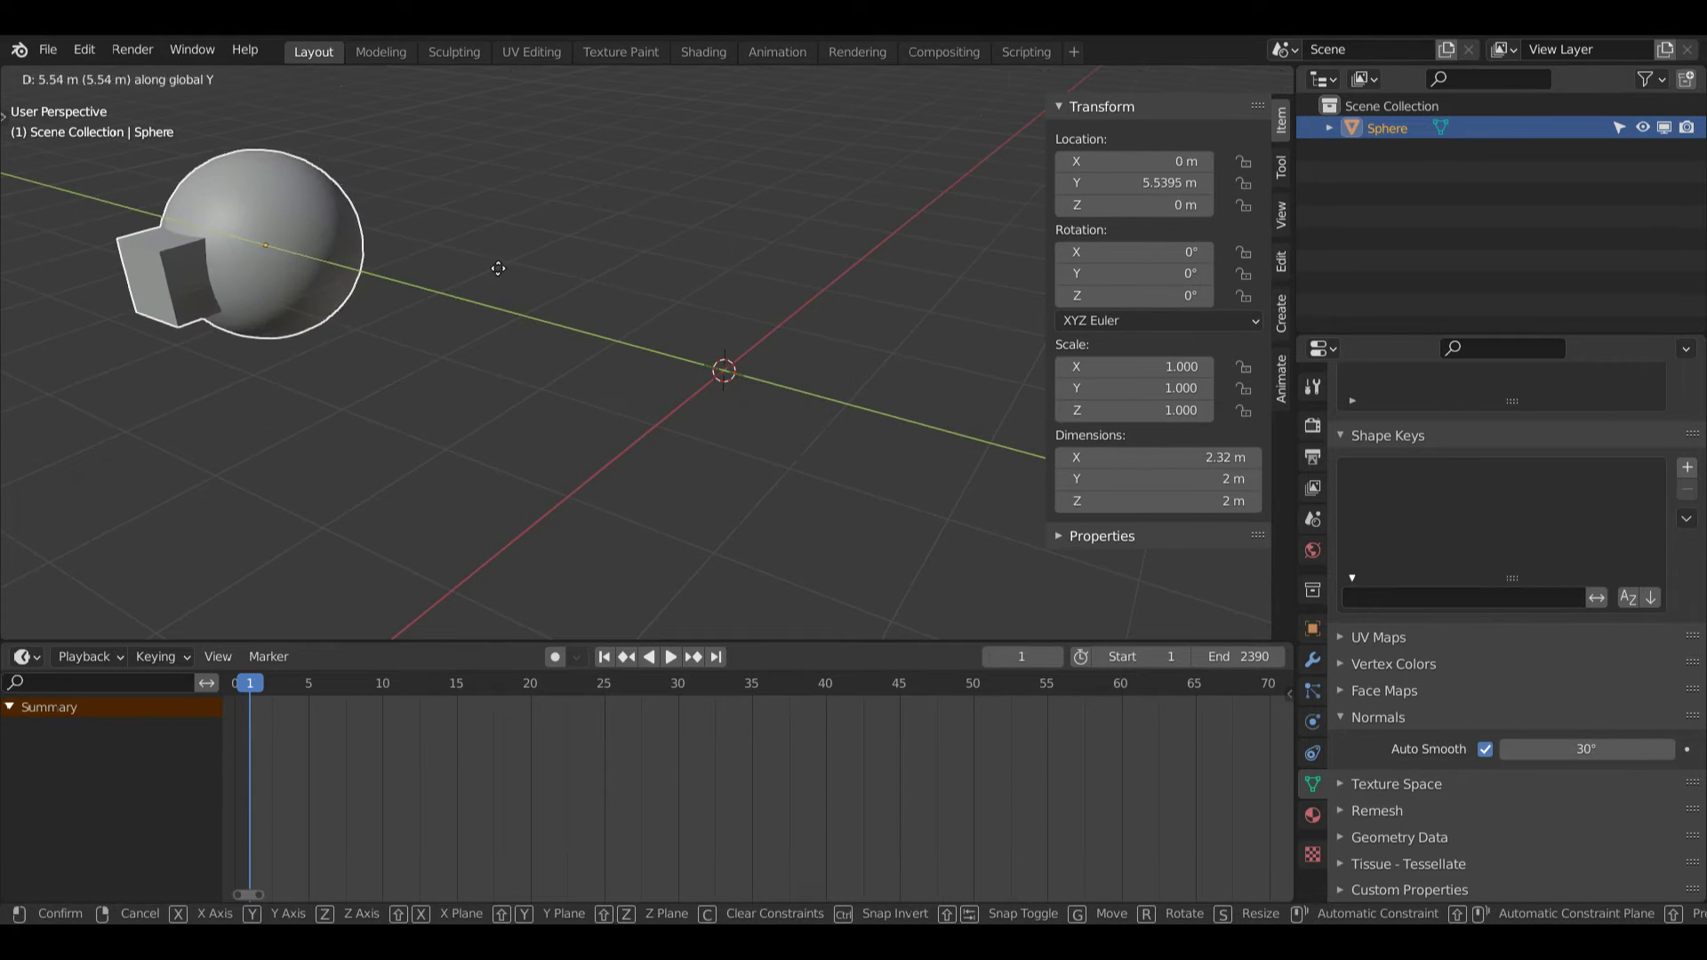
pyautogui.click(507, 276)
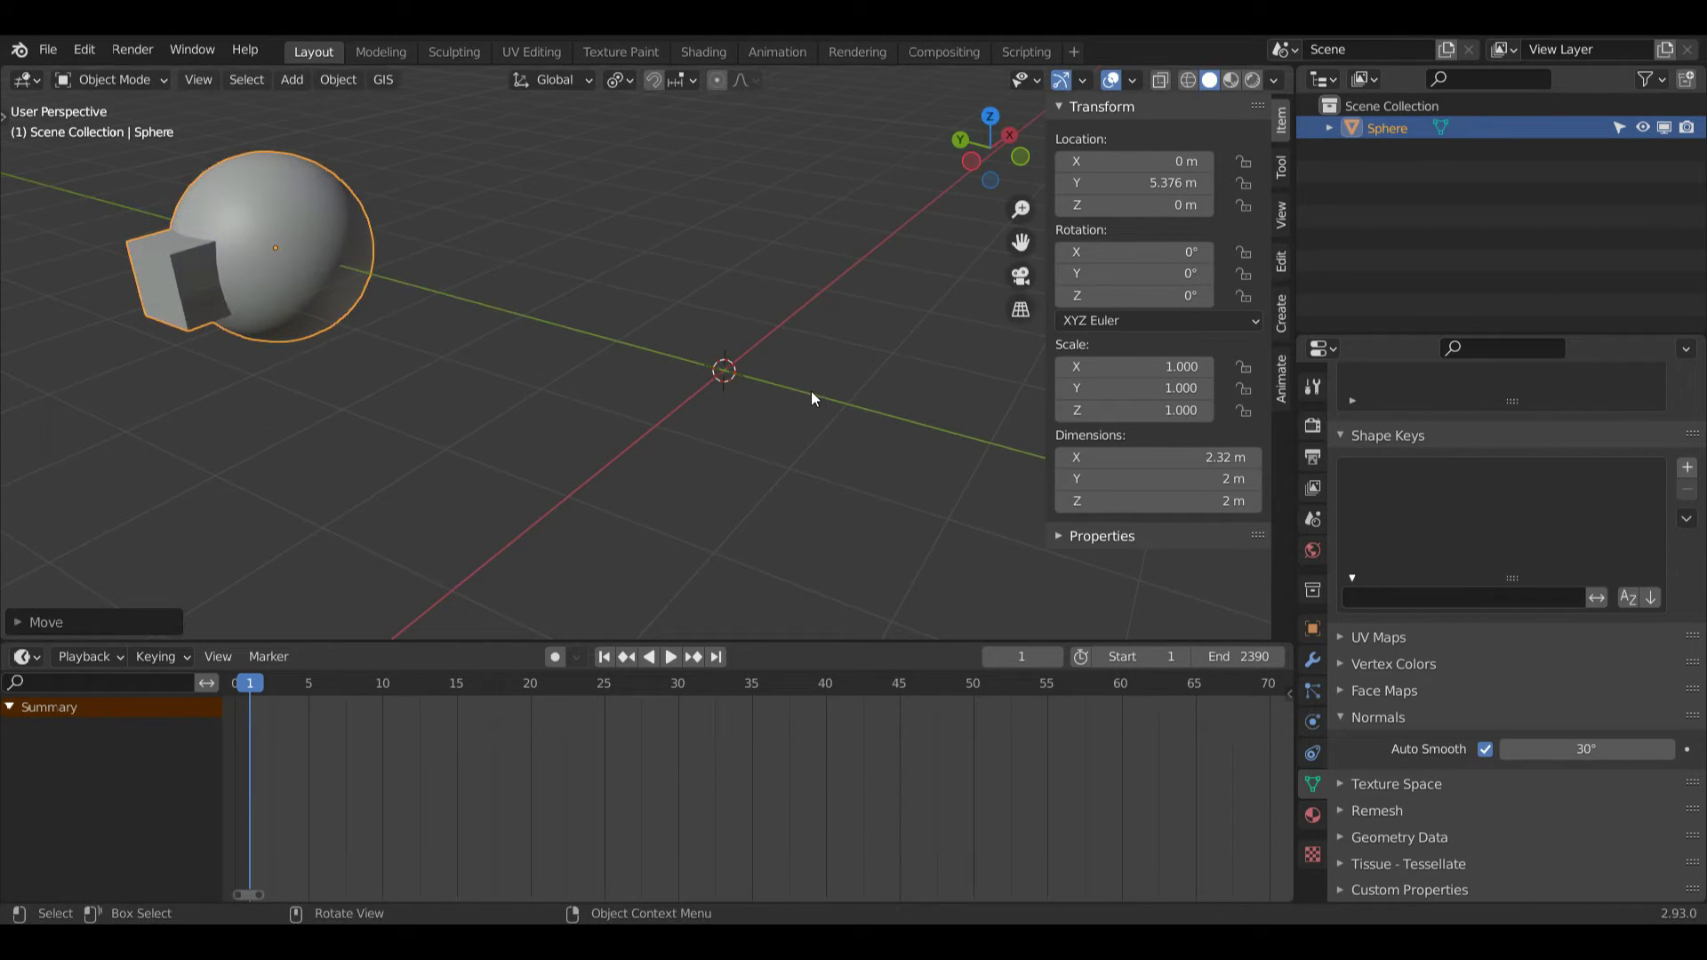
# - Add a second UV sphere at the origin and enter Edit Mode, viewing its negative X side
pyautogui.hotkey('shift', 'a')
pyautogui.moveTo(815, 393)
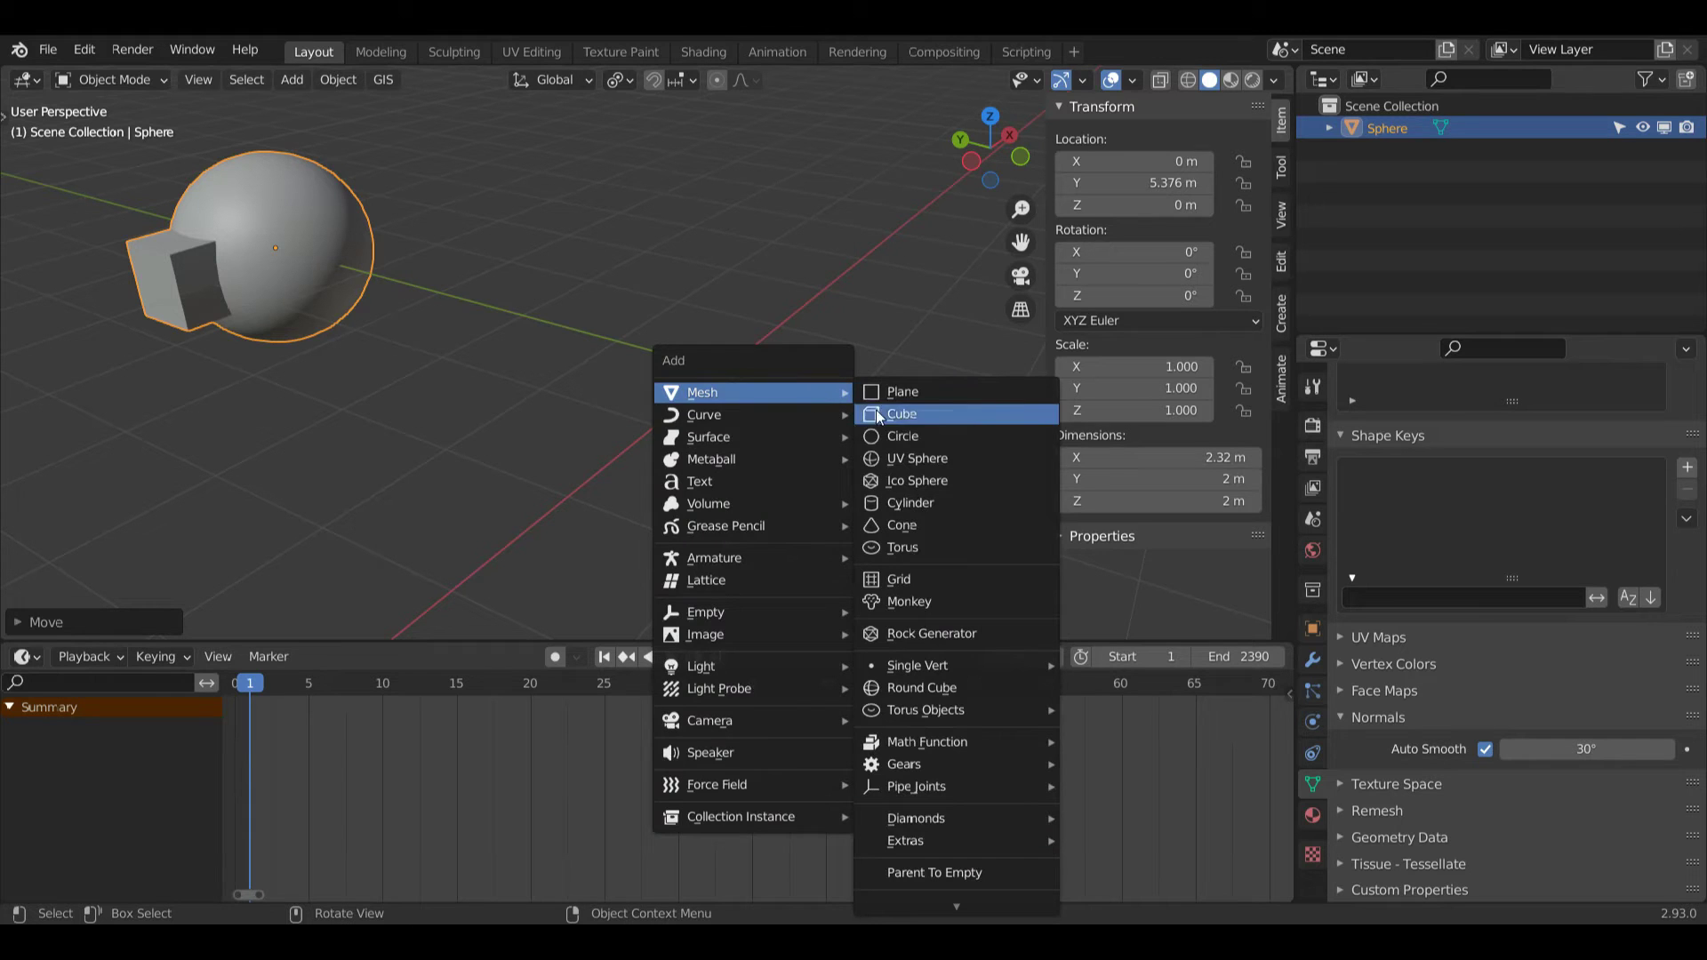
pyautogui.click(916, 457)
pyautogui.hotkey('ctrl', 'Tab')
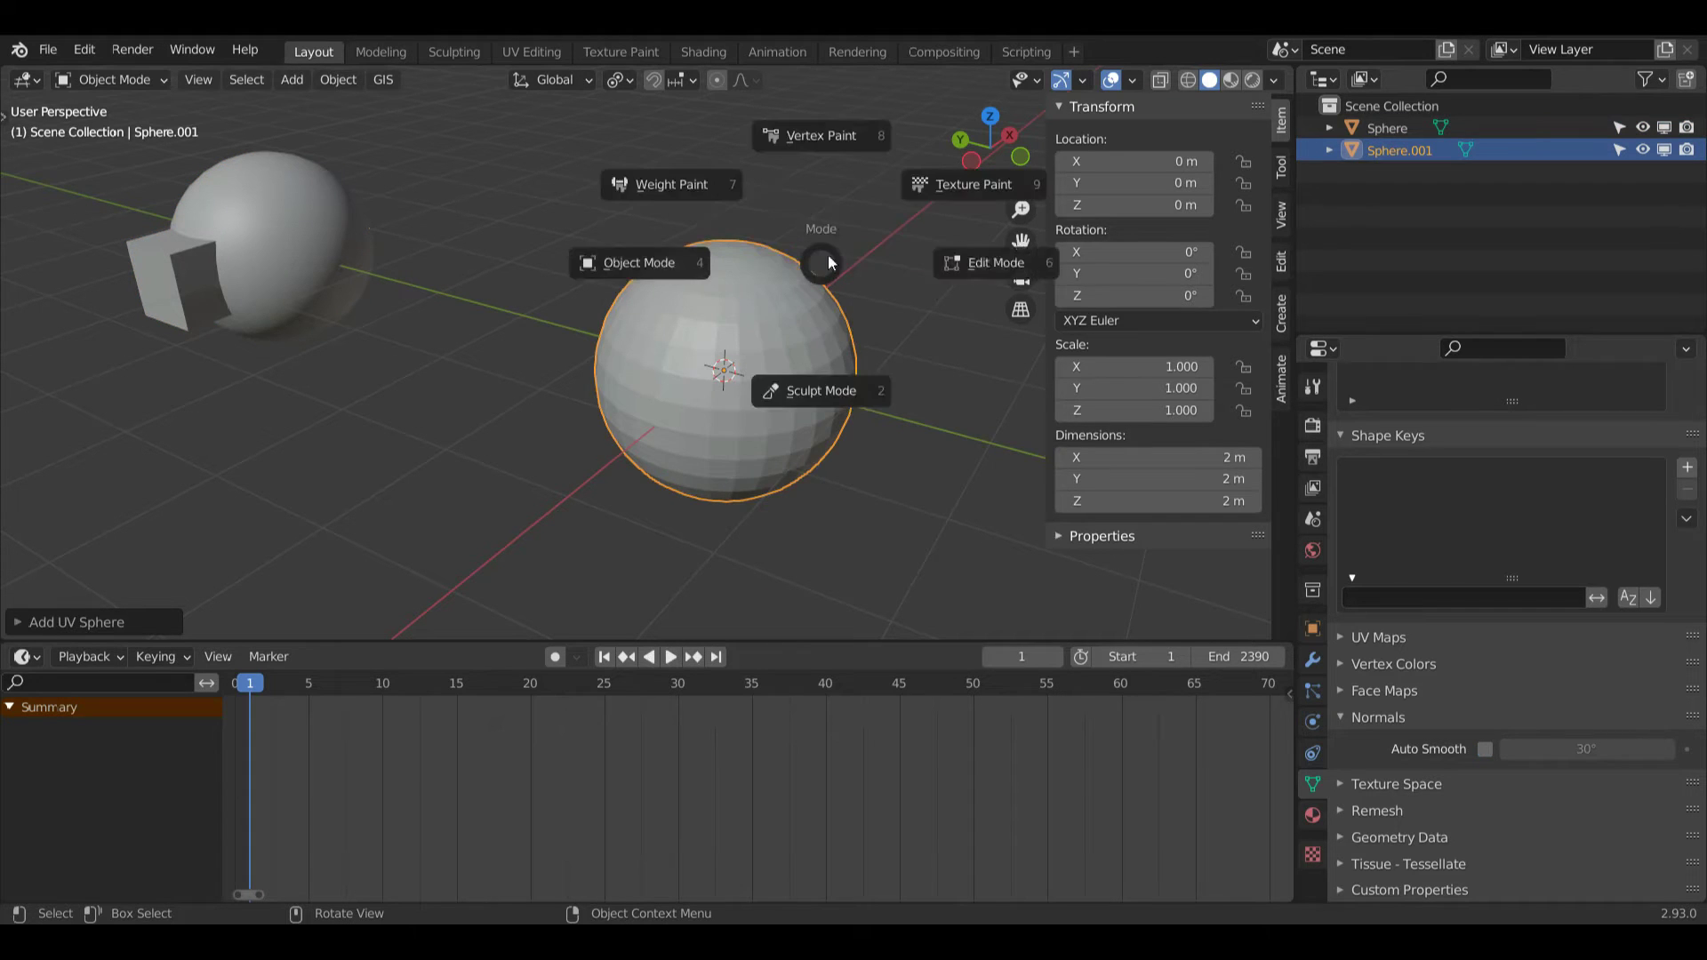
pyautogui.click(969, 254)
pyautogui.click(976, 169)
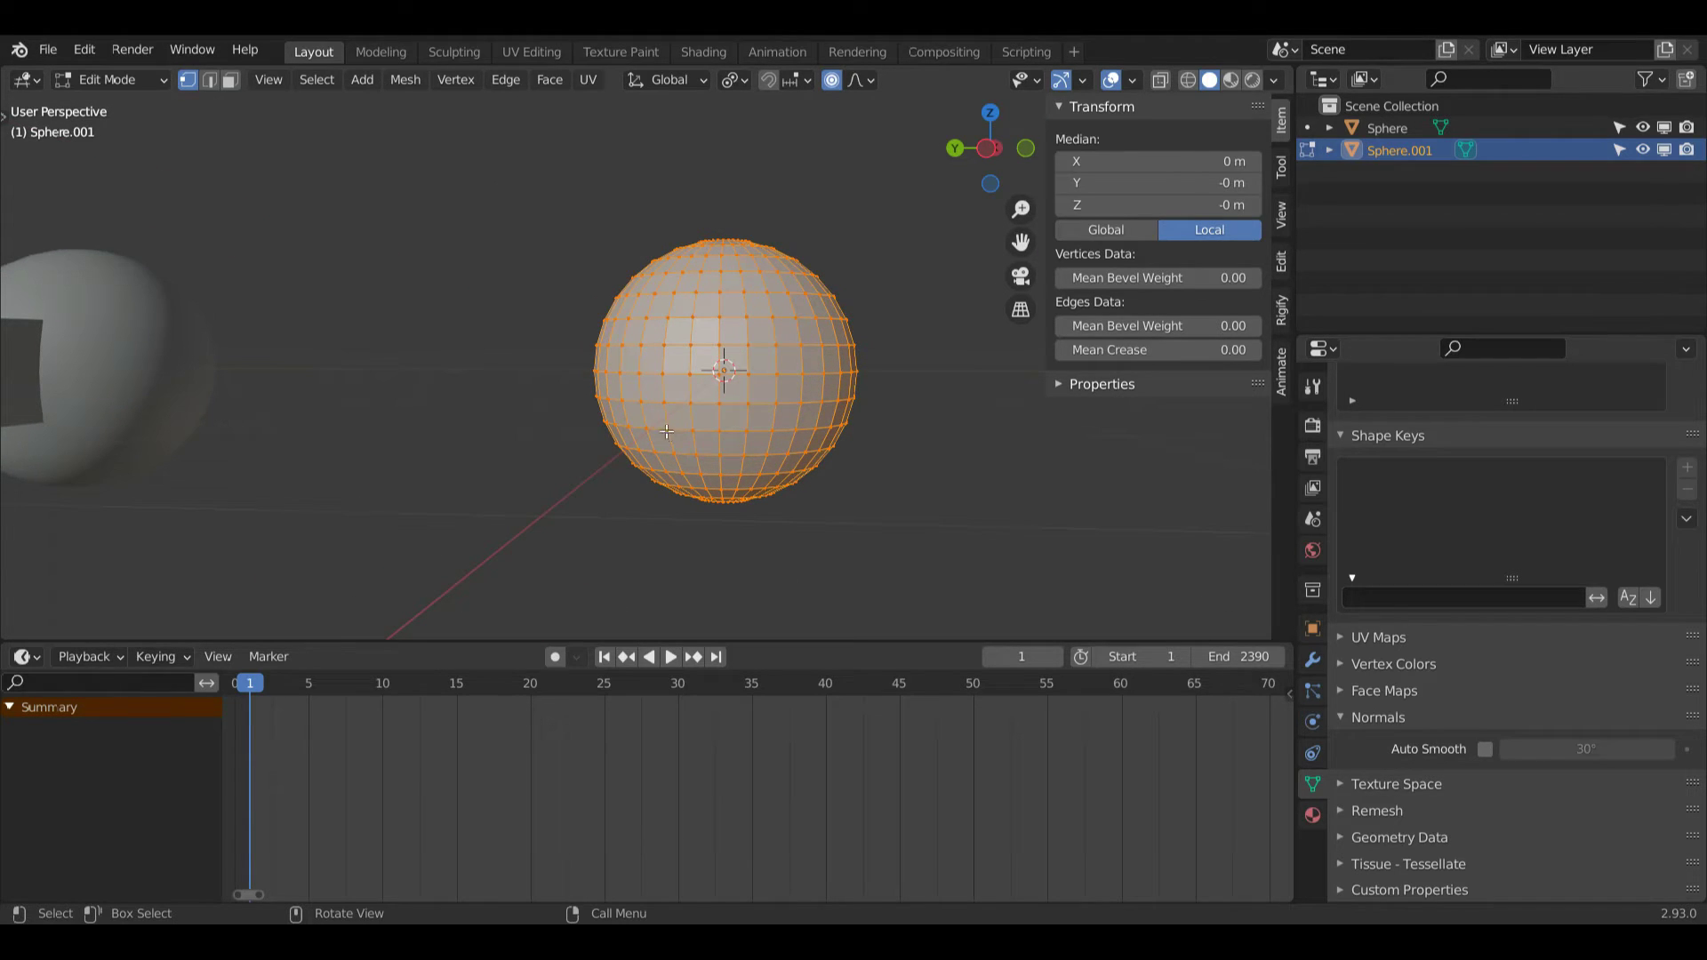
# - Cut a diagonal edge path joining the triangle's lower vertex on the positive Y side to its apex vertex
pyautogui.click(668, 430)
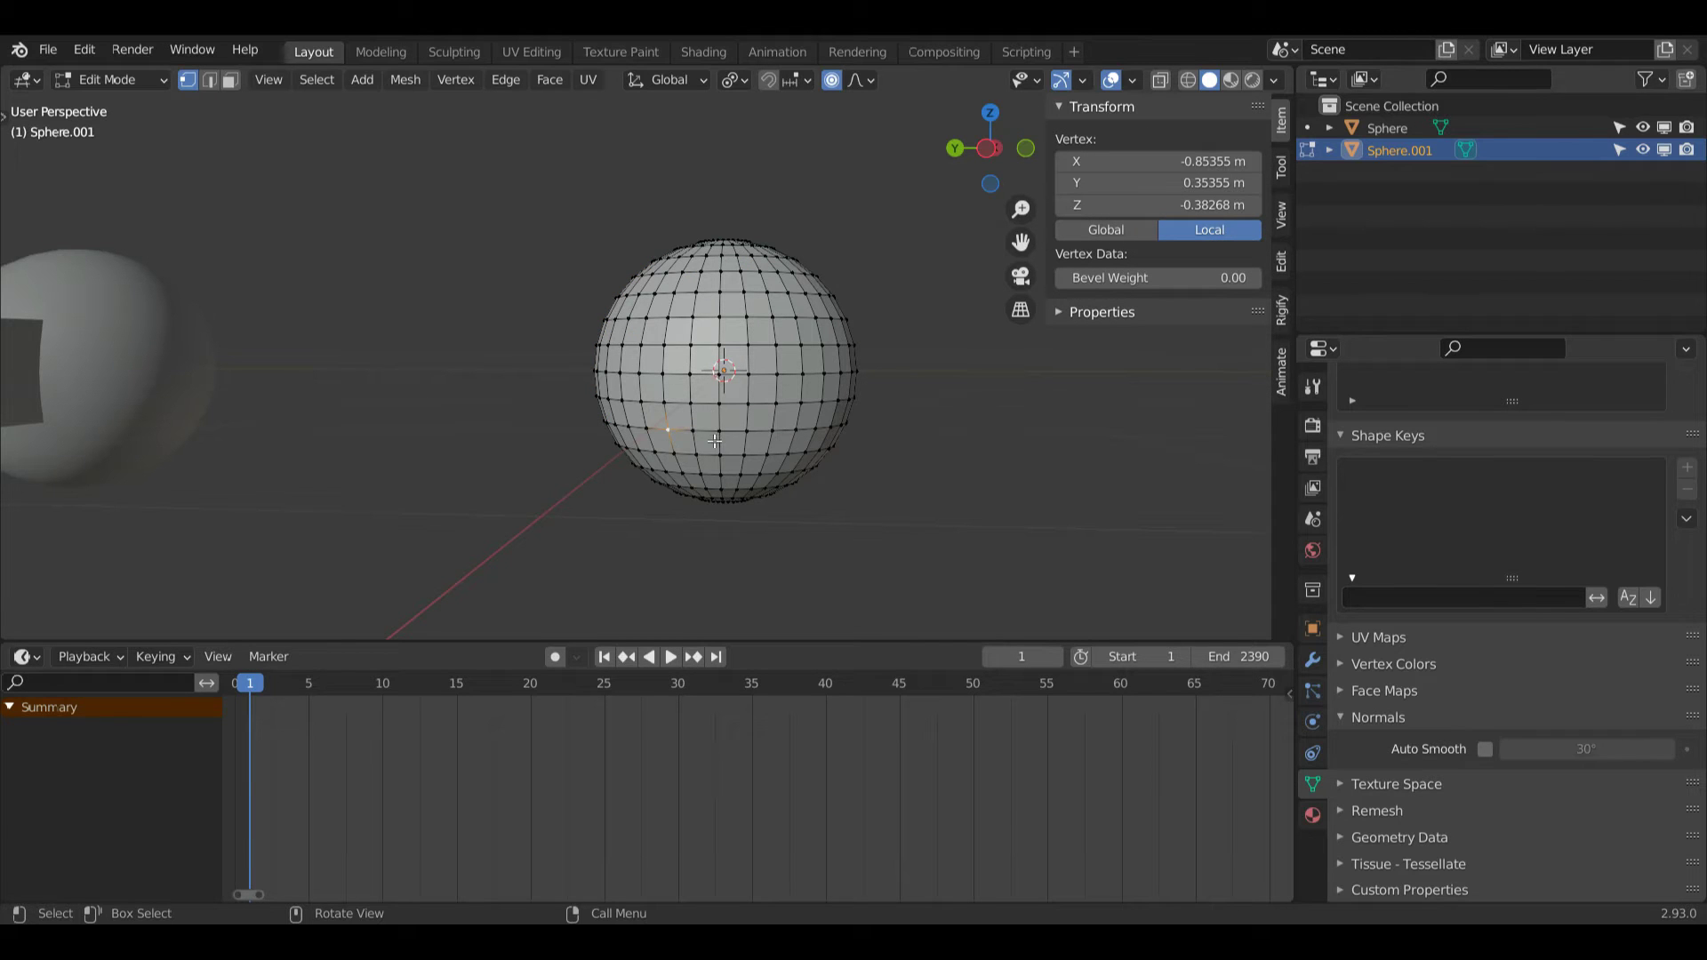
pyautogui.press('shift')
pyautogui.keyDown('shift'); pyautogui.click(723, 316); pyautogui.keyUp('shift')
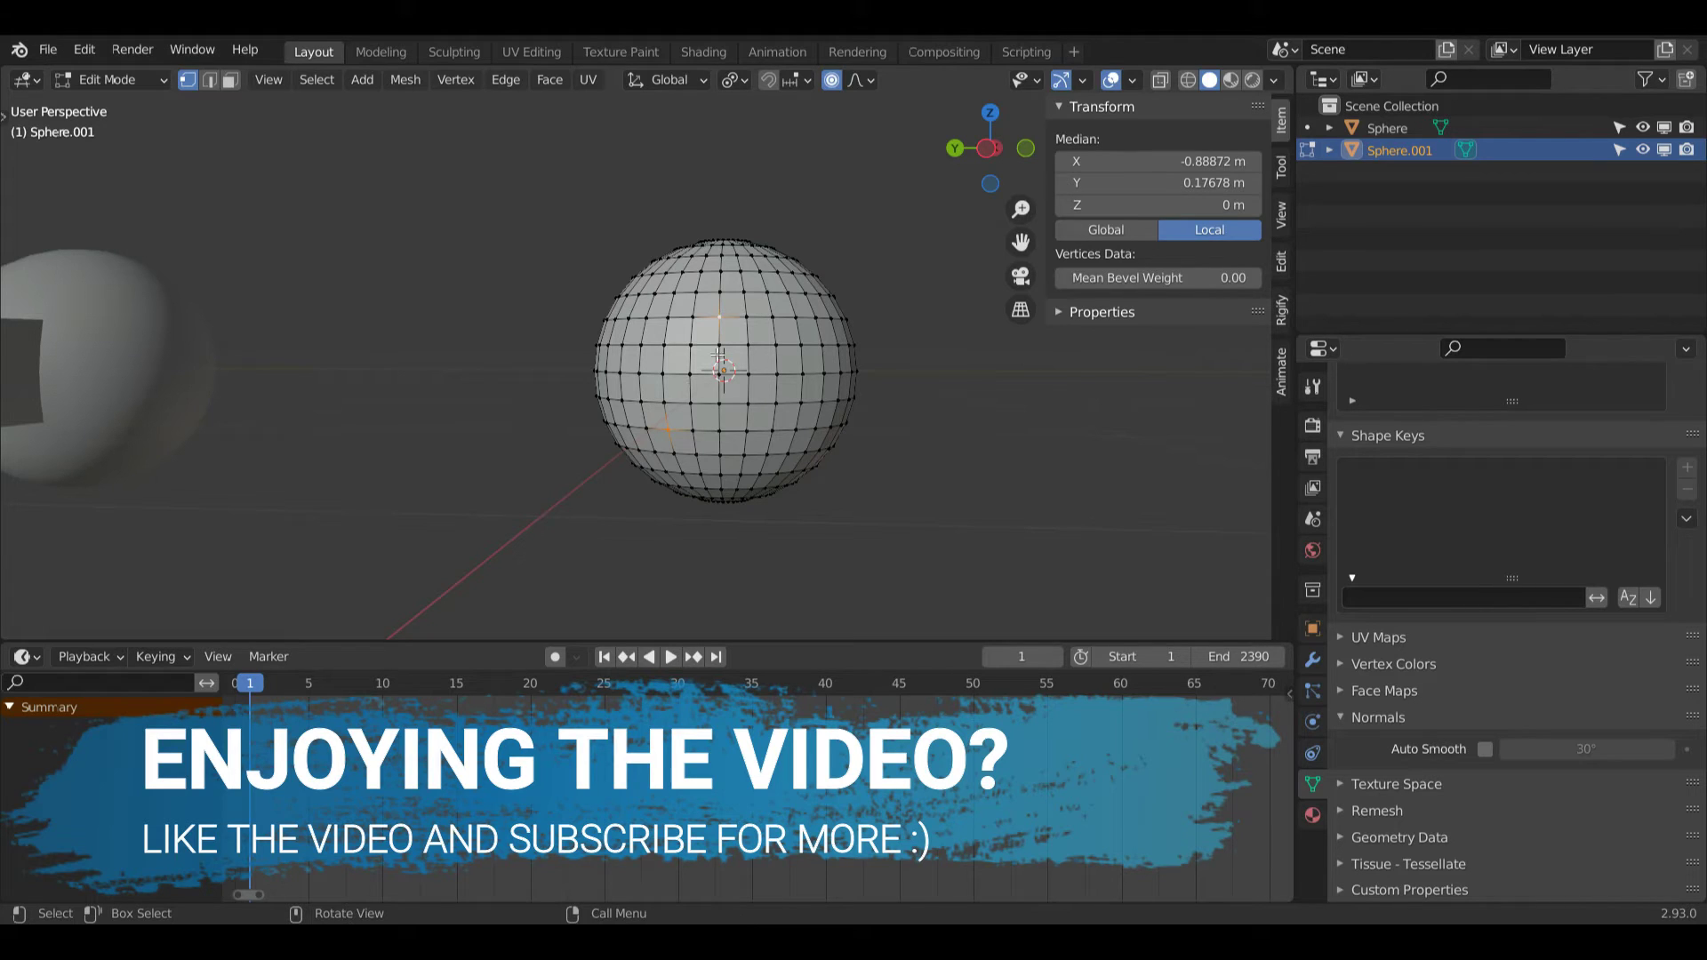
pyautogui.keyDown('ctrl'); pyautogui.click(725, 326); pyautogui.keyUp('ctrl')
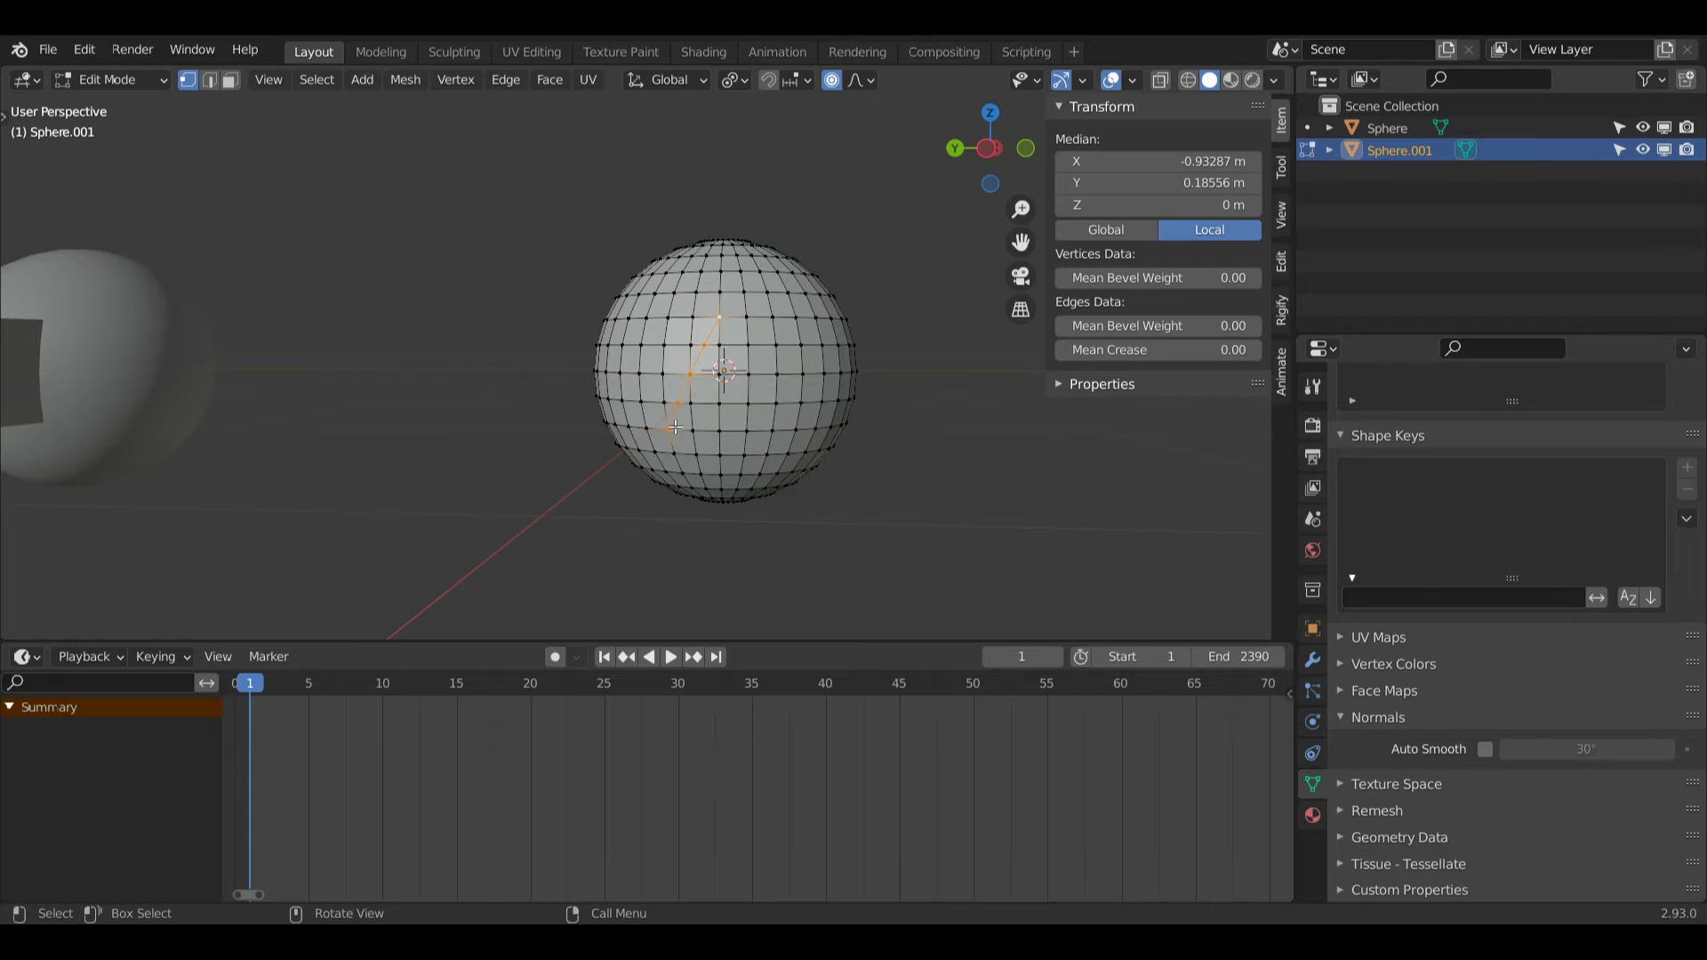
# - Cut the mirrored diagonal edge path from the apex vertex to the lower vertex on the negative Y side
pyautogui.click(721, 317)
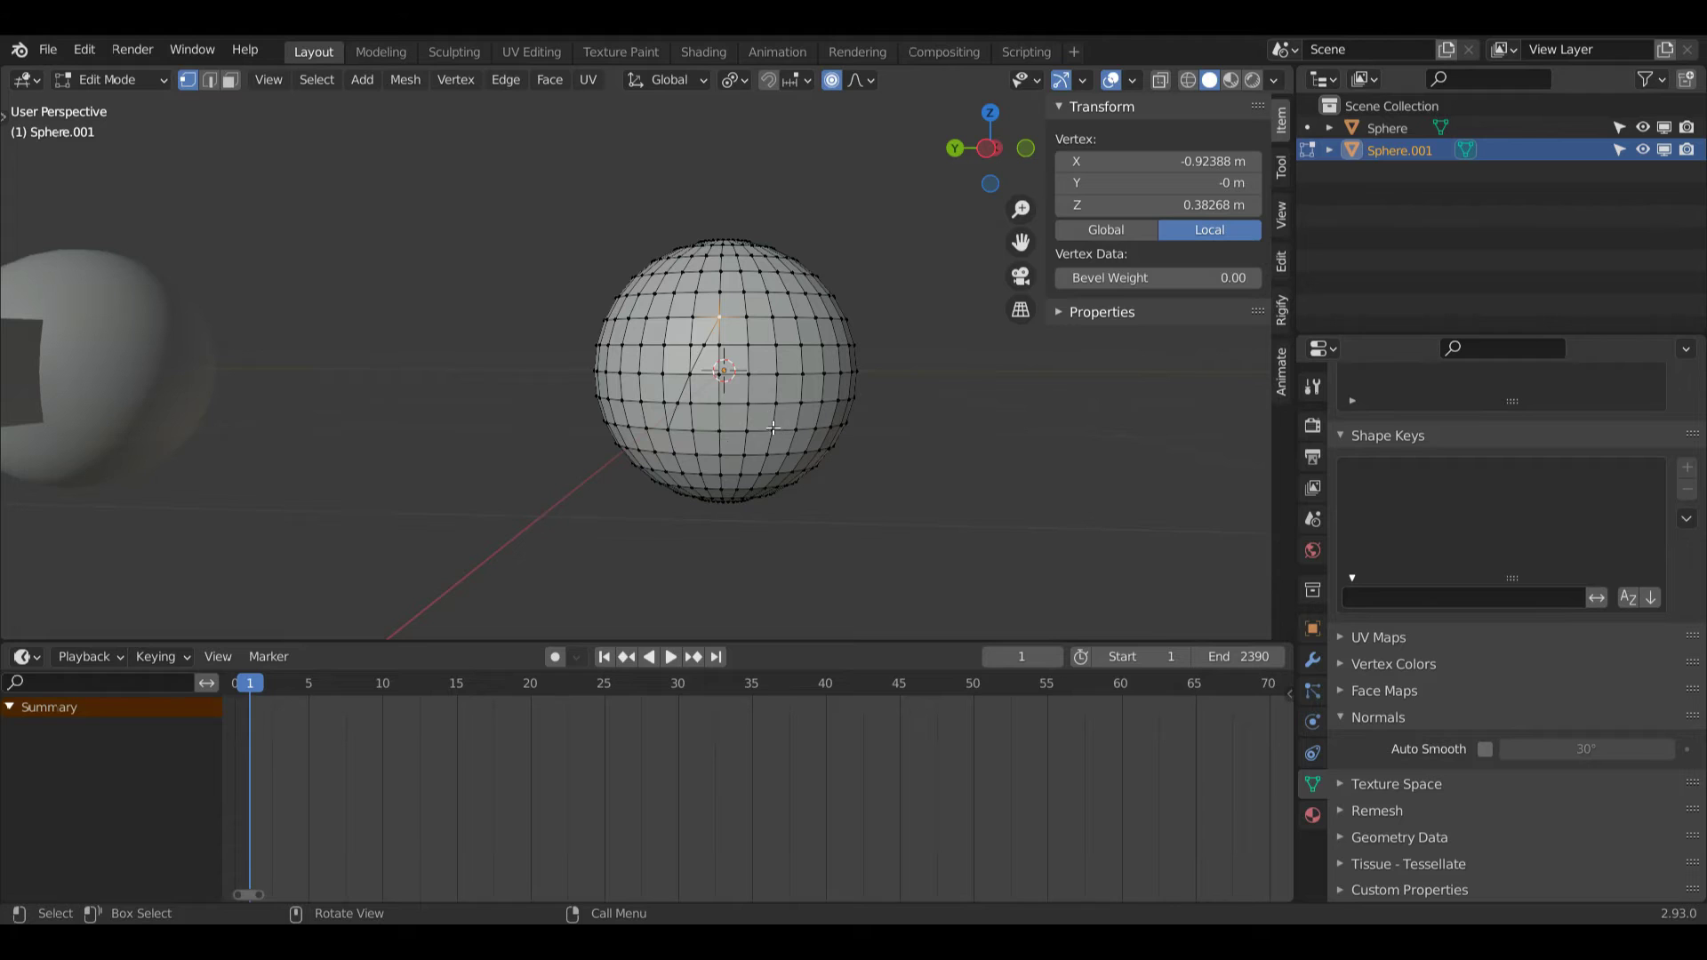
pyautogui.press('shift')
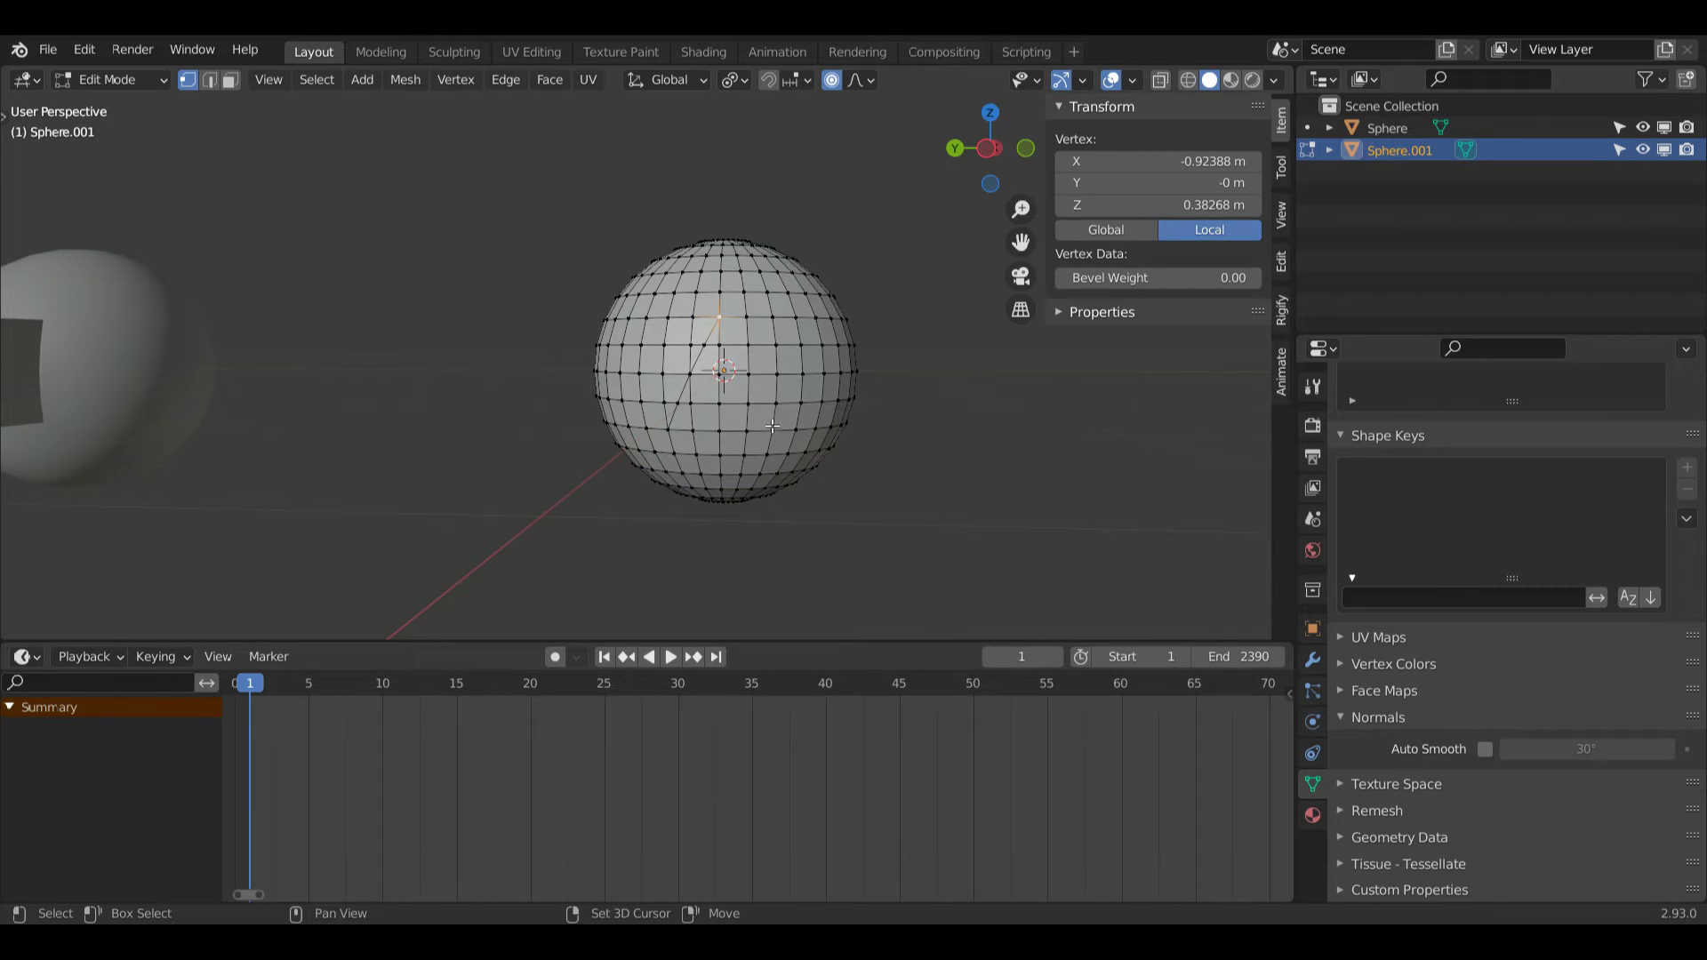
pyautogui.keyDown('ctrl'); pyautogui.click(771, 428); pyautogui.keyUp('ctrl')
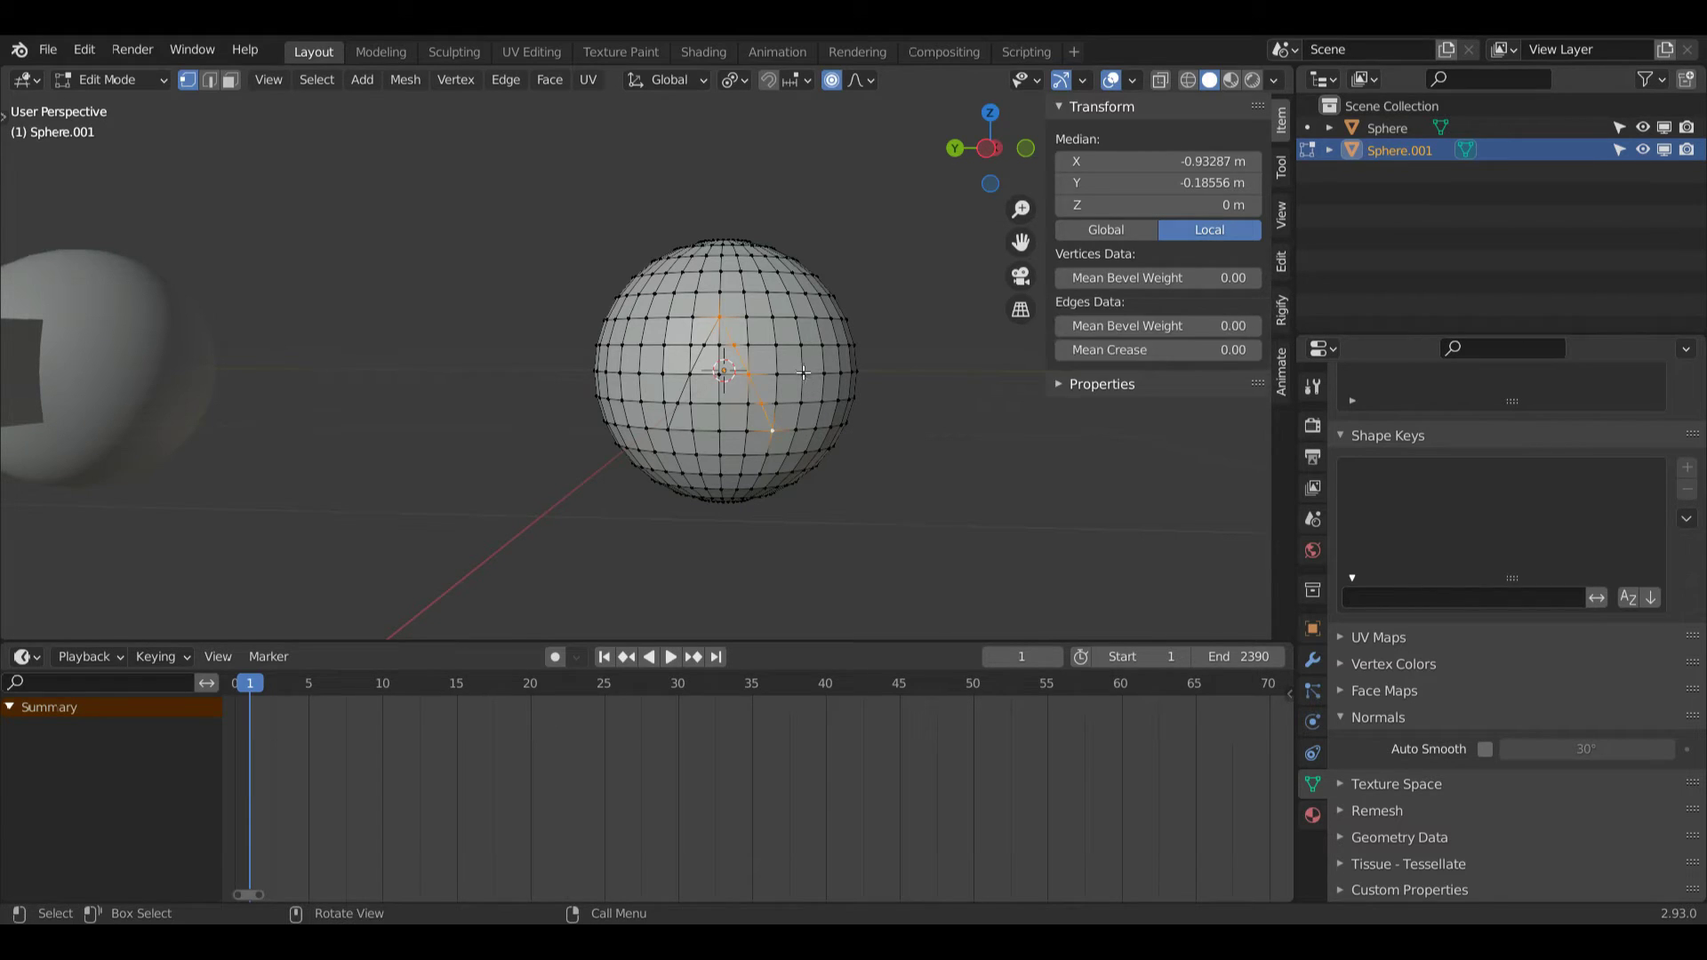
# - Select all faces inside the triangle outlined by the two diagonal cuts
pyautogui.press('3')
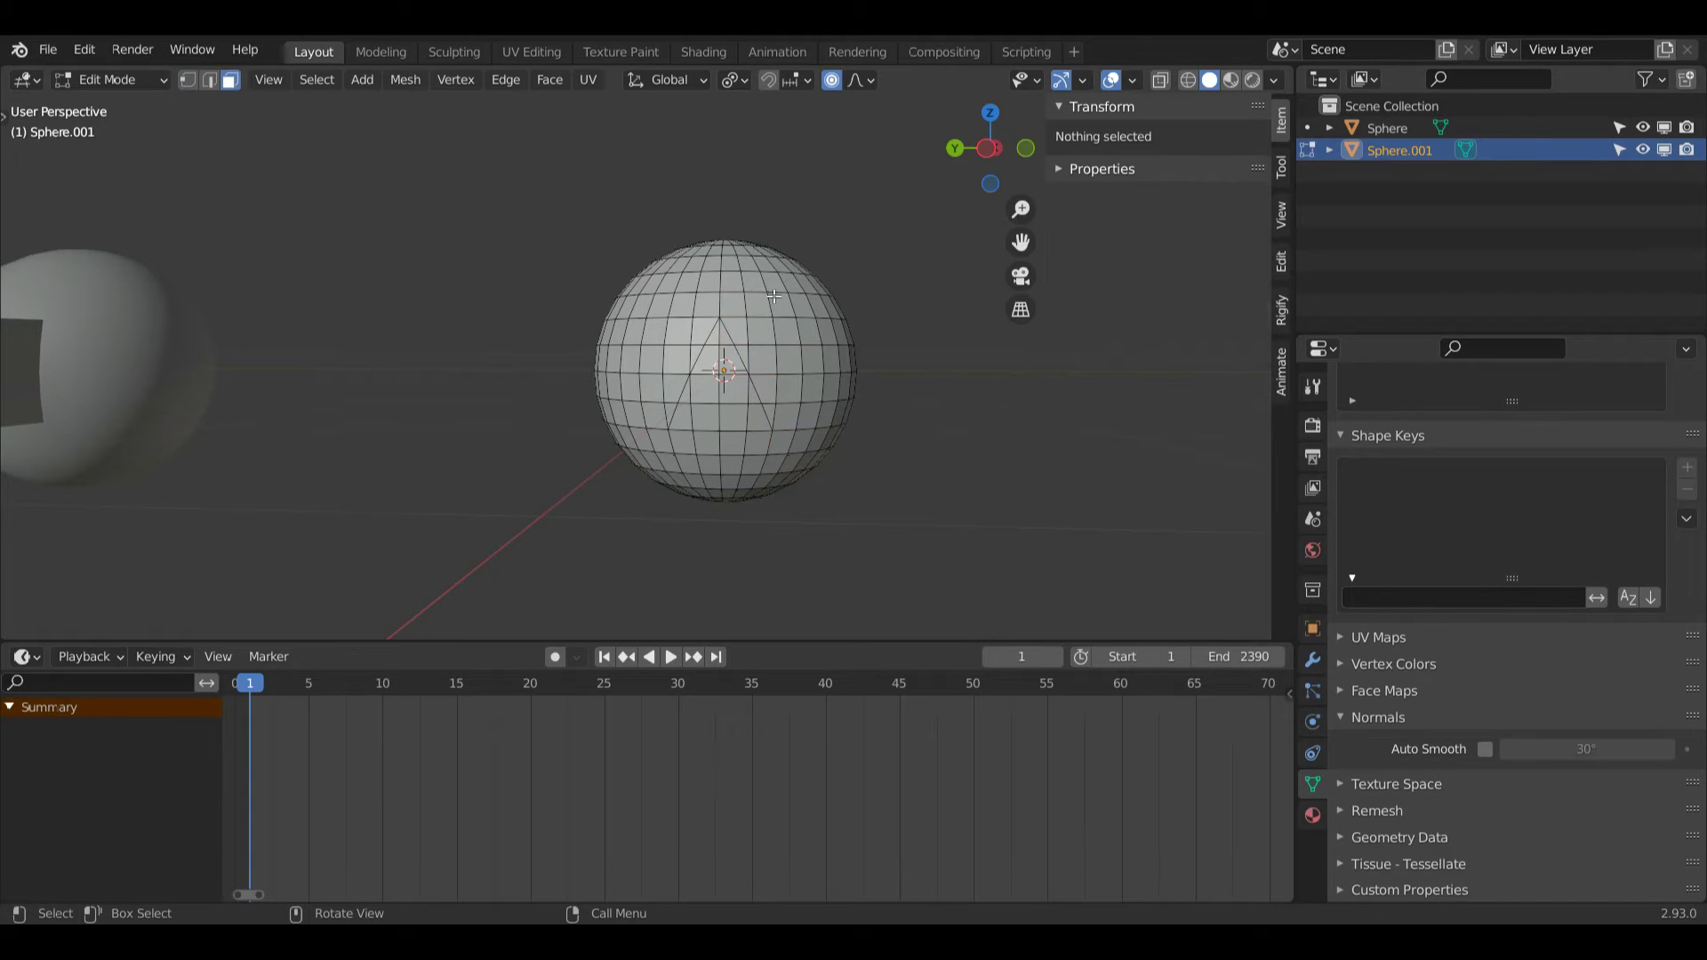
pyautogui.click(711, 339)
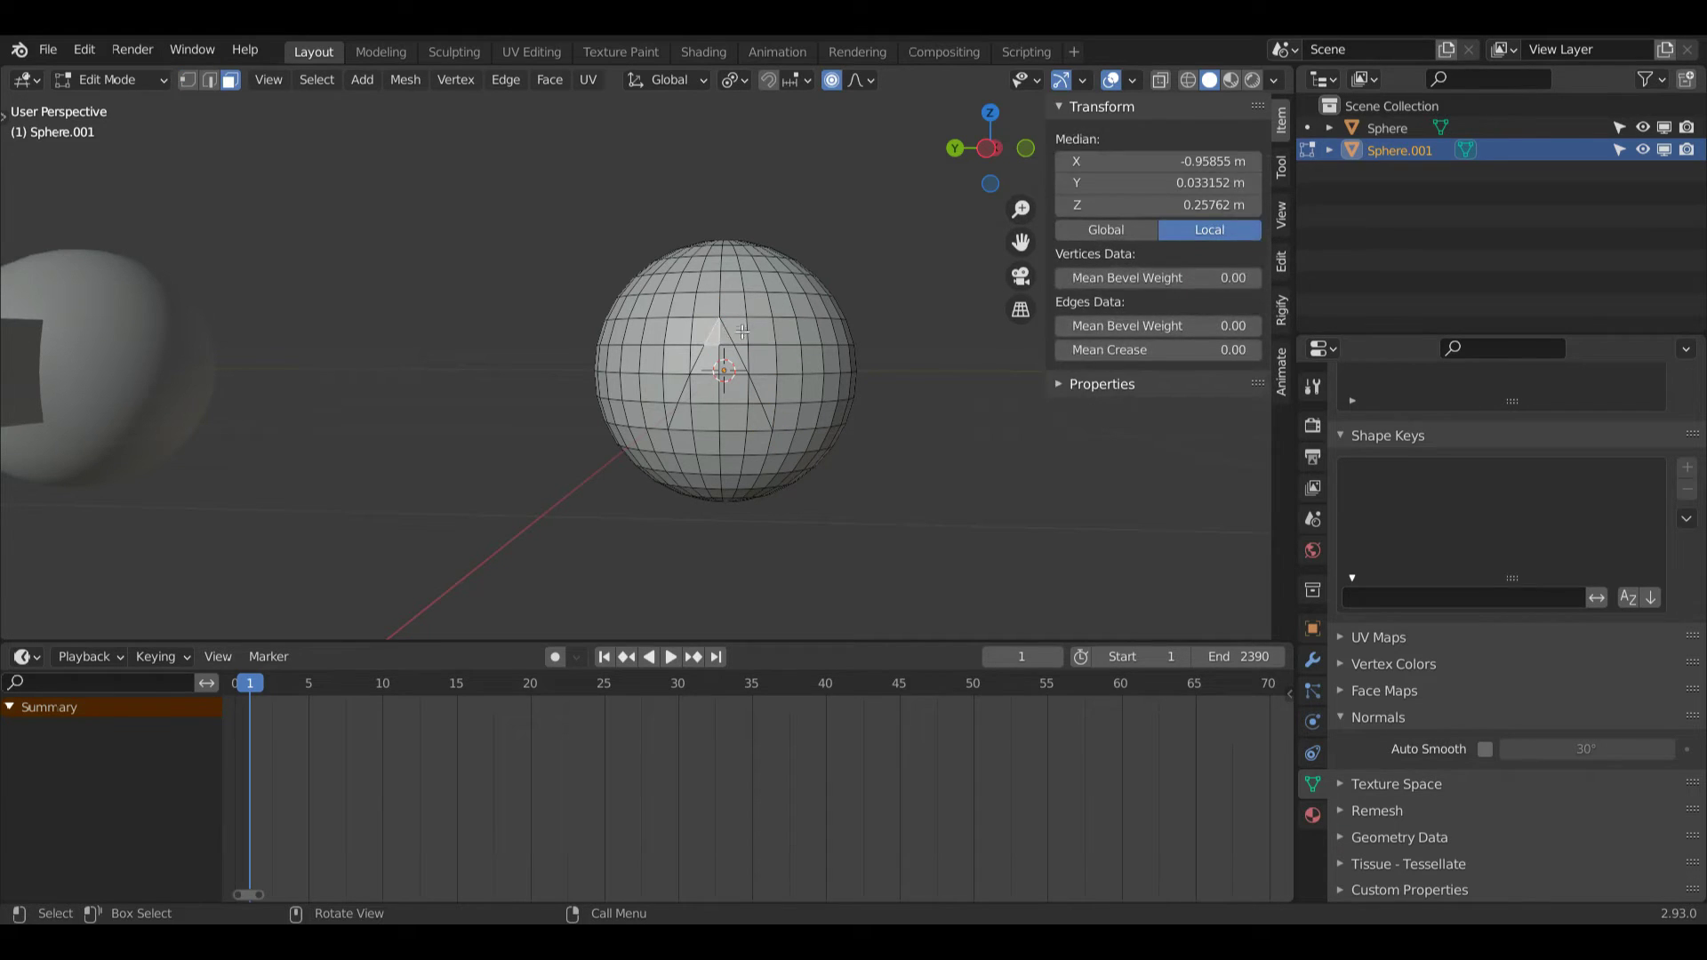
pyautogui.keyDown('ctrl'); pyautogui.click(684, 413); pyautogui.keyUp('ctrl')
pyautogui.keyDown('ctrl'); pyautogui.click(758, 420); pyautogui.keyUp('ctrl')
pyautogui.keyDown('ctrl'); pyautogui.click(726, 341); pyautogui.keyUp('ctrl')
# - Try extruding the triangular face selection inward by about 0.4 m, and undo the extrusion
pyautogui.moveTo(978, 144); pyautogui.dragTo(876, 253)
pyautogui.press('e')
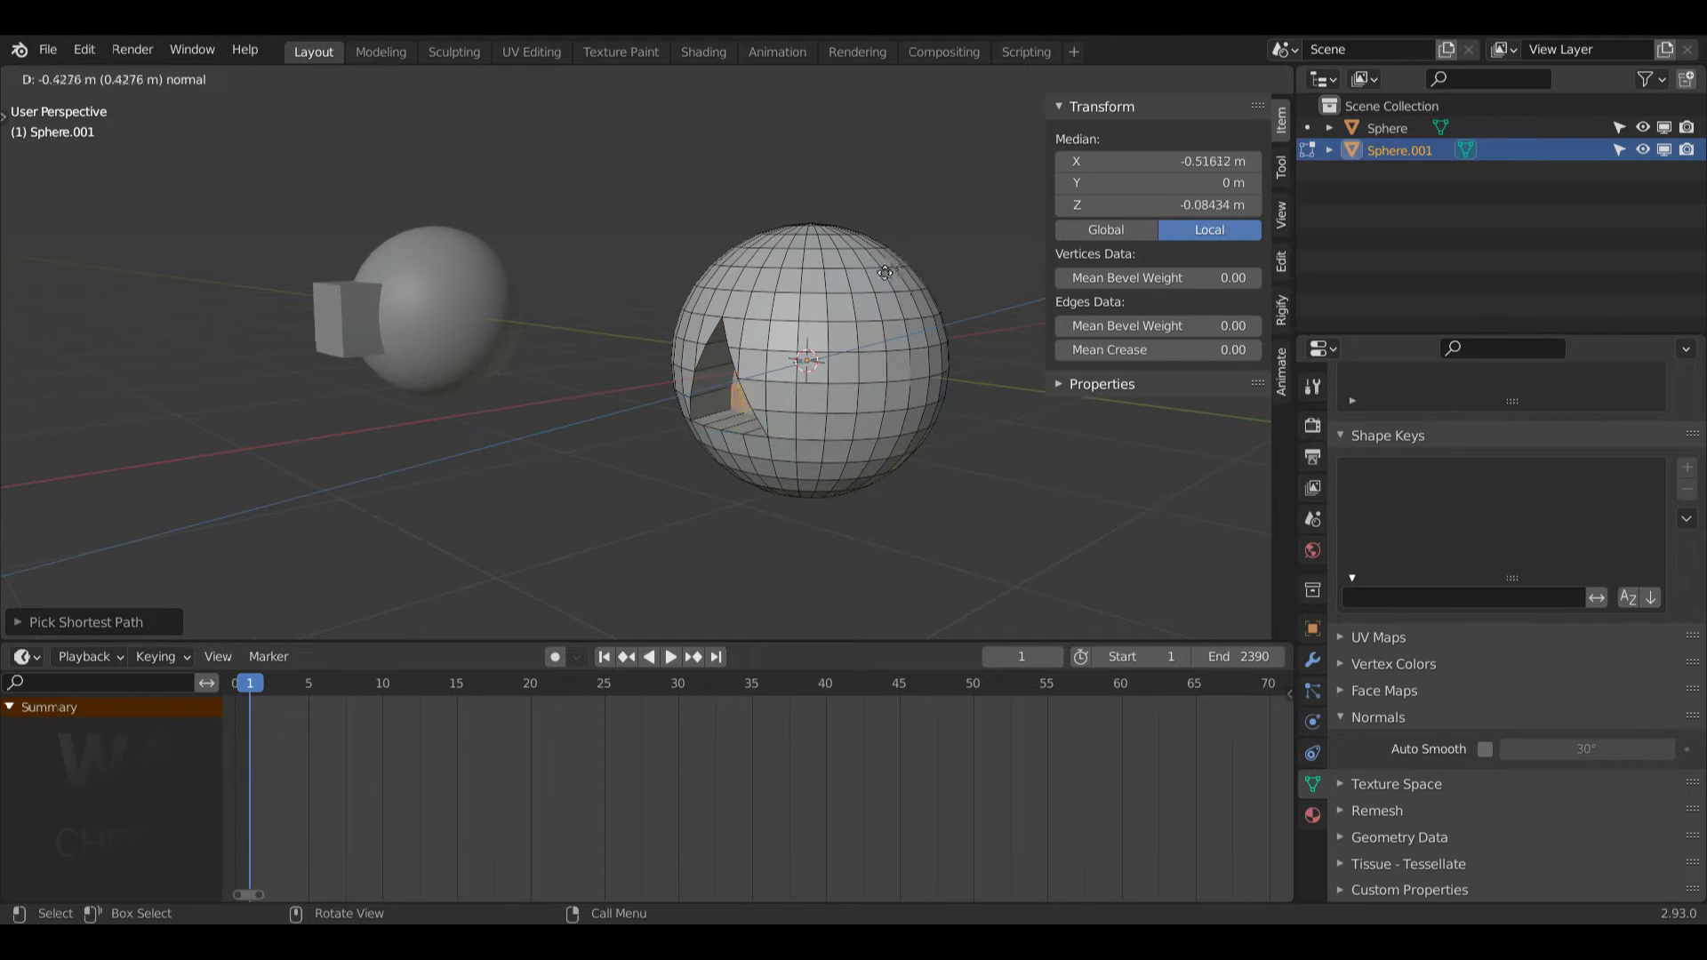
pyautogui.click(876, 270)
pyautogui.moveTo(880, 267); pyautogui.dragTo(956, 178, button='middle')
pyautogui.hotkey('ctrl', 'z')
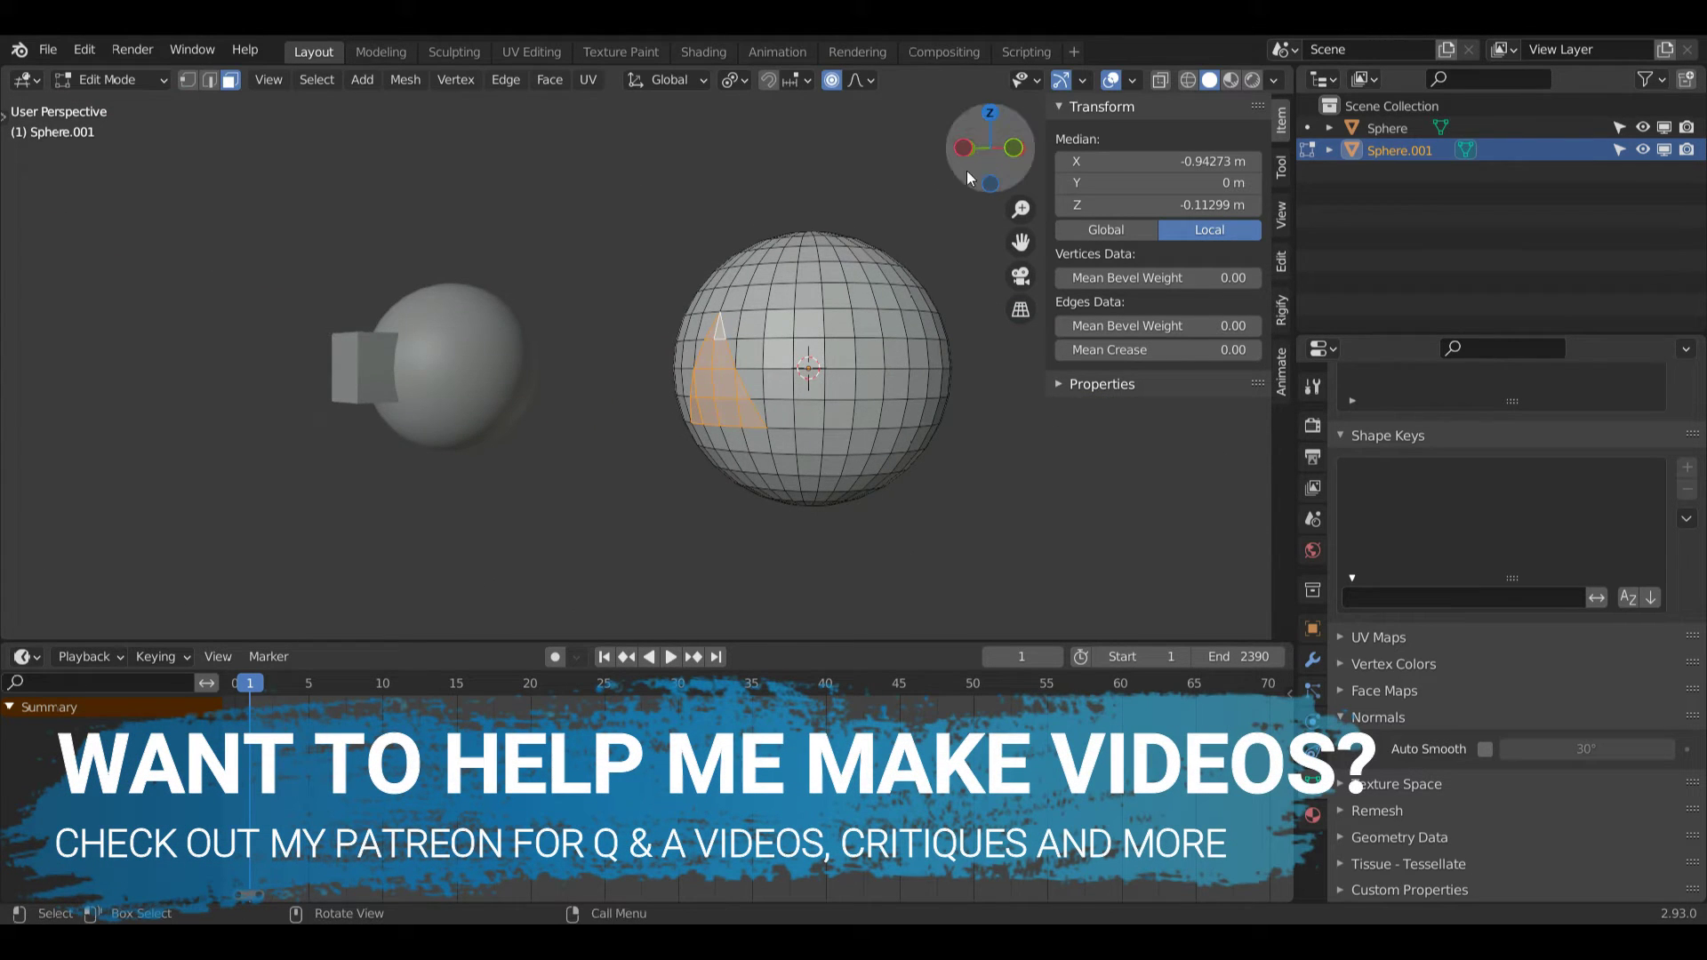
# - Extrude the triangular face selection outward from the sphere along the X axis
pyautogui.moveTo(994, 153); pyautogui.dragTo(928, 217)
pyautogui.press('e')
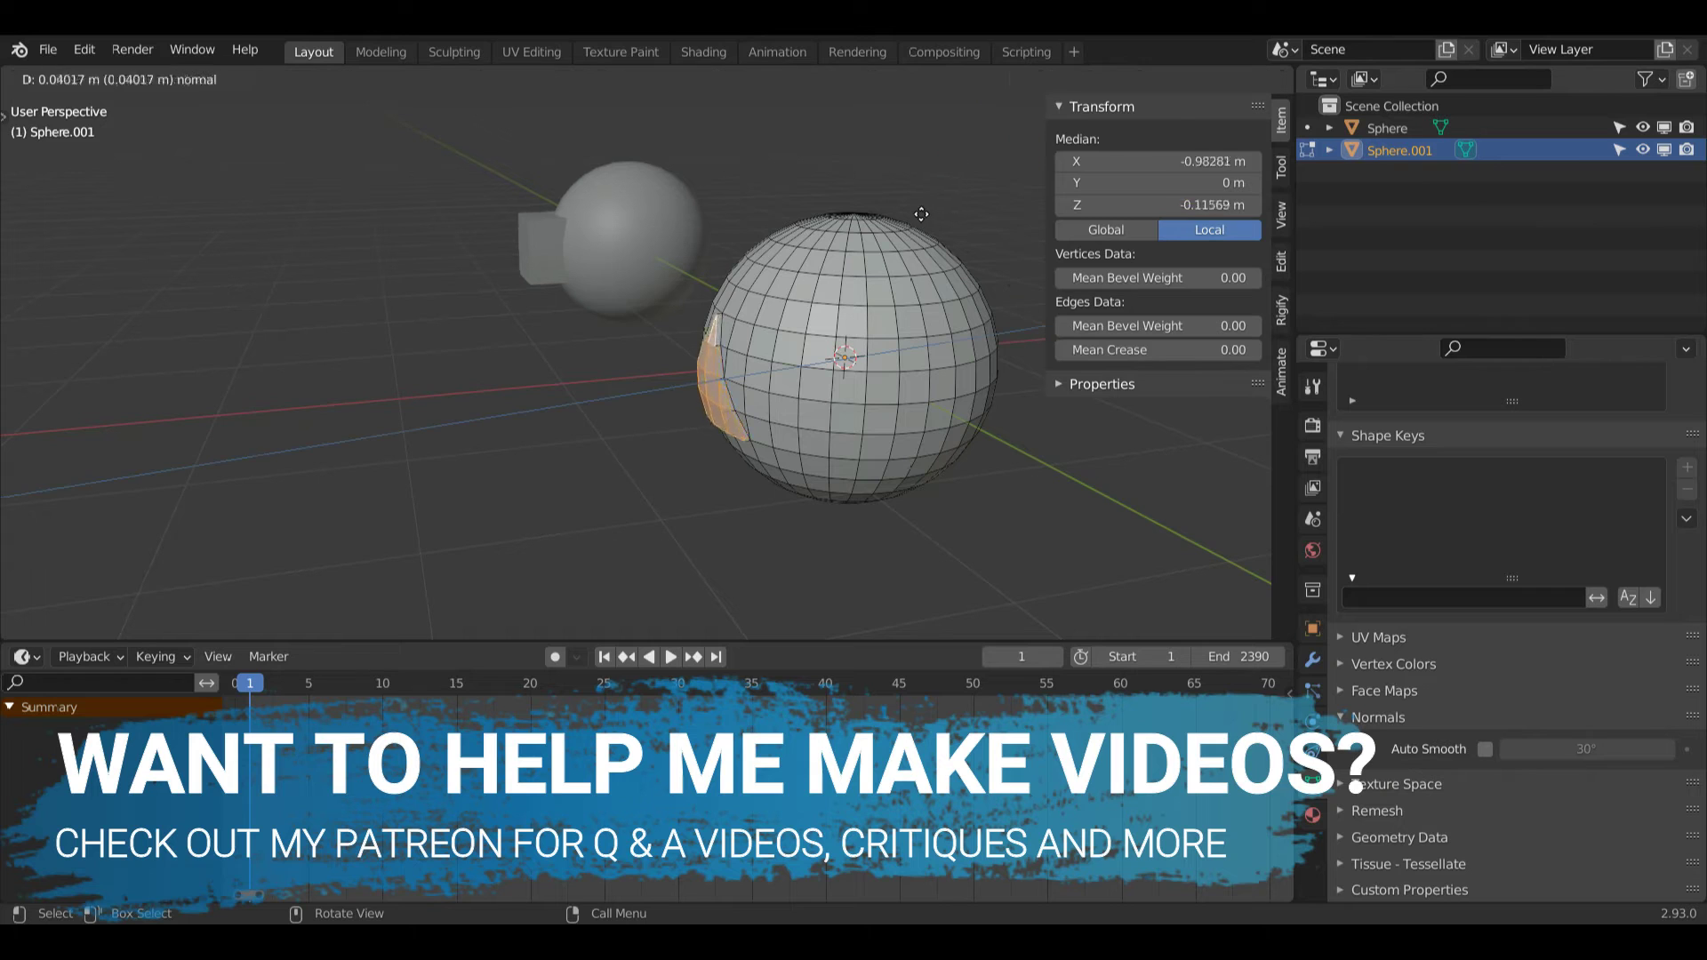
pyautogui.press('x')
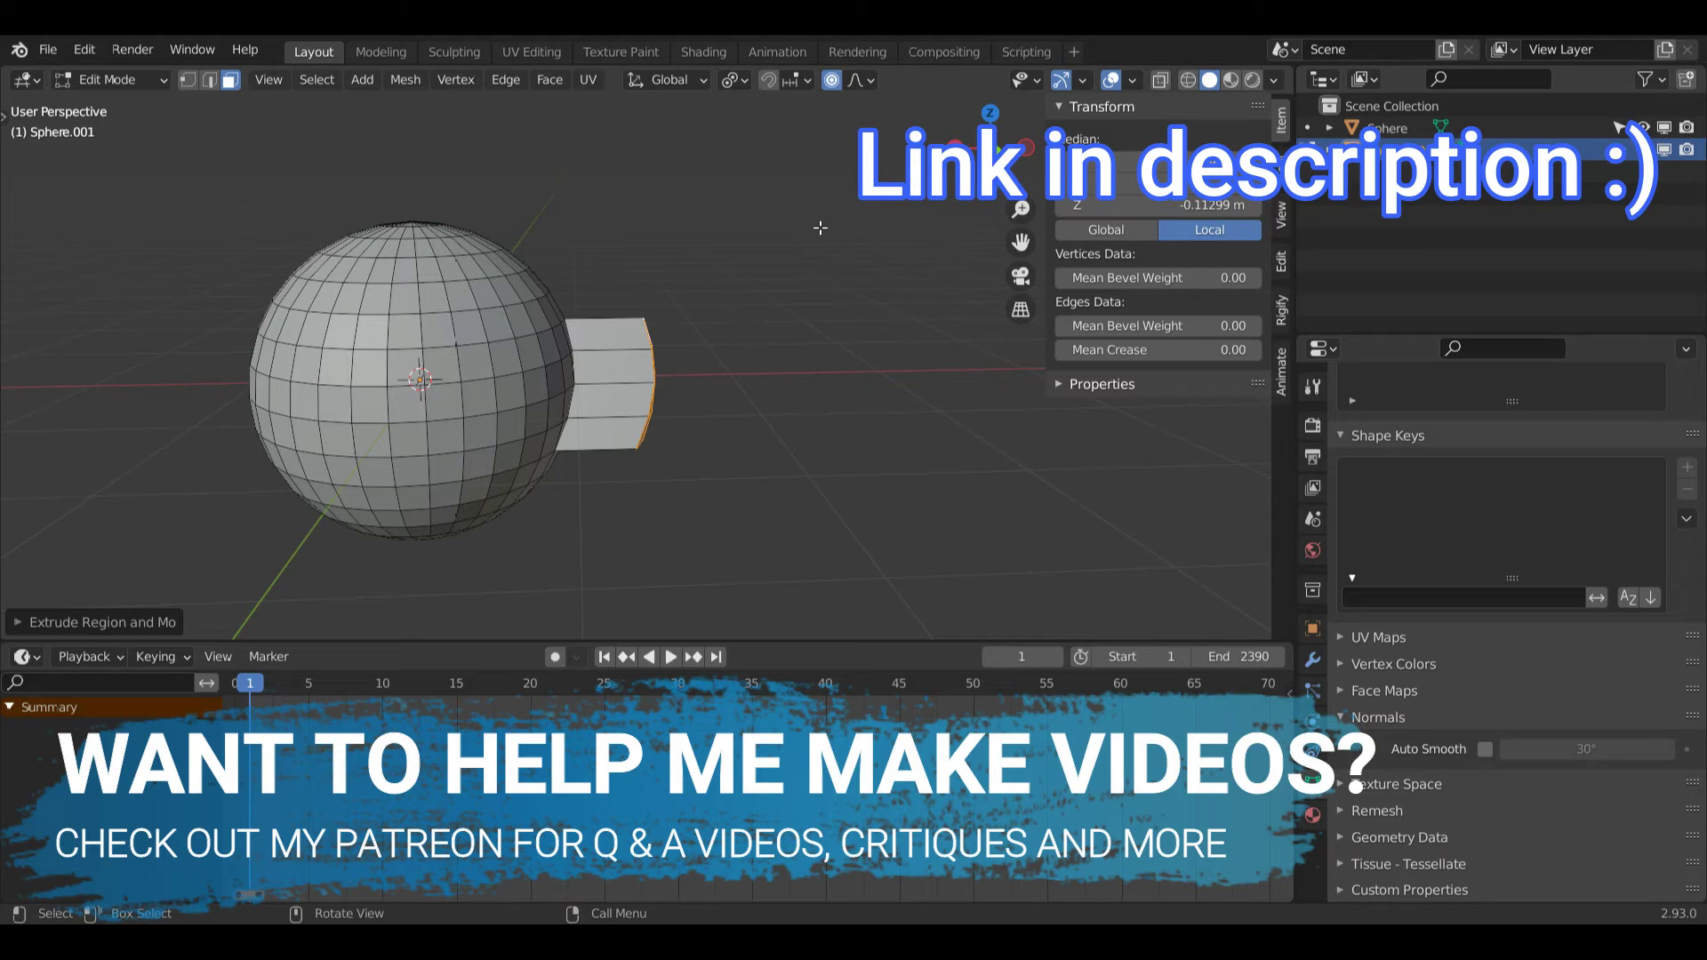
# - Turn off proportional editing and flatten the curved end of the triangular extrusion by scaling it along the X axis
pyautogui.press('i')
pyautogui.press('Escape')
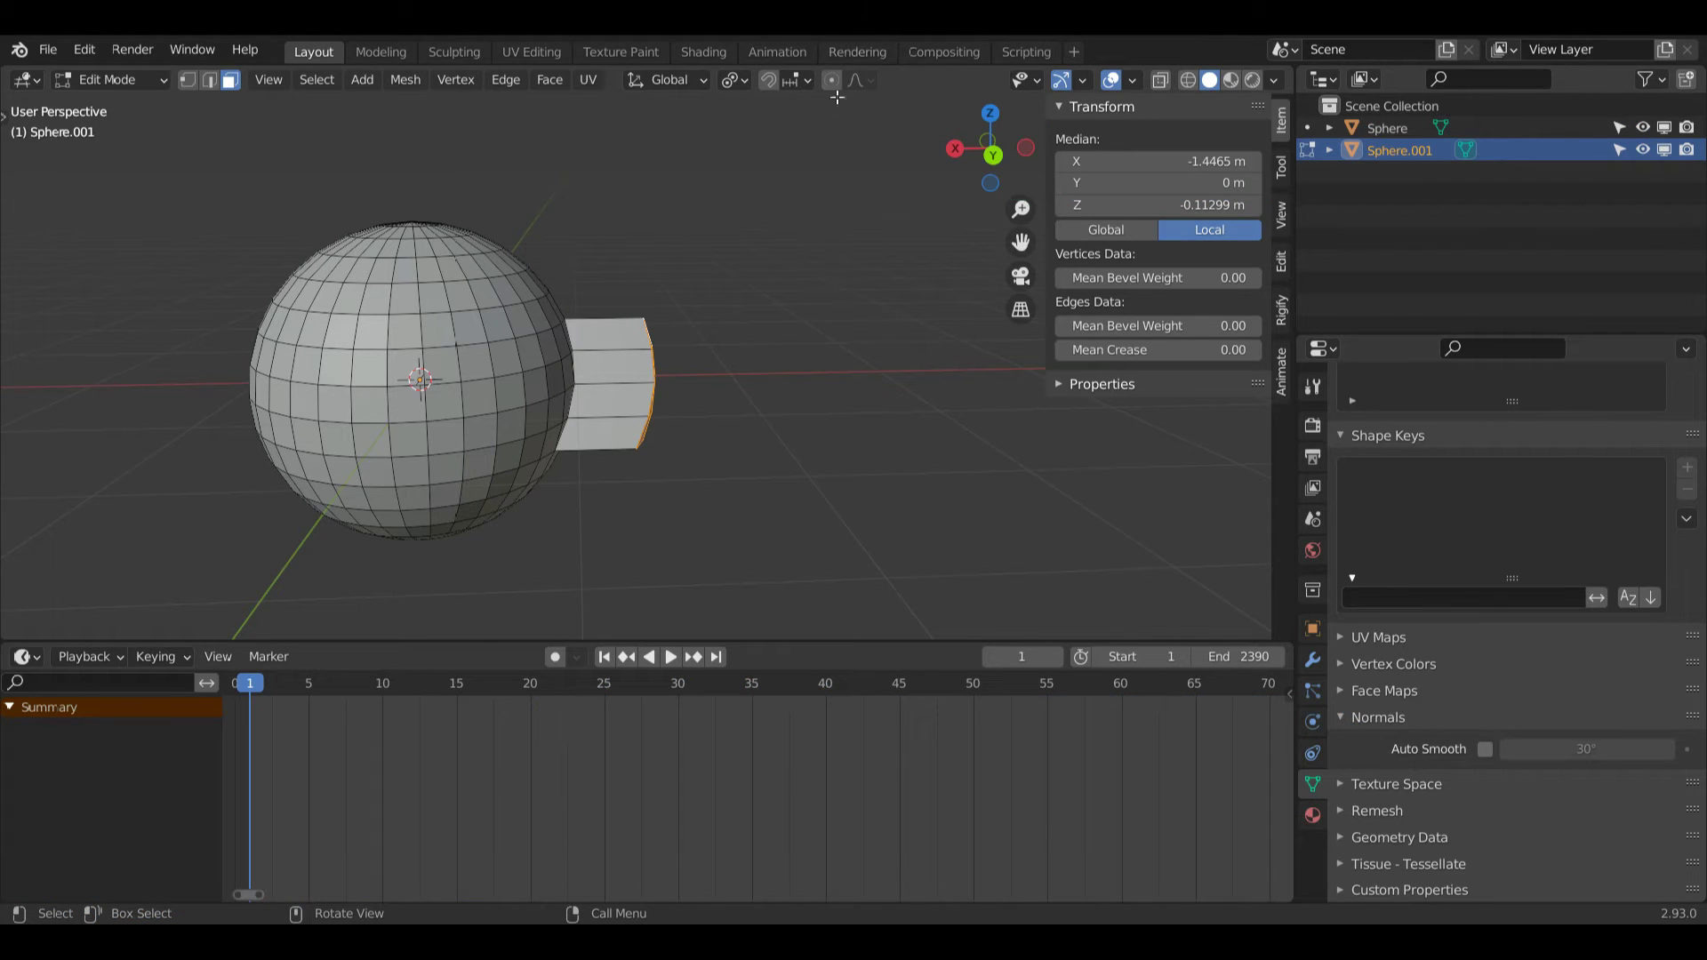
pyautogui.press('s')
pyautogui.press('x')
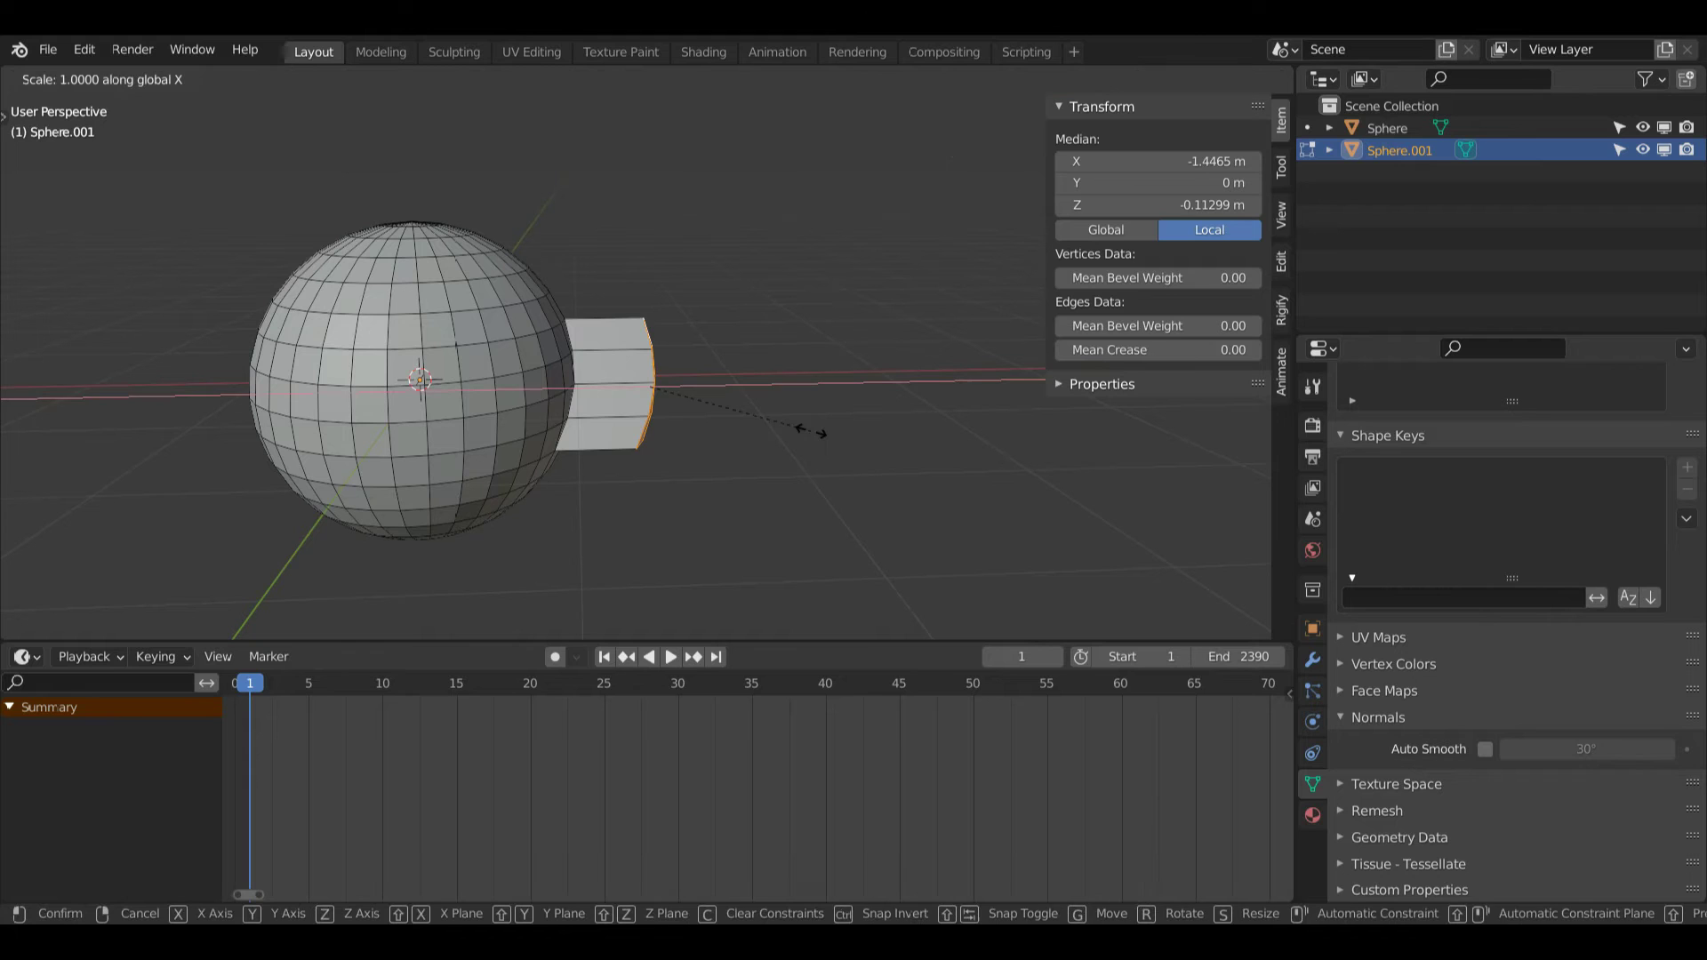
pyautogui.click(801, 429)
# - Move the flattened triangular end toward the sphere along the X axis to about X -1.17 m
pyautogui.moveTo(801, 428); pyautogui.dragTo(943, 391, button='middle')
pyautogui.press('g')
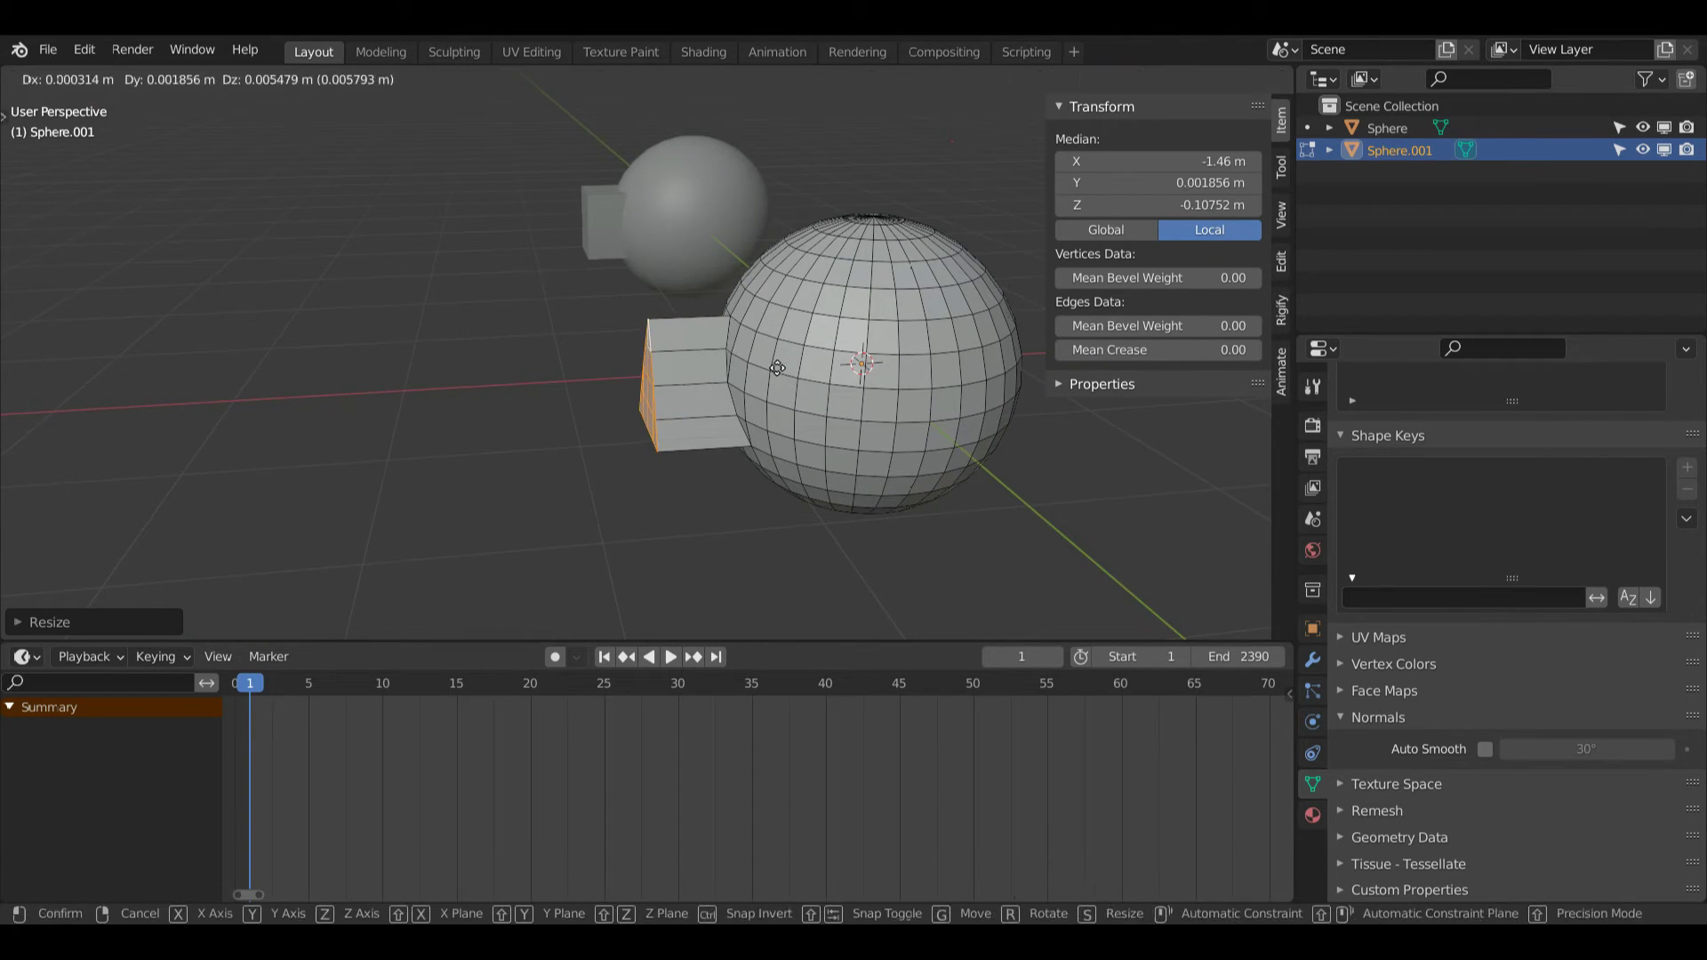
pyautogui.press('x')
pyautogui.click(821, 361)
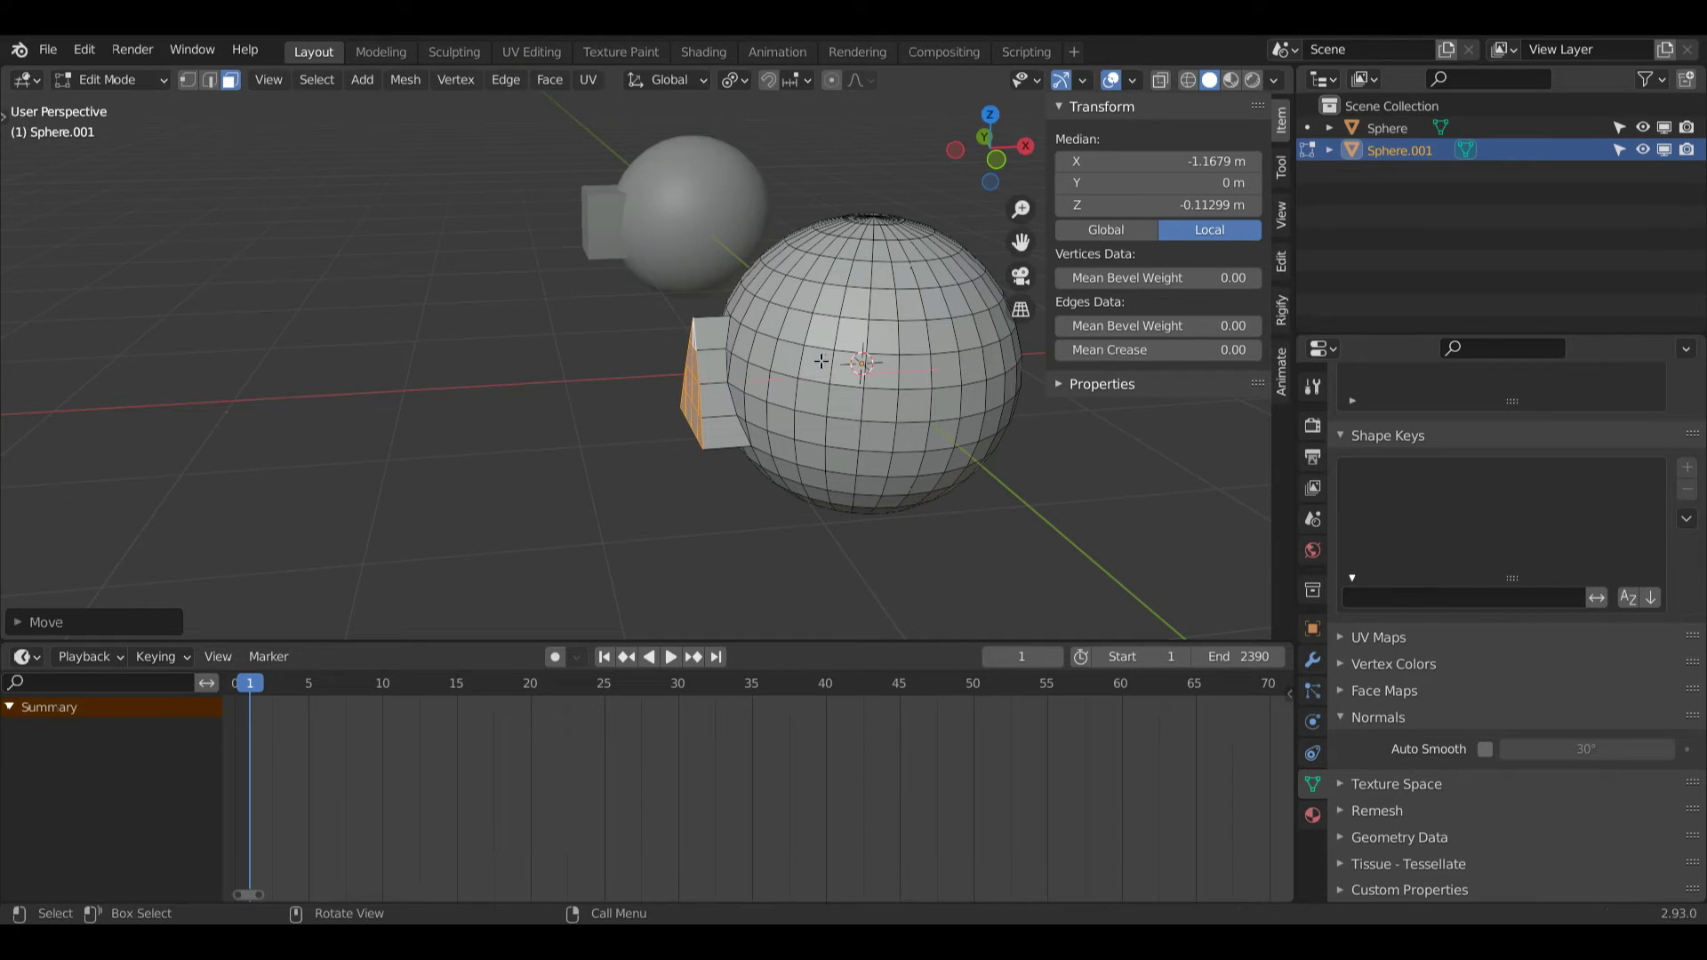
# - Enable proportional editing and move the triangle's lower corner vertex on the negative Y side outward to about Y -0.385 m
pyautogui.moveTo(992, 161); pyautogui.dragTo(1147, 100)
pyautogui.click(833, 96)
pyautogui.click(832, 85)
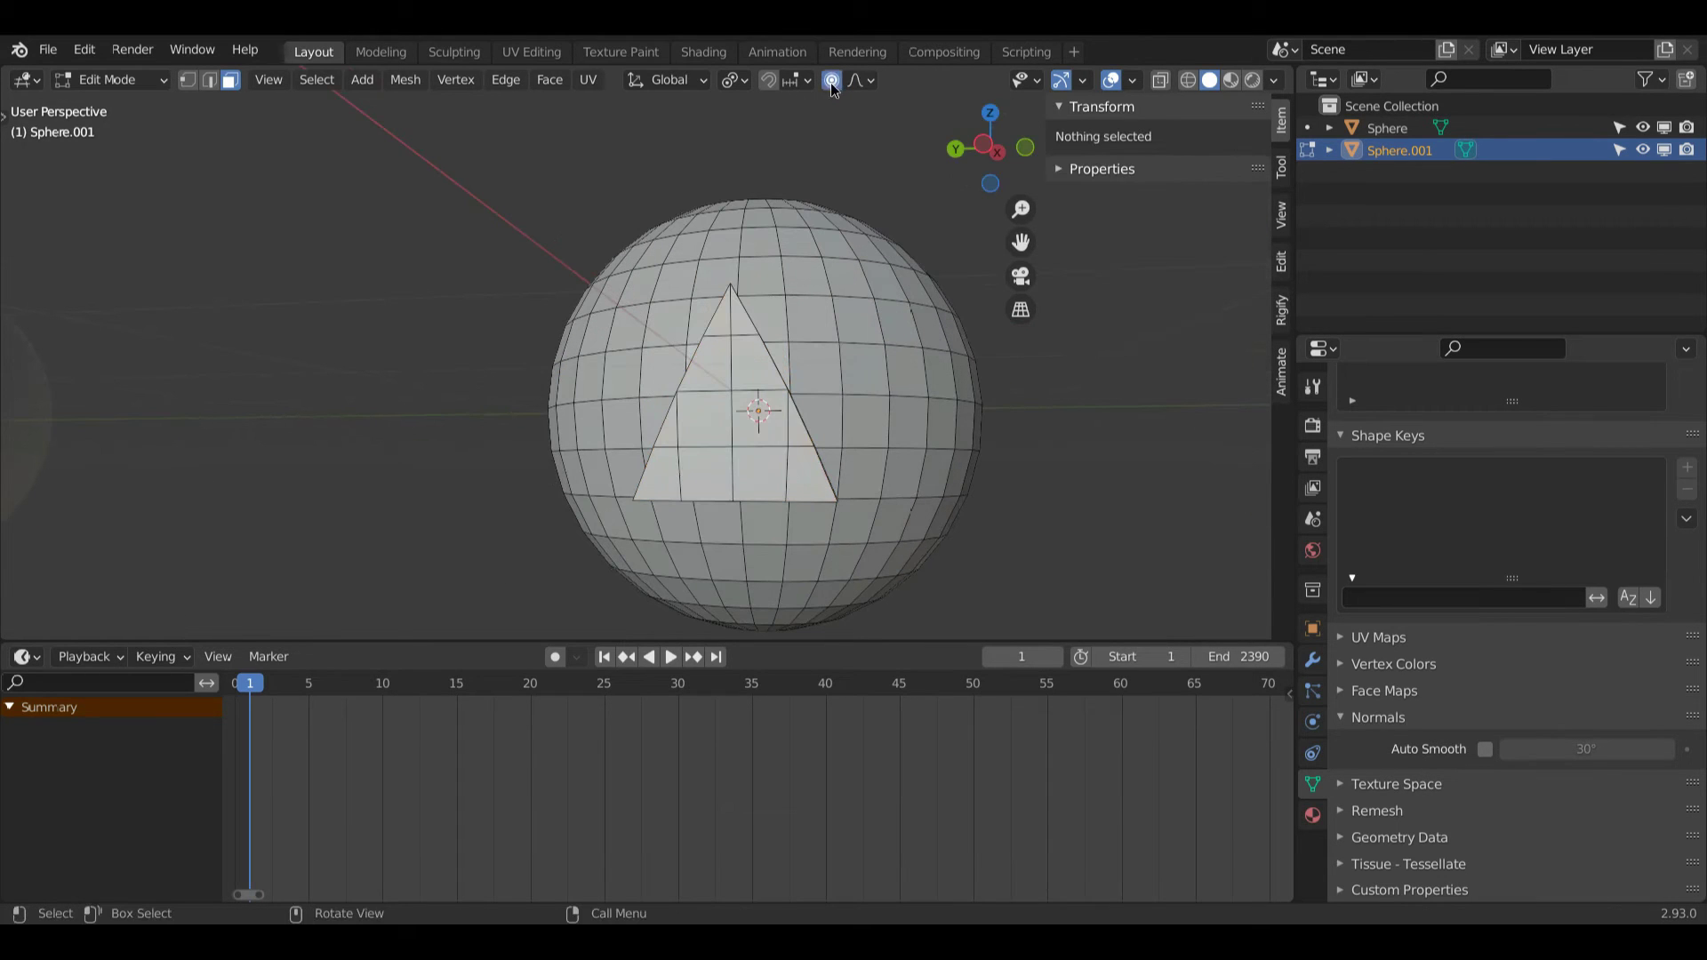
pyautogui.press('1')
pyautogui.click(782, 391)
pyautogui.moveTo(969, 232); pyautogui.dragTo(953, 222, button='middle')
pyautogui.click(832, 502)
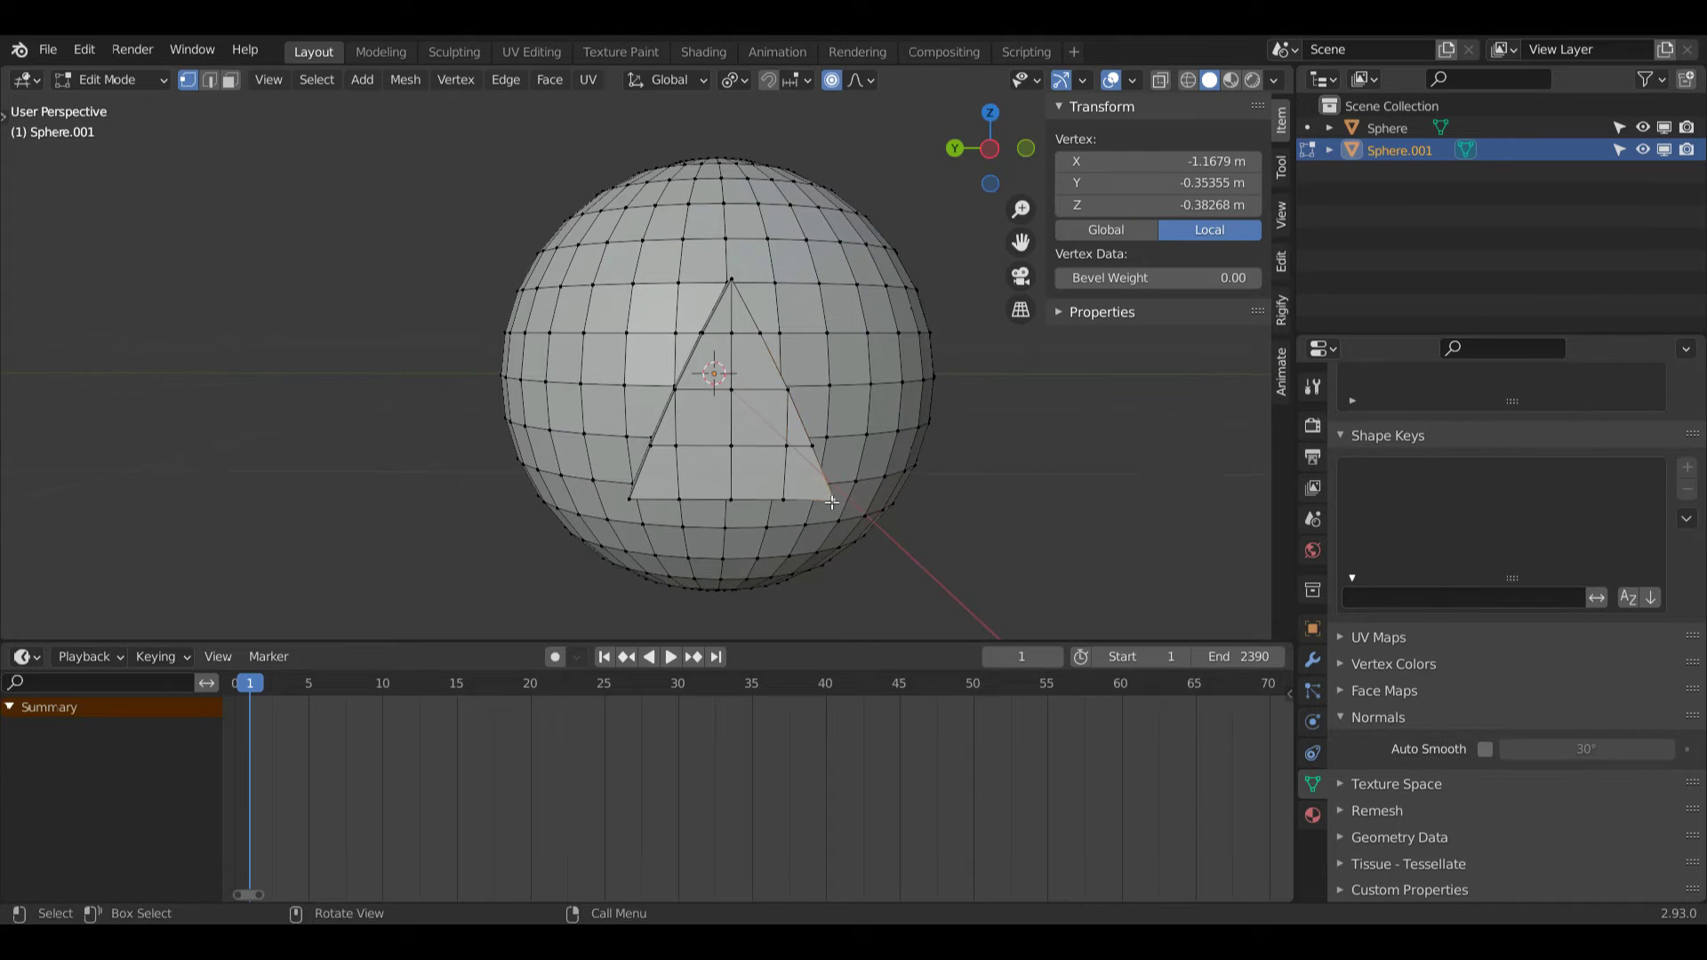
pyautogui.press('g')
pyautogui.press('y')
pyautogui.click(858, 430)
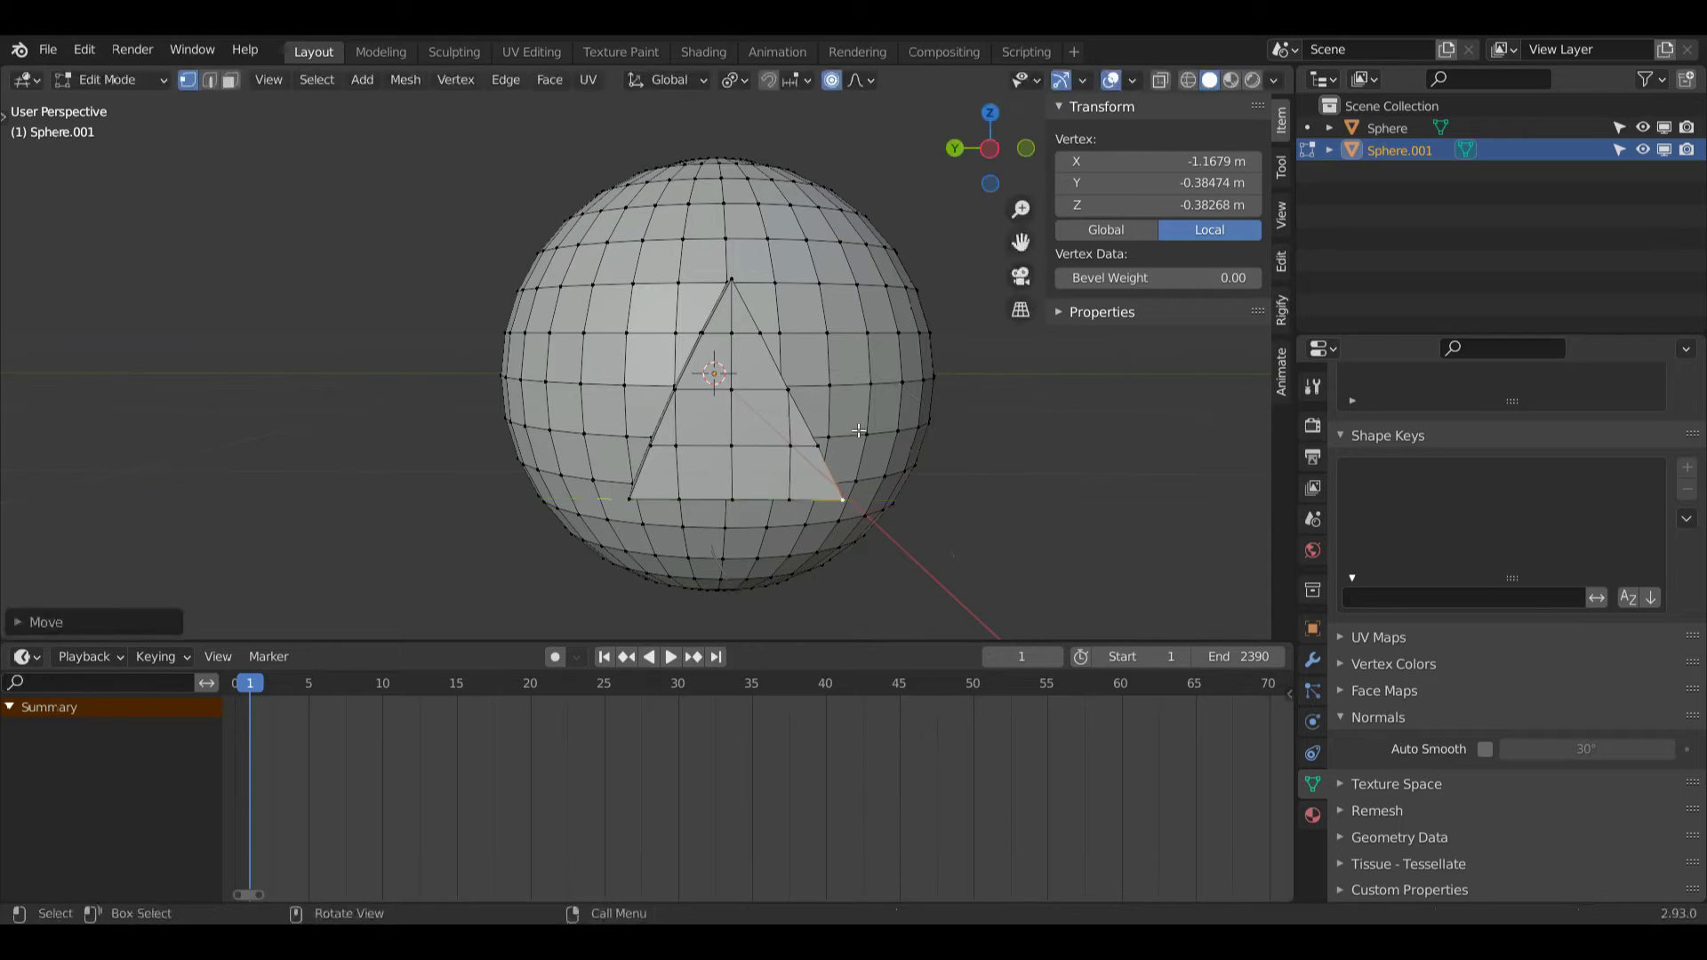
# - Move the triangle's lower corner vertex on the positive Y side outward along Y to about 0.362 m
pyautogui.click(992, 153)
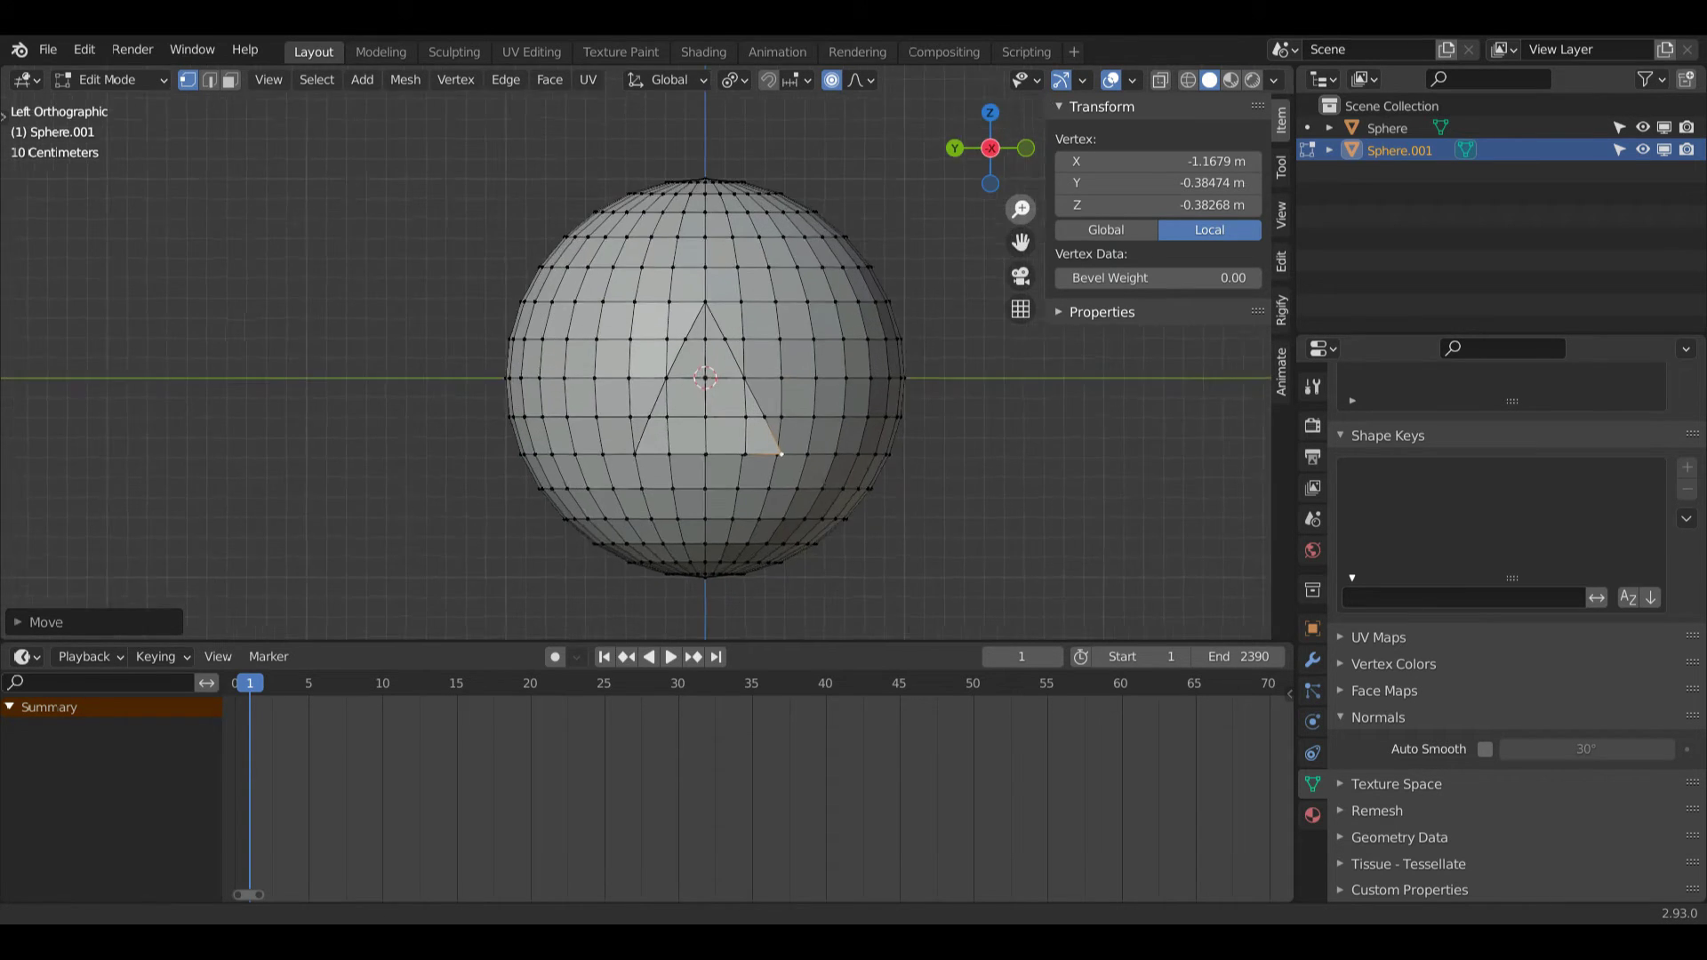
pyautogui.scroll(2, 771, 435)
pyautogui.click(643, 503)
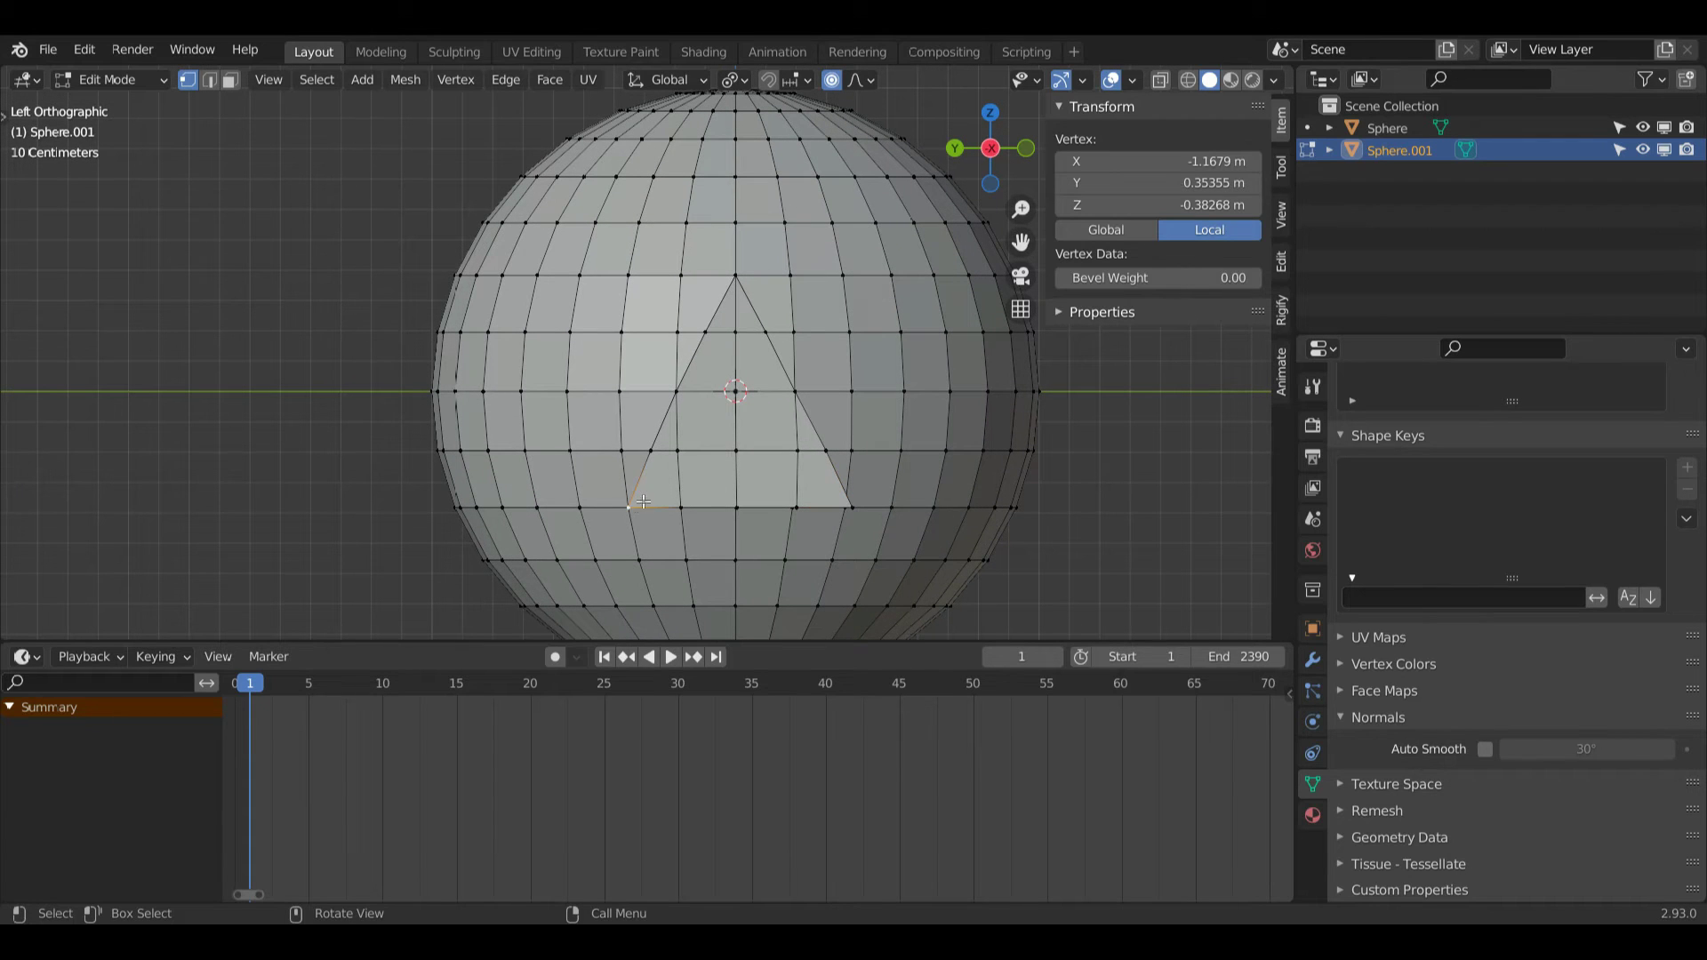
pyautogui.press('g')
pyautogui.press('x')
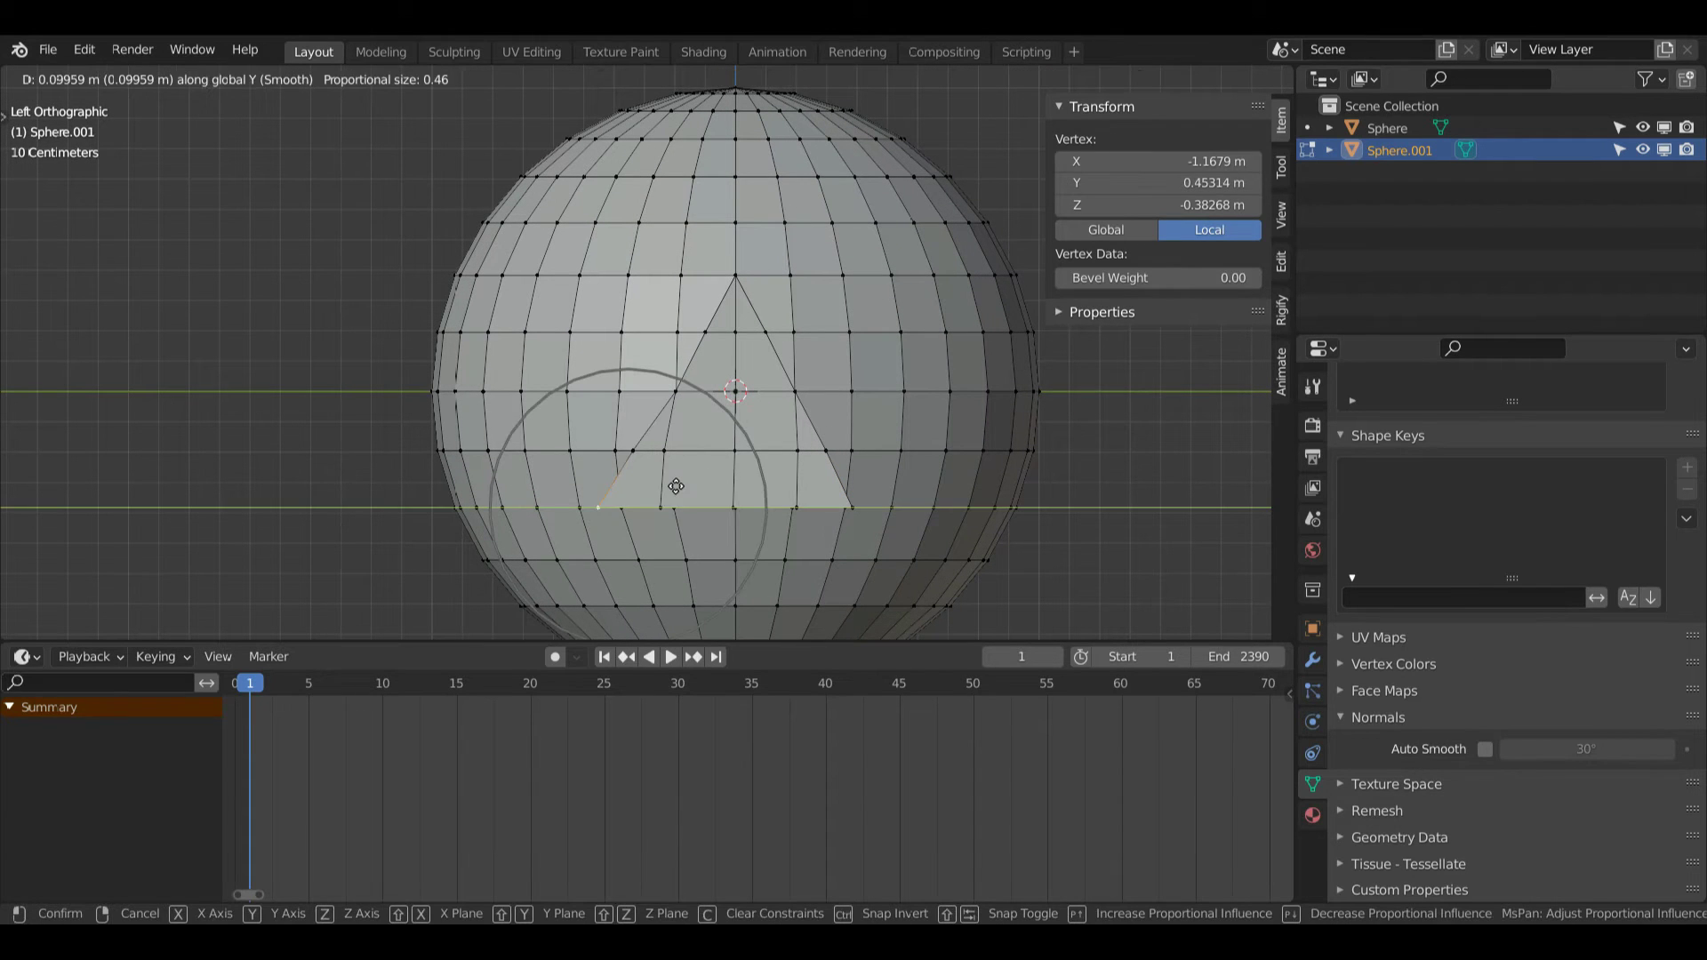
pyautogui.click(697, 483)
# - Select both lower corner vertices of the triangle and raise them about 0.0055 m along the Z axis
pyautogui.moveTo(987, 171); pyautogui.dragTo(1020, 266)
pyautogui.moveTo(992, 153)
pyautogui.mouseDown()
pyautogui.moveTo(854, 116)
pyautogui.moveTo(898, 102)
pyautogui.moveTo(998, 153)
pyautogui.mouseUp()
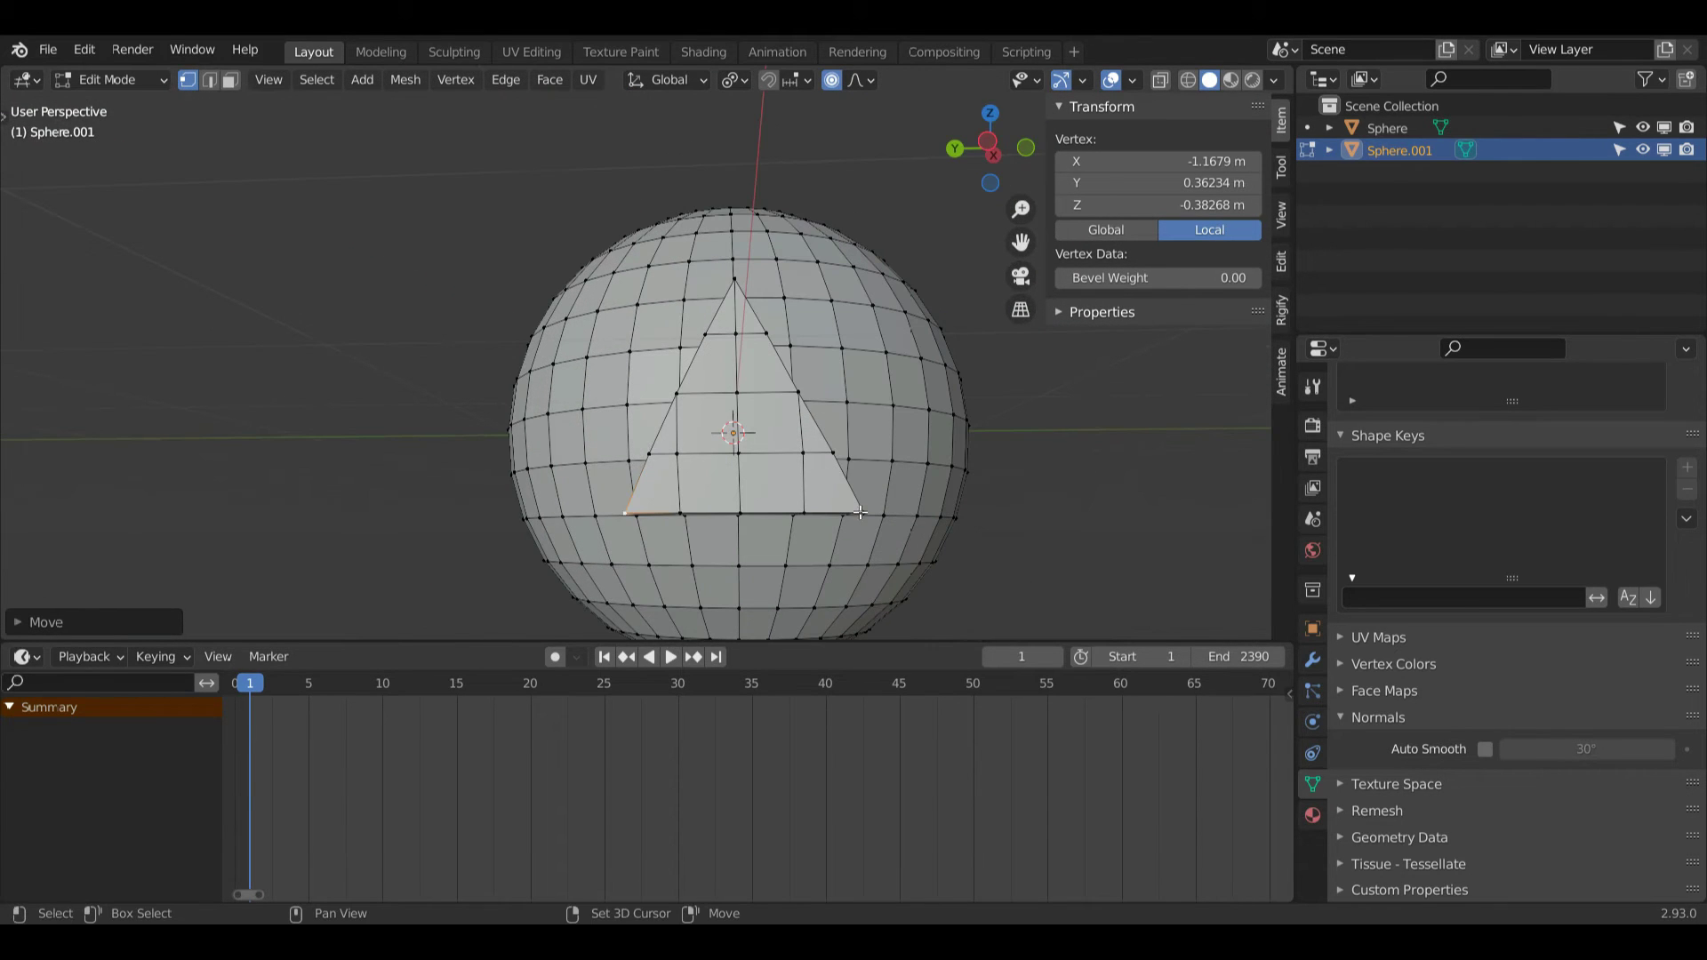
pyautogui.keyDown('shift'); pyautogui.click(865, 513); pyautogui.keyUp('shift')
pyautogui.press('g')
pyautogui.press('z')
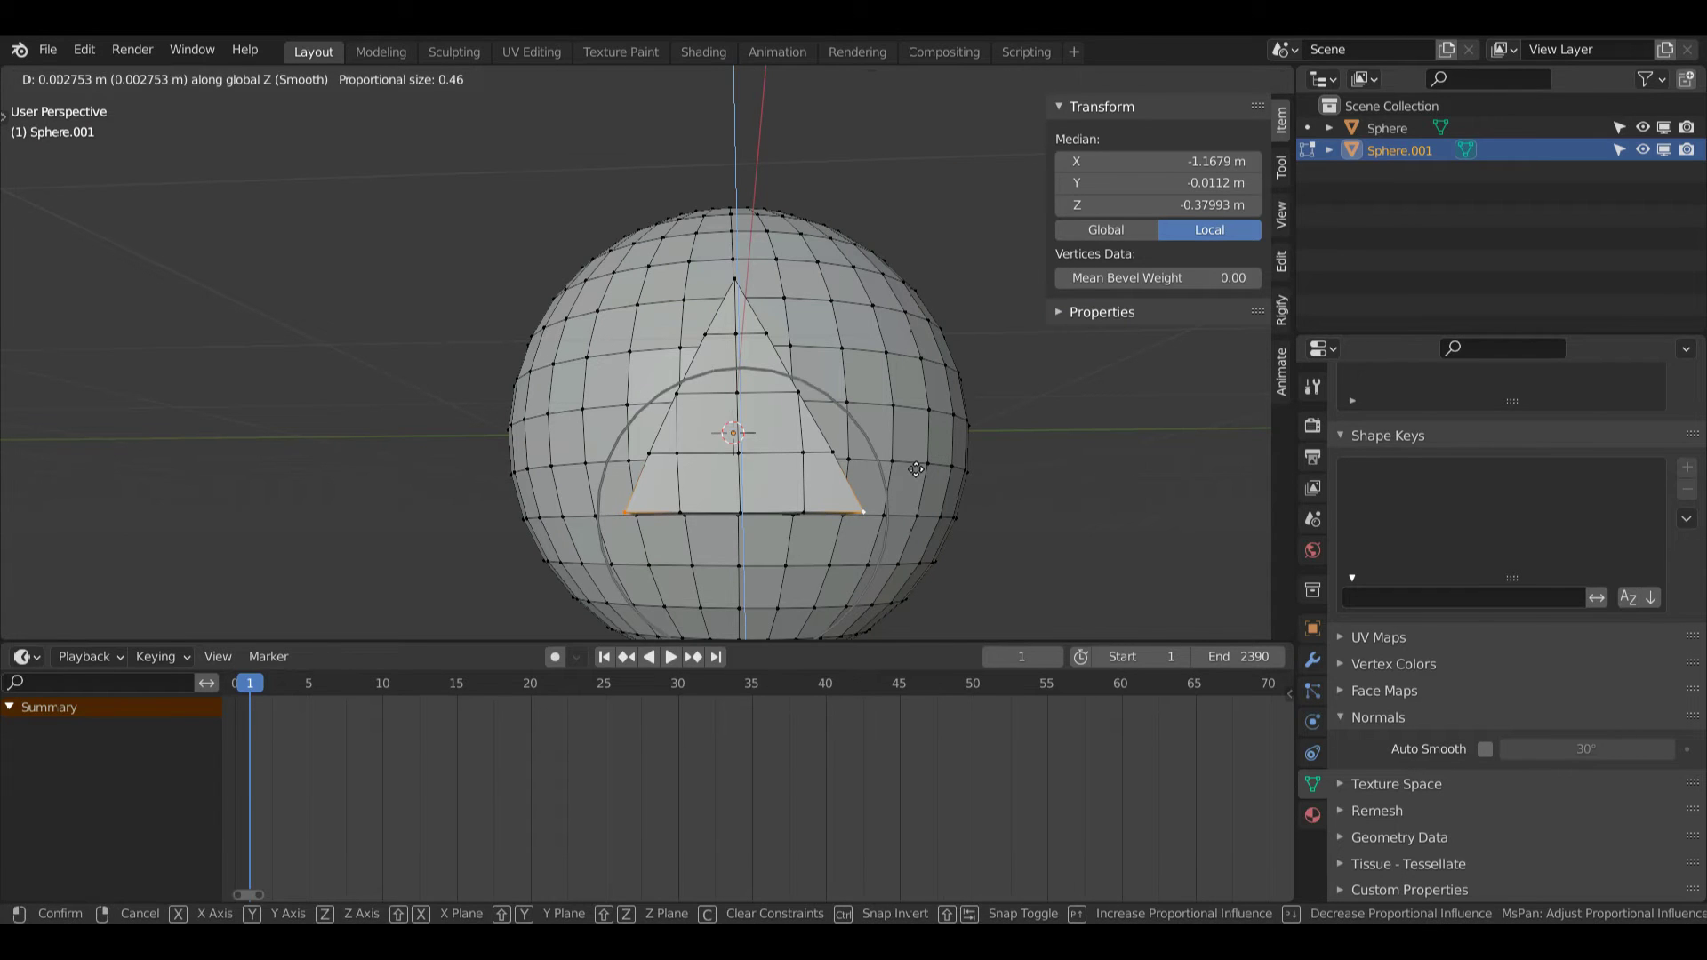
pyautogui.click(919, 461)
# - Return to Object Mode, shade the triangle sphere smooth, and enable Auto Smooth at 30°
pyautogui.hotkey('ctrl', 'Tab')
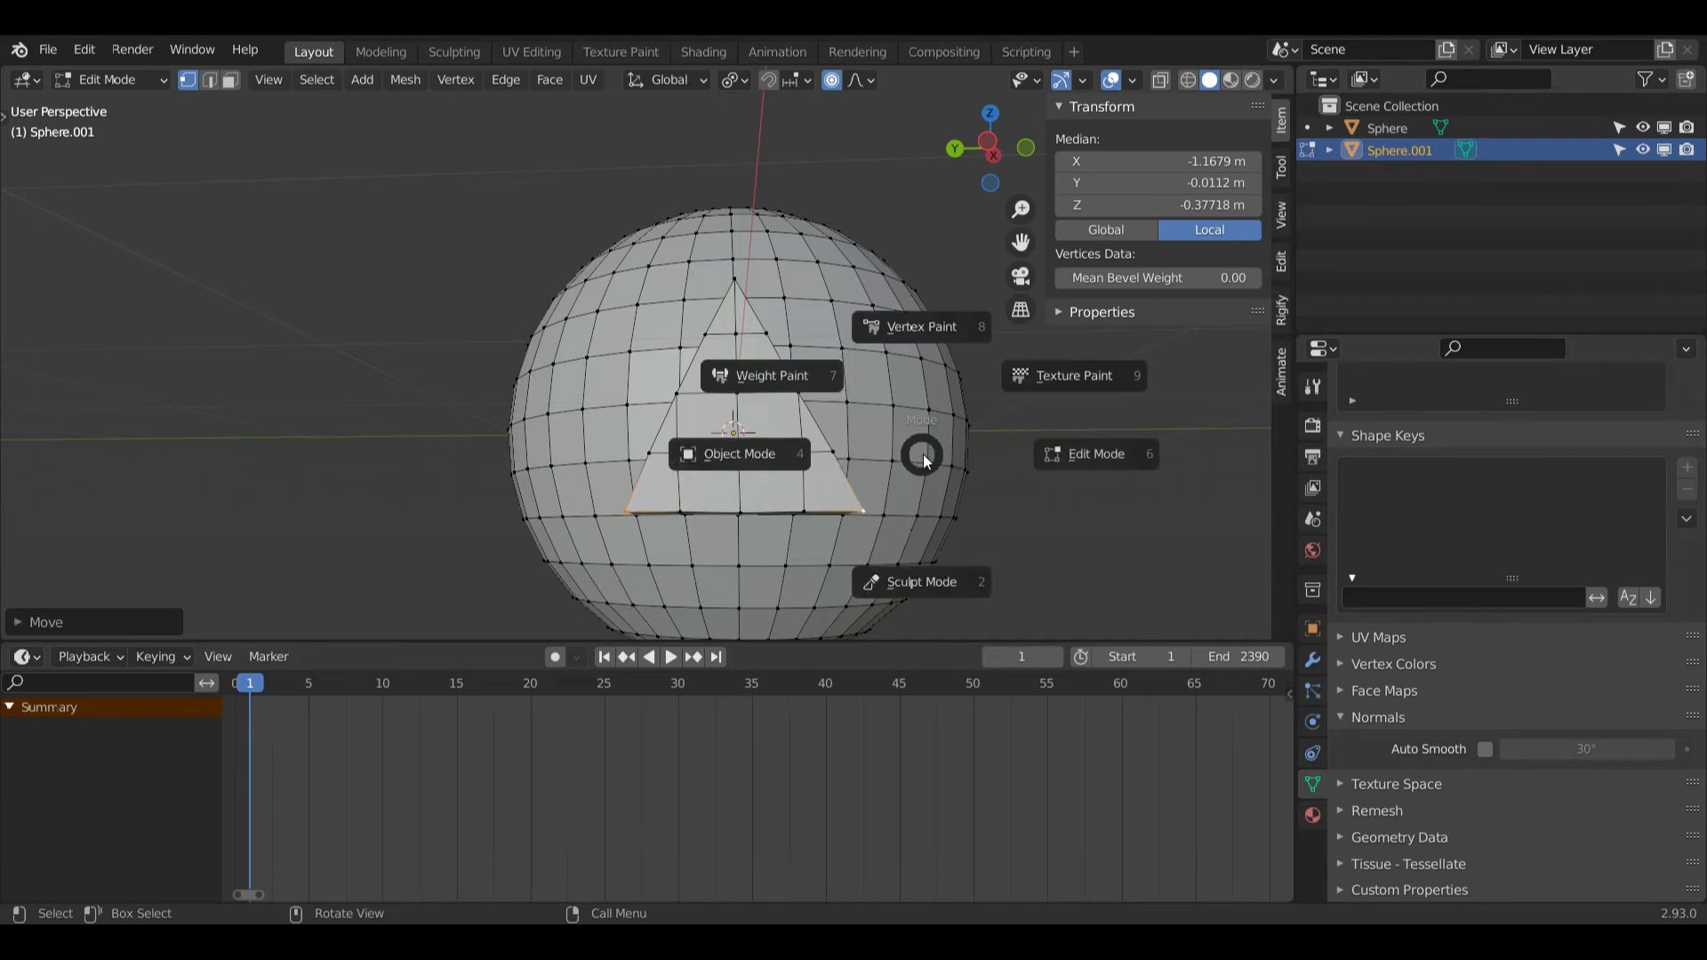
pyautogui.click(797, 463)
pyautogui.moveTo(985, 118); pyautogui.dragTo(947, 245)
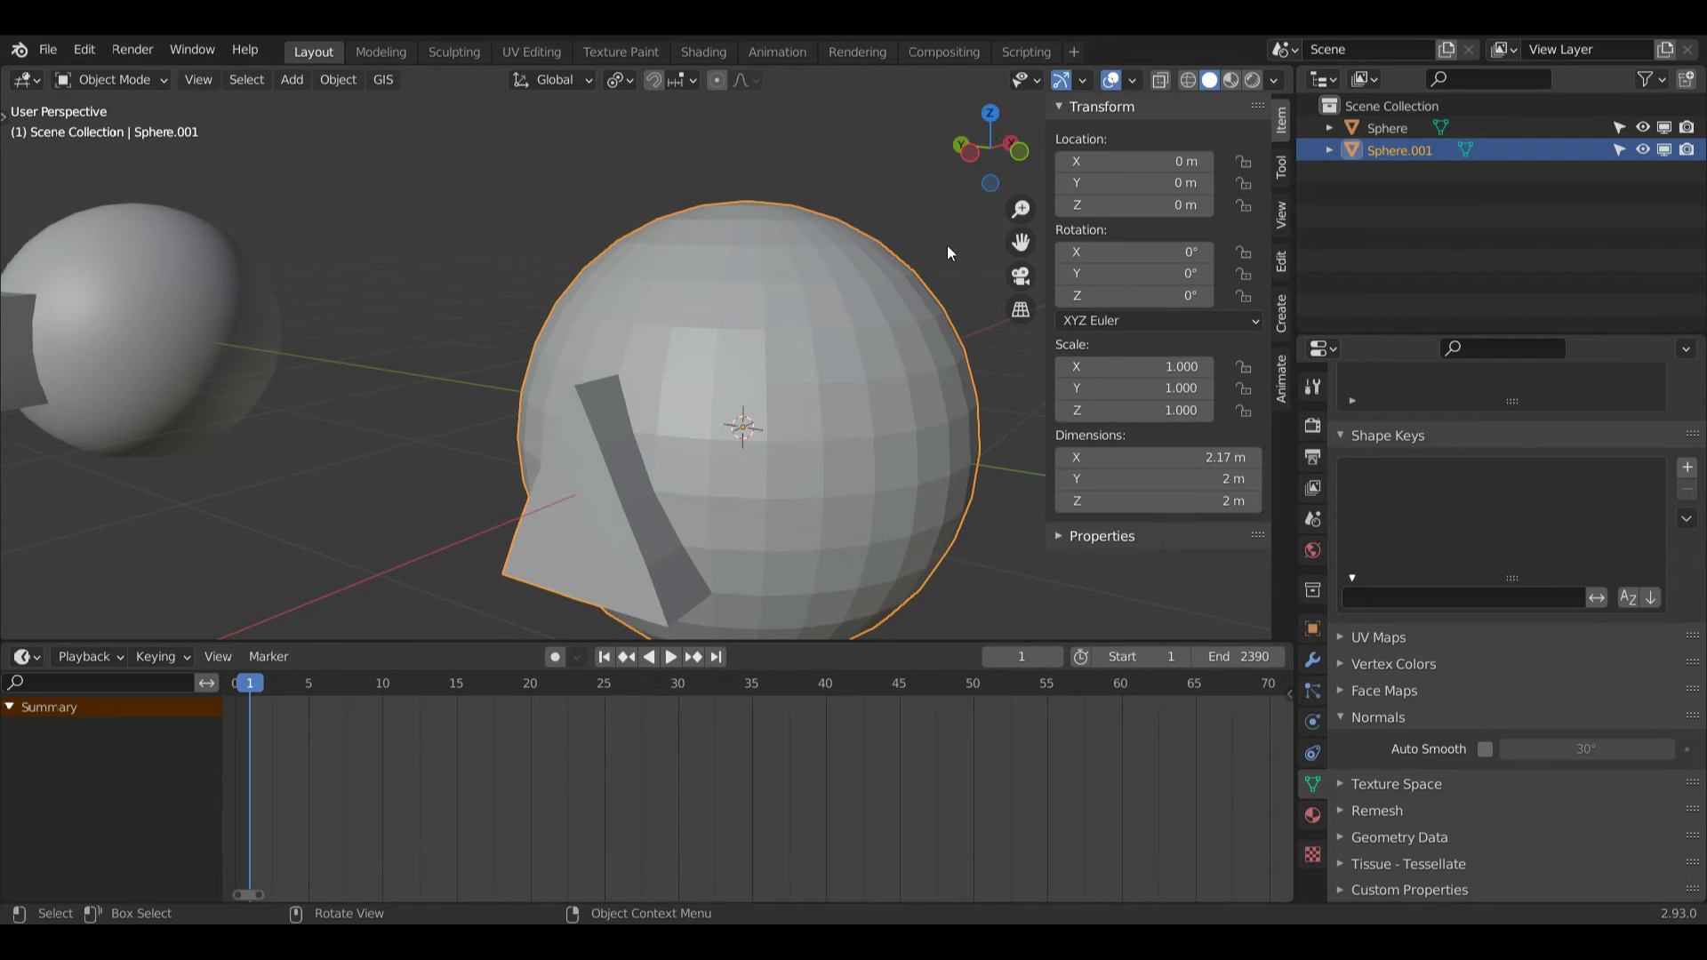
pyautogui.rightClick(919, 286)
pyautogui.click(920, 286)
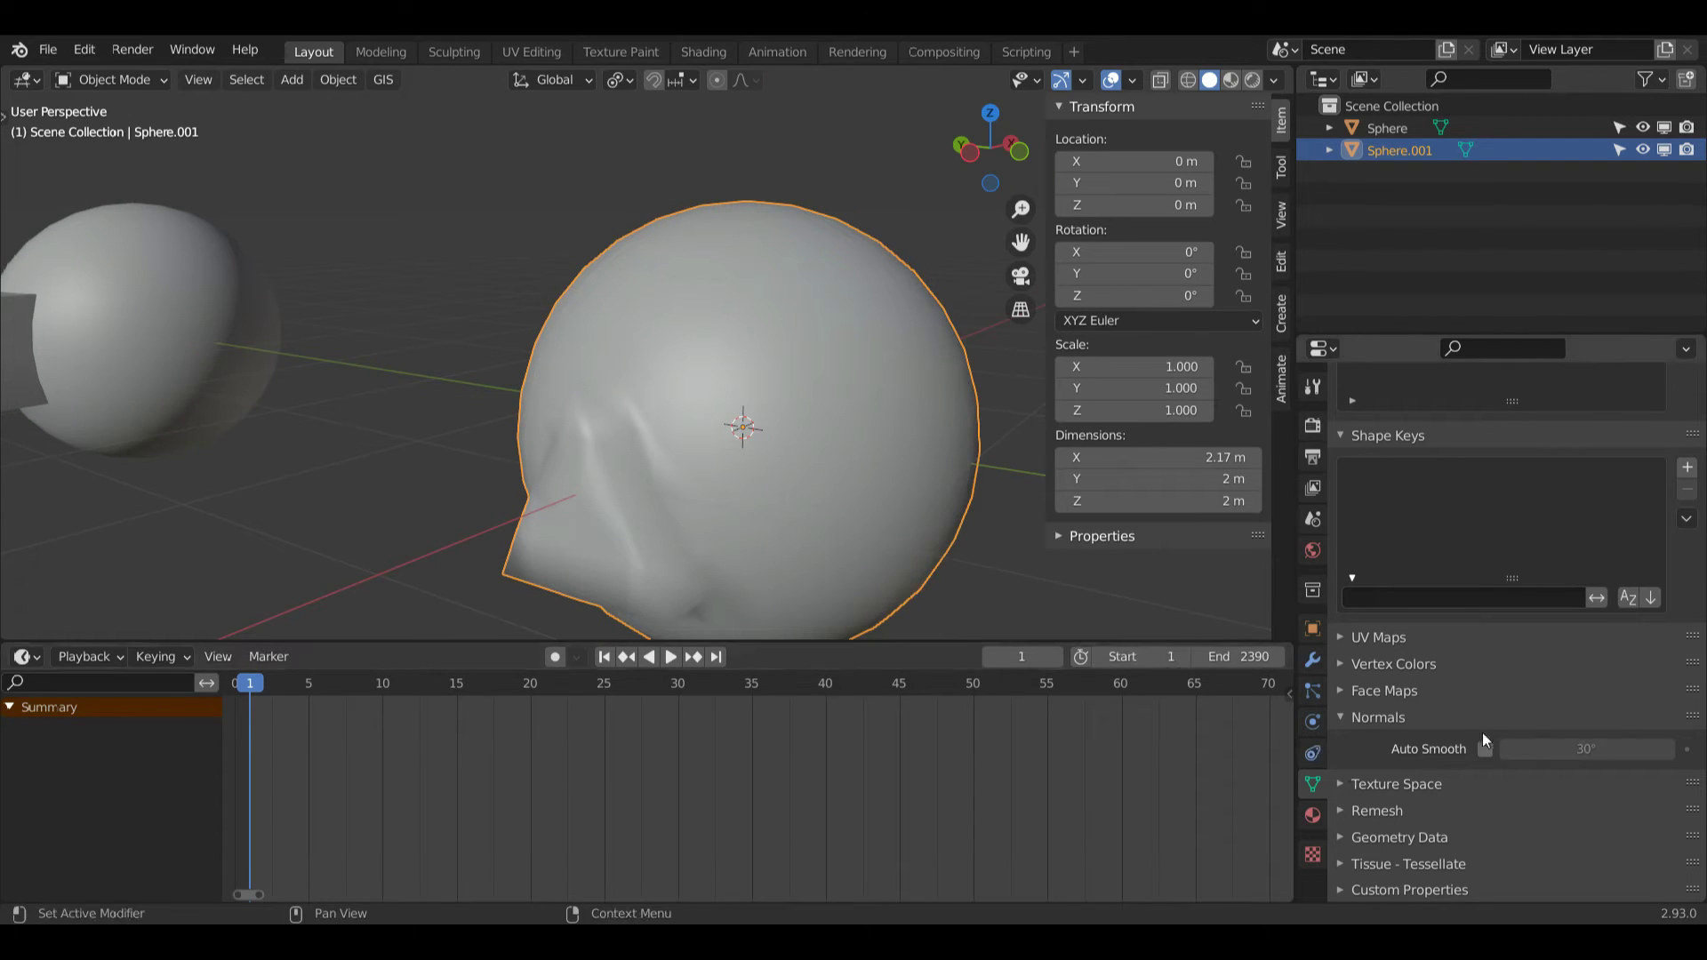
pyautogui.click(1485, 749)
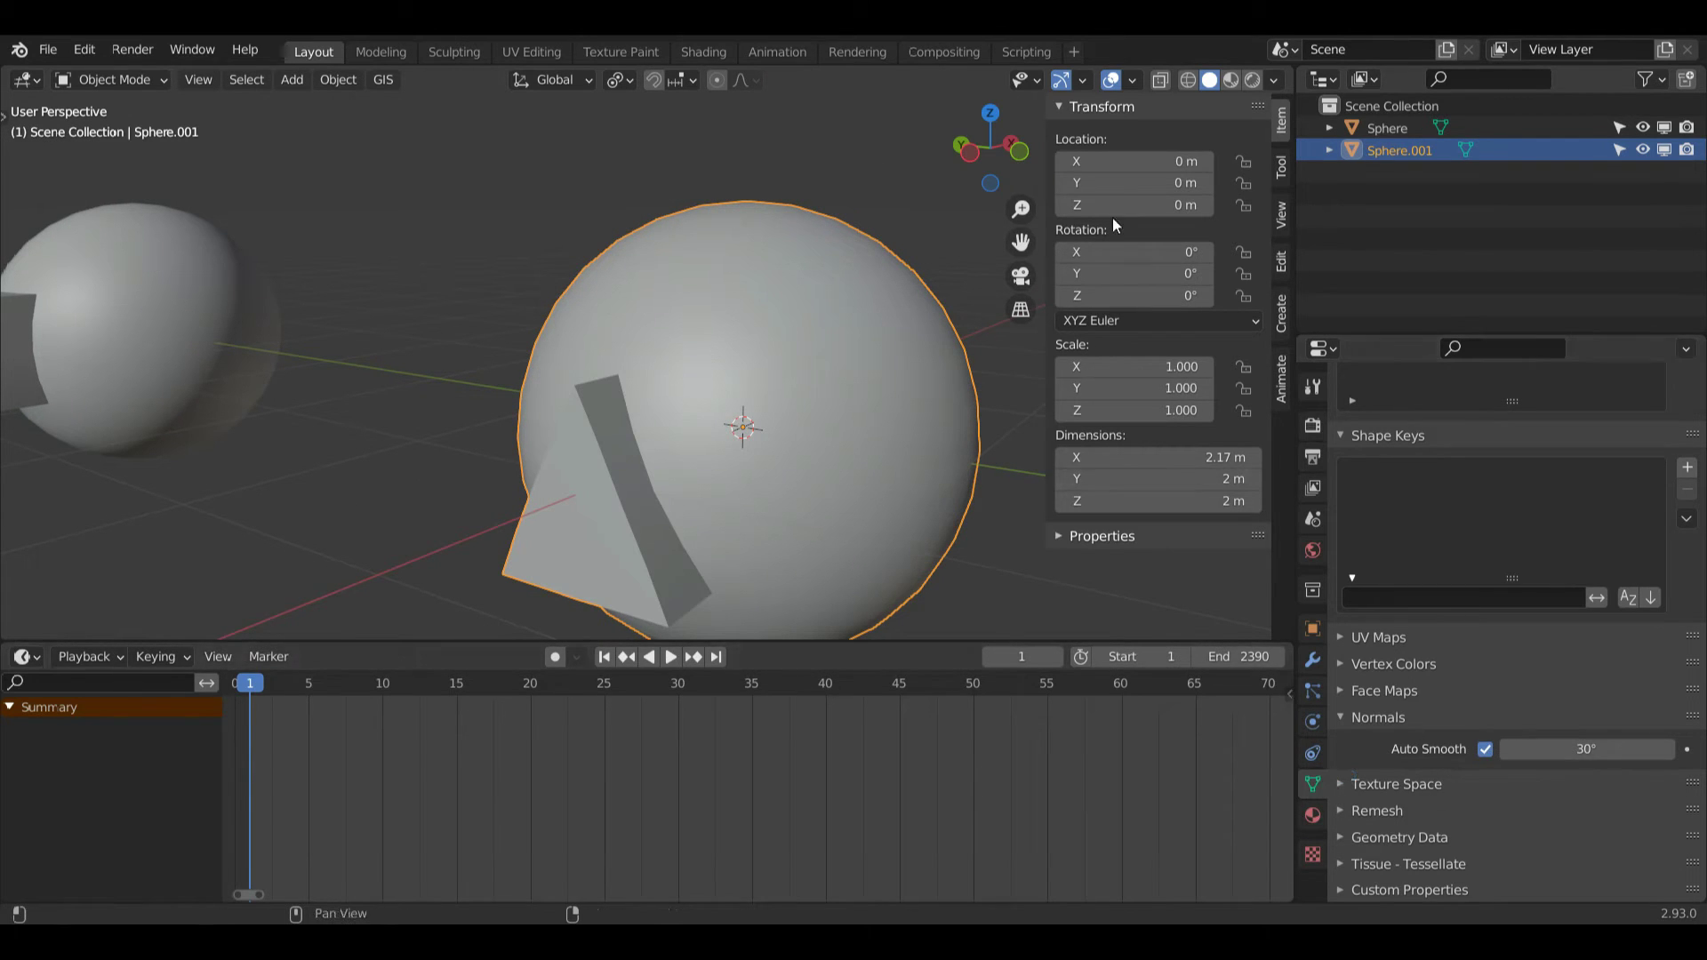
# - Move the triangle sphere about 2.65 m along the Y axis, beside the square-extrusion sphere
pyautogui.moveTo(1021, 209); pyautogui.dragTo(1021, 287)
pyautogui.moveTo(990, 149); pyautogui.dragTo(976, 207)
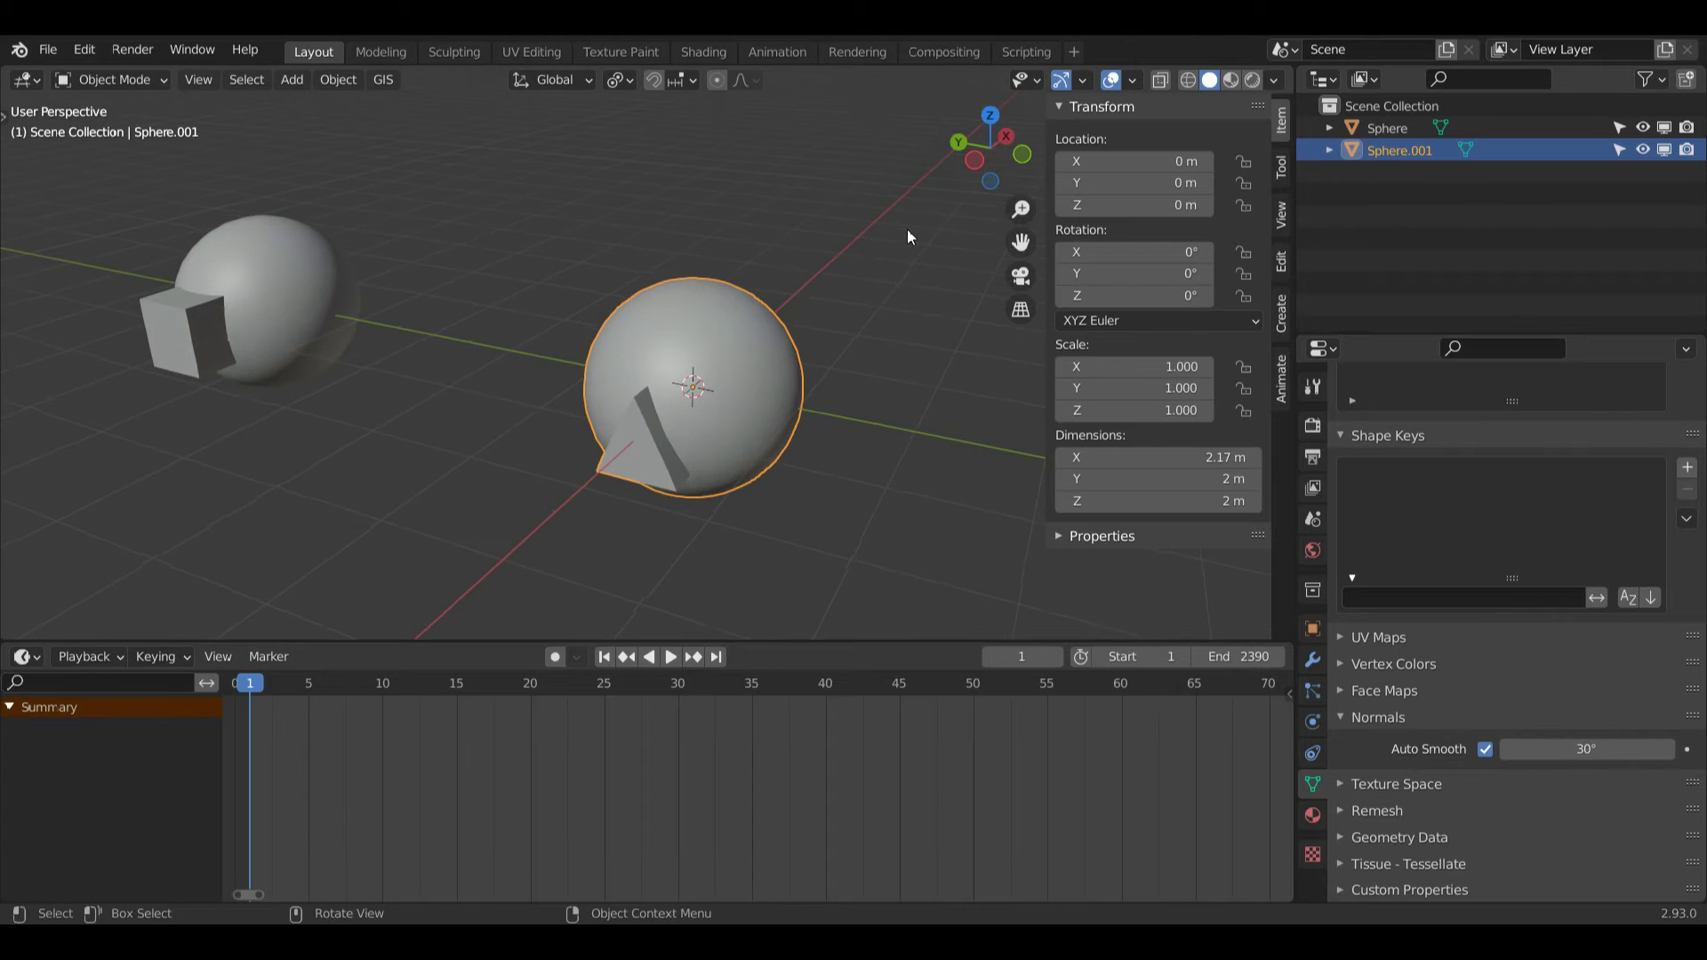
pyautogui.press('g')
pyautogui.press('y')
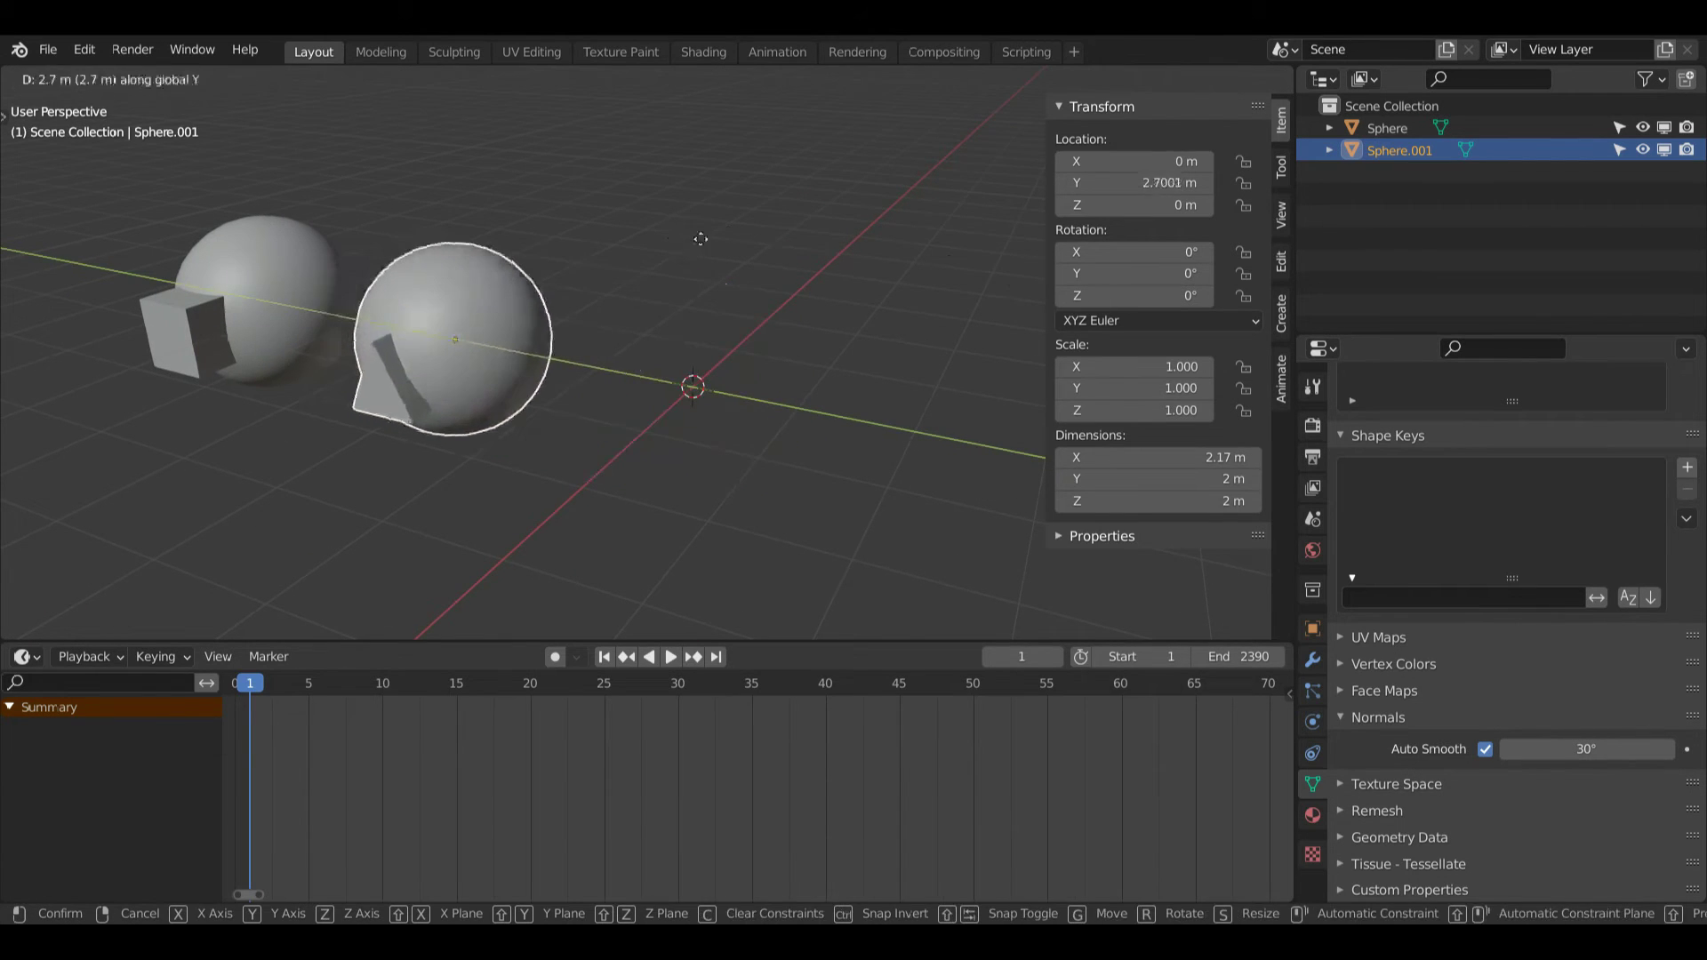
pyautogui.click(827, 264)
# - Add a new UV sphere at the origin and put it into Edit Mode
pyautogui.hotkey('shift', 'a')
pyautogui.moveTo(827, 259)
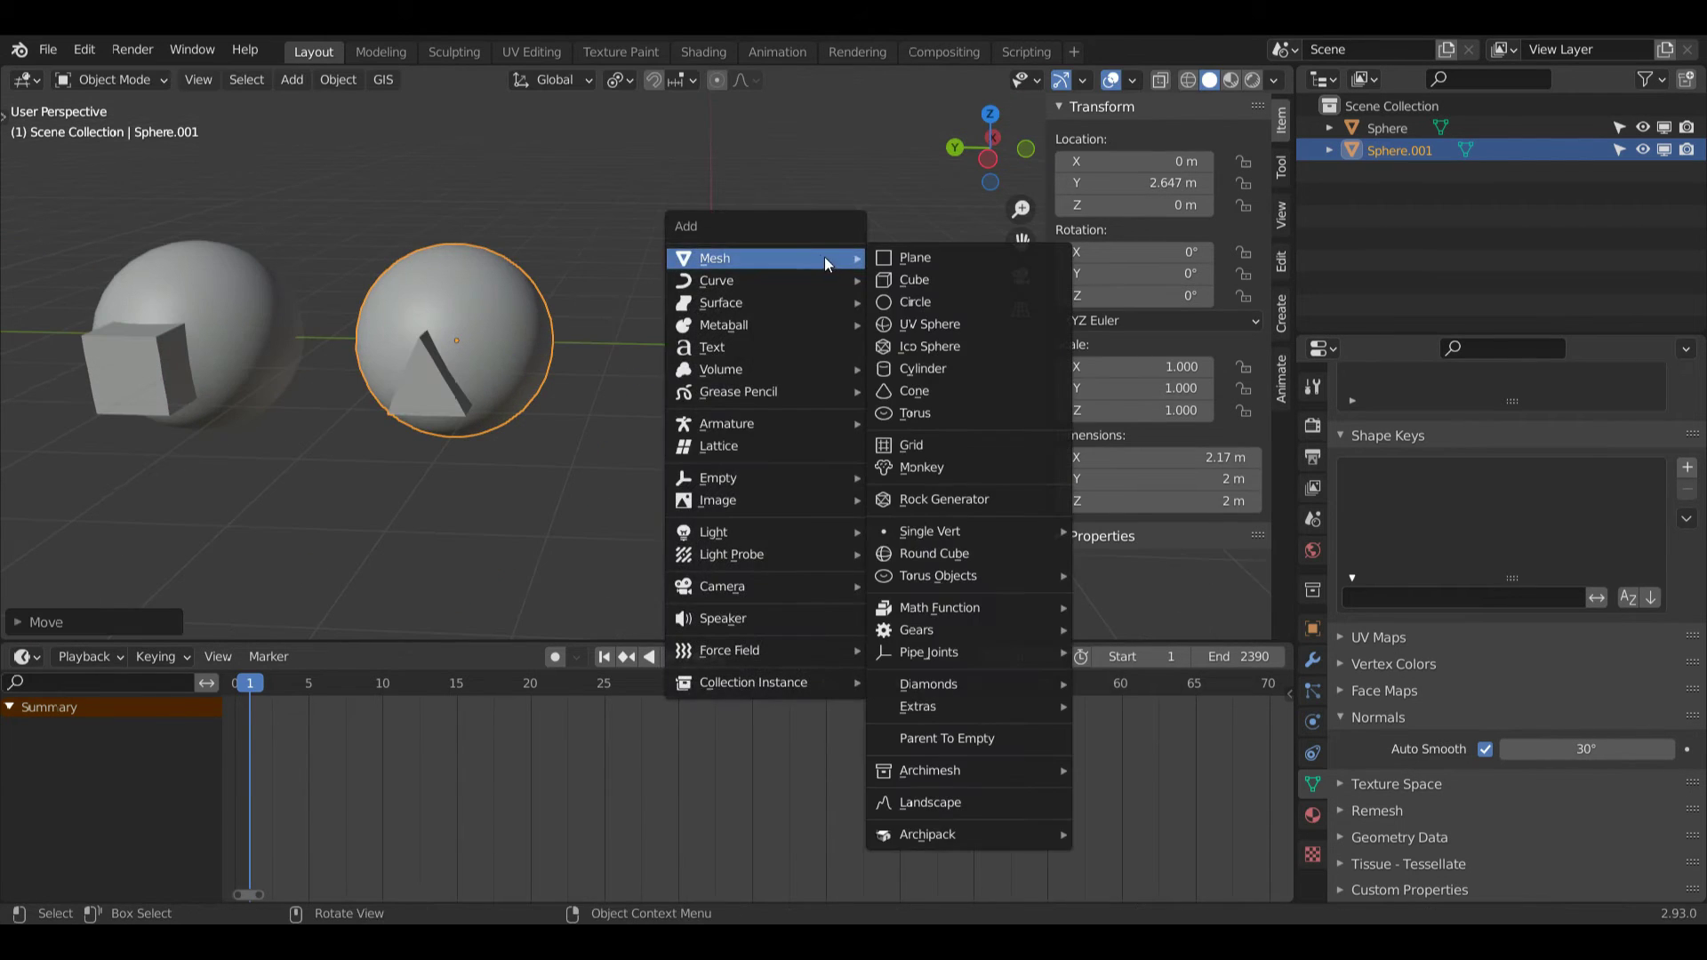
pyautogui.click(926, 324)
pyautogui.moveTo(1002, 174); pyautogui.dragTo(1012, 240)
pyautogui.hotkey('ctrl', 'Tab')
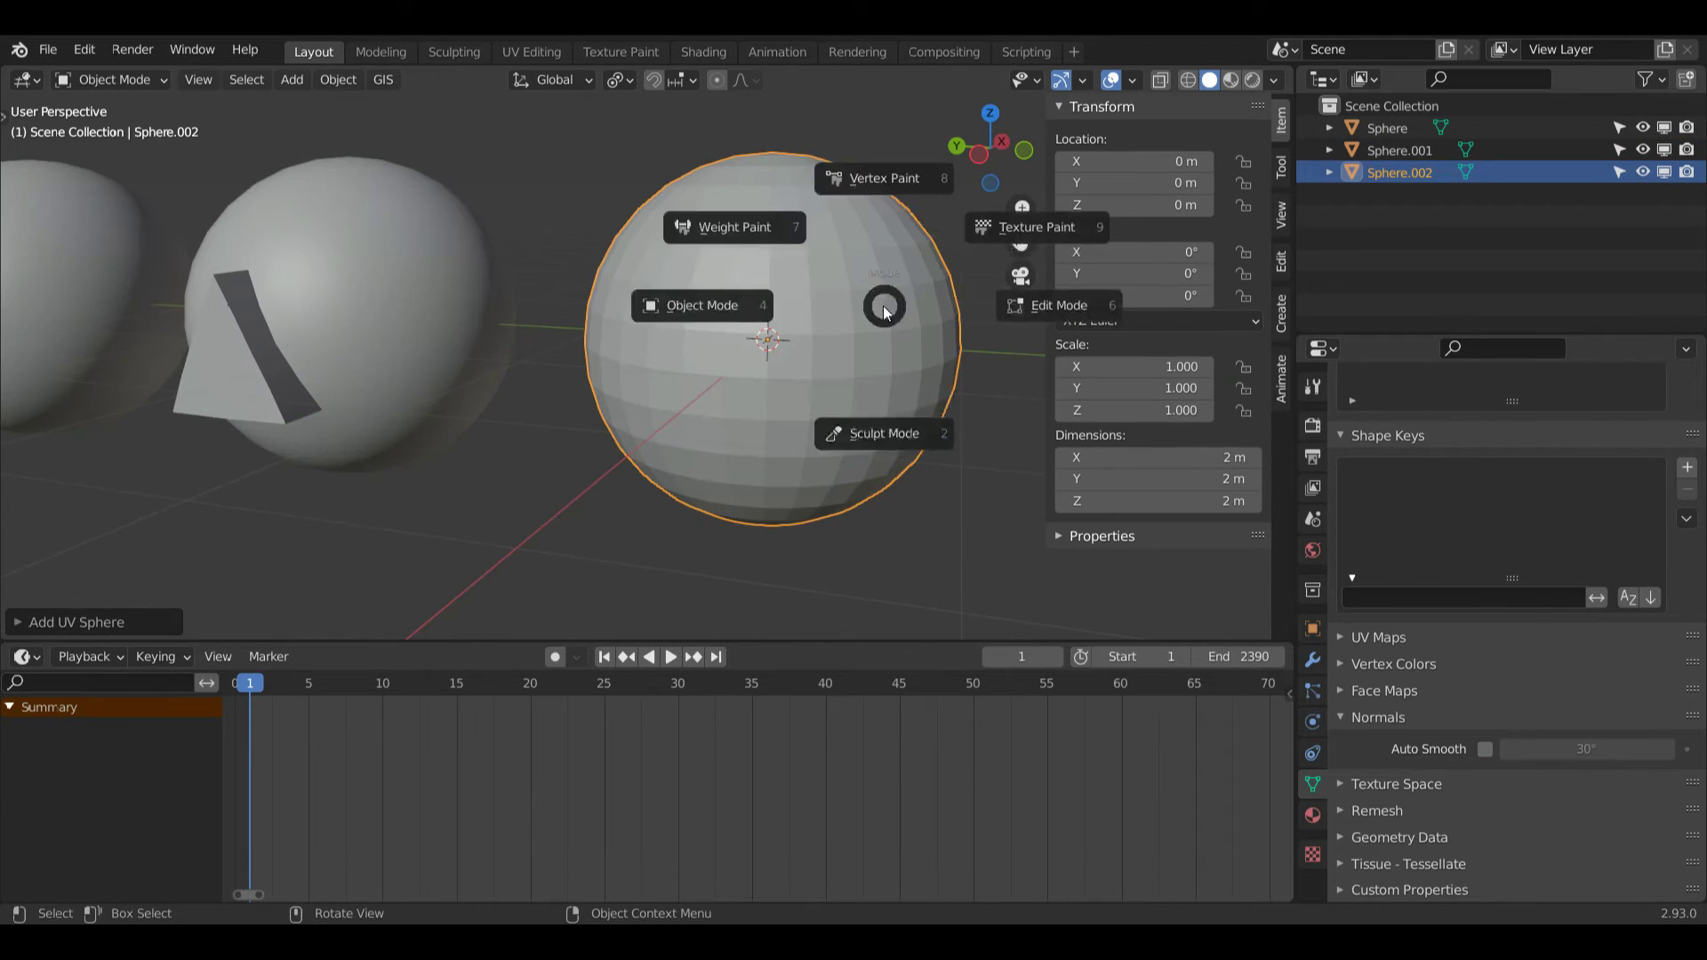
pyautogui.click(902, 302)
pyautogui.moveTo(987, 160); pyautogui.dragTo(1018, 164)
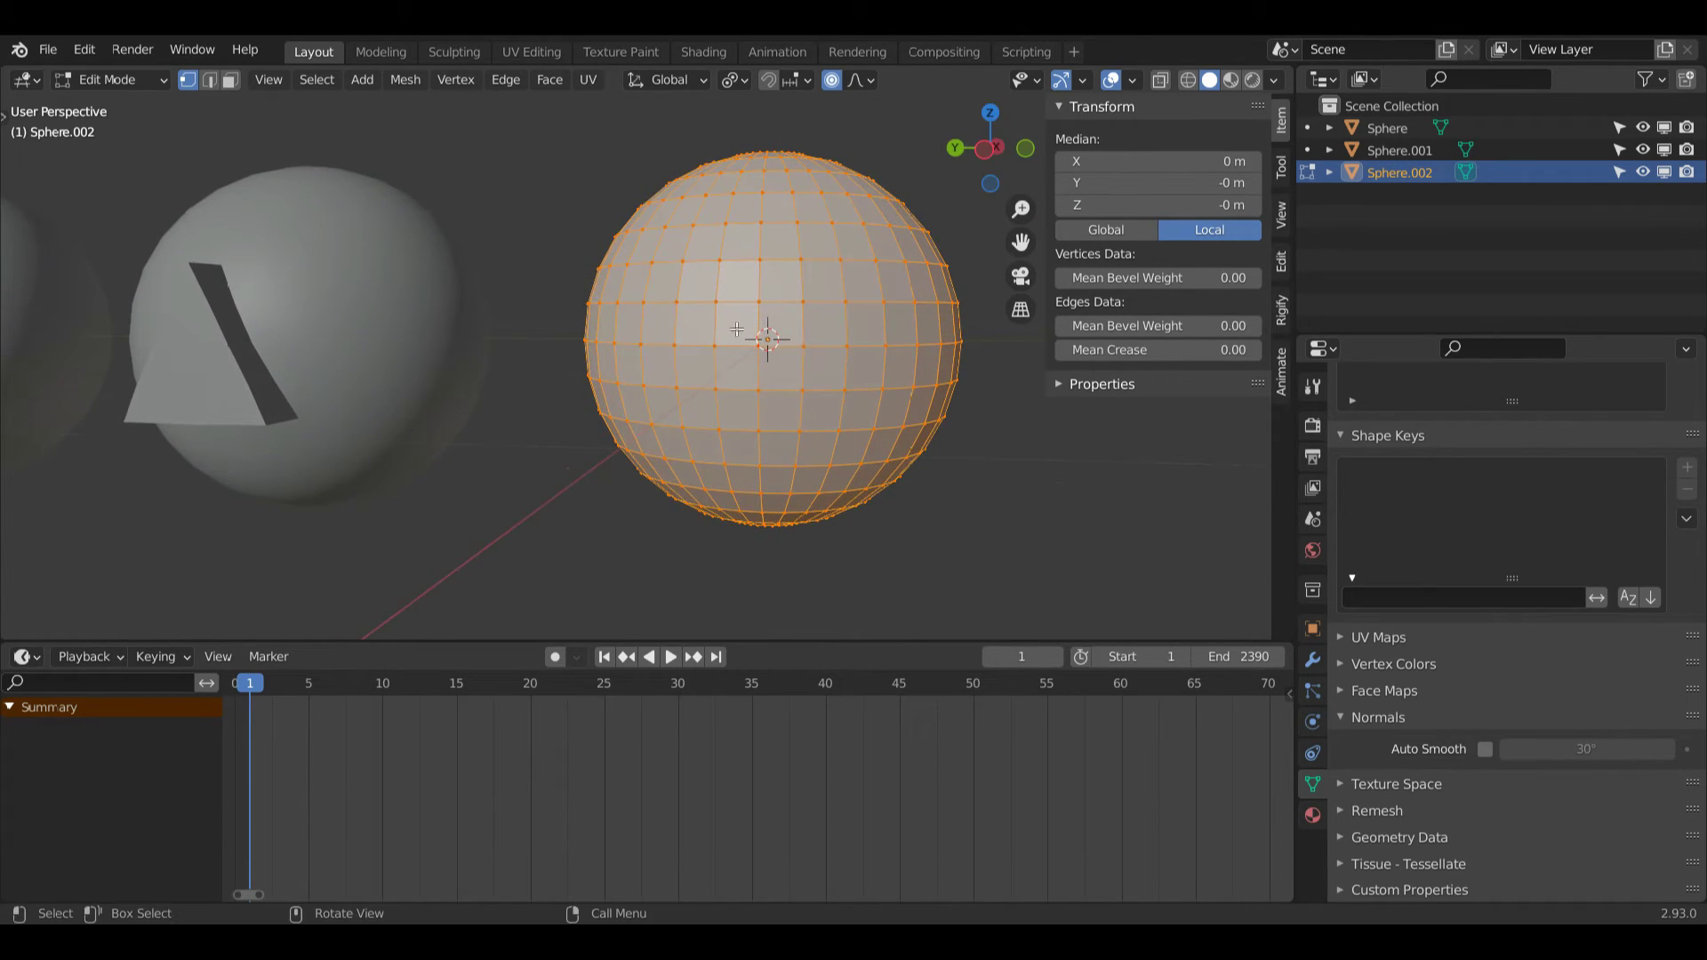
# - Try joining three diagonally adjacent vertices from below the centre toward positive Y, and undo the attempt
pyautogui.click(761, 429)
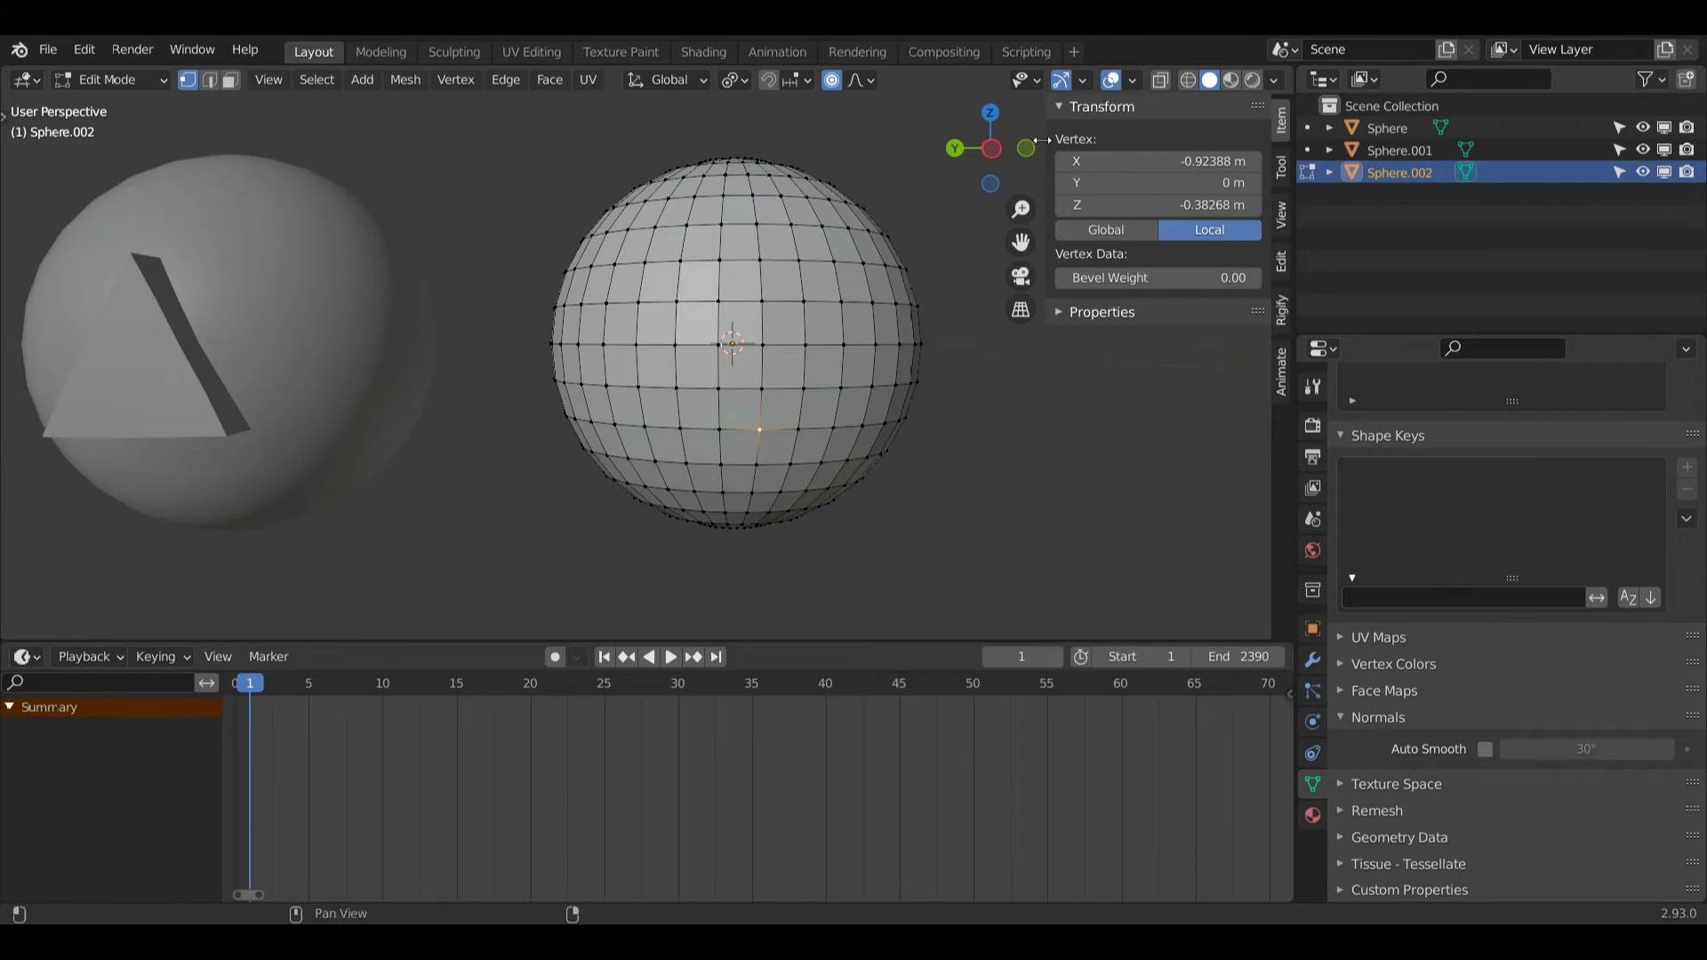
pyautogui.keyDown('shift'); pyautogui.click(678, 346); pyautogui.keyUp('shift')
pyautogui.keyDown('shift'); pyautogui.click(733, 377); pyautogui.keyUp('shift')
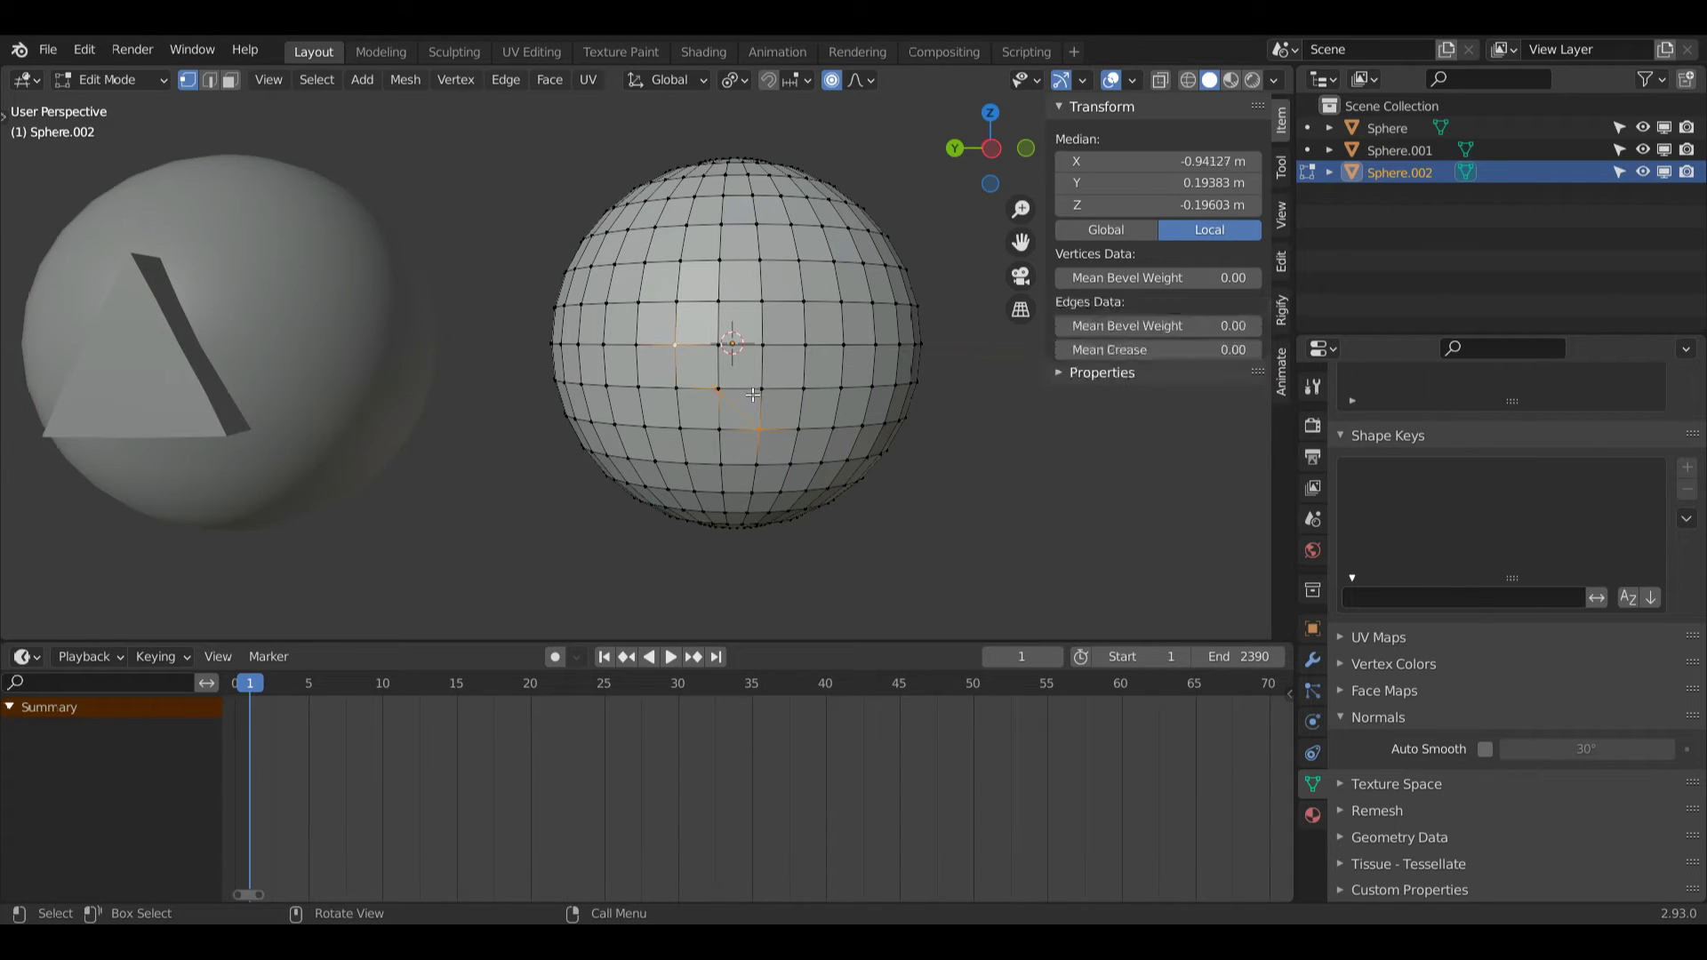
pyautogui.moveTo(1025, 213); pyautogui.dragTo(913, 402)
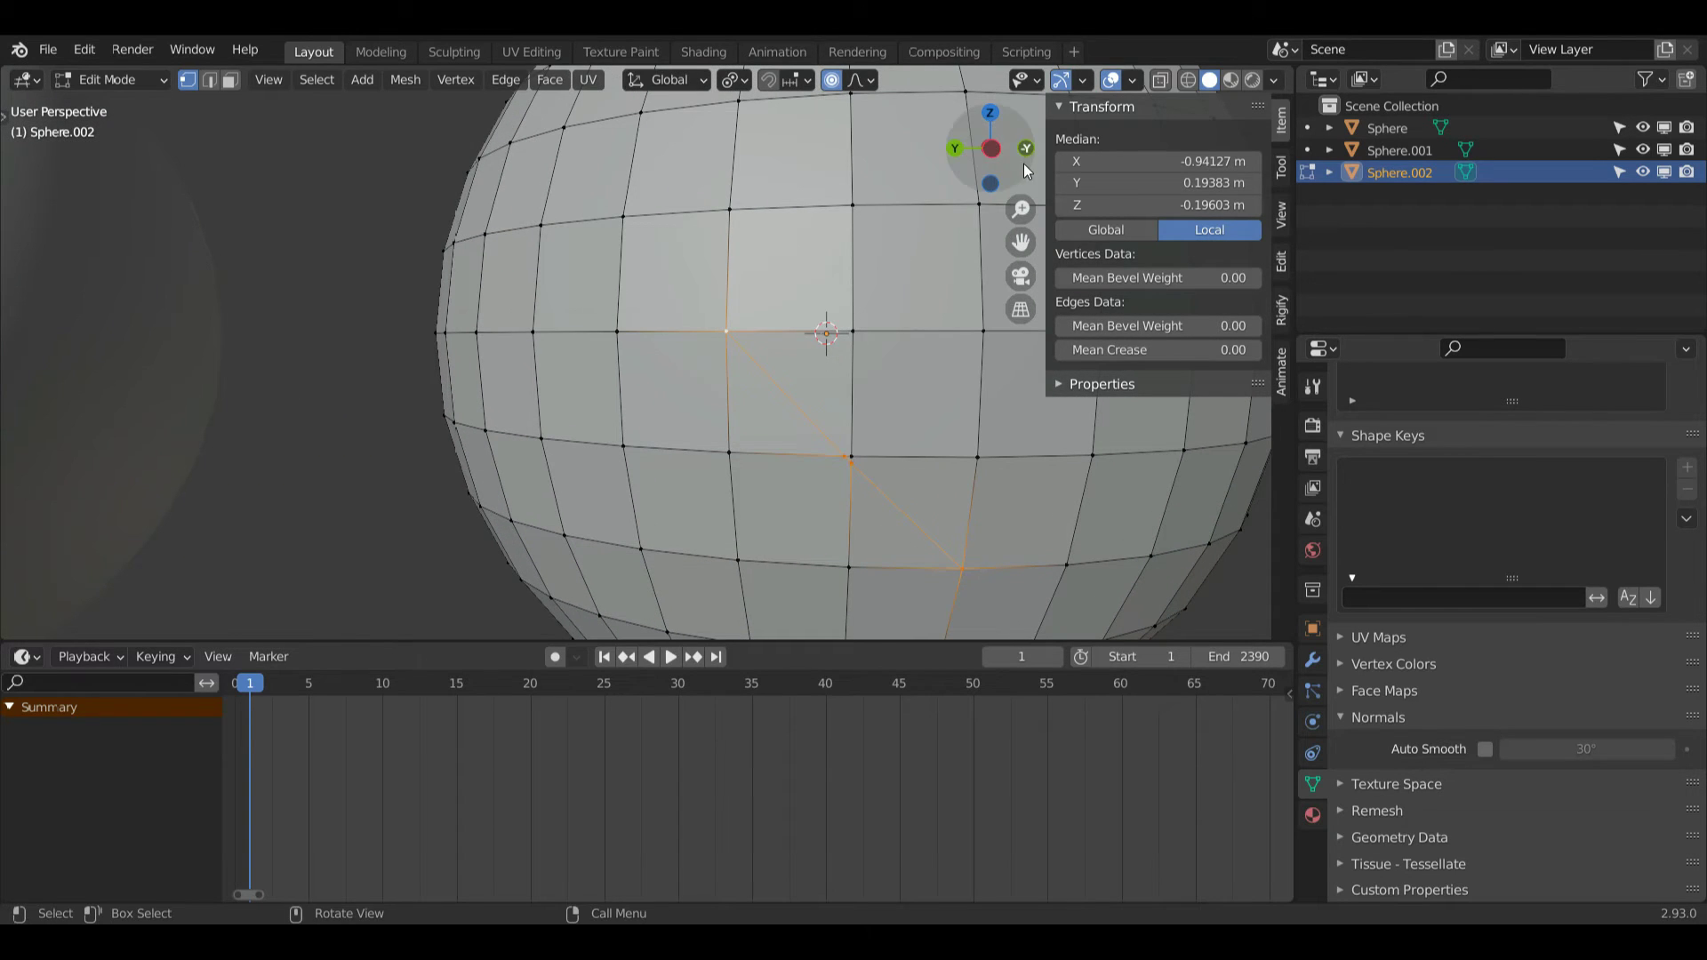
pyautogui.scroll(-5, 1023, 163)
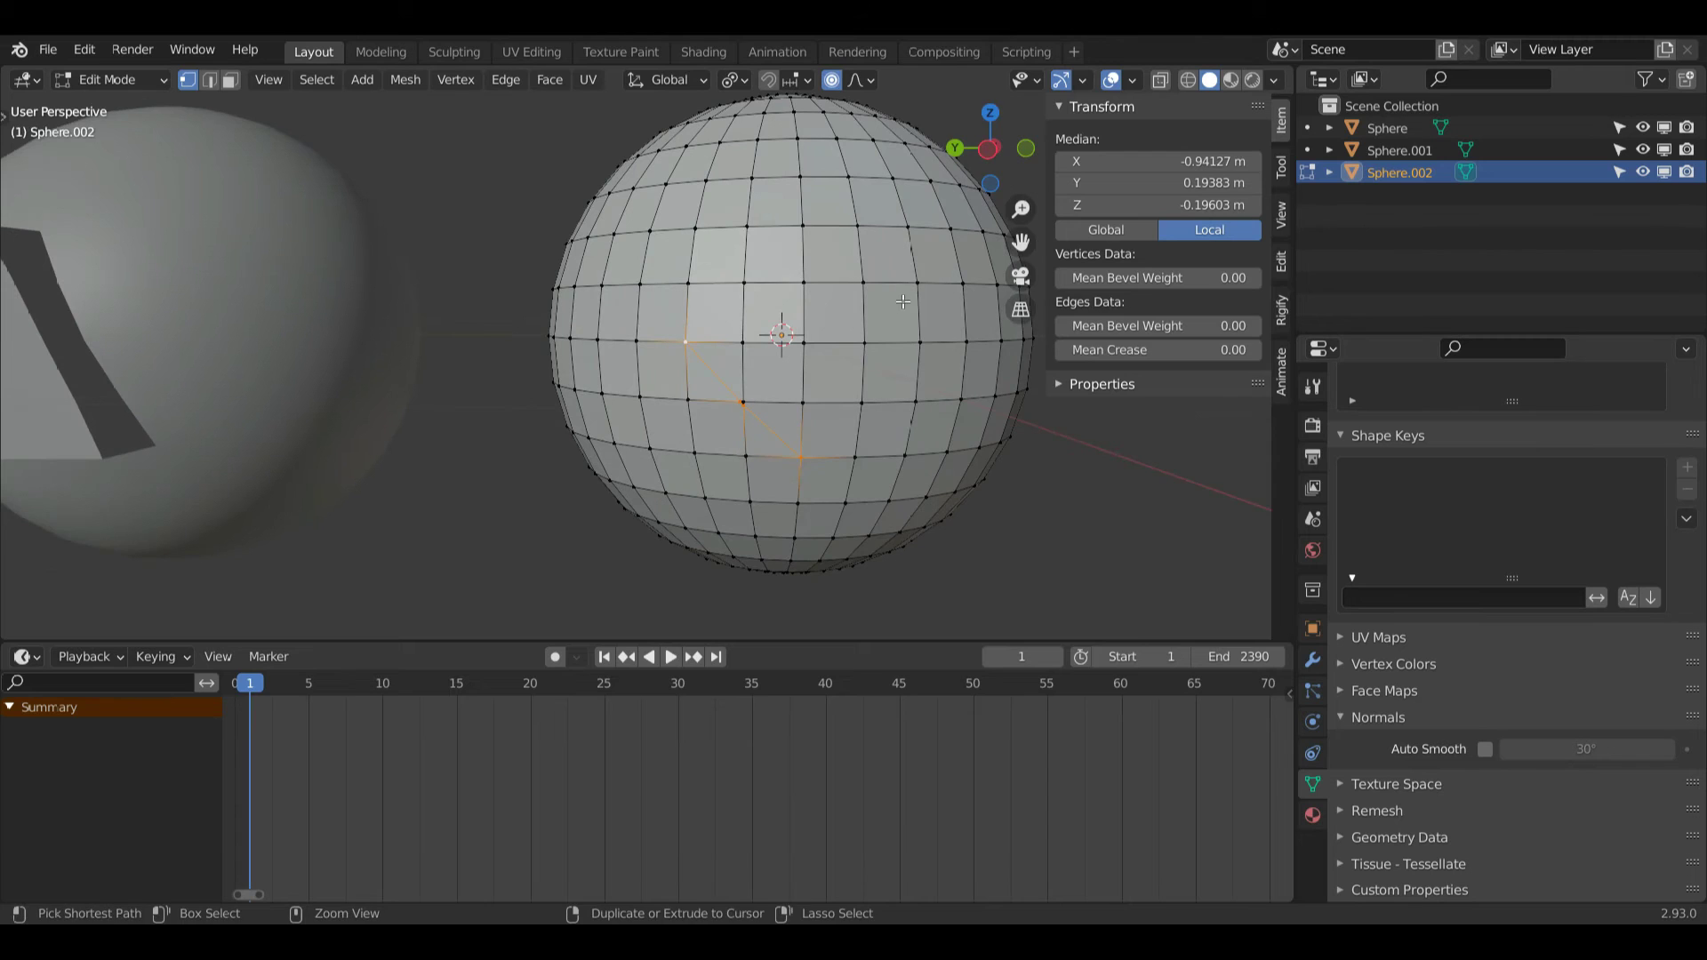
pyautogui.hotkey('ctrl', 'z')
# - Join the lower centre vertex to the middle-row vertex on the positive Y side with two diagonal edges
pyautogui.click(802, 459)
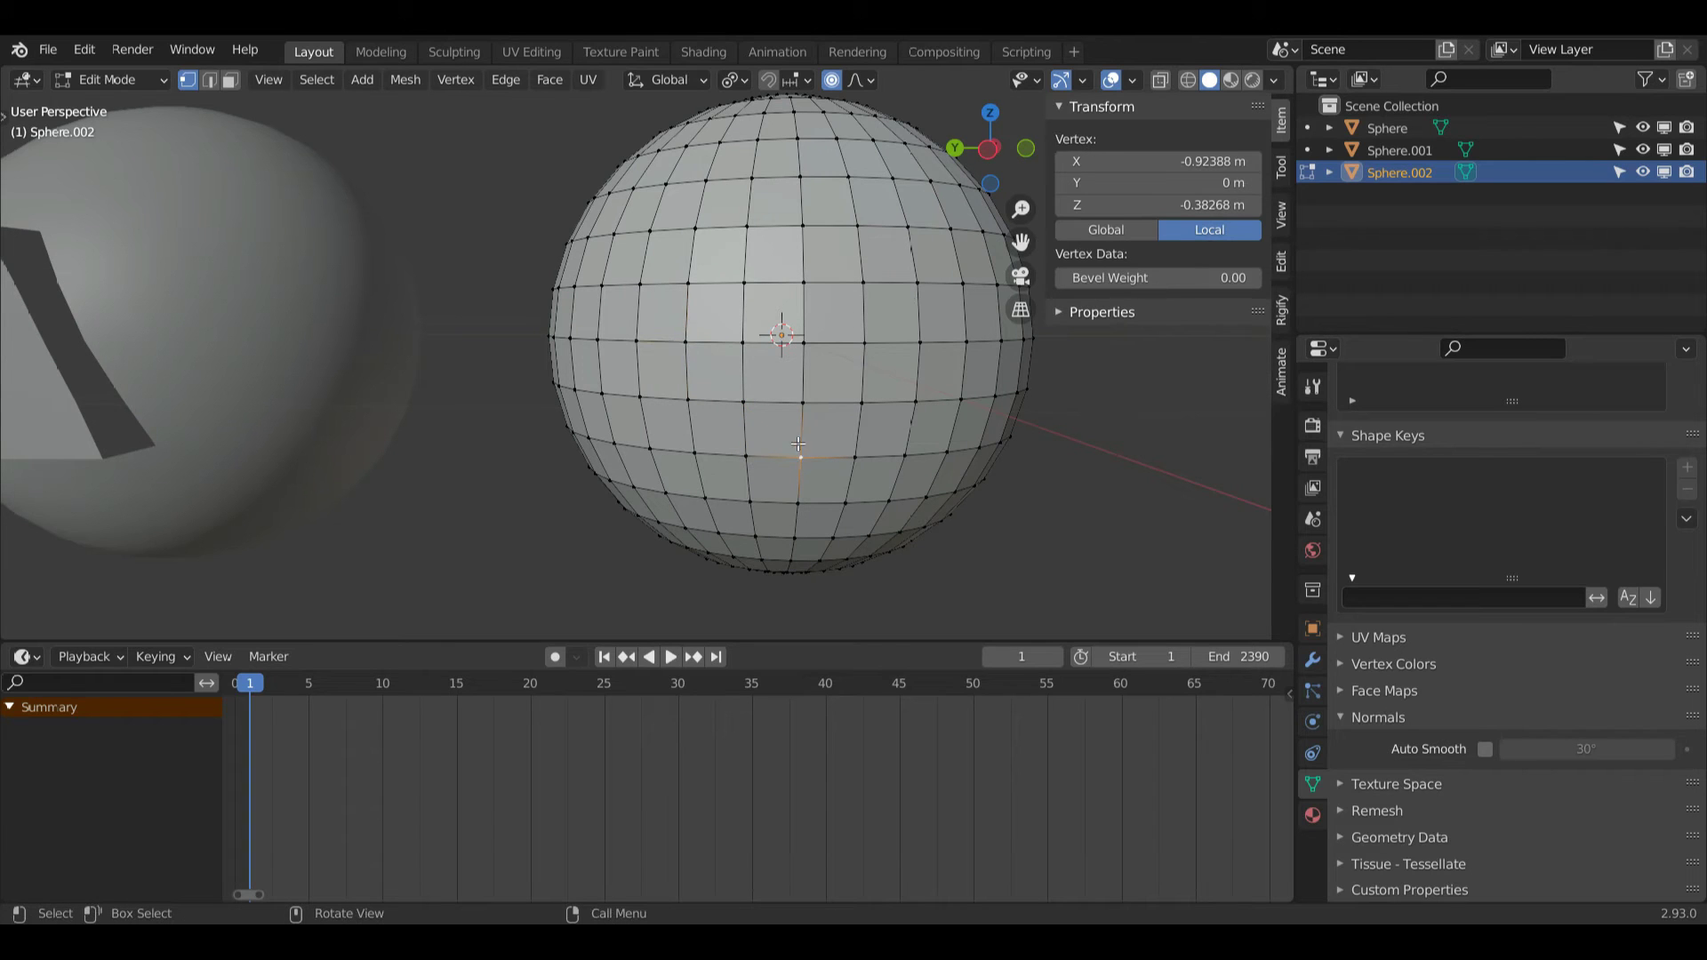
pyautogui.keyDown('shift'); pyautogui.click(744, 401); pyautogui.keyUp('shift')
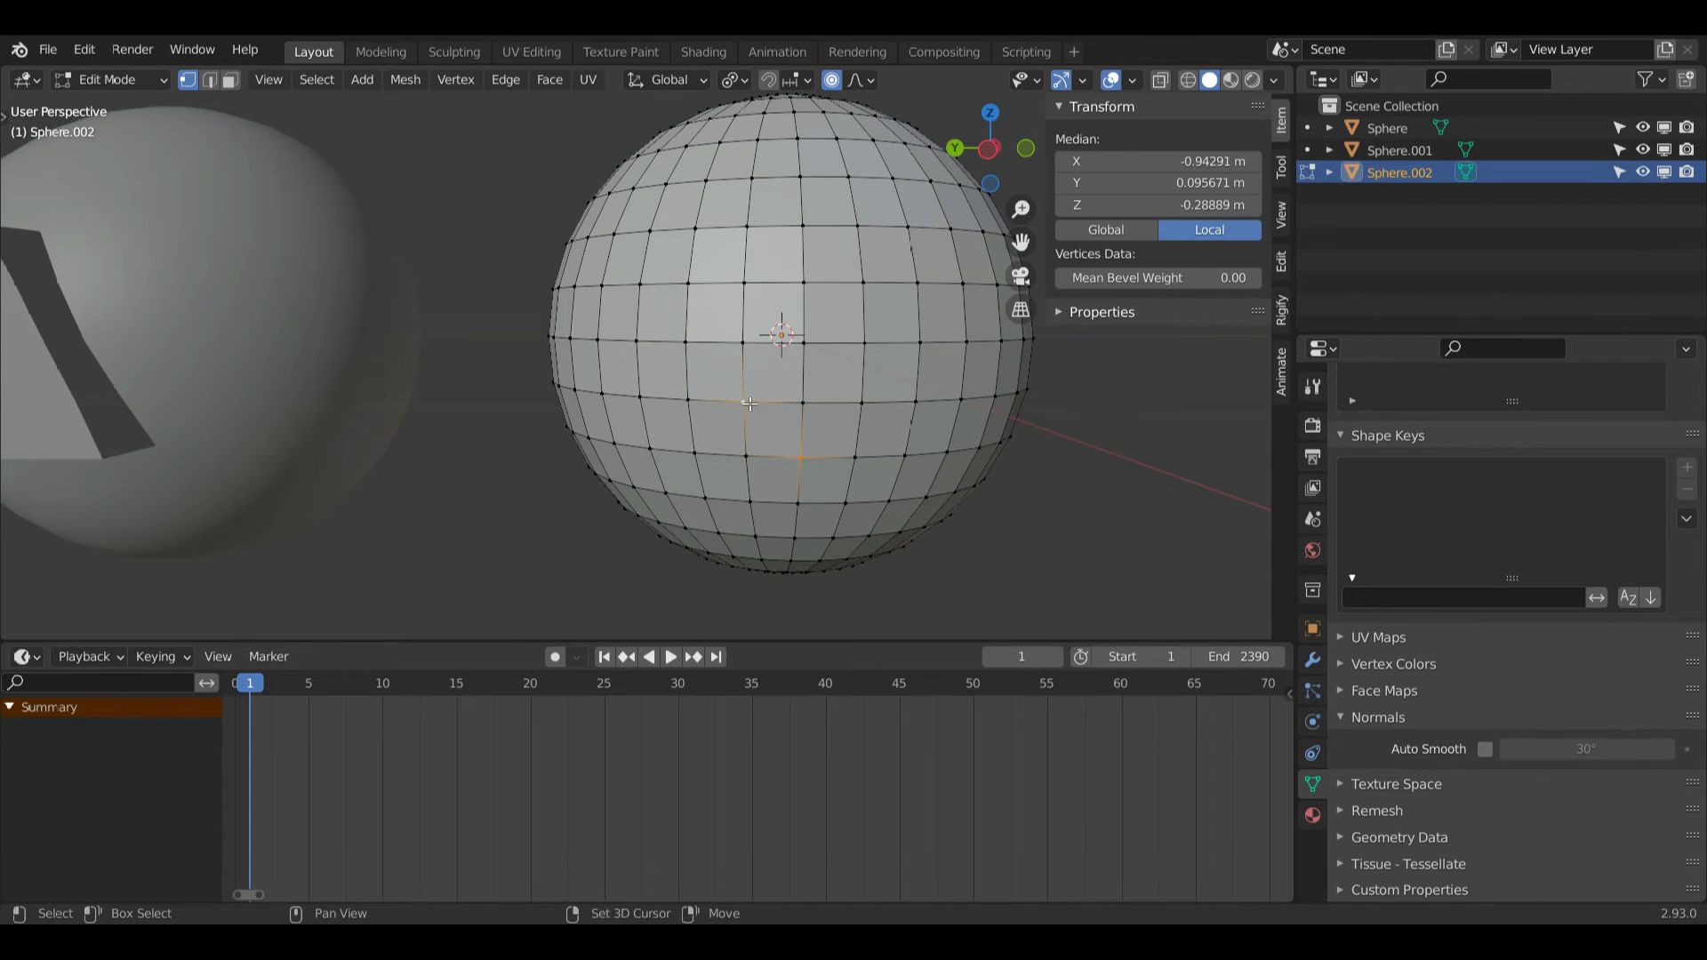
pyautogui.press('f')
pyautogui.click(751, 407)
pyautogui.keyDown('shift'); pyautogui.click(689, 341); pyautogui.keyUp('shift')
pyautogui.press('j')
# - Continue the diagonal edges from the positive Y corner up to the diamond's top vertex
pyautogui.click(691, 336)
pyautogui.keyDown('shift'); pyautogui.click(739, 287); pyautogui.keyUp('shift')
pyautogui.press('f')
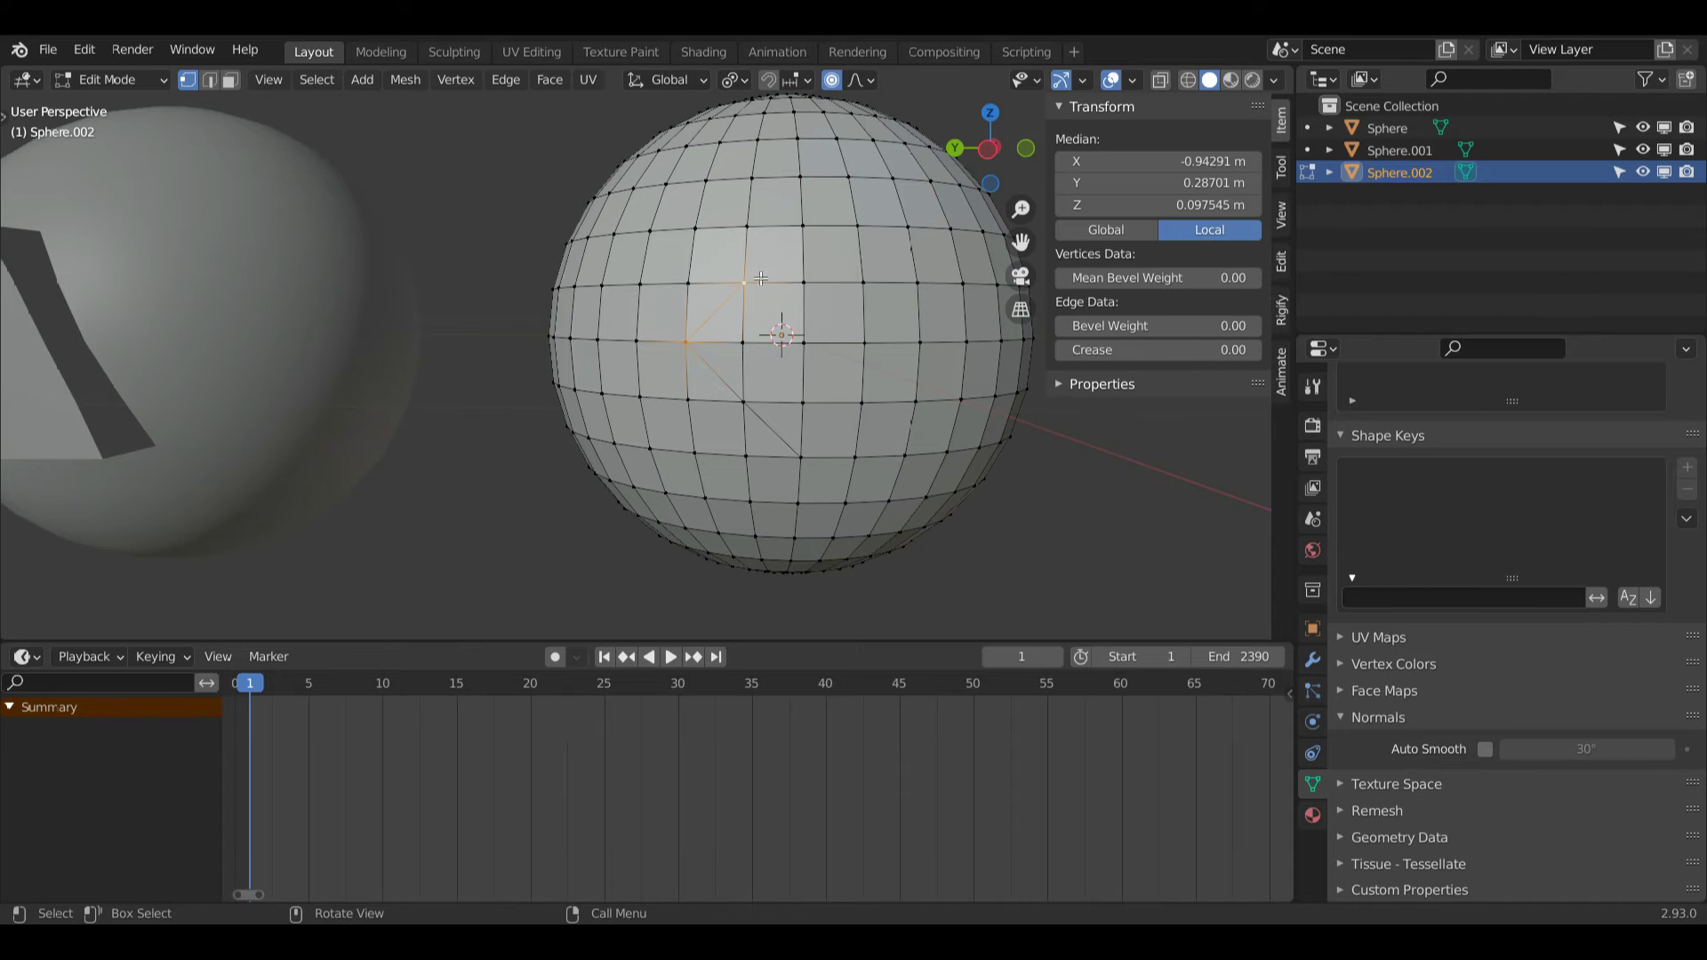
pyautogui.click(761, 278)
pyautogui.keyDown('shift'); pyautogui.click(799, 231); pyautogui.keyUp('shift')
pyautogui.press('f')
# - Close the diamond with diagonal edges from the top vertex through the negative Y corner to the bottom vertex
pyautogui.click(805, 230)
pyautogui.click(864, 275)
pyautogui.keyDown('shift'); pyautogui.click(922, 343); pyautogui.keyUp('shift')
pyautogui.moveTo(801, 461); pyautogui.dragTo(690, 463, button='middle')
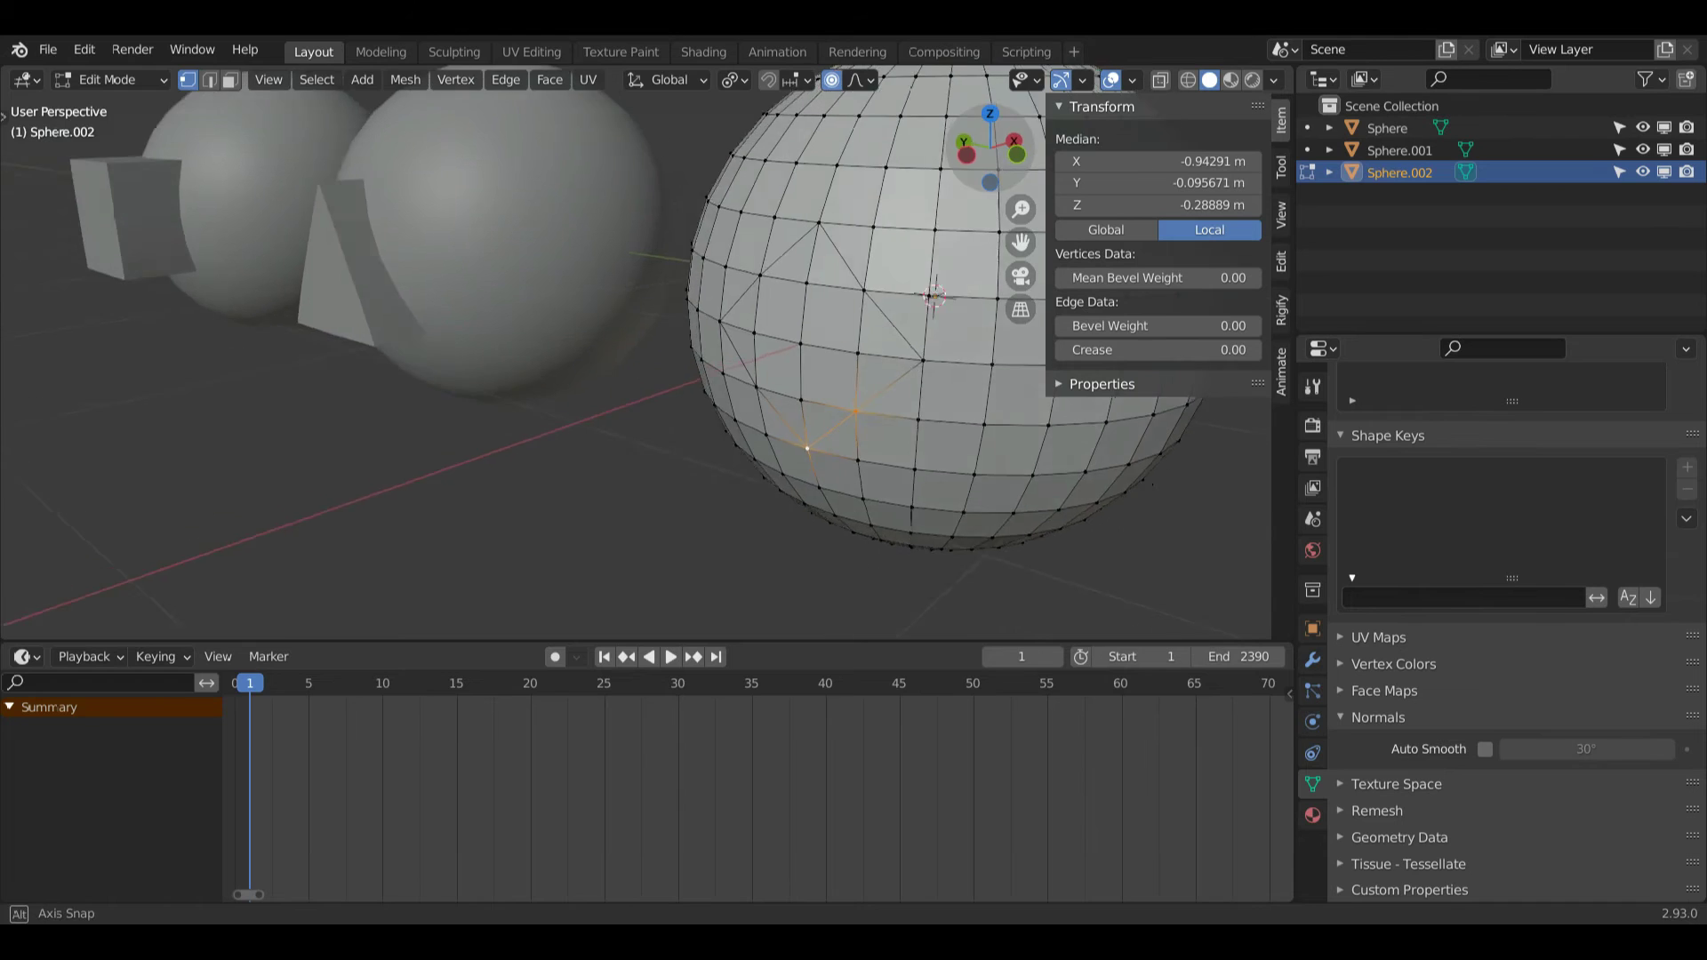
pyautogui.moveTo(1017, 153)
pyautogui.mouseDown()
pyautogui.moveTo(1109, 158)
pyautogui.moveTo(1021, 153)
pyautogui.mouseUp()
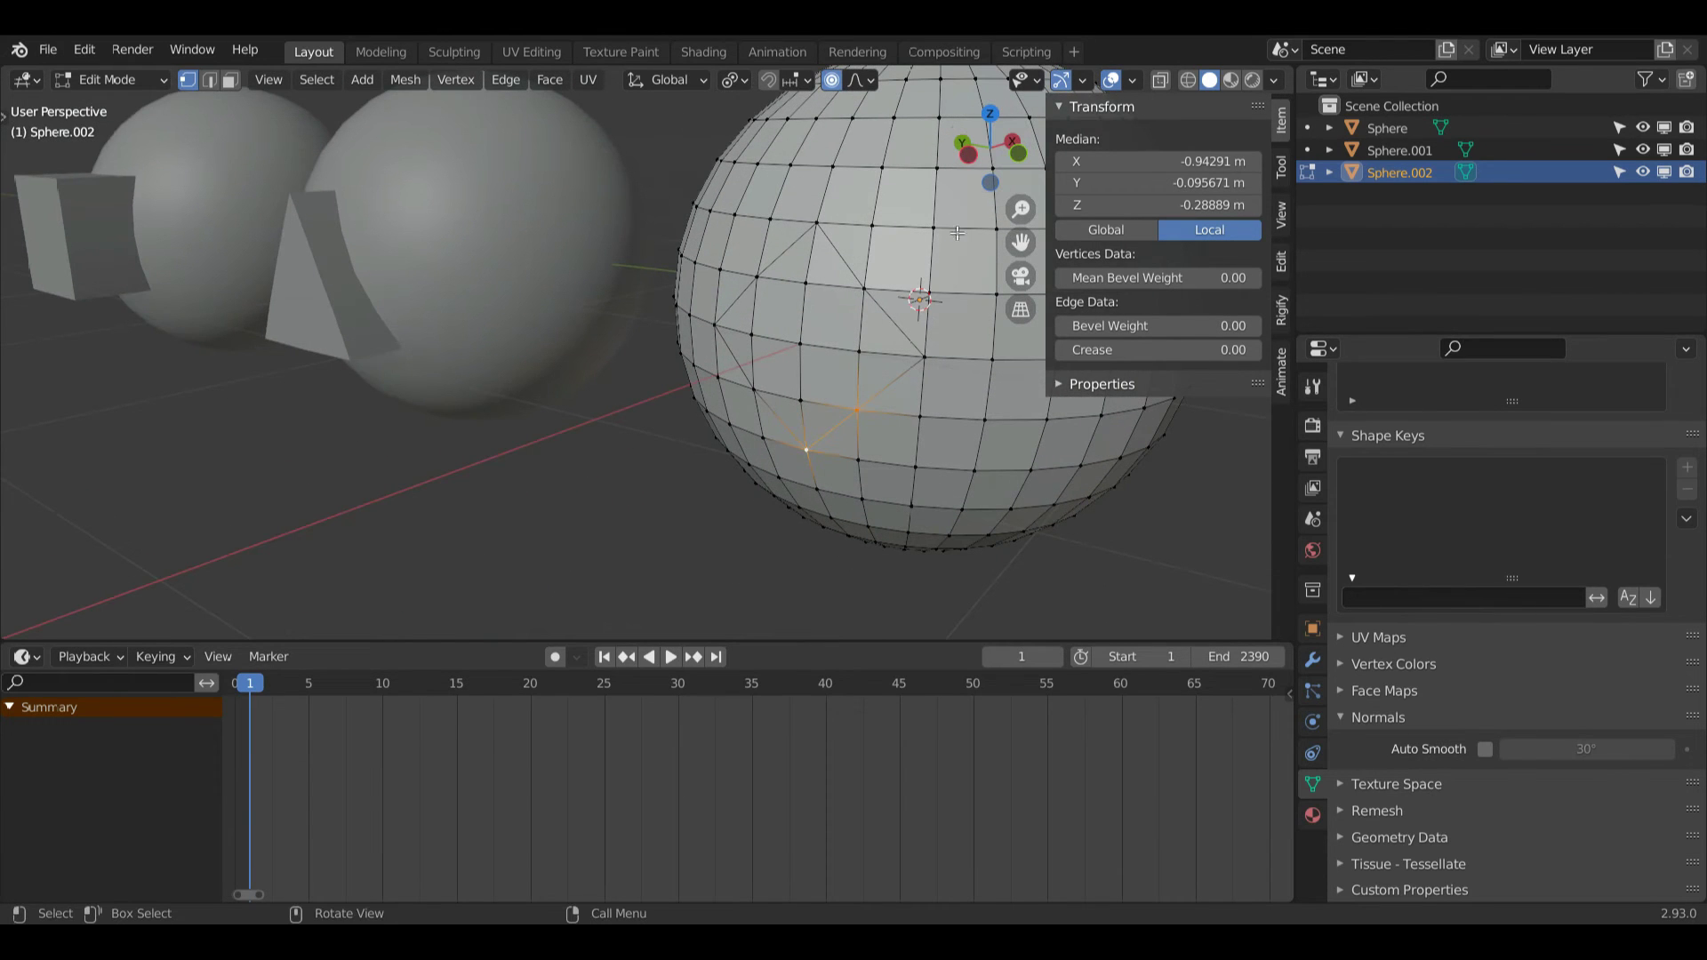
# - Switch to face selection and select all faces inside the diamond outline
pyautogui.press('3')
pyautogui.click(785, 264)
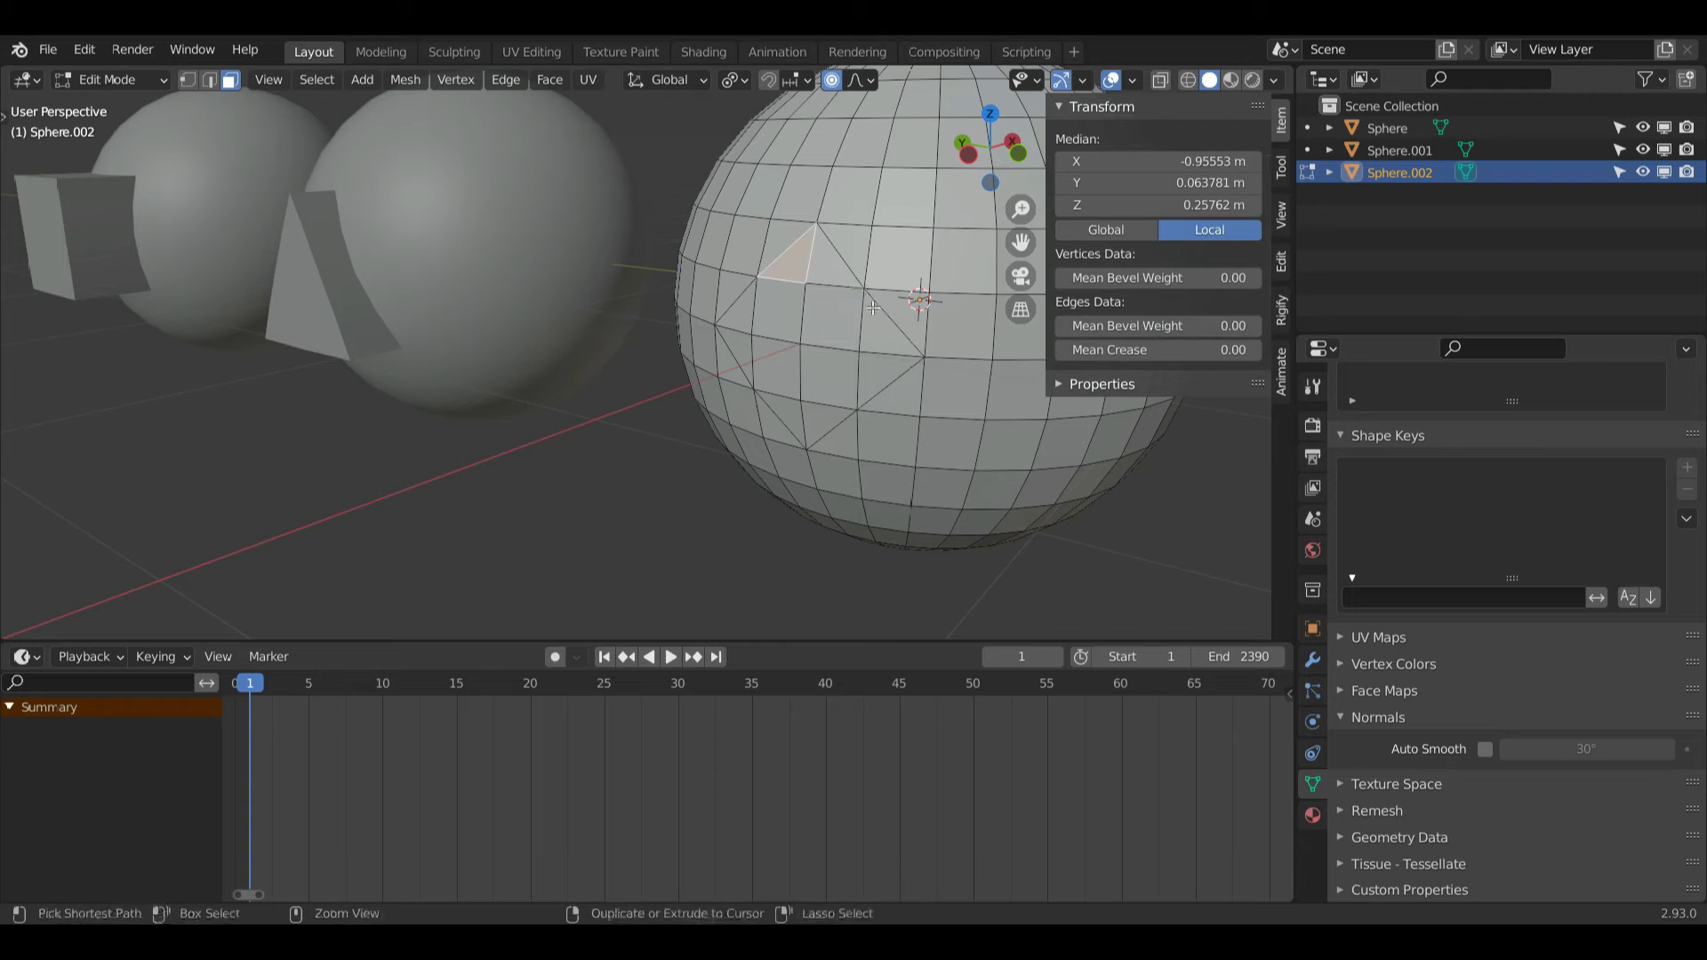
pyautogui.keyDown('shift'); pyautogui.click(827, 269); pyautogui.keyUp('shift')
pyautogui.keyDown('shift'); pyautogui.click(866, 323); pyautogui.keyUp('shift')
pyautogui.keyDown('shift'); pyautogui.click(879, 366); pyautogui.keyUp('shift')
# - Extrude the selected diamond faces about 0.26 m into the sphere along the global X axis
pyautogui.moveTo(989, 147); pyautogui.dragTo(933, 158)
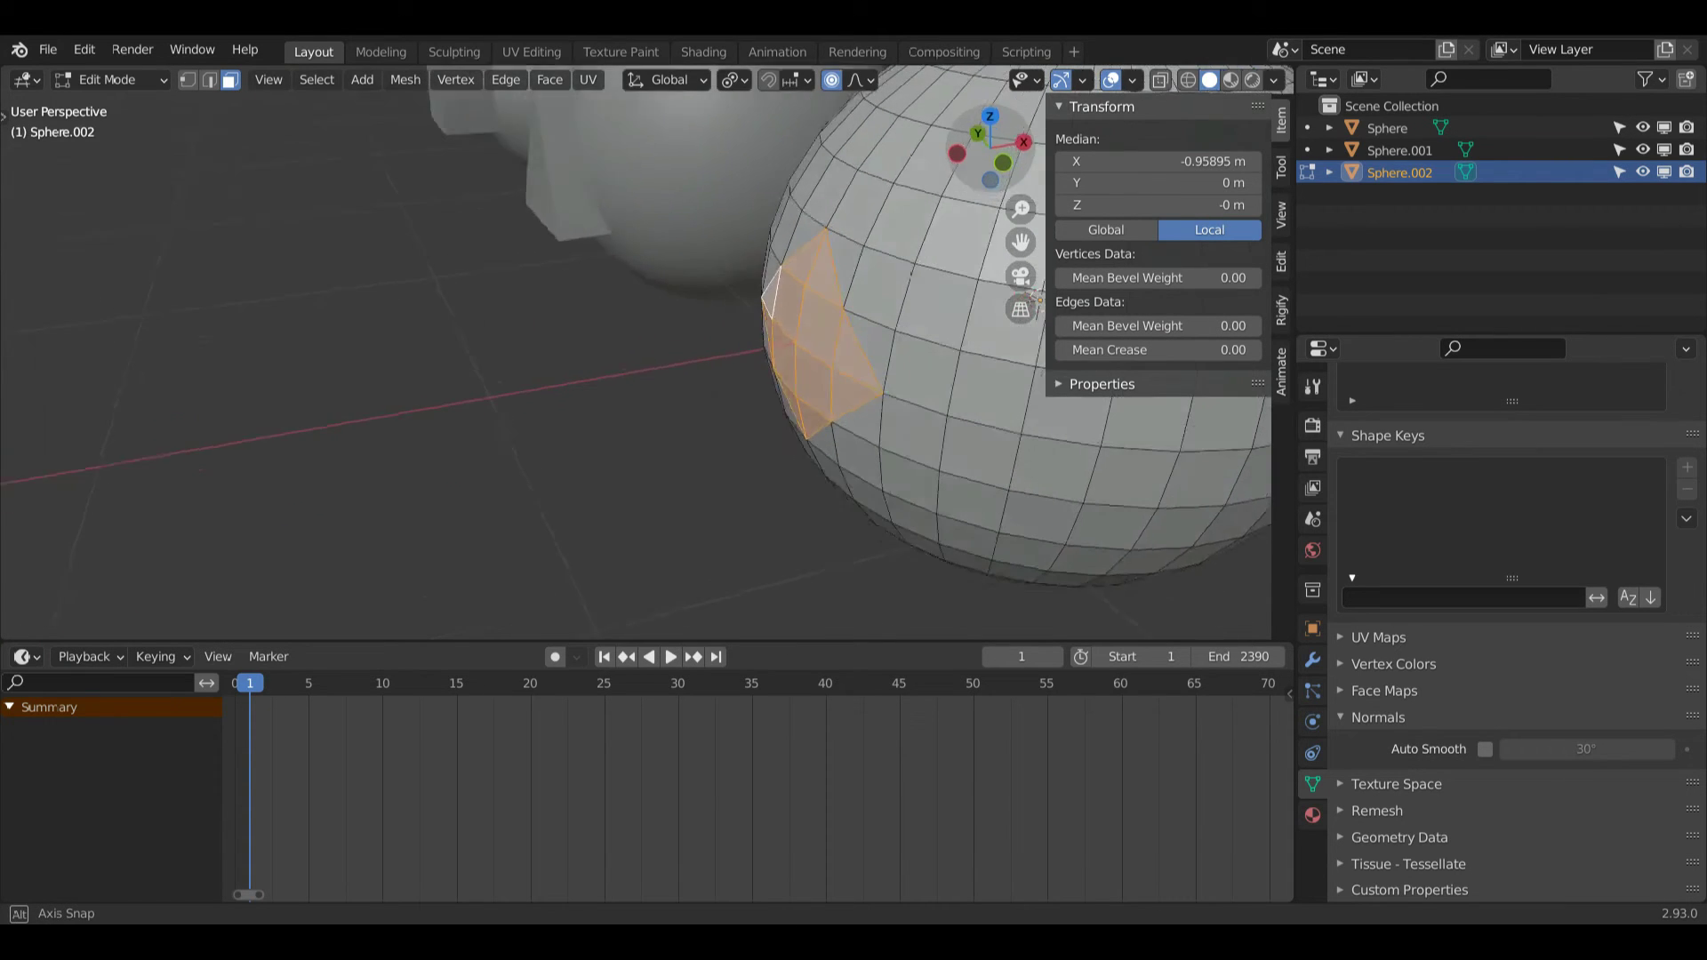
pyautogui.moveTo(1036, 297); pyautogui.dragTo(1018, 107, button='middle')
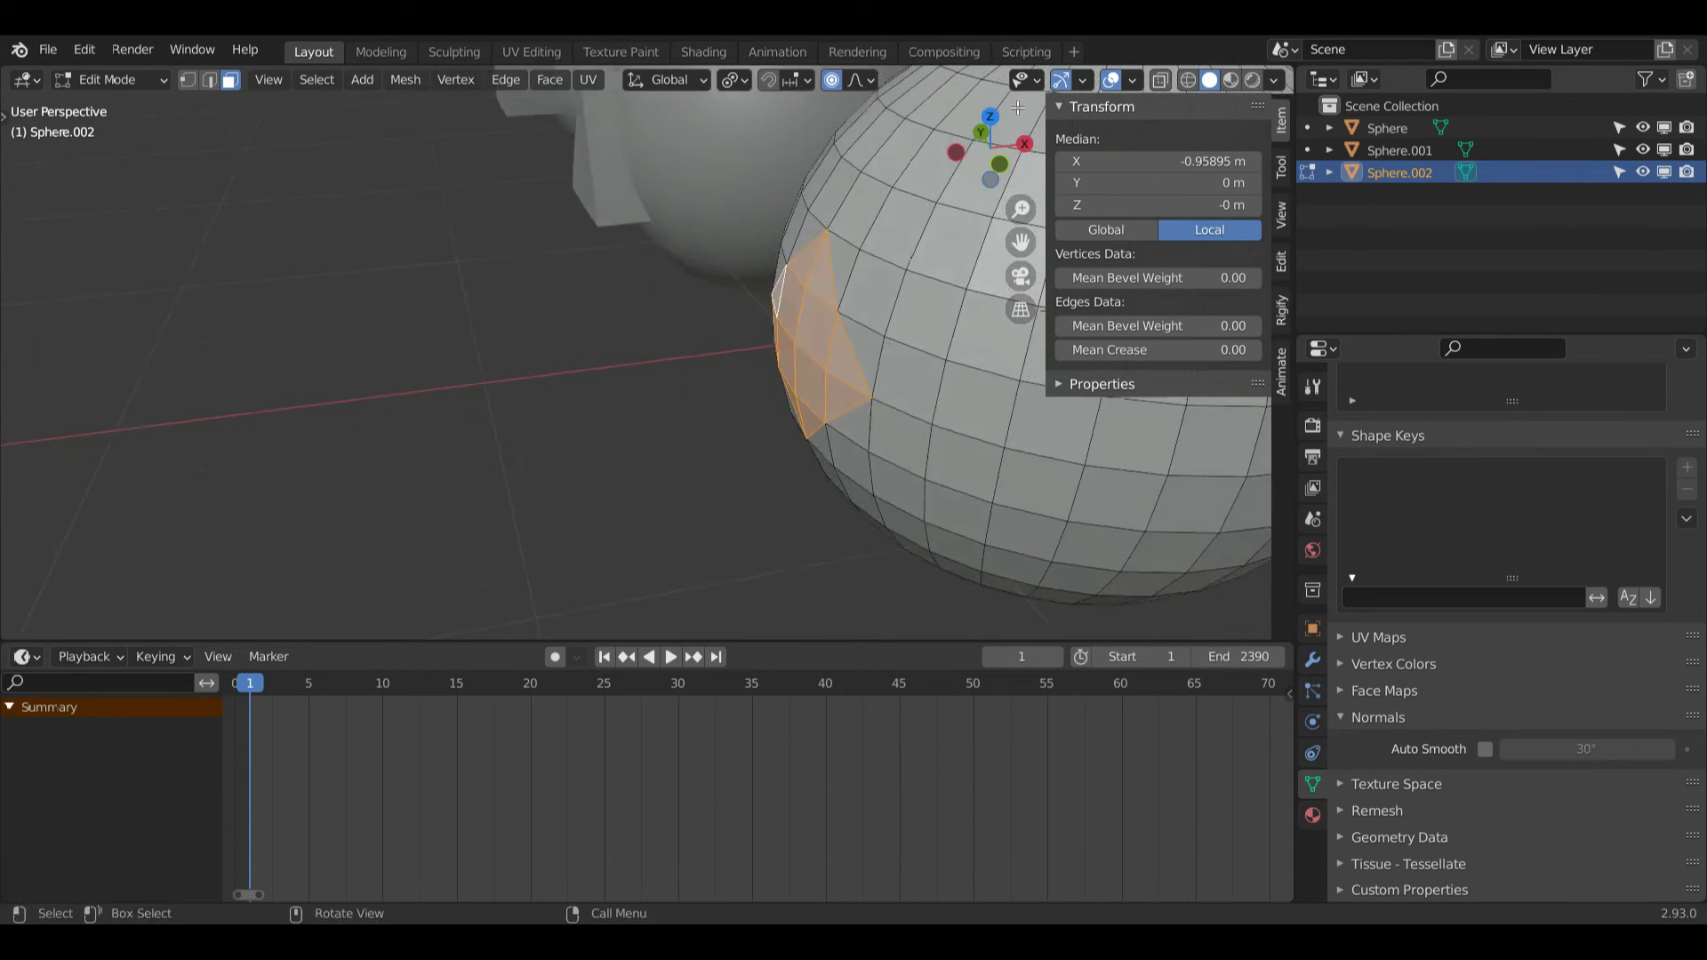
pyautogui.press('e')
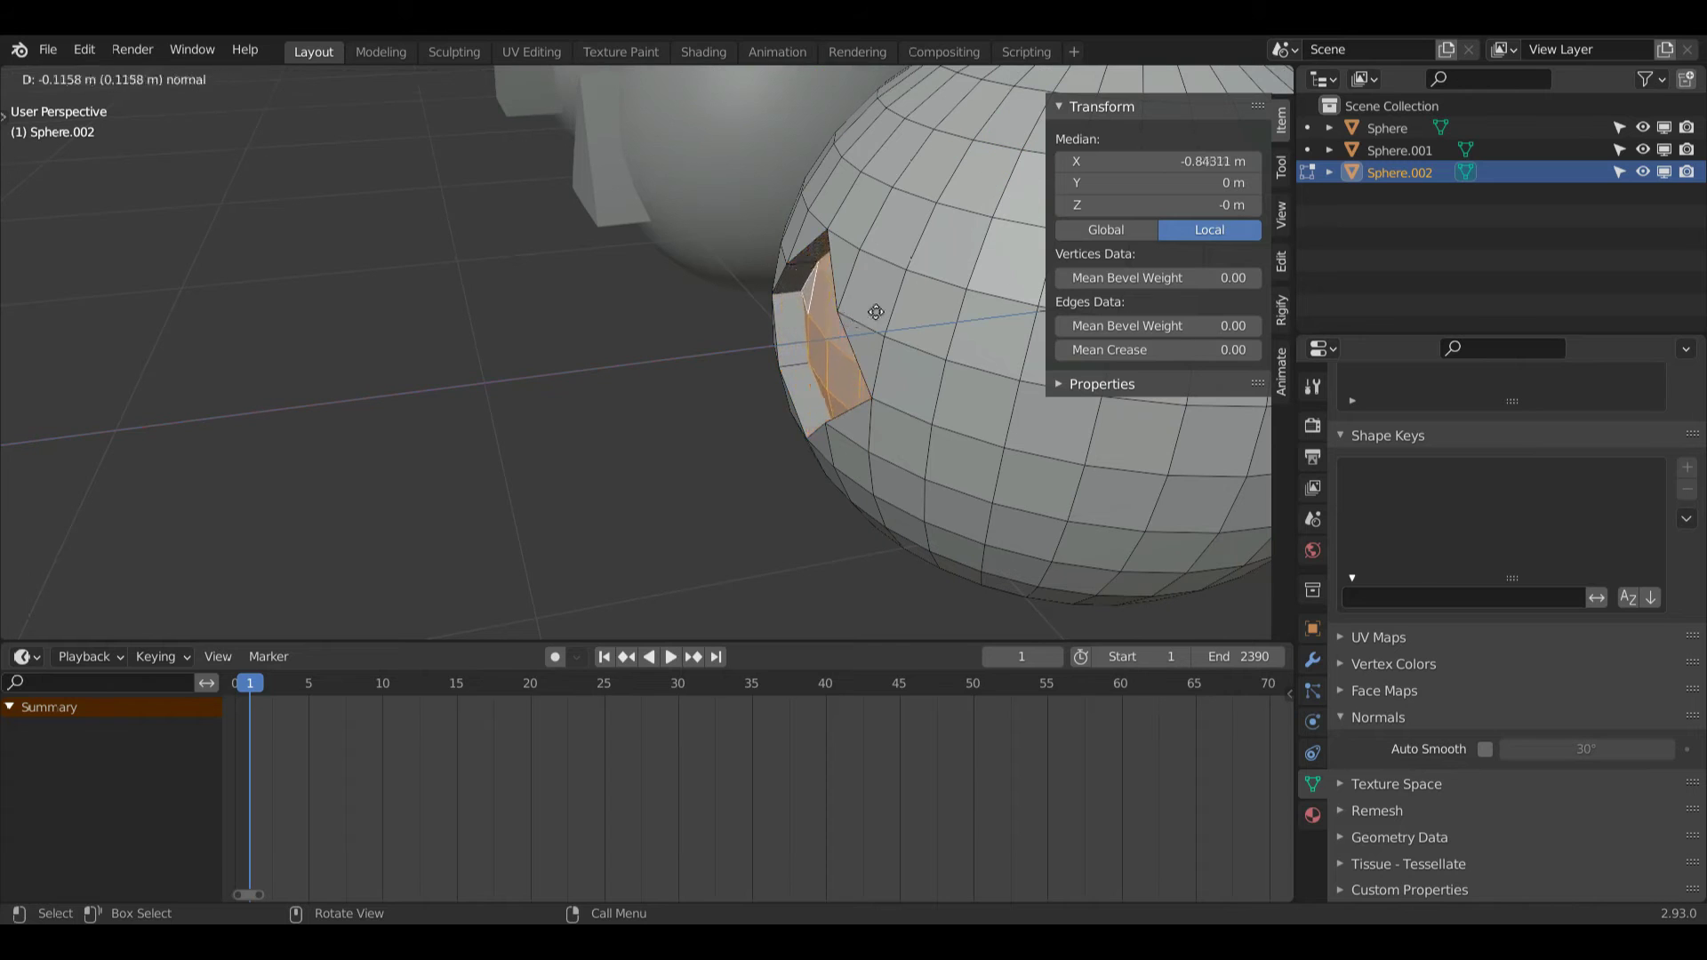
pyautogui.press('x')
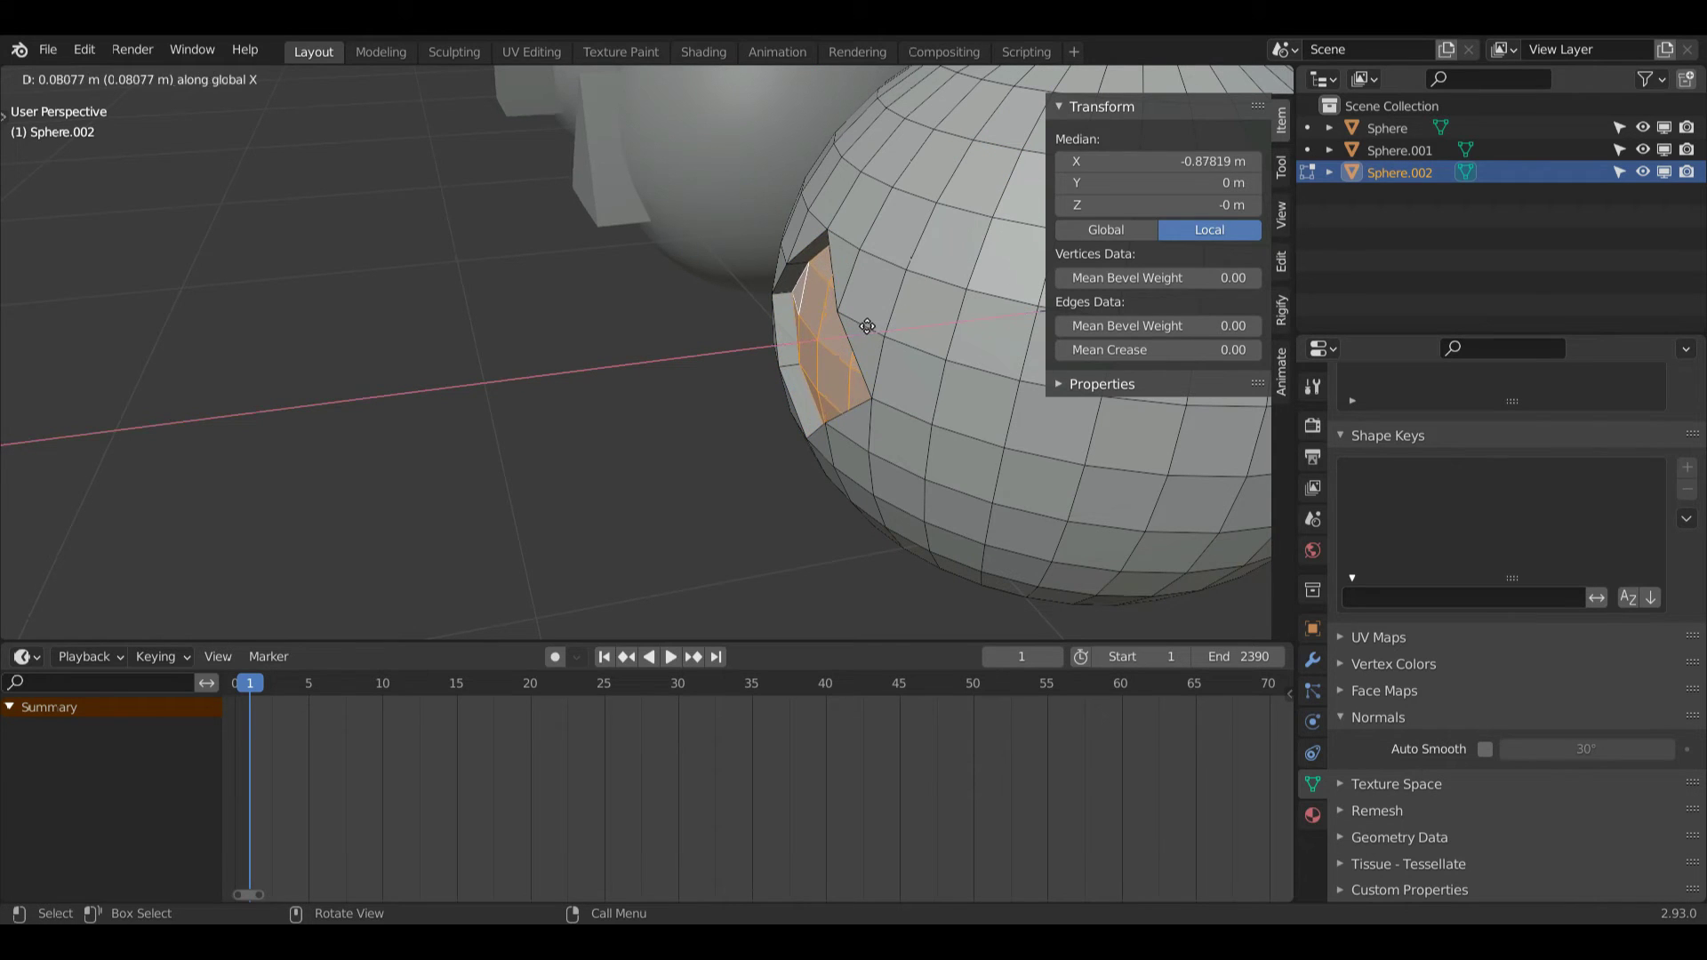
pyautogui.click(907, 310)
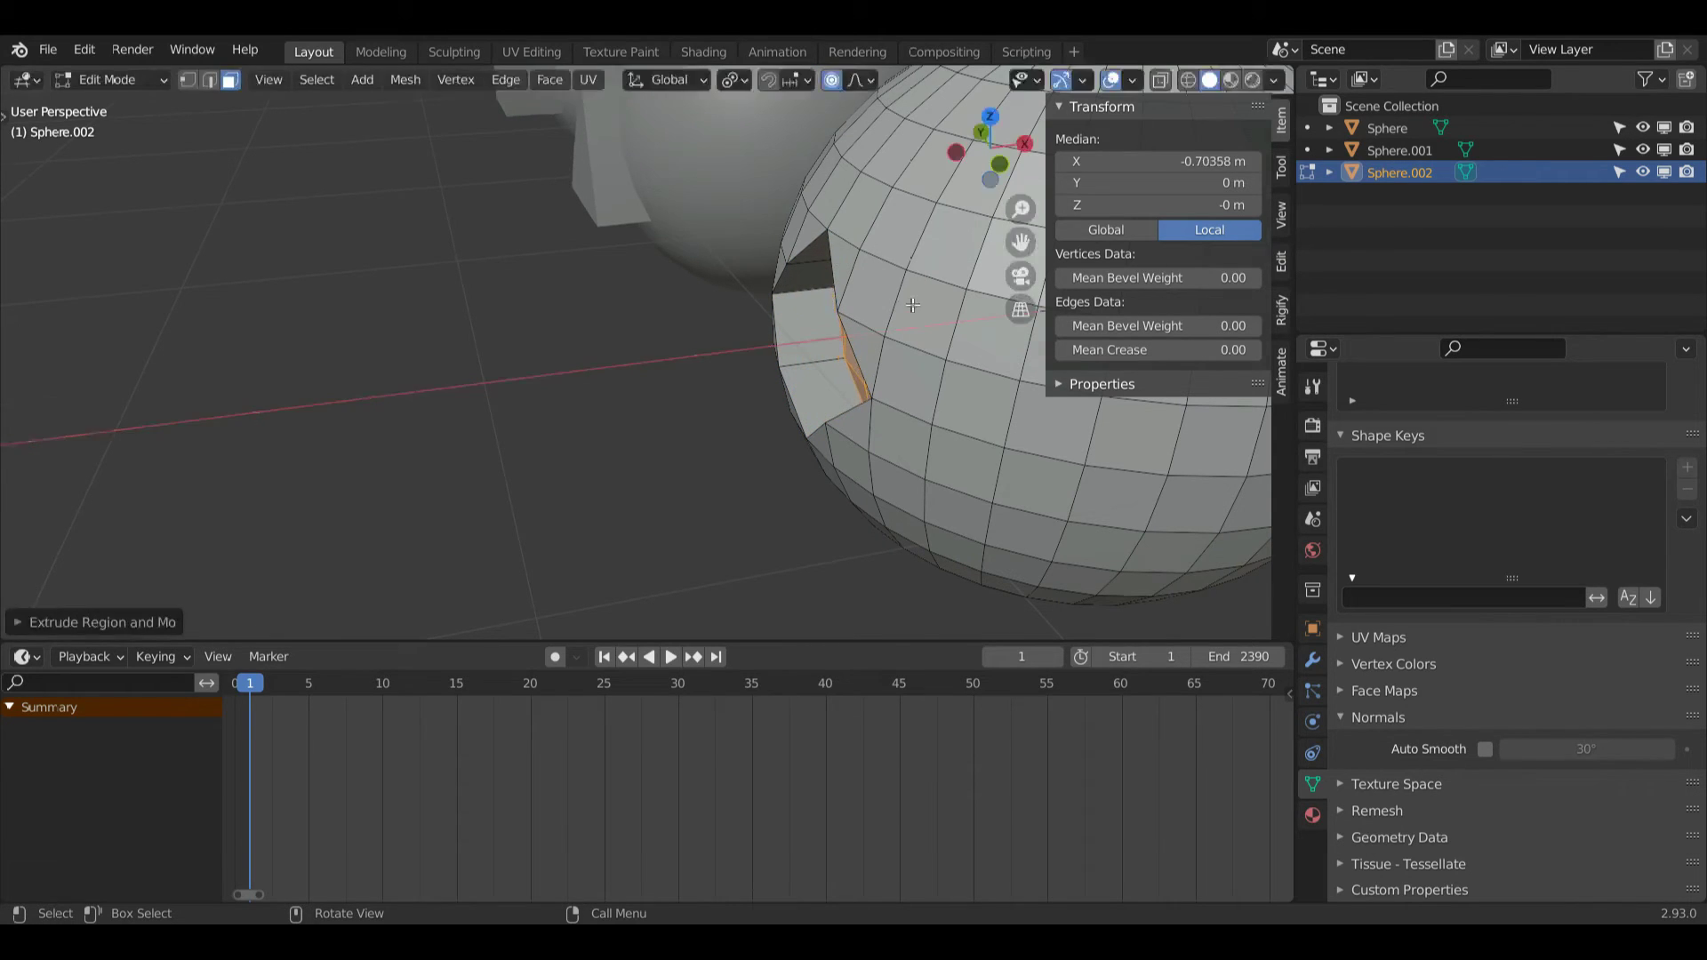
# - Flatten the recessed diamond faces along the X axis and select a vertex on the recess's lower edge in vertex selection
pyautogui.moveTo(912, 306); pyautogui.dragTo(1025, 389, button='middle')
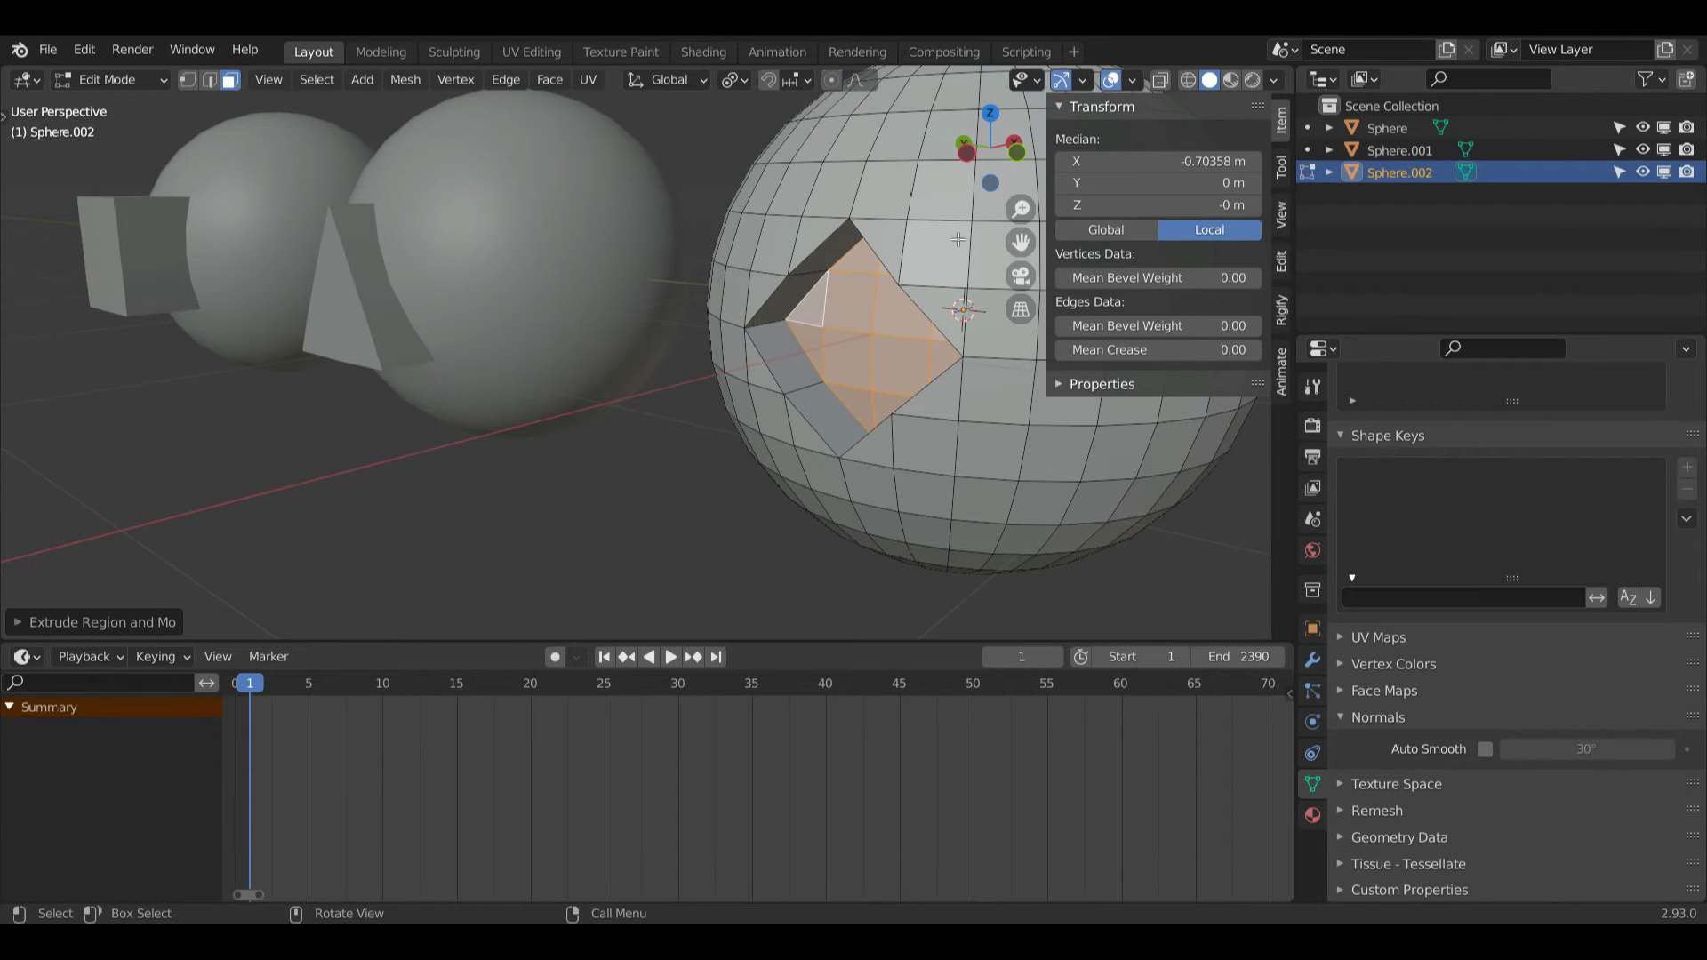
pyautogui.press('s')
pyautogui.press('x')
pyautogui.click(876, 238)
pyautogui.moveTo(983, 167); pyautogui.dragTo(852, 94)
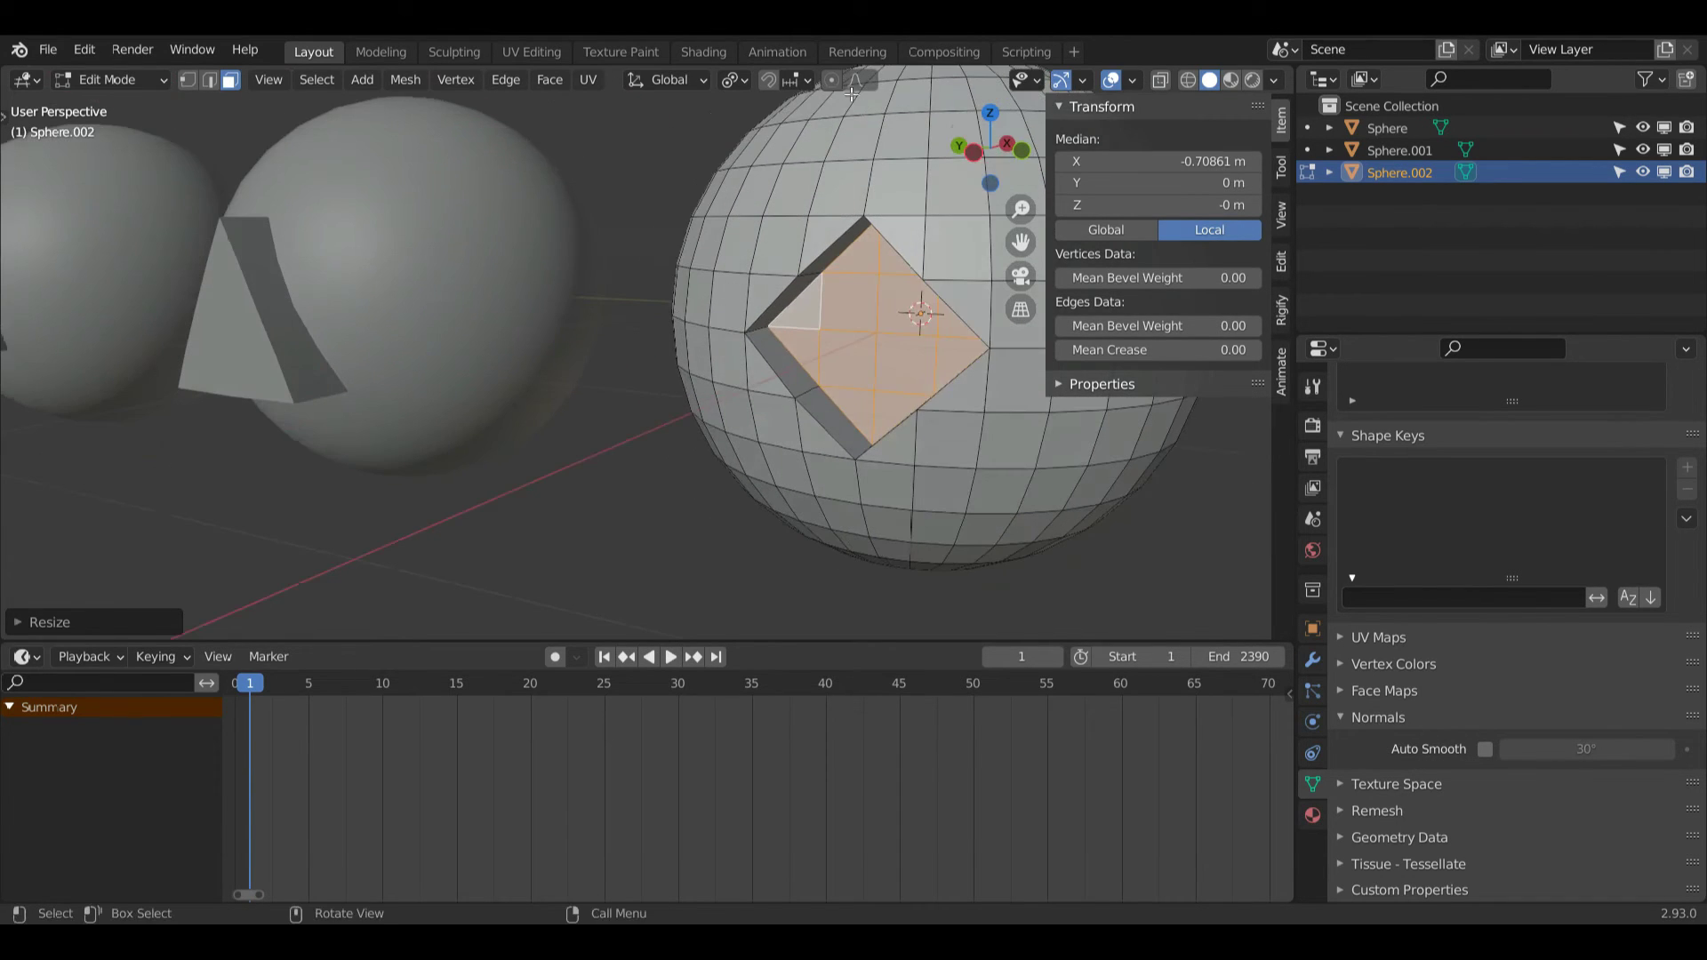
pyautogui.press('1')
pyautogui.click(834, 386)
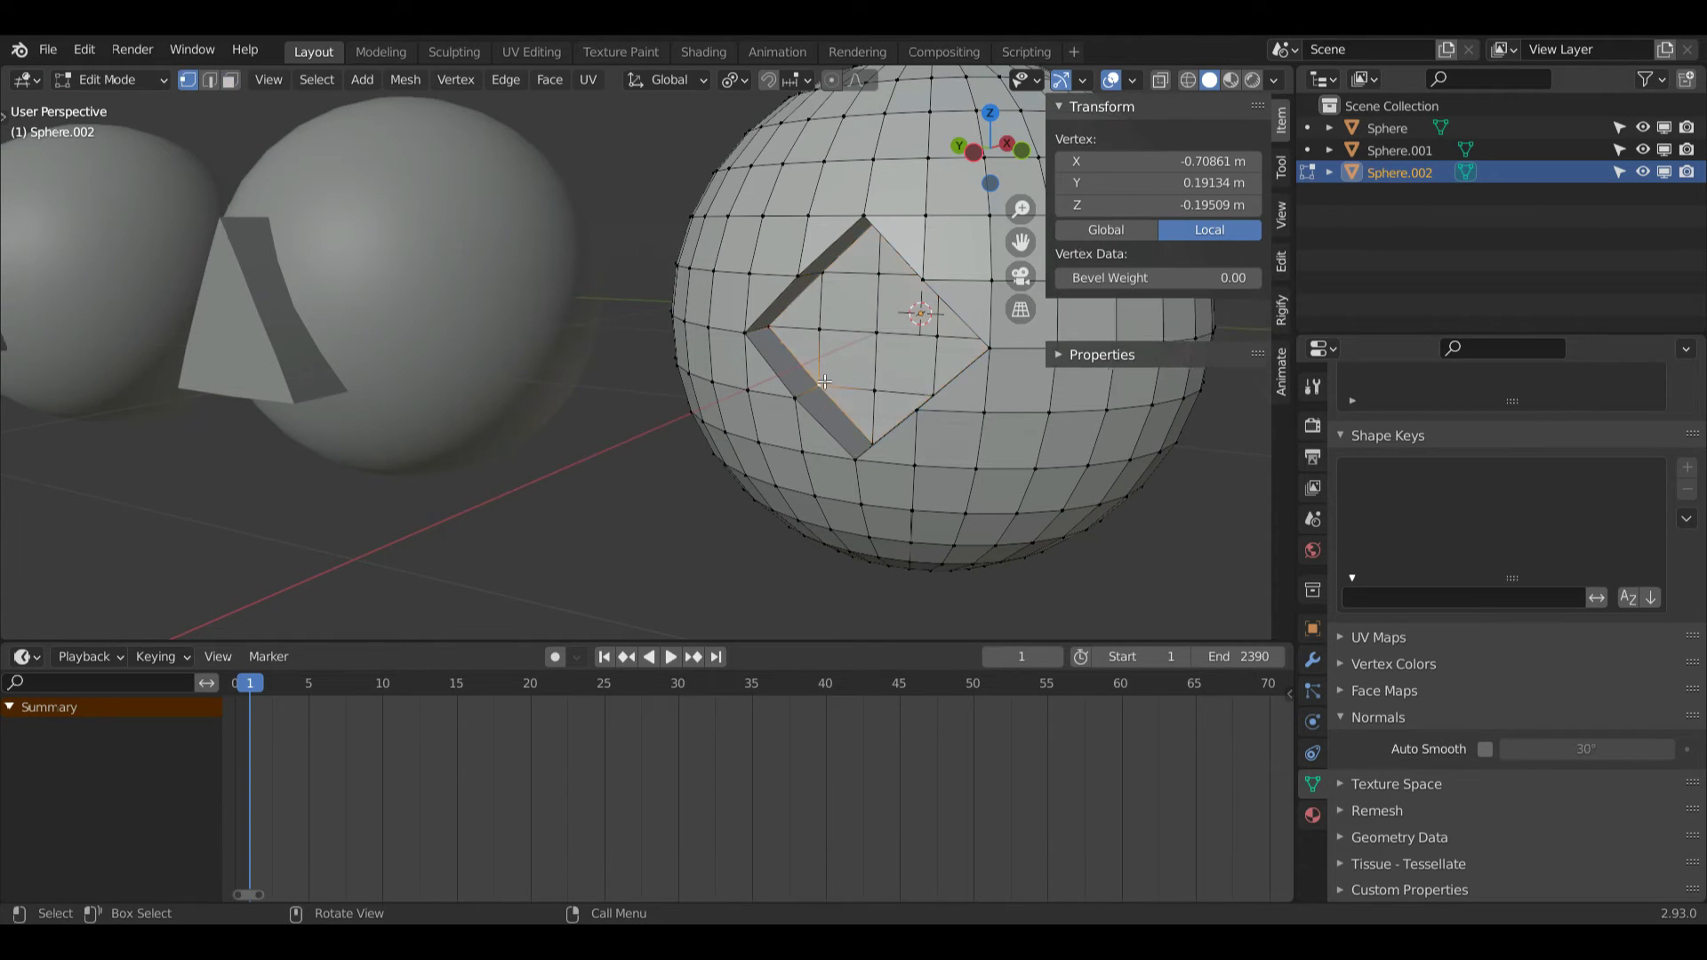
pyautogui.moveTo(991, 149); pyautogui.dragTo(845, 156)
# - Return to Object Mode, shade the diamond sphere smooth and enable Auto Smooth at 30°
pyautogui.hotkey('ctrl', 'Tab')
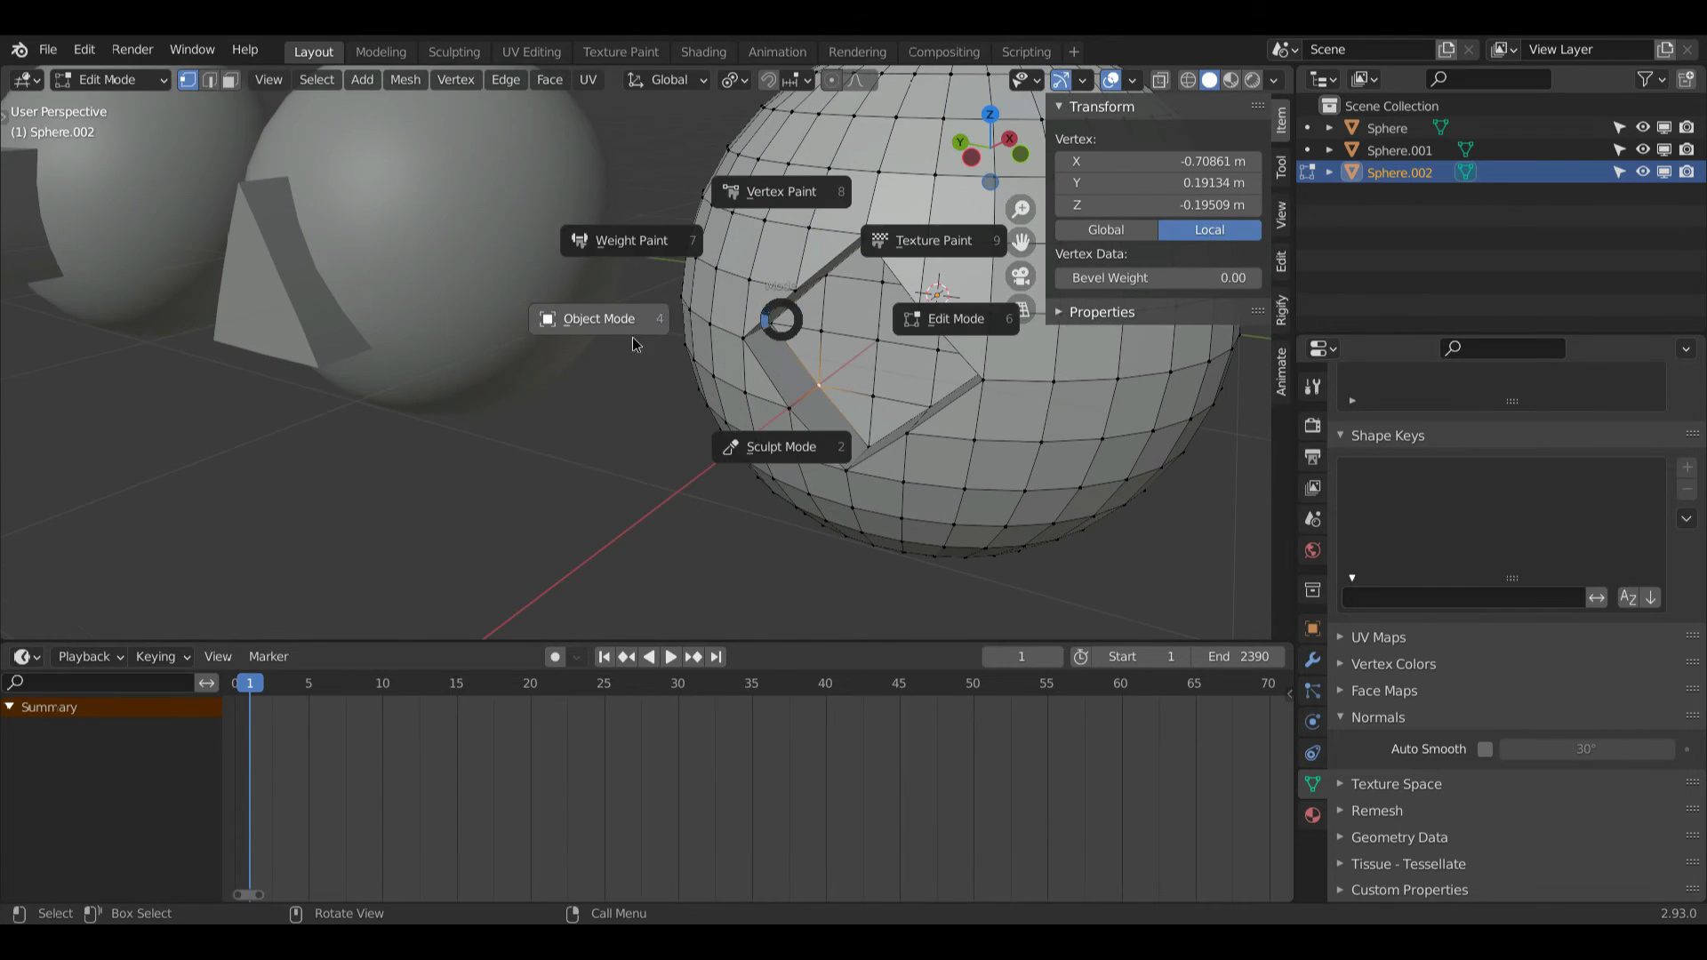
pyautogui.click(632, 338)
pyautogui.rightClick(952, 266)
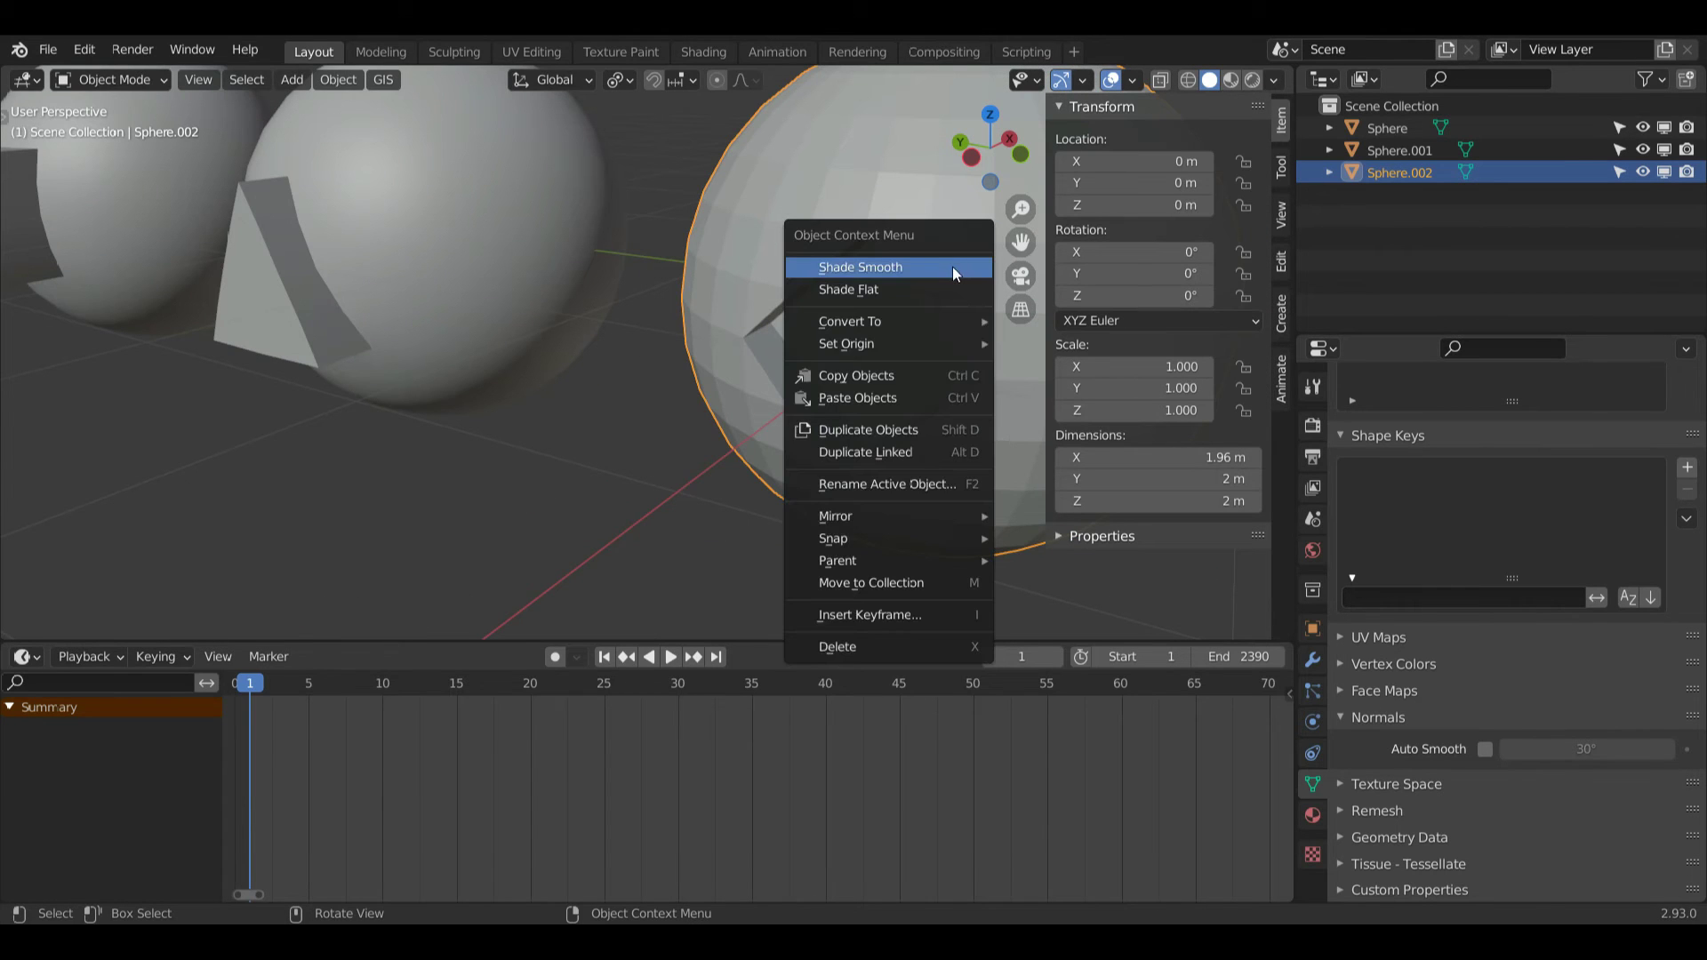
pyautogui.click(952, 267)
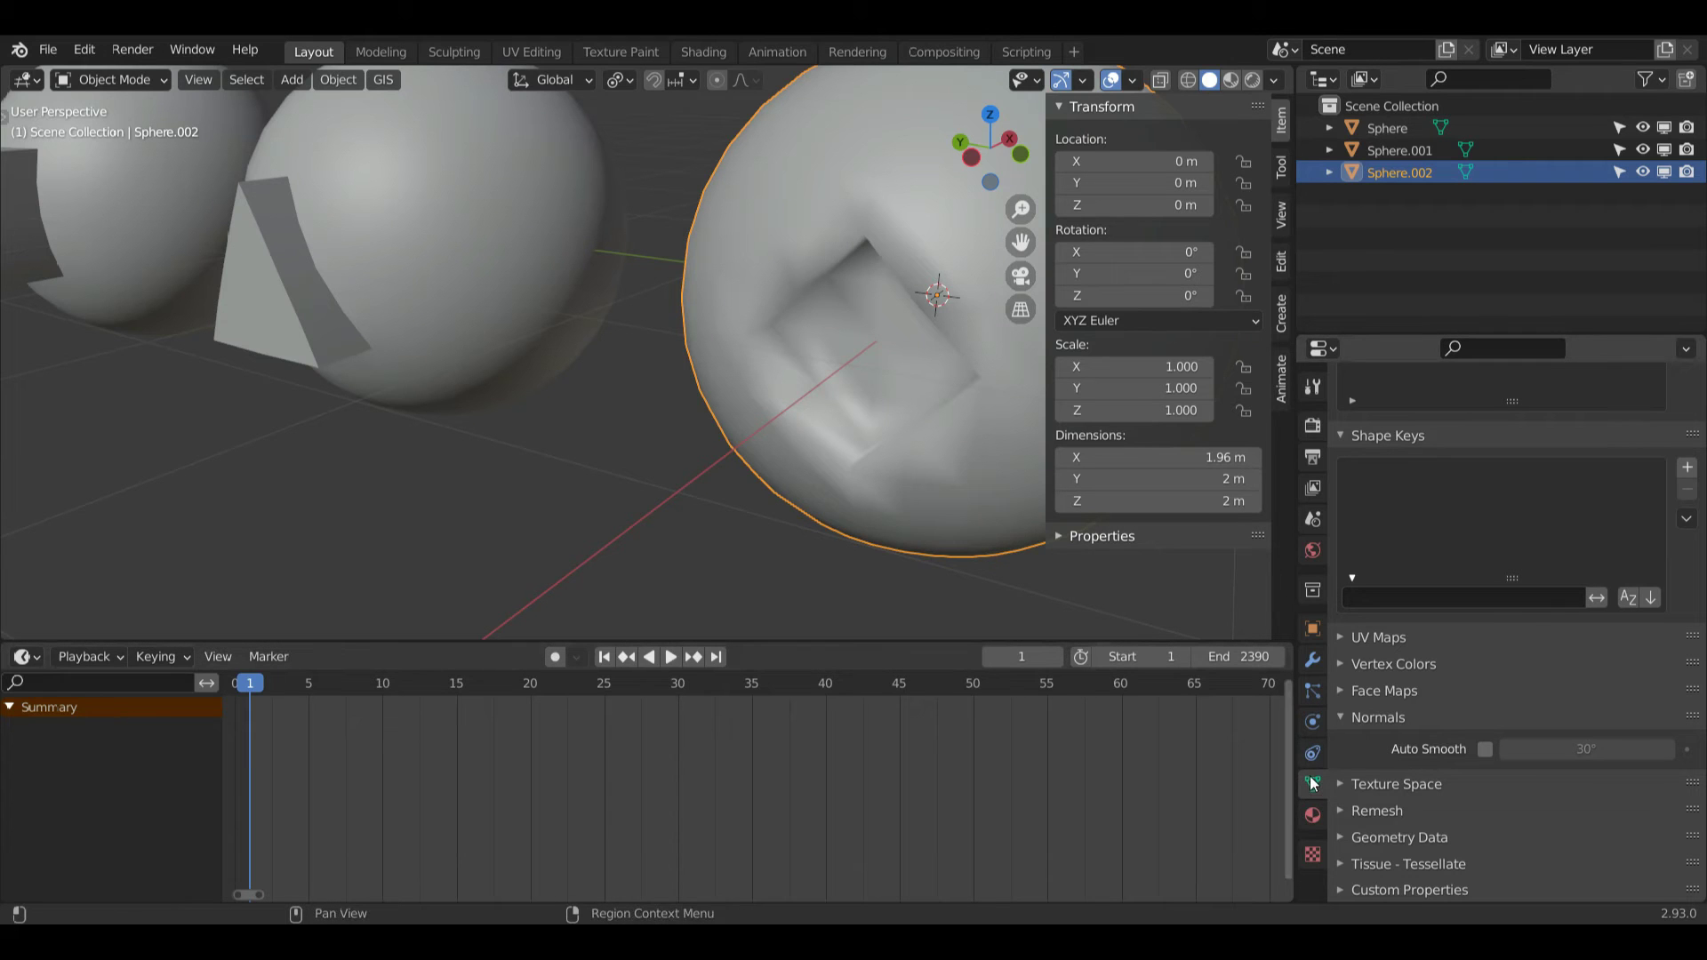
pyautogui.click(1486, 750)
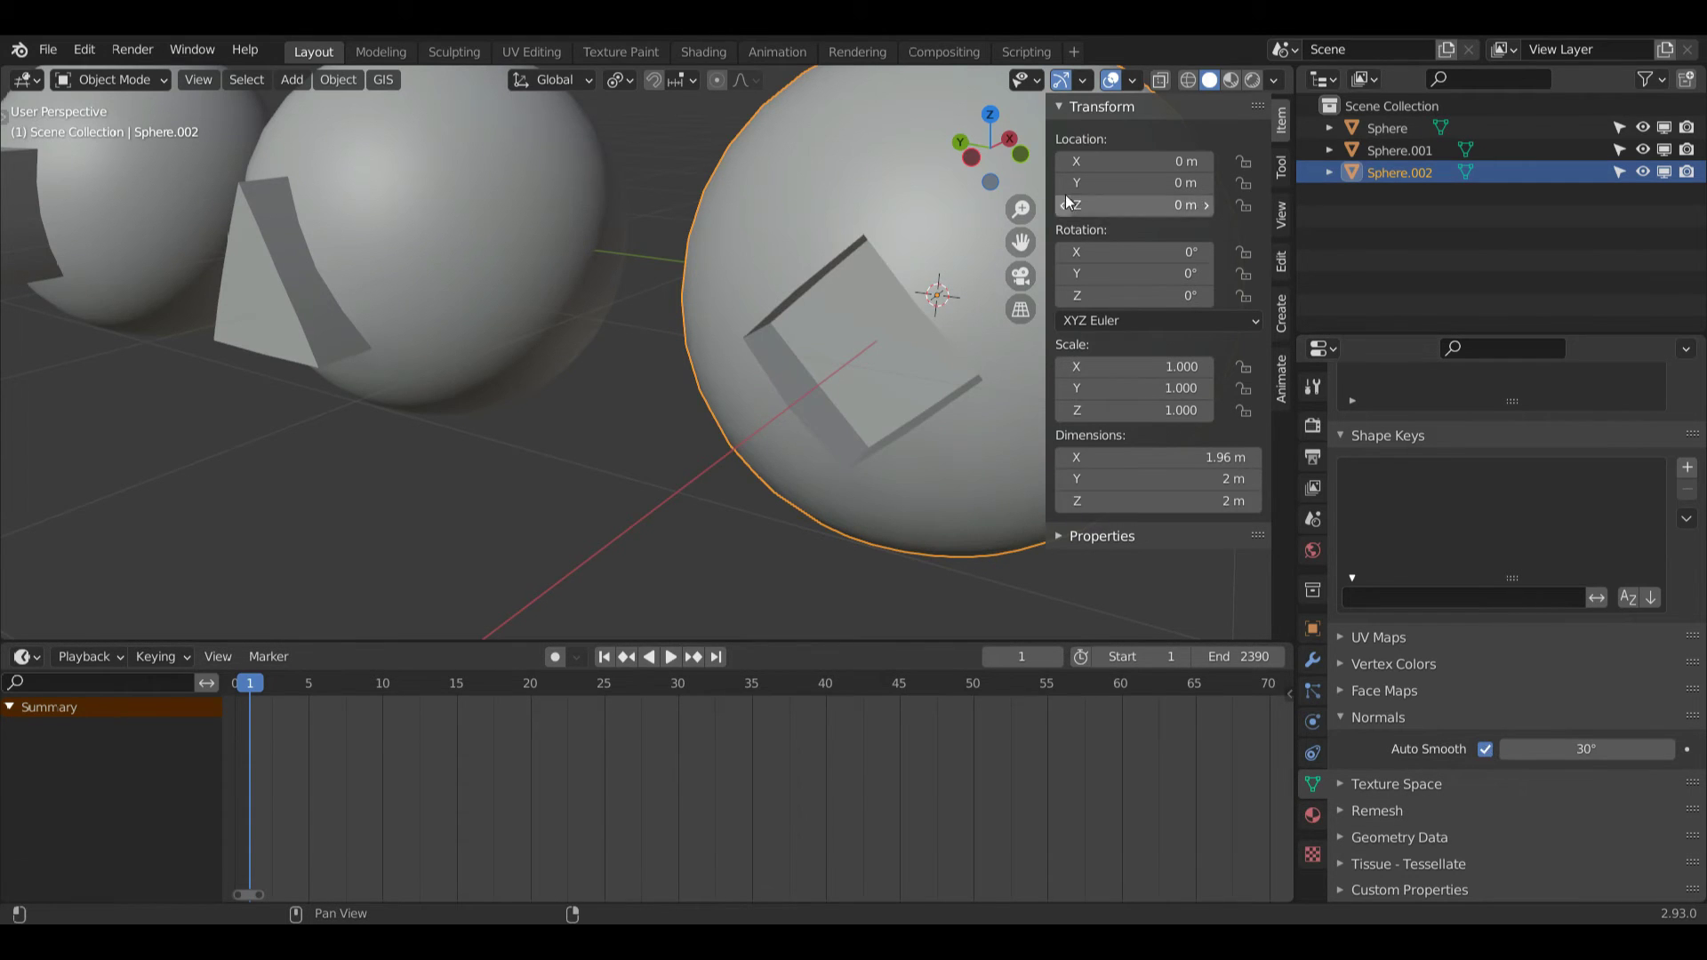
# - Move the diamond sphere about 8.61 m along the Y axis, past the square and triangle spheres
pyautogui.scroll(-5, 881, 311)
pyautogui.press('g')
pyautogui.press('y')
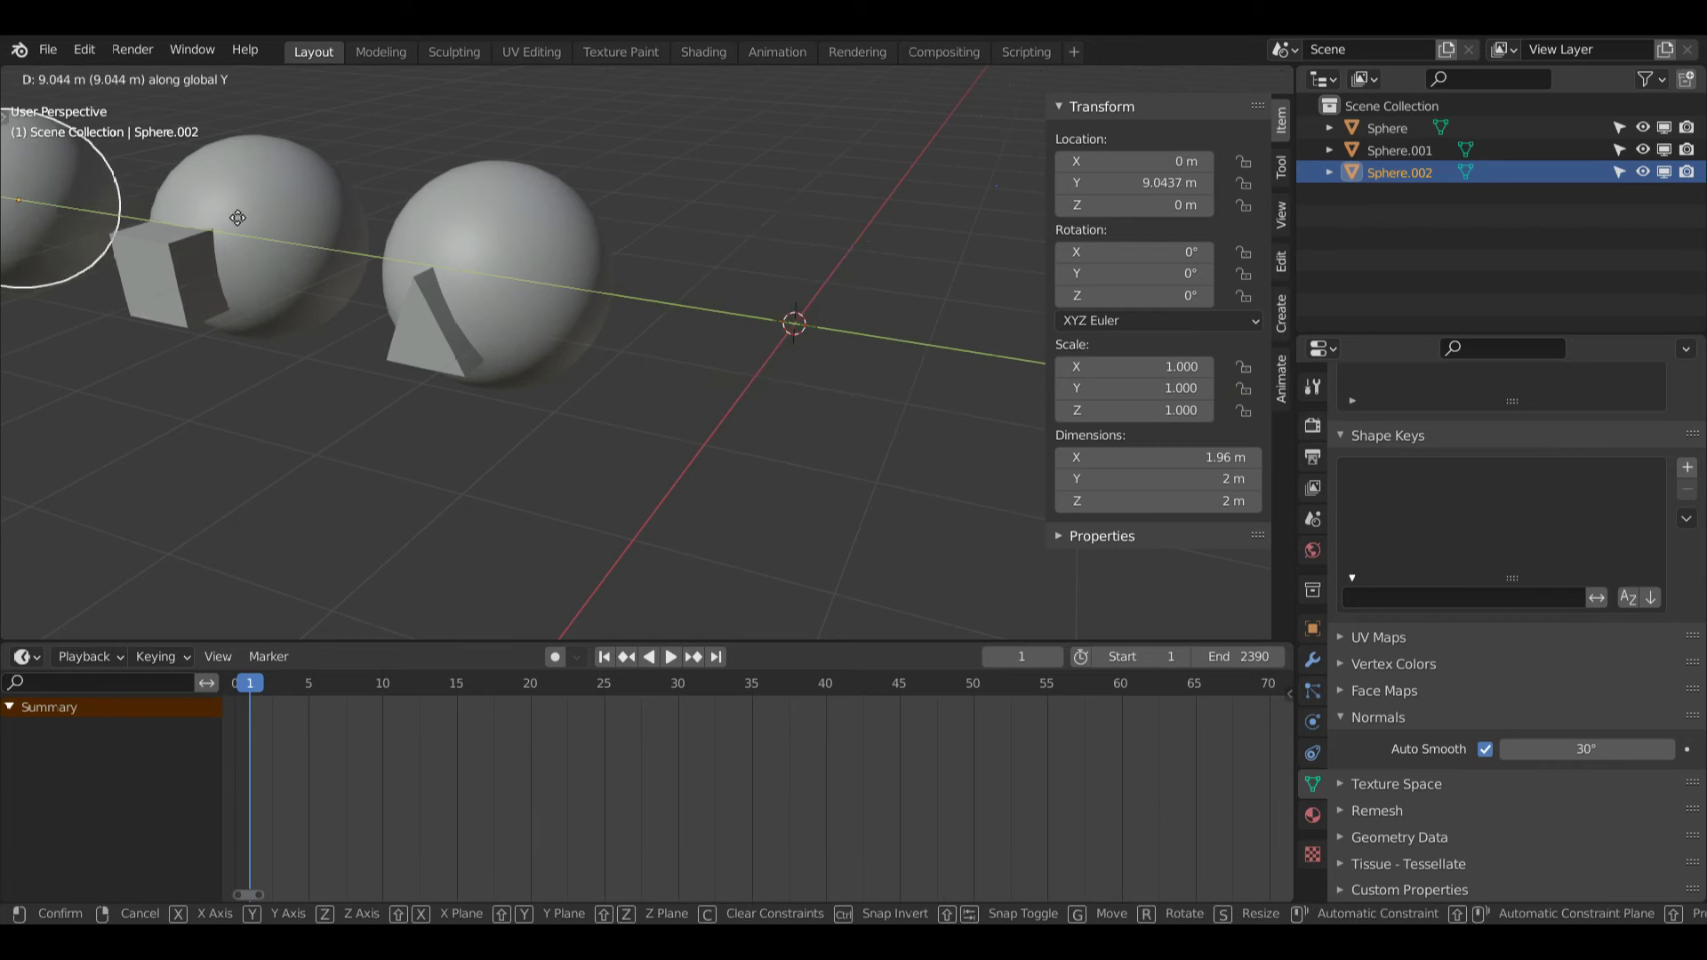
pyautogui.click(130, 208)
# - Add a new UV sphere at the world origin and rotate it 90° about the Y axis
pyautogui.hotkey('shift', 'a')
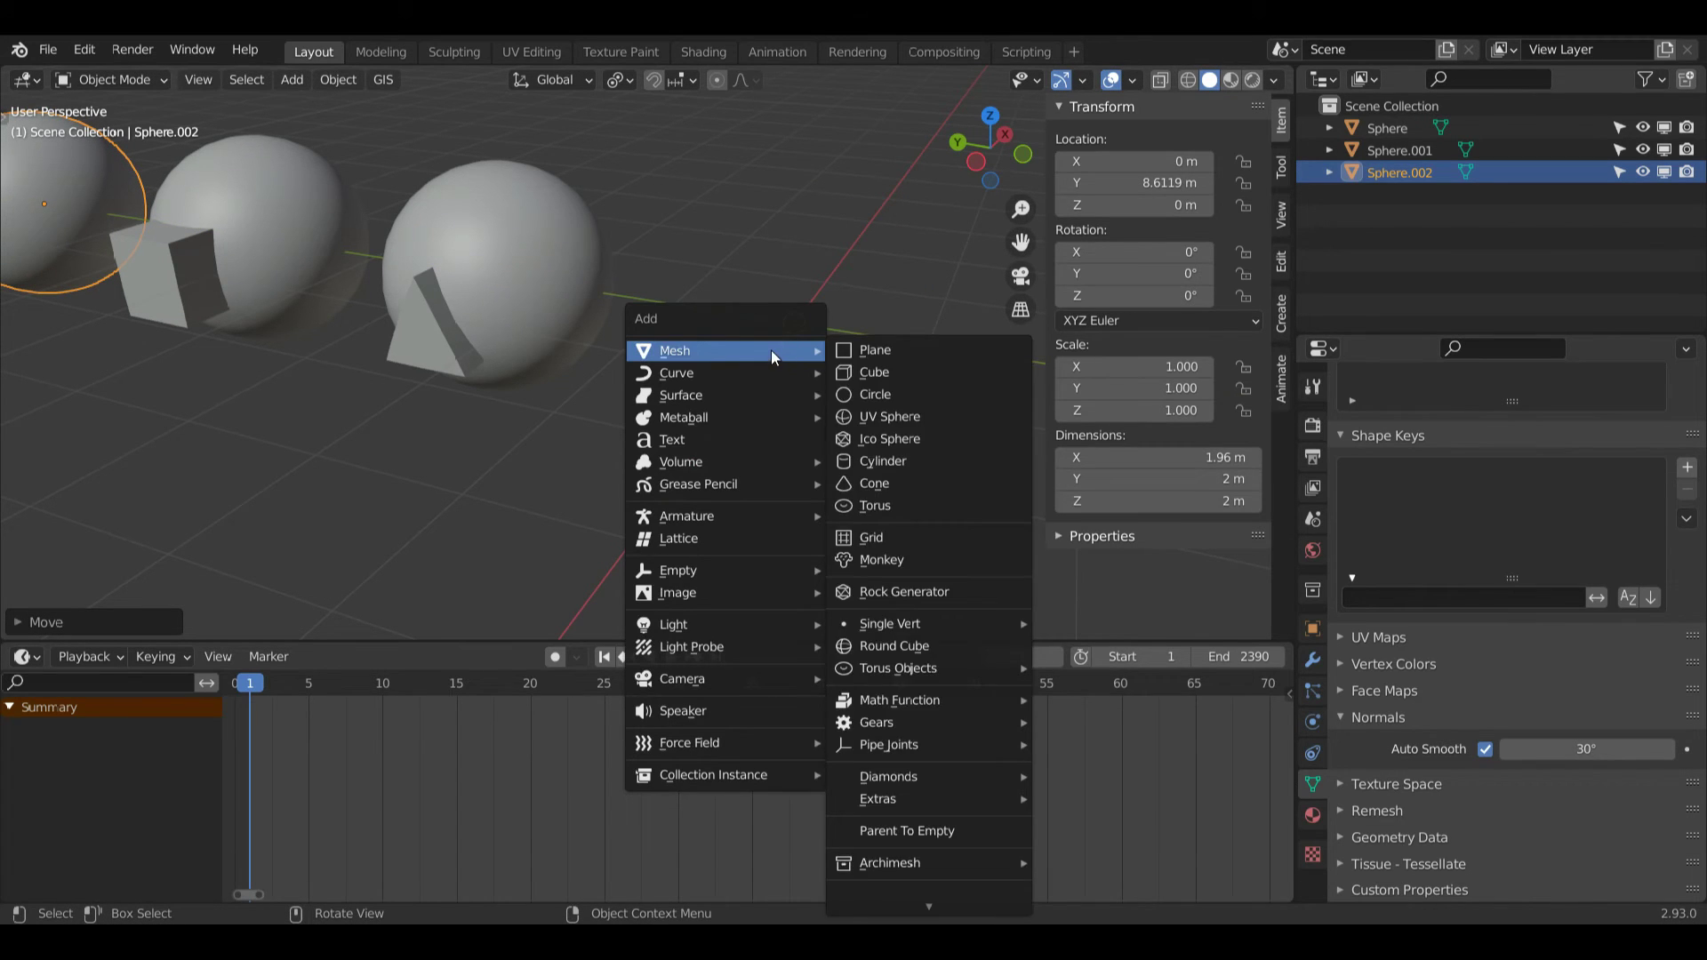
pyautogui.moveTo(772, 350)
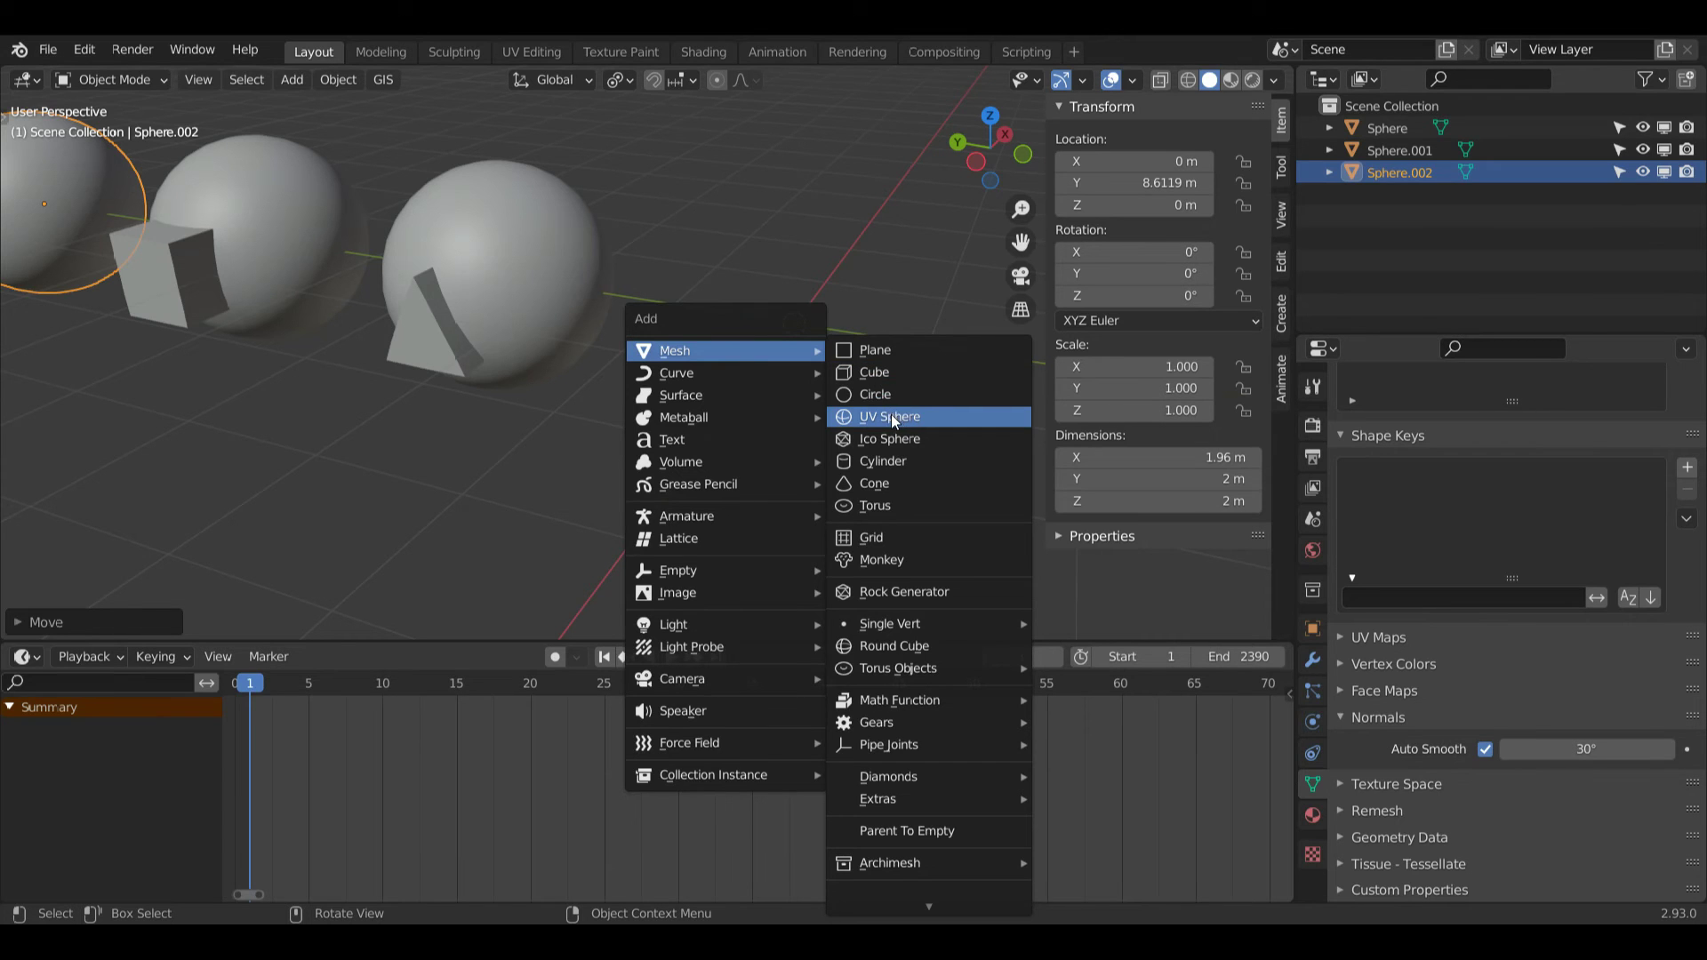
pyautogui.click(891, 414)
pyautogui.moveTo(987, 147); pyautogui.dragTo(905, 306)
pyautogui.write('ry90')
pyautogui.press('Return')
# - Enter Edit Mode with face selection and select the two innermost rings of faces around the pole on the negative X side
pyautogui.moveTo(1010, 144); pyautogui.dragTo(1102, 151)
pyautogui.moveTo(1021, 209); pyautogui.dragTo(1021, 178)
pyautogui.hotkey('ctrl', 'Tab')
pyautogui.click(928, 329)
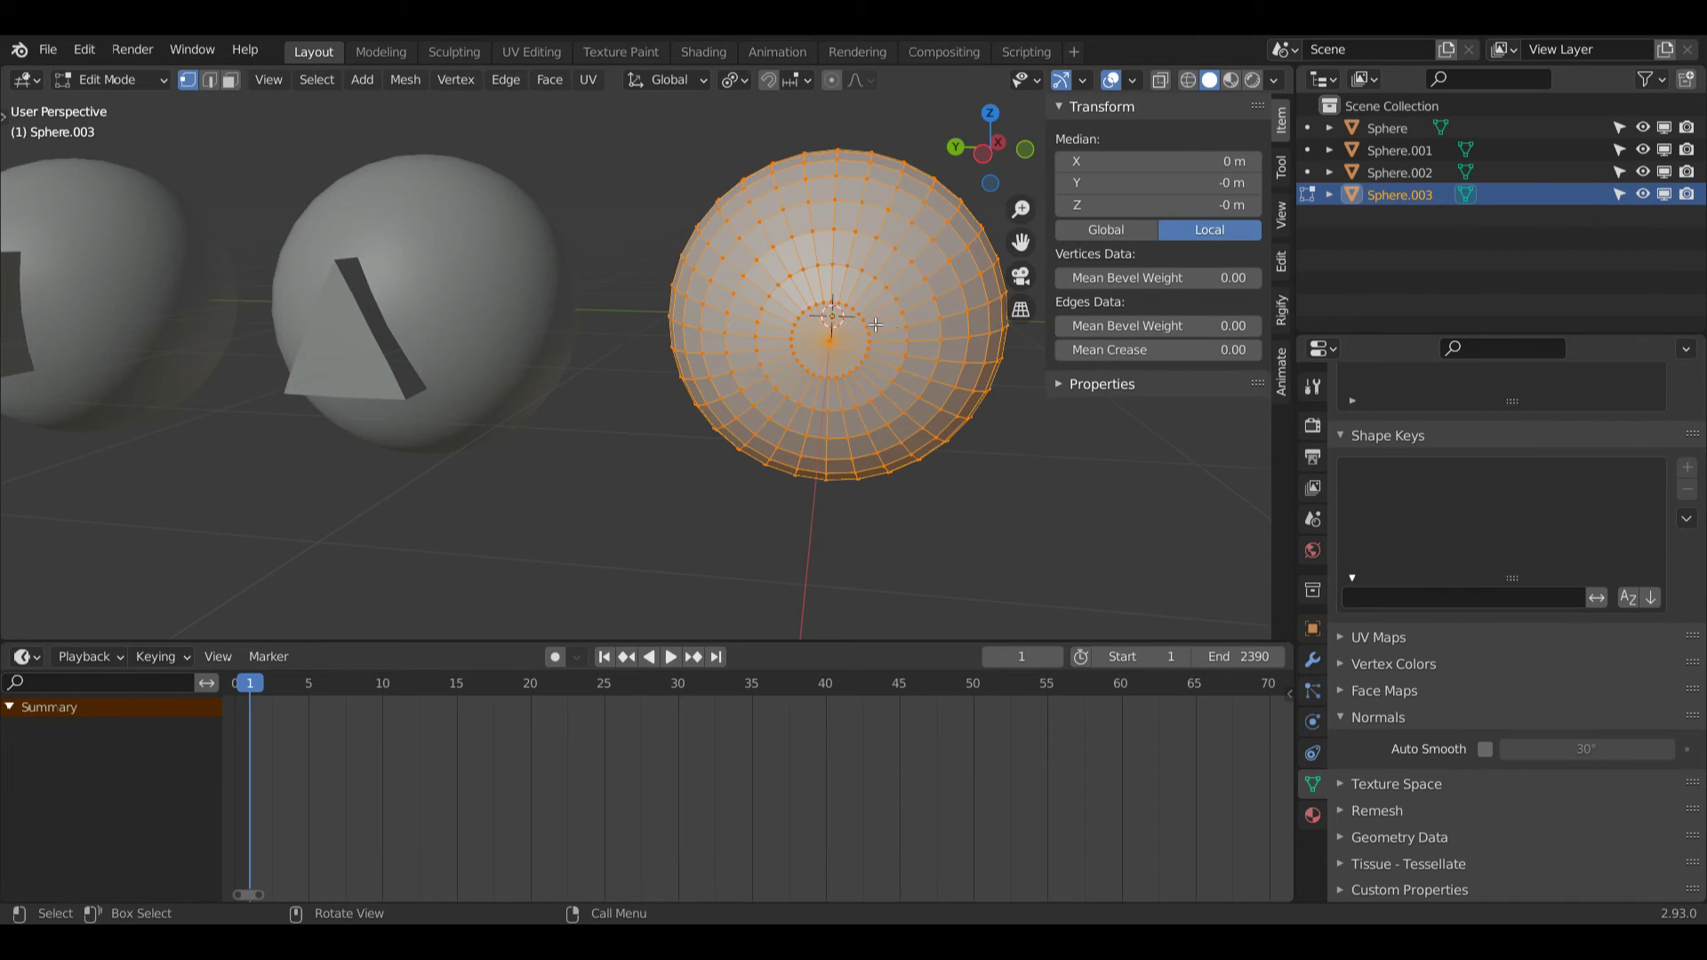
pyautogui.press('3')
pyautogui.hotkey('alt', 'a')
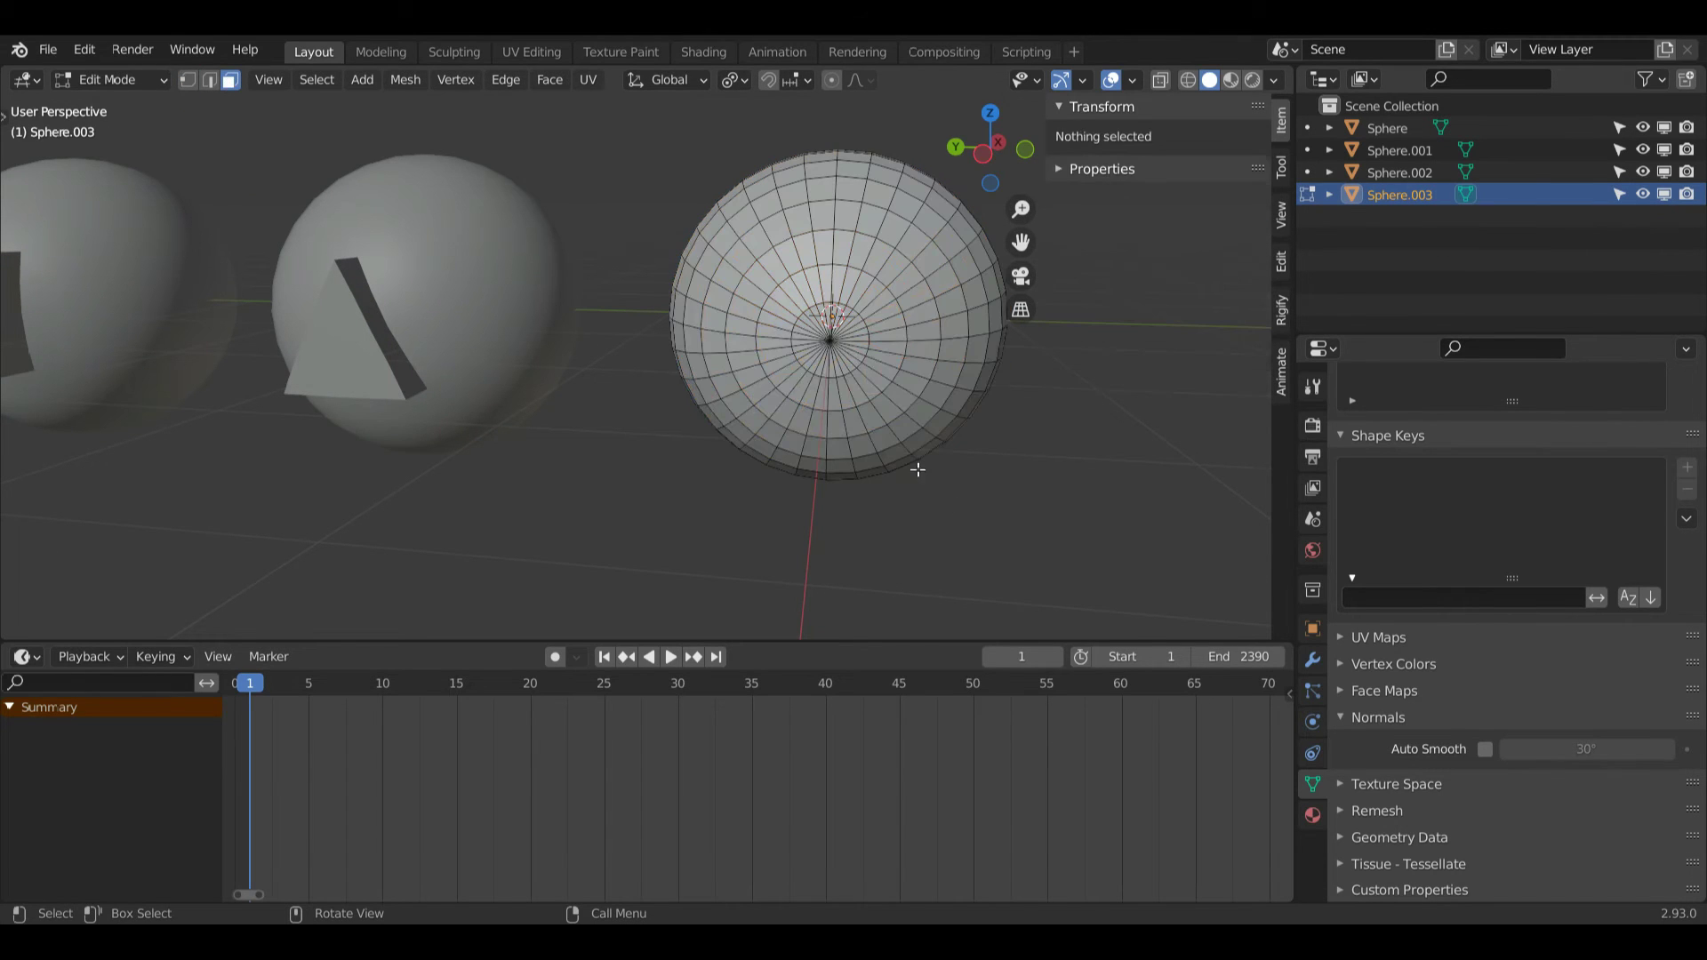
pyautogui.keyDown('alt'); pyautogui.click(794, 374); pyautogui.keyUp('alt')
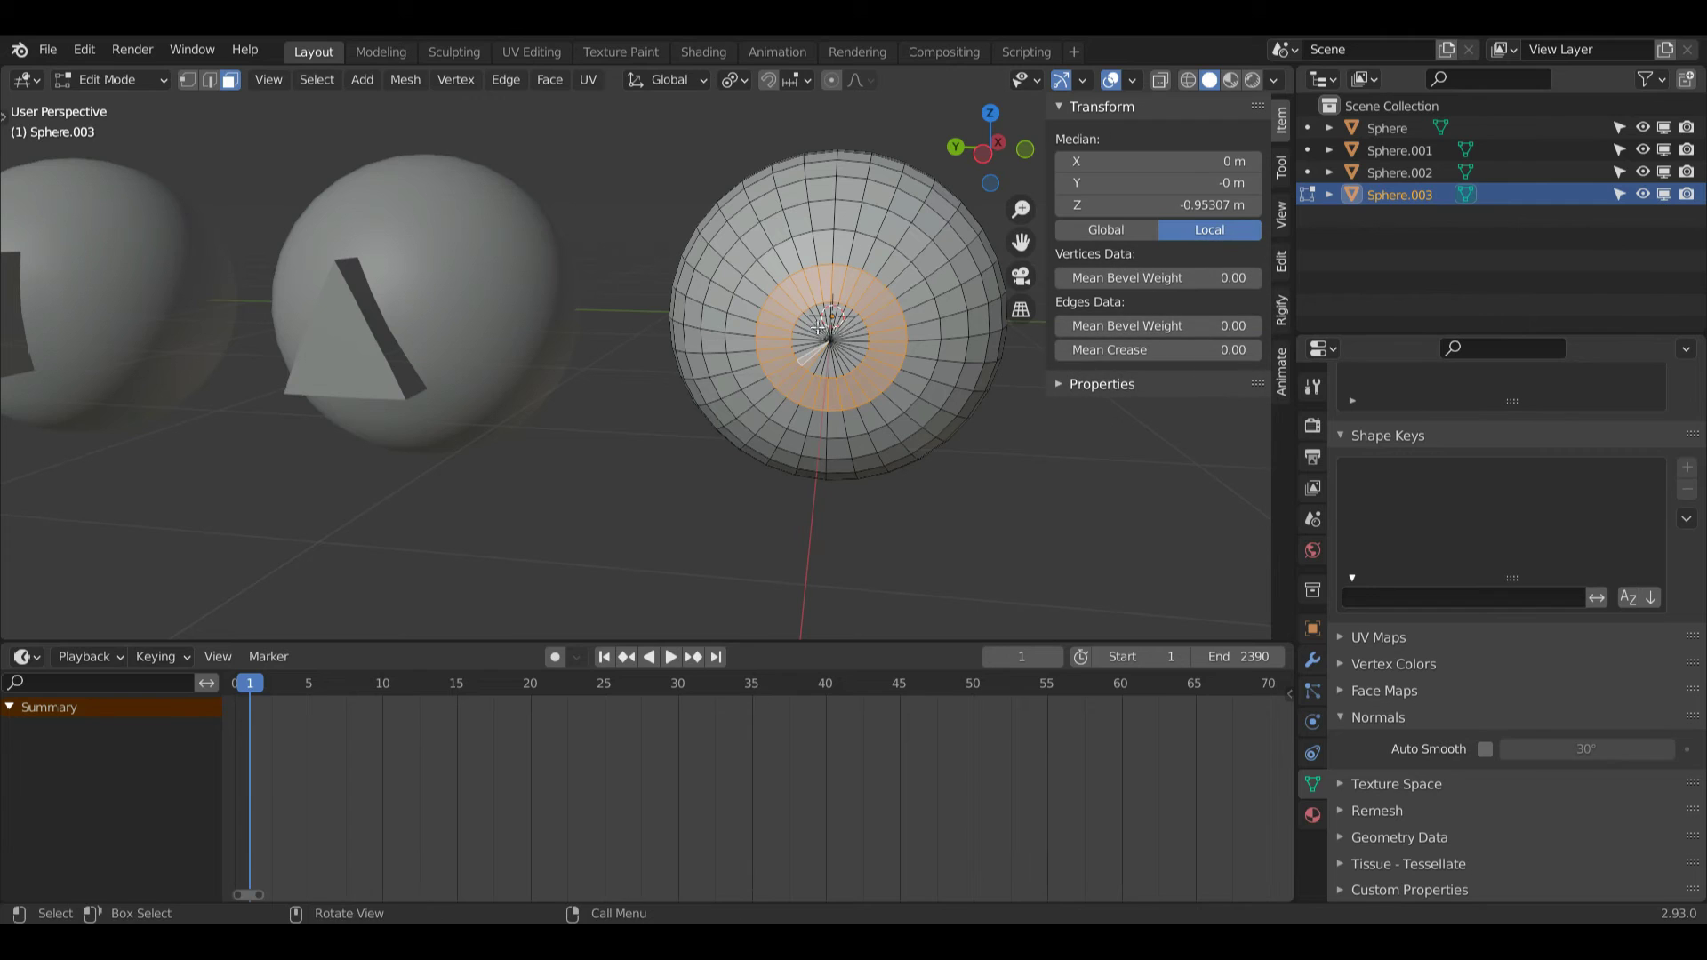
pyautogui.moveTo(790, 304); pyautogui.dragTo(877, 383)
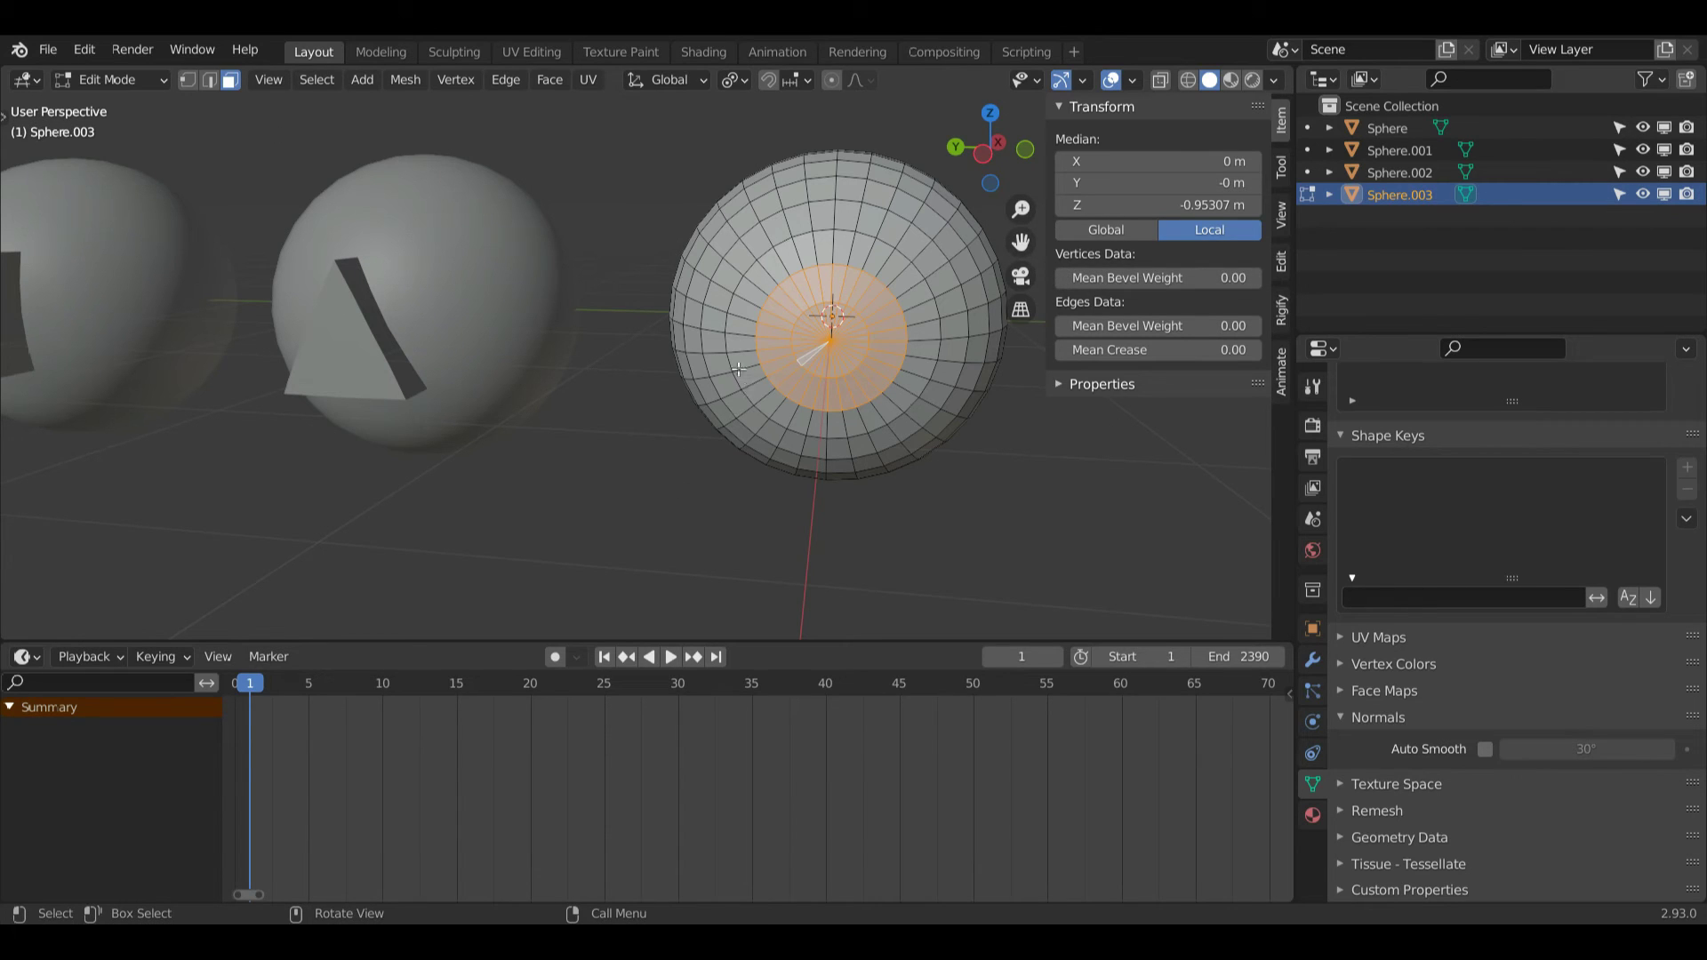
# - Show the viewport tools and set the active selection tool to Select Box
pyautogui.press('t')
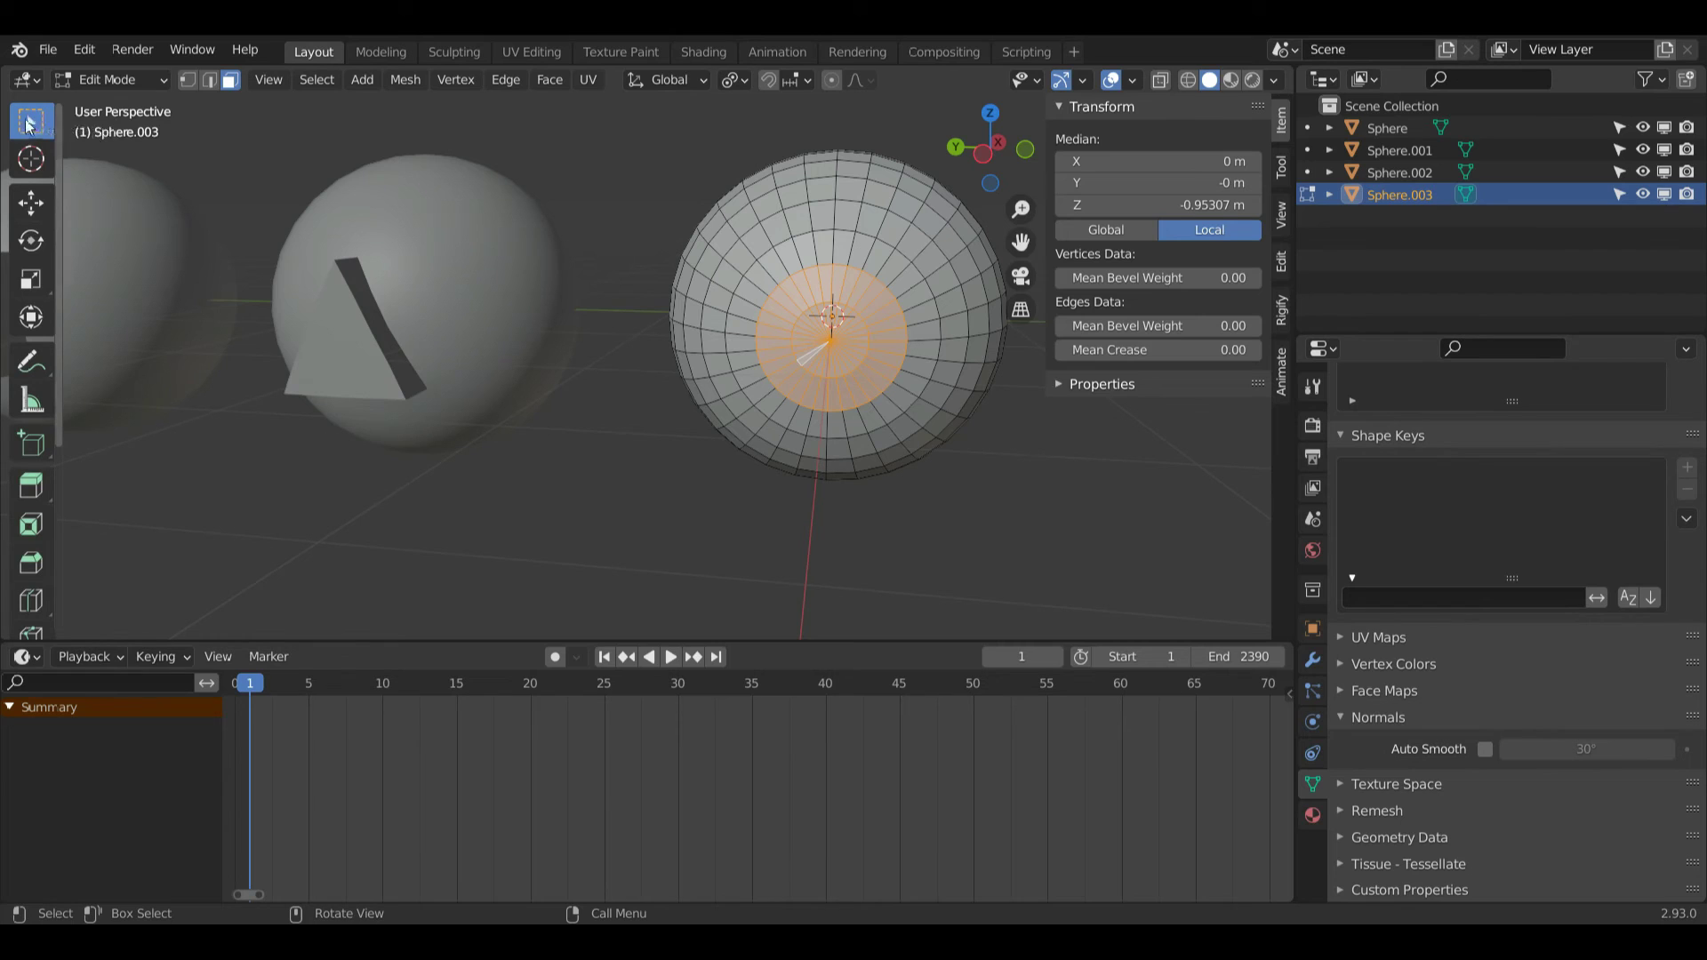
pyautogui.click(35, 126)
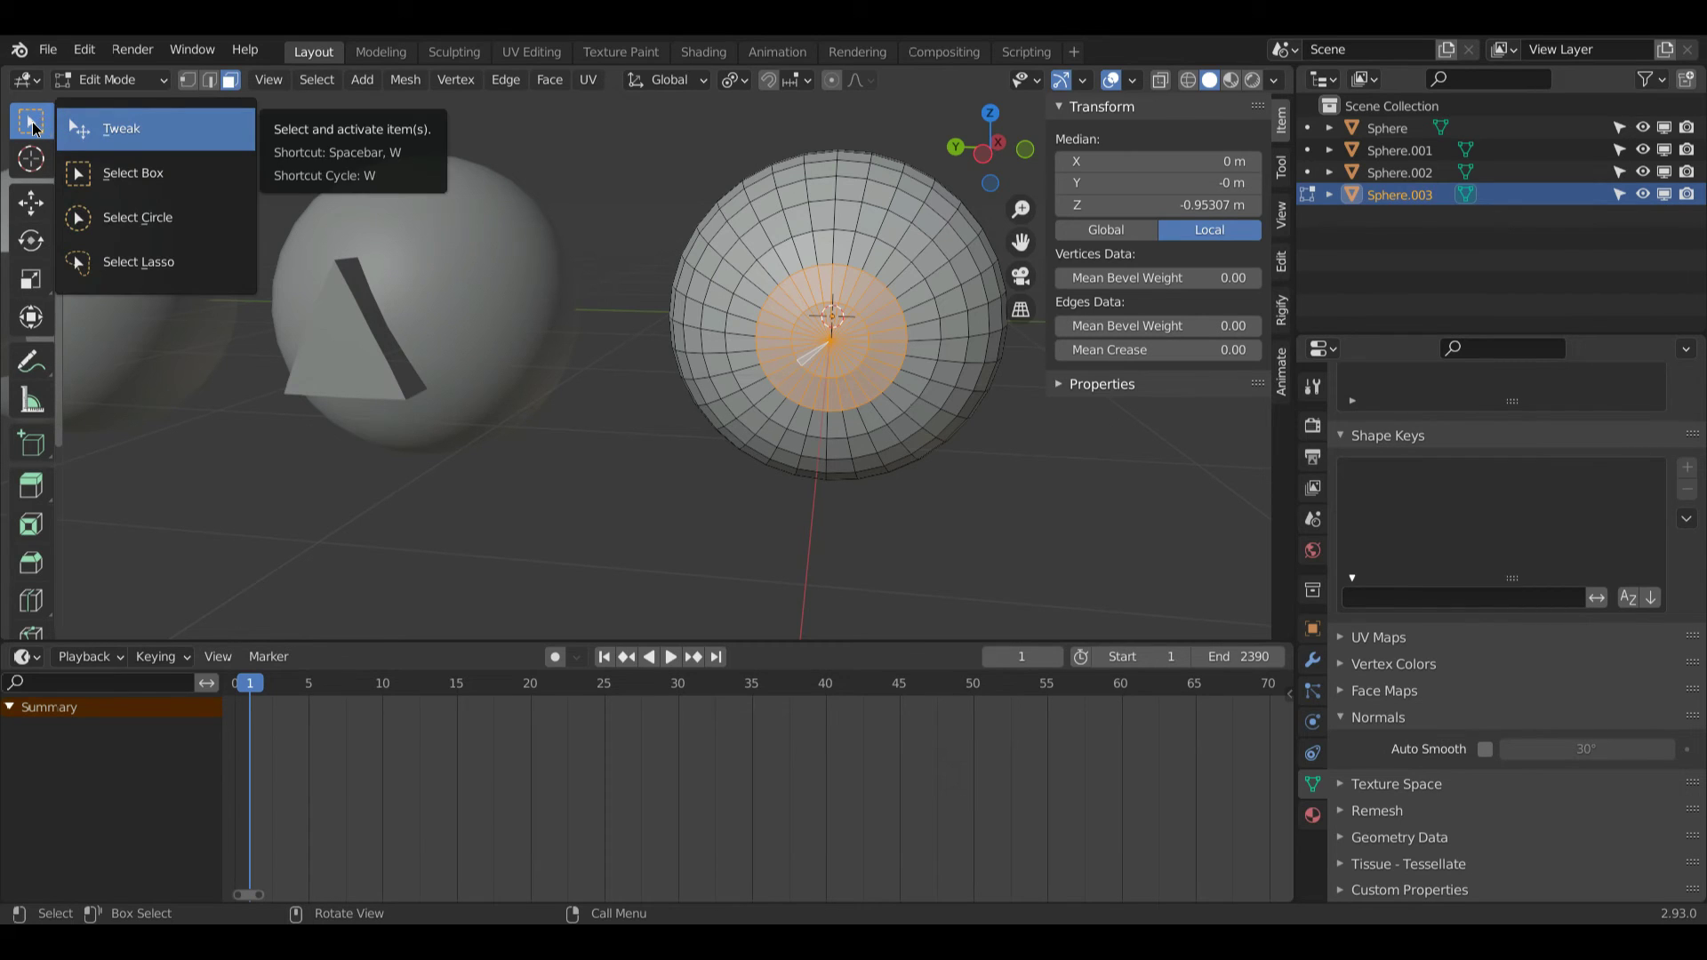
pyautogui.click(122, 180)
# - Extrude the circular cap of faces about 0.38 m into the sphere along the global X axis
pyautogui.moveTo(987, 304); pyautogui.dragTo(889, 309, button='middle')
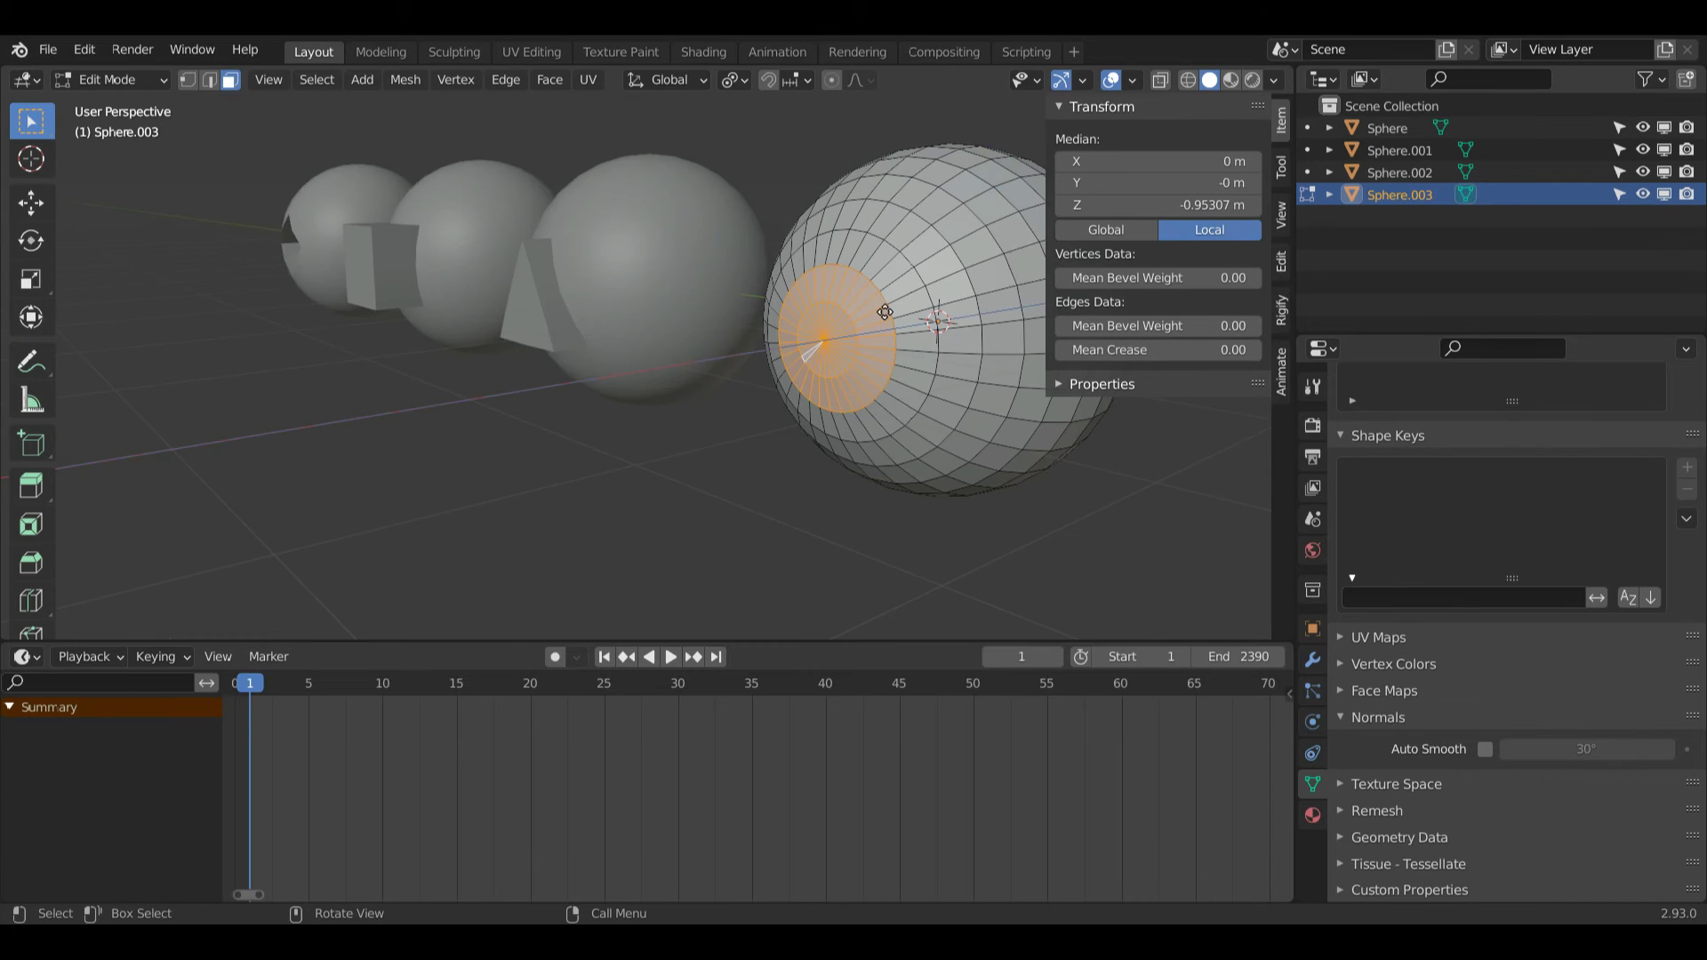
pyautogui.press('e')
pyautogui.press('x')
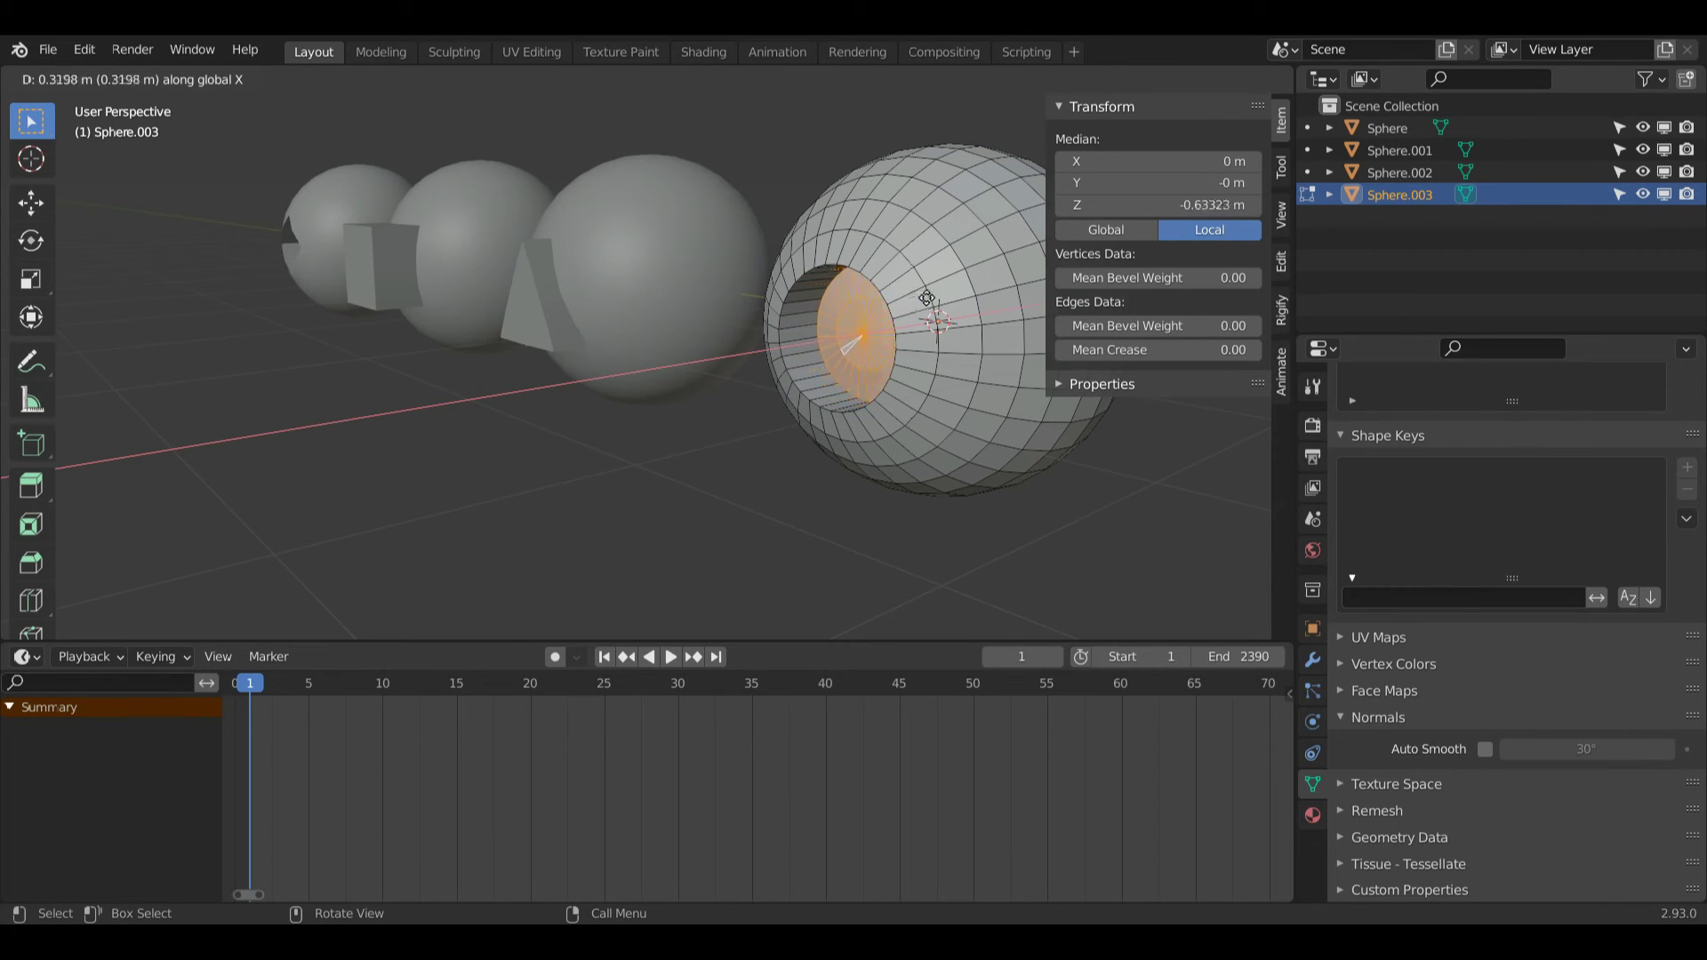
pyautogui.click(932, 300)
# - Flatten the recessed circular faces by scaling them to 0 along the X axis
pyautogui.moveTo(932, 300); pyautogui.dragTo(941, 211, button='middle')
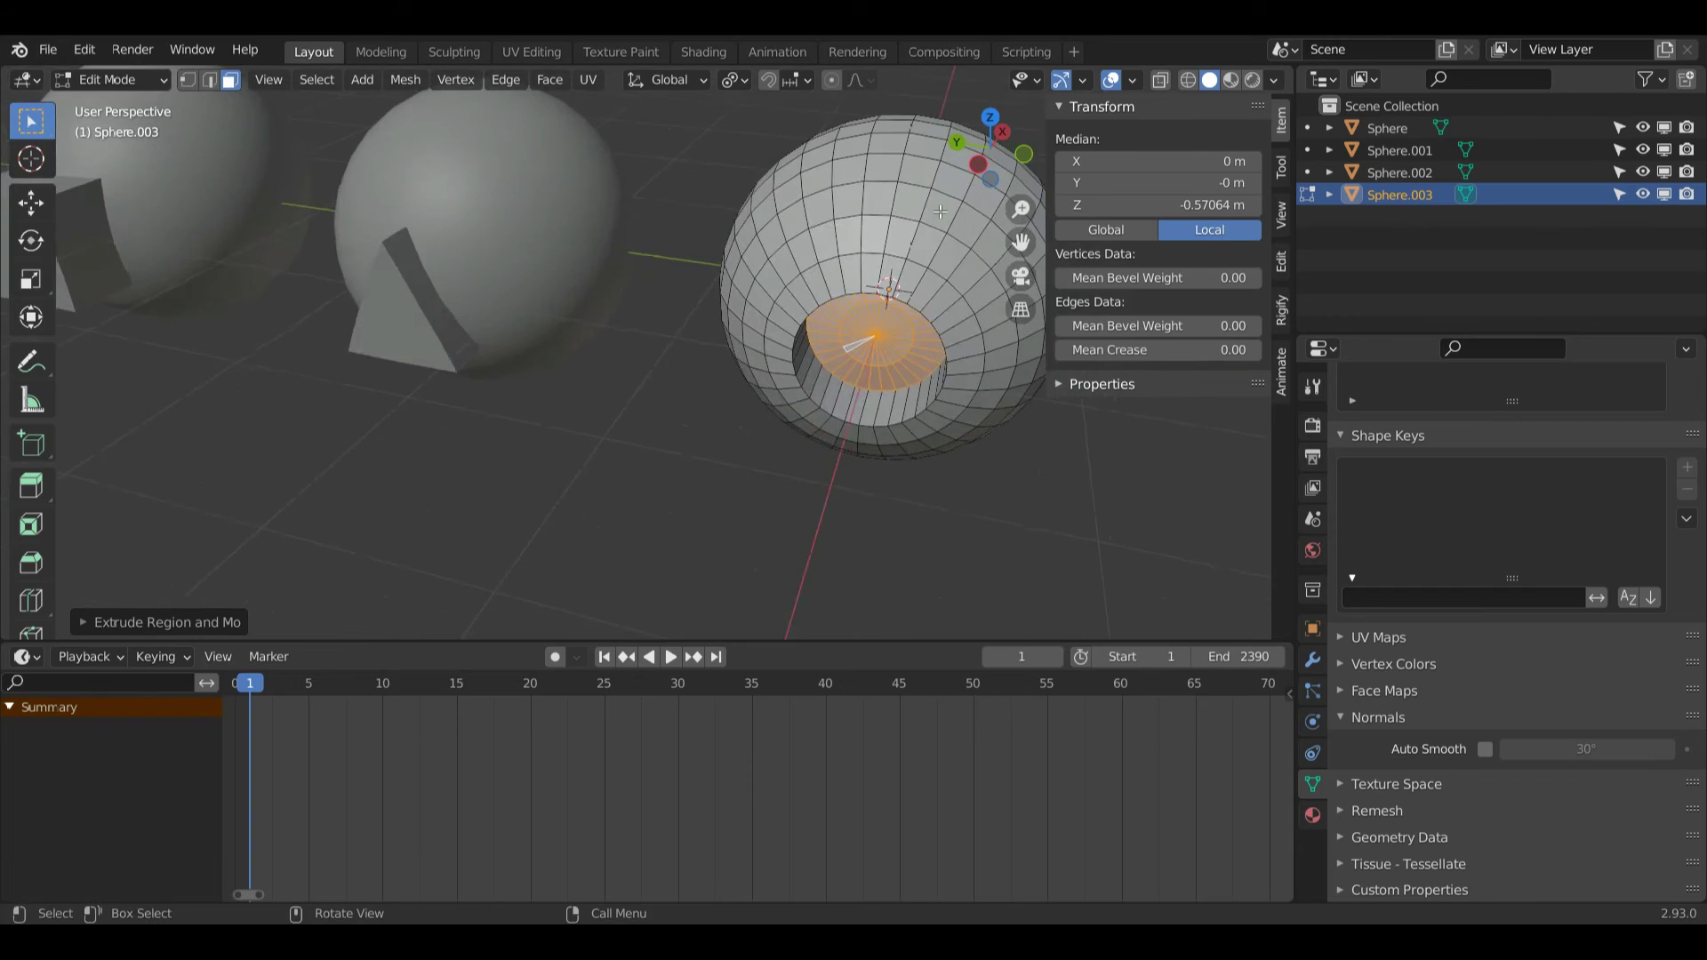
pyautogui.press('s')
pyautogui.press('x')
pyautogui.press('0')
pyautogui.press('Return')
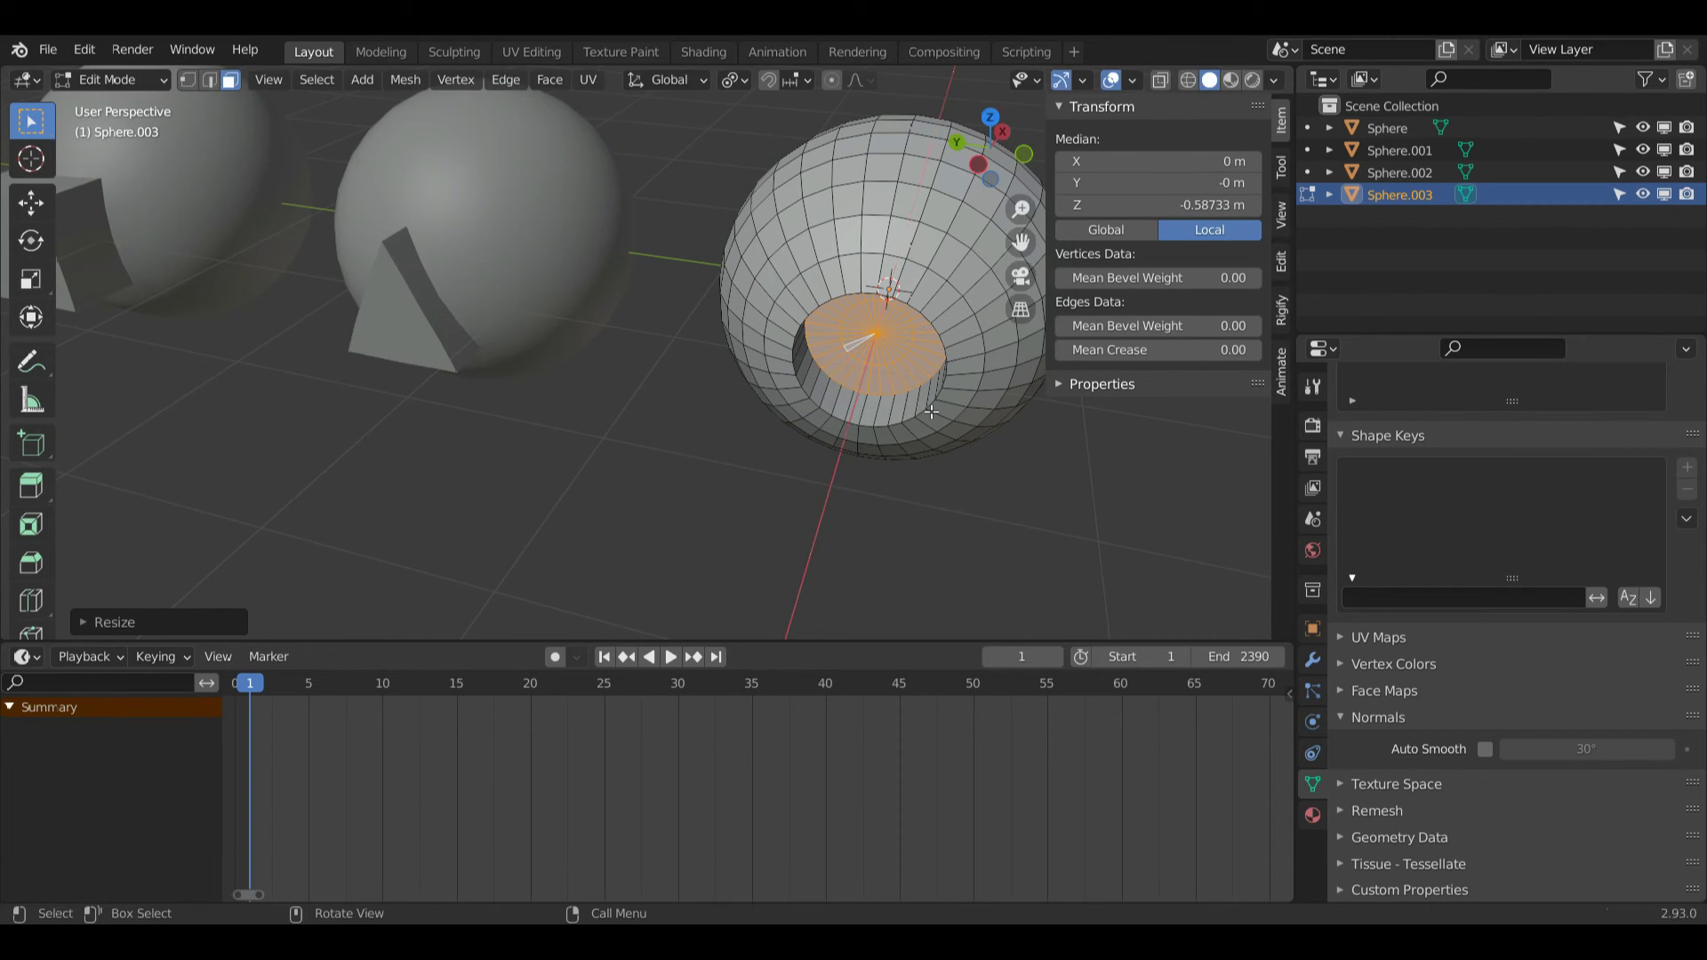
pyautogui.moveTo(1022, 131); pyautogui.dragTo(1023, 96)
# - Return to Object Mode, shade the circular-hole sphere smooth and enable its Auto Smooth at 30°
pyautogui.hotkey('ctrl', 'Tab')
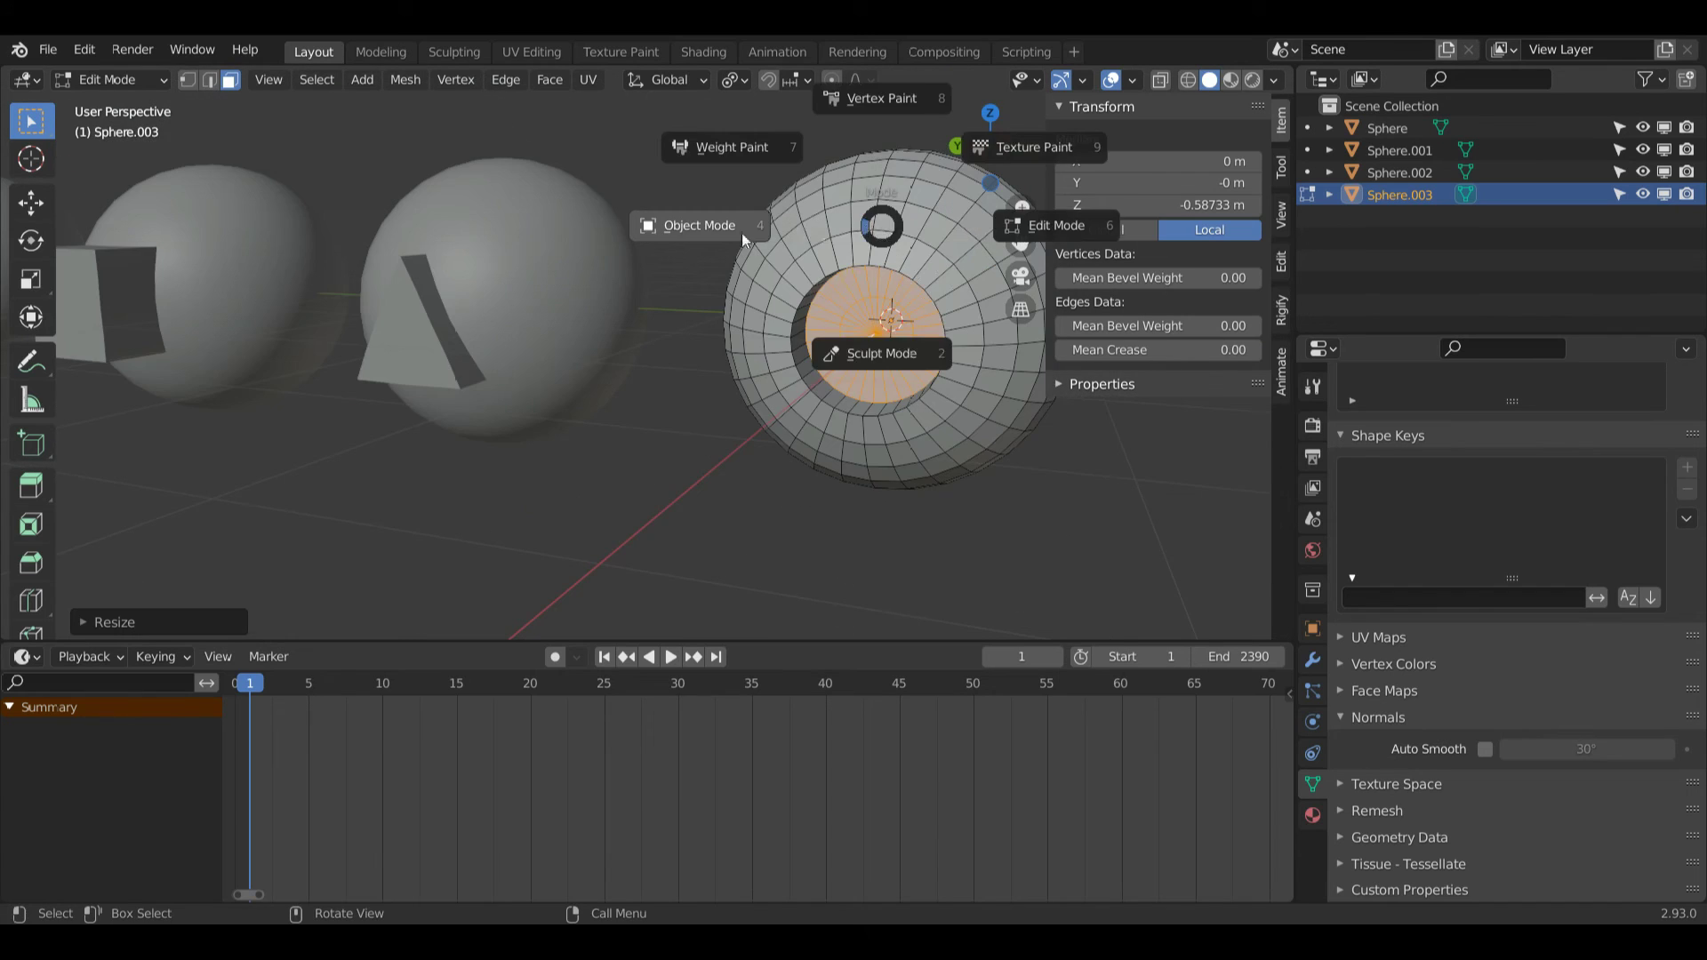
pyautogui.click(707, 227)
pyautogui.rightClick(985, 455)
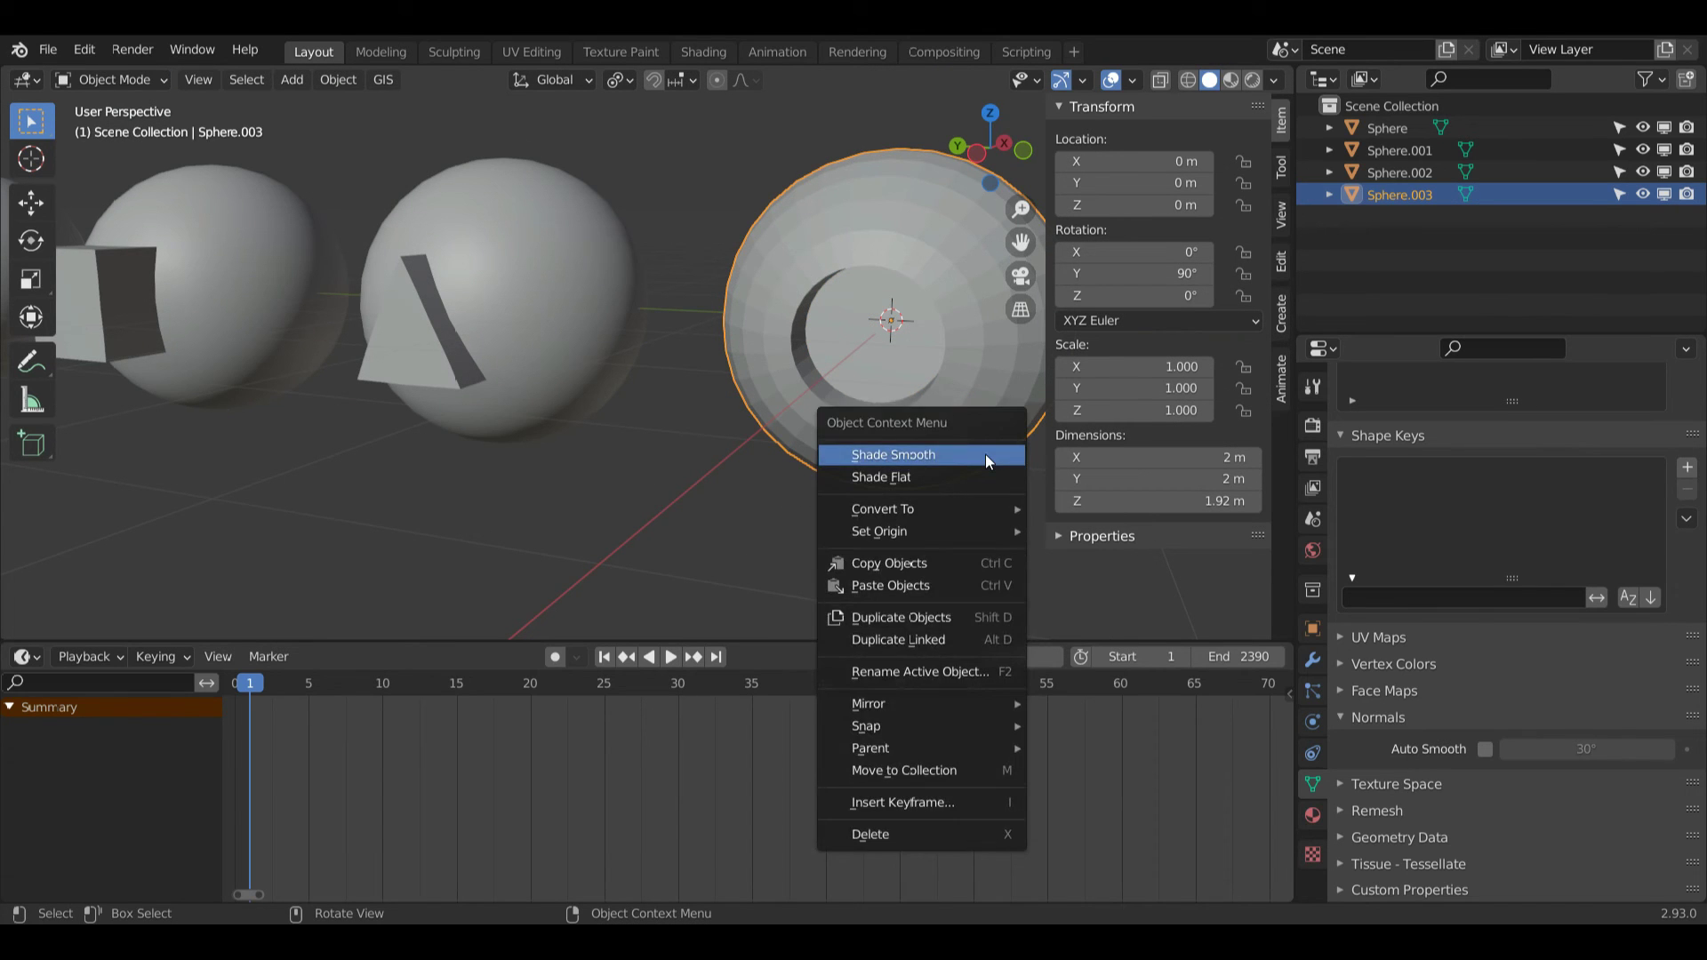
pyautogui.click(1485, 749)
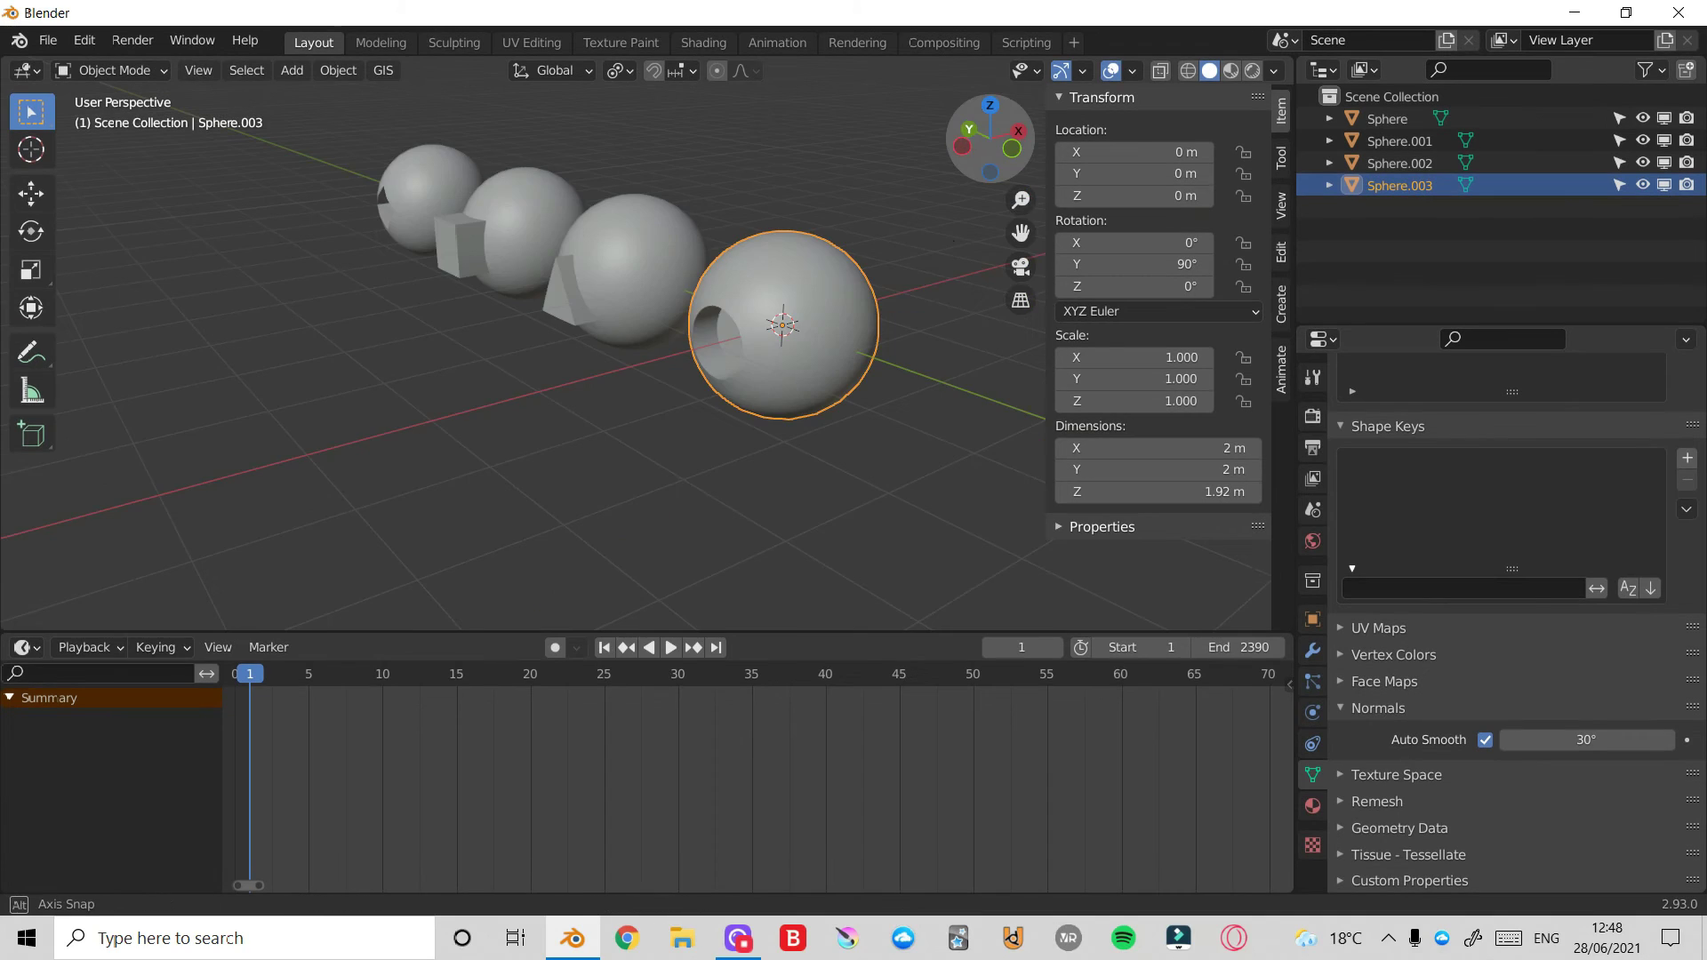
# - Move the circular-hole sphere about 11.2 m along the Y axis, beyond the diamond sphere
pyautogui.moveTo(987, 142); pyautogui.dragTo(926, 172)
pyautogui.press('g')
pyautogui.press('y')
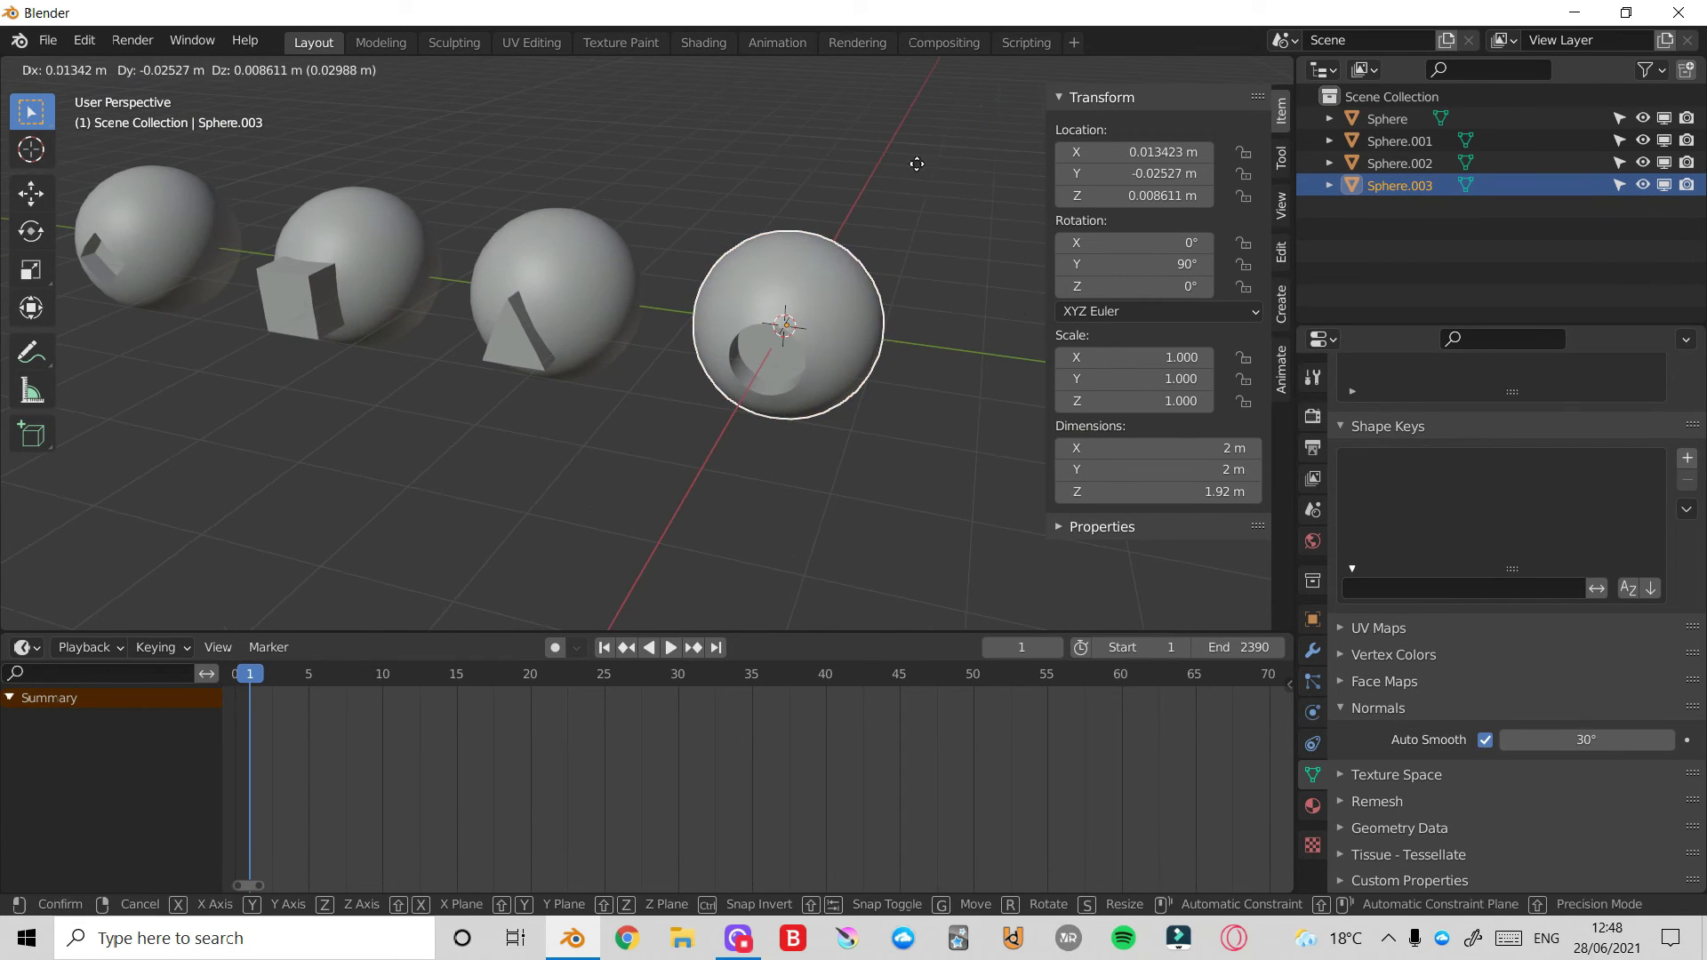
pyautogui.click(971, 360)
# - Add another UV sphere at the world origin
pyautogui.hotkey('shift', 'a')
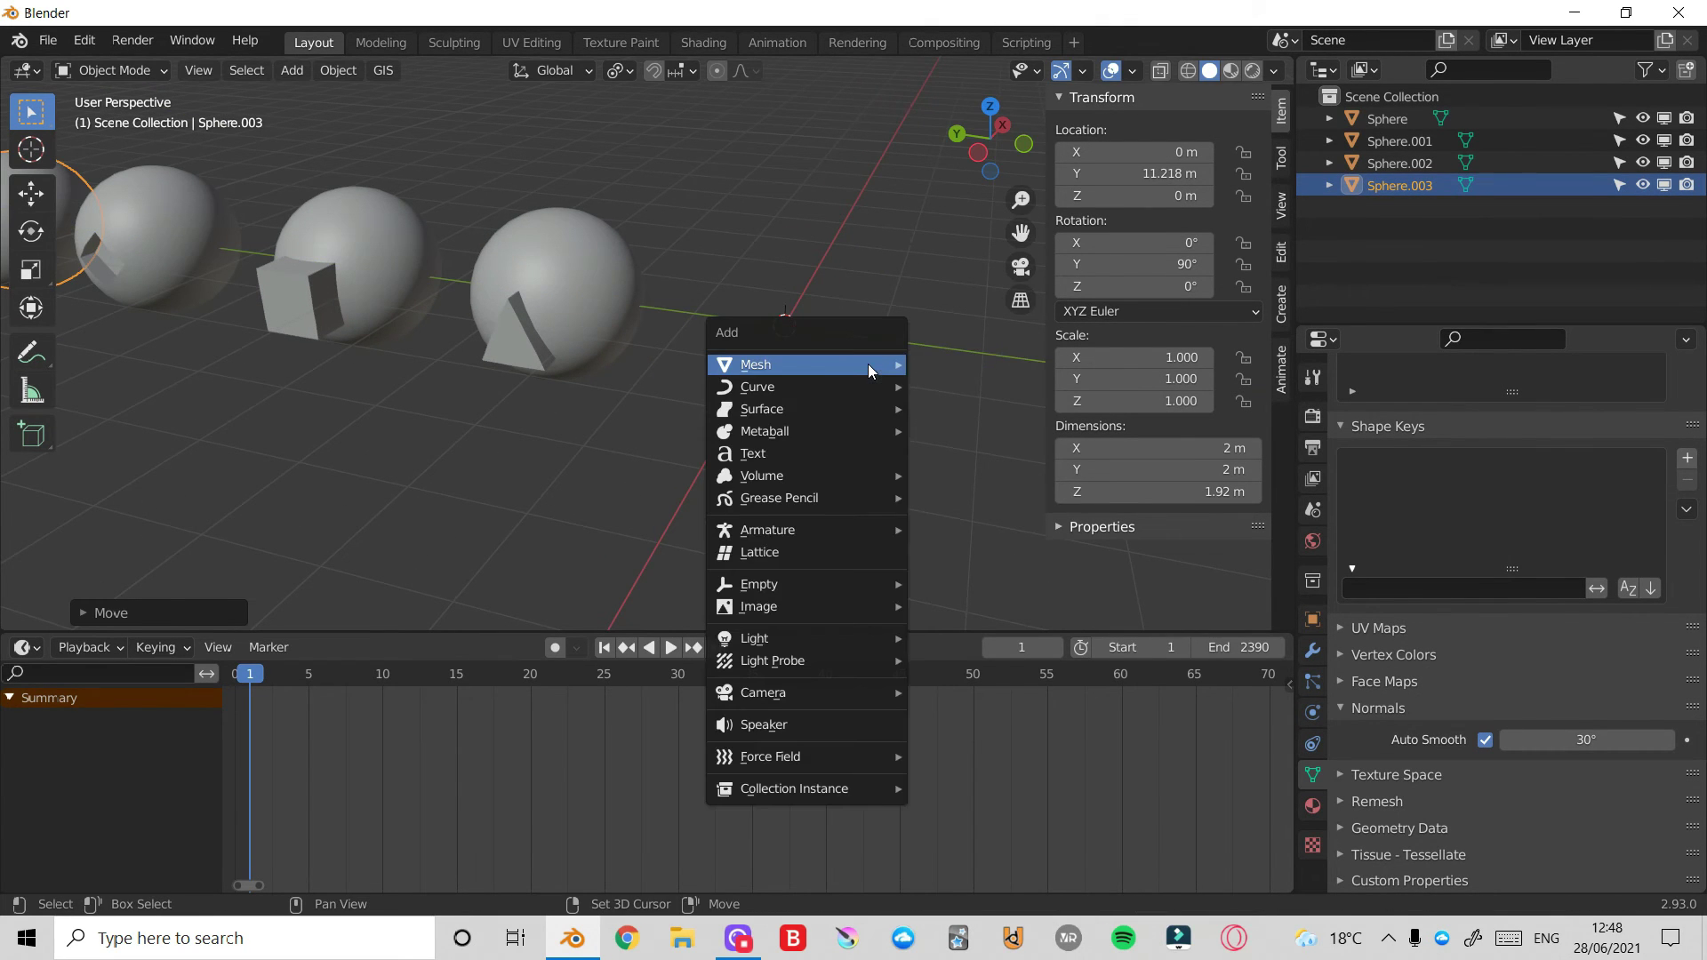
pyautogui.moveTo(867, 364)
pyautogui.click(965, 429)
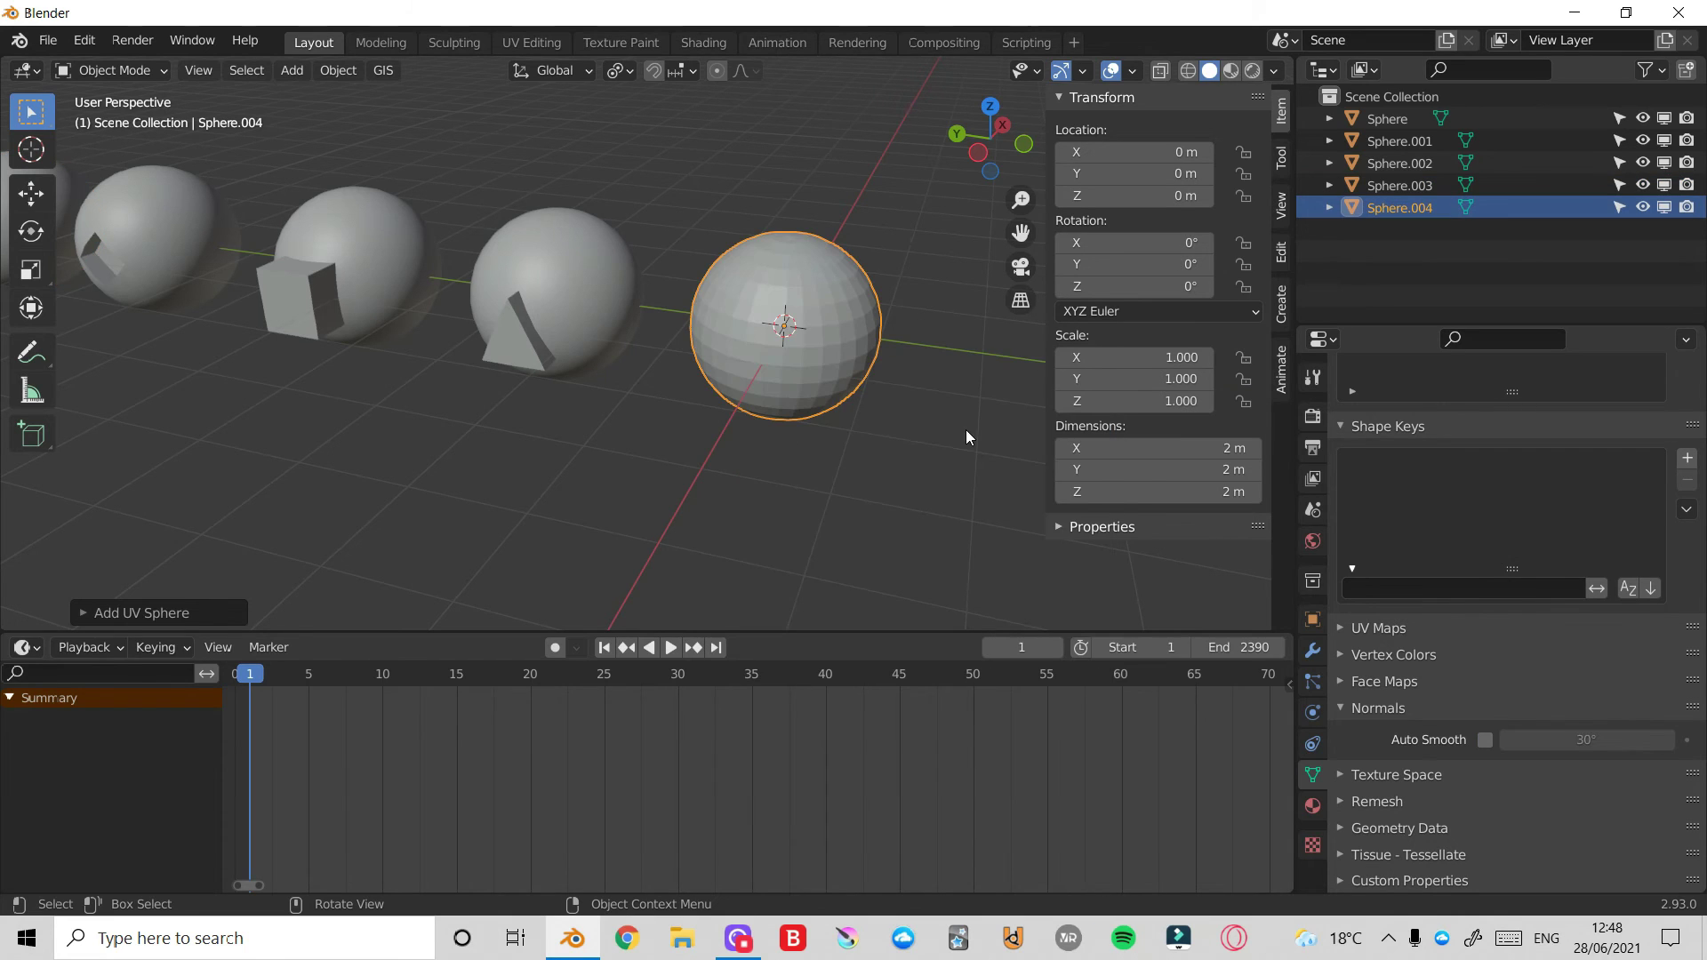
pyautogui.moveTo(978, 153)
pyautogui.mouseDown()
pyautogui.moveTo(902, 156)
pyautogui.moveTo(885, 190)
pyautogui.moveTo(969, 182)
pyautogui.mouseUp()
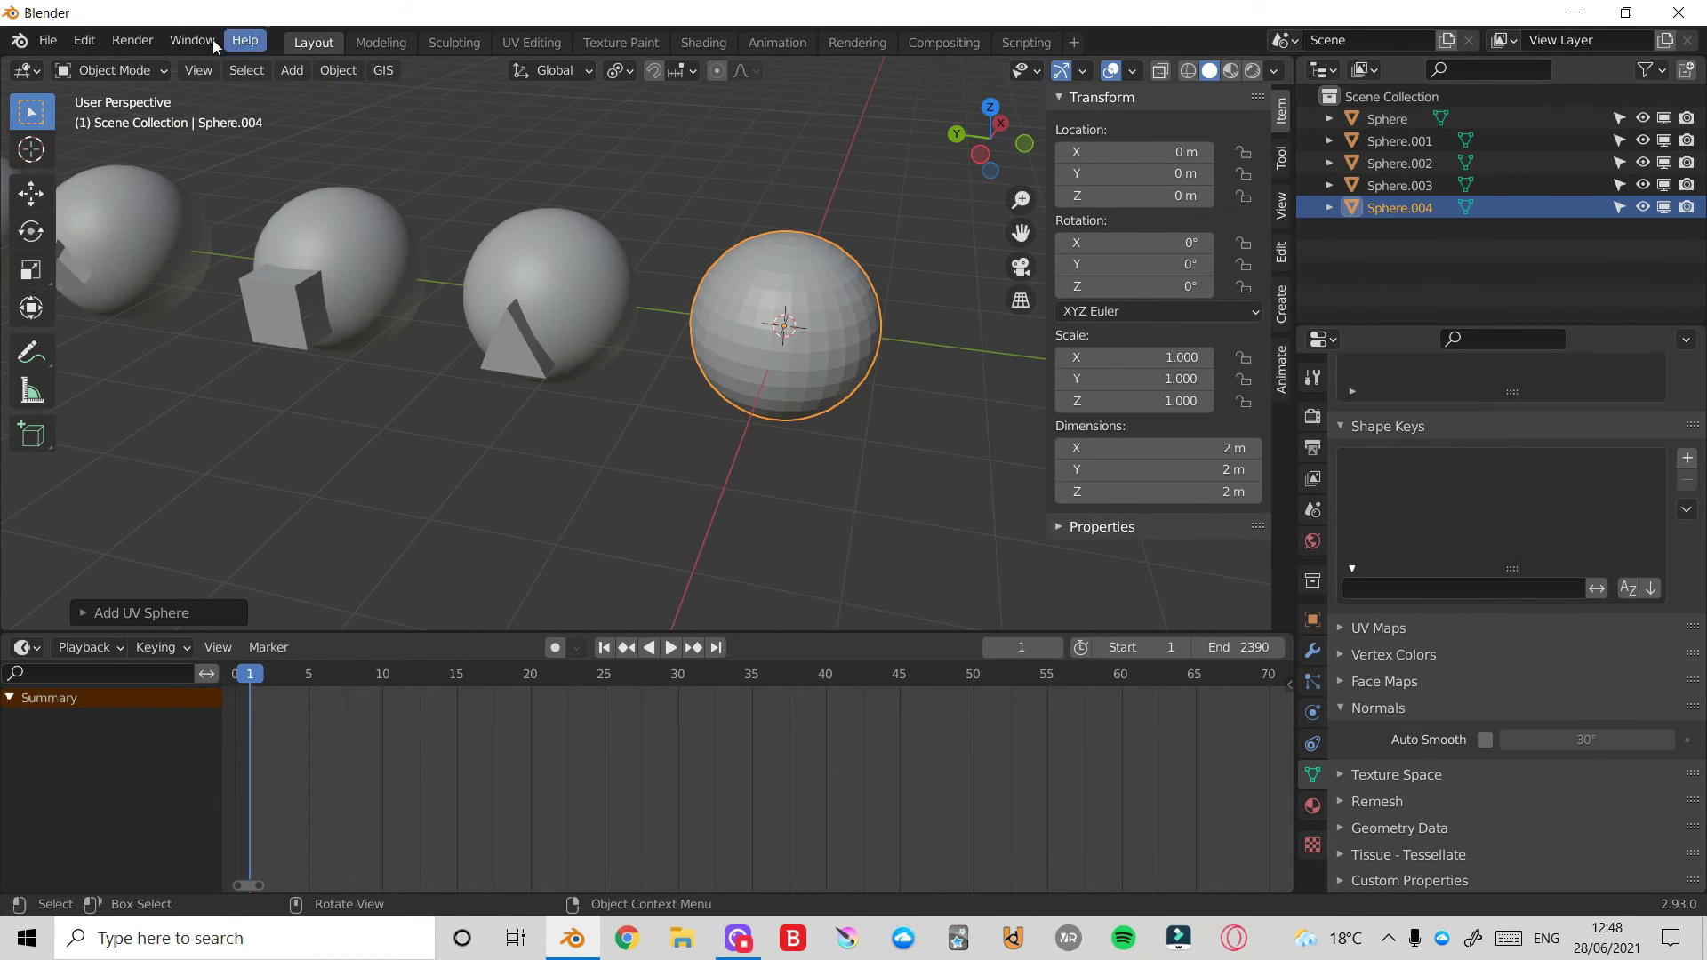
# - Search the add-on preferences for "loop" and enable the Mesh: LoopTools add-on
pyautogui.click(92, 43)
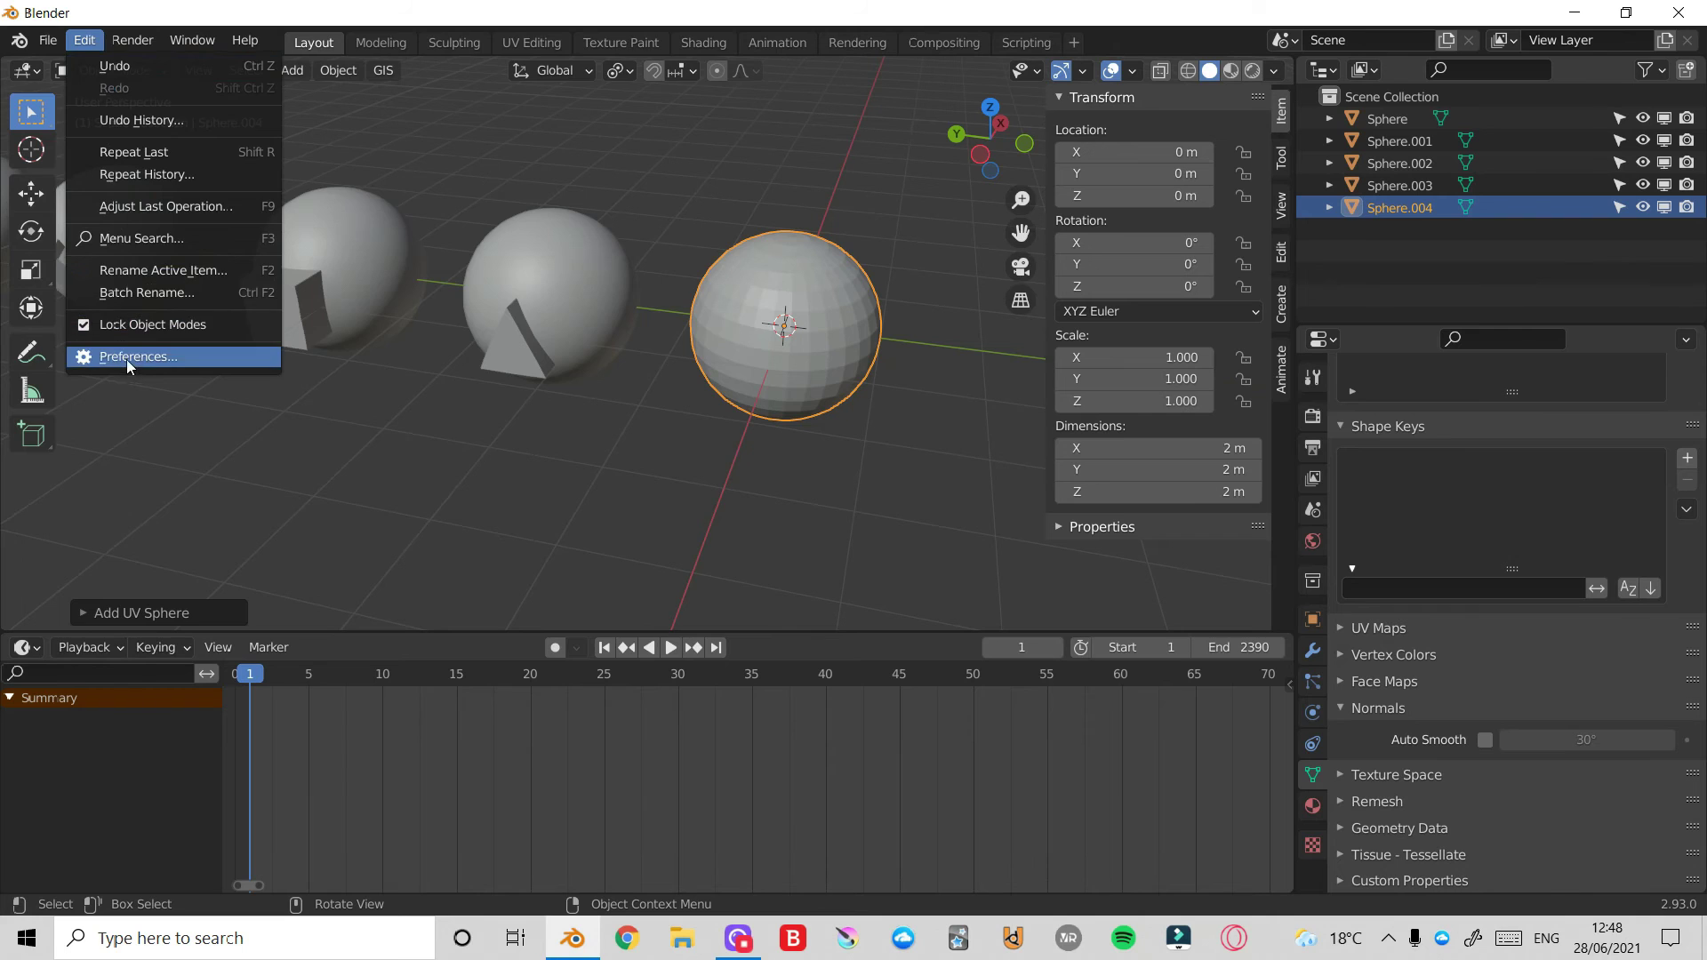
pyautogui.click(160, 358)
pyautogui.click(624, 119)
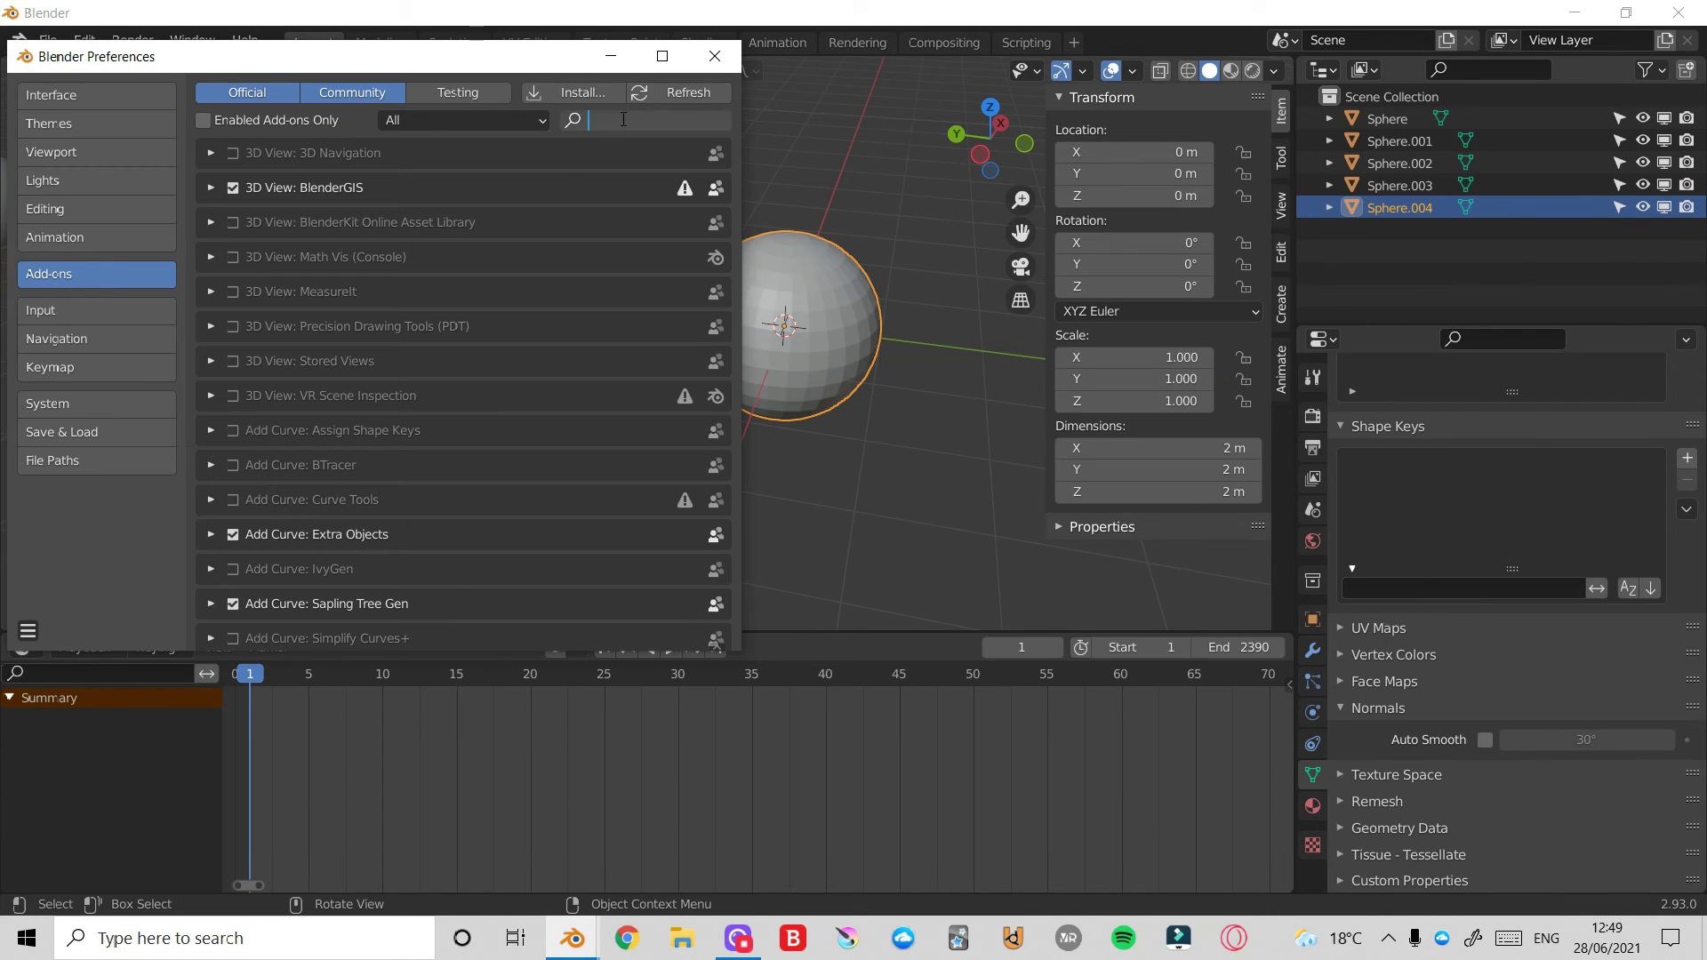
pyautogui.write('loop')
pyautogui.click(233, 154)
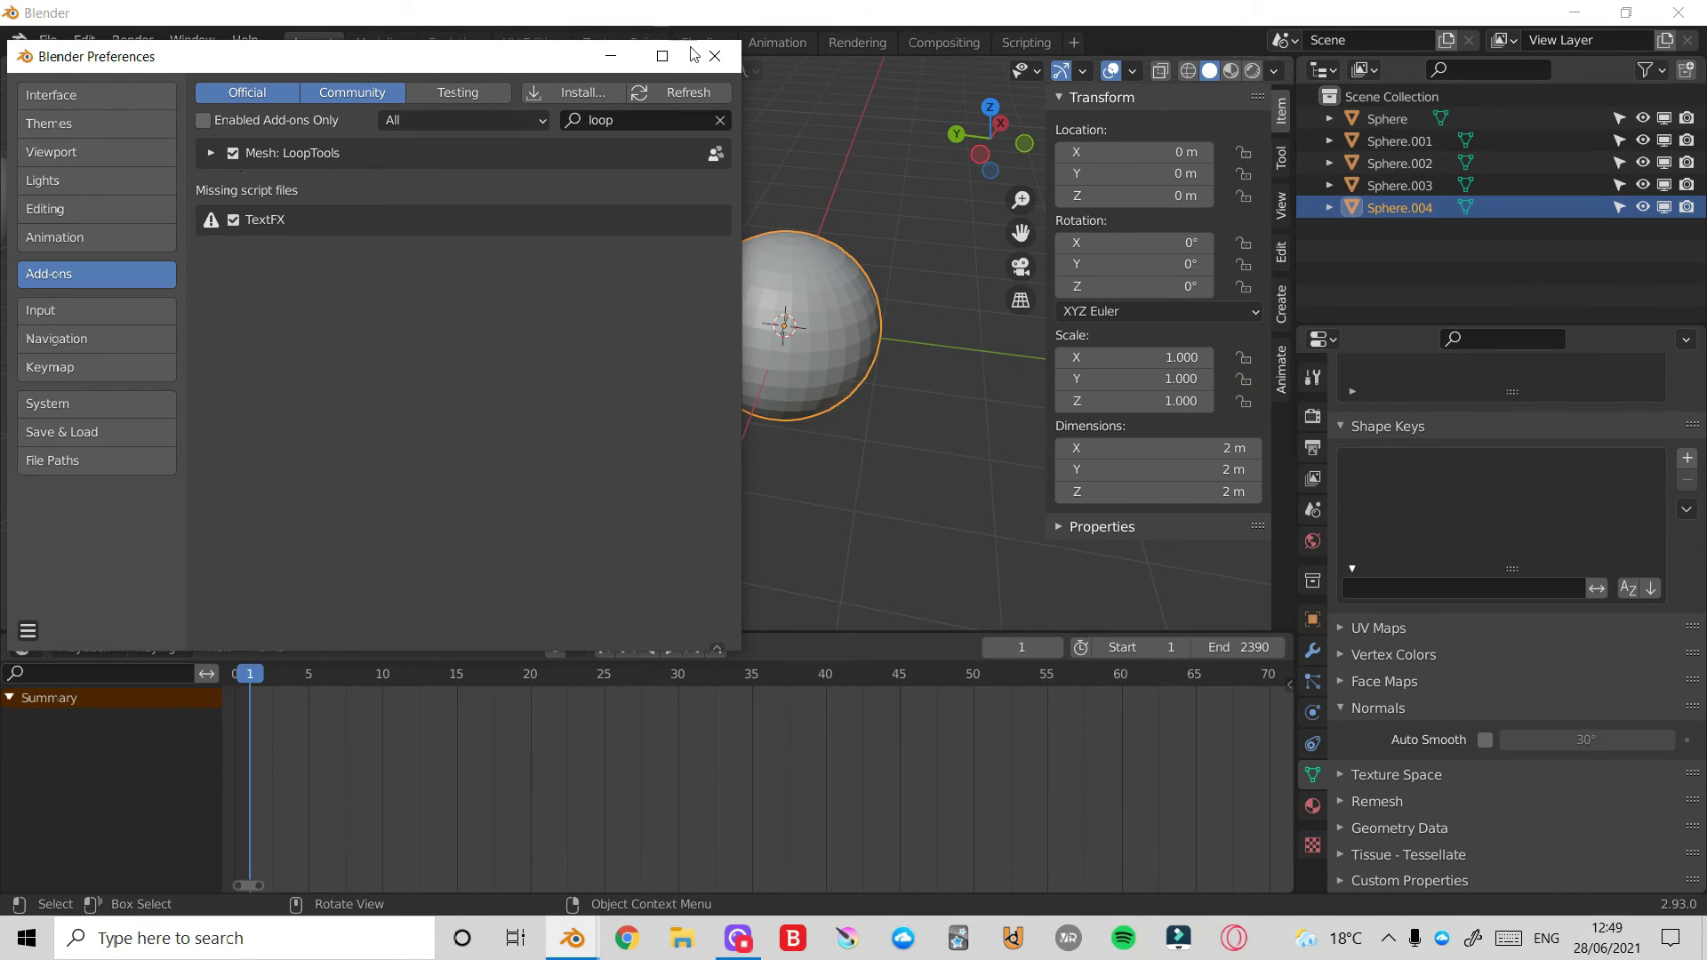
# - Save the preferences with LoopTools enabled and close the Preferences window
pyautogui.click(28, 633)
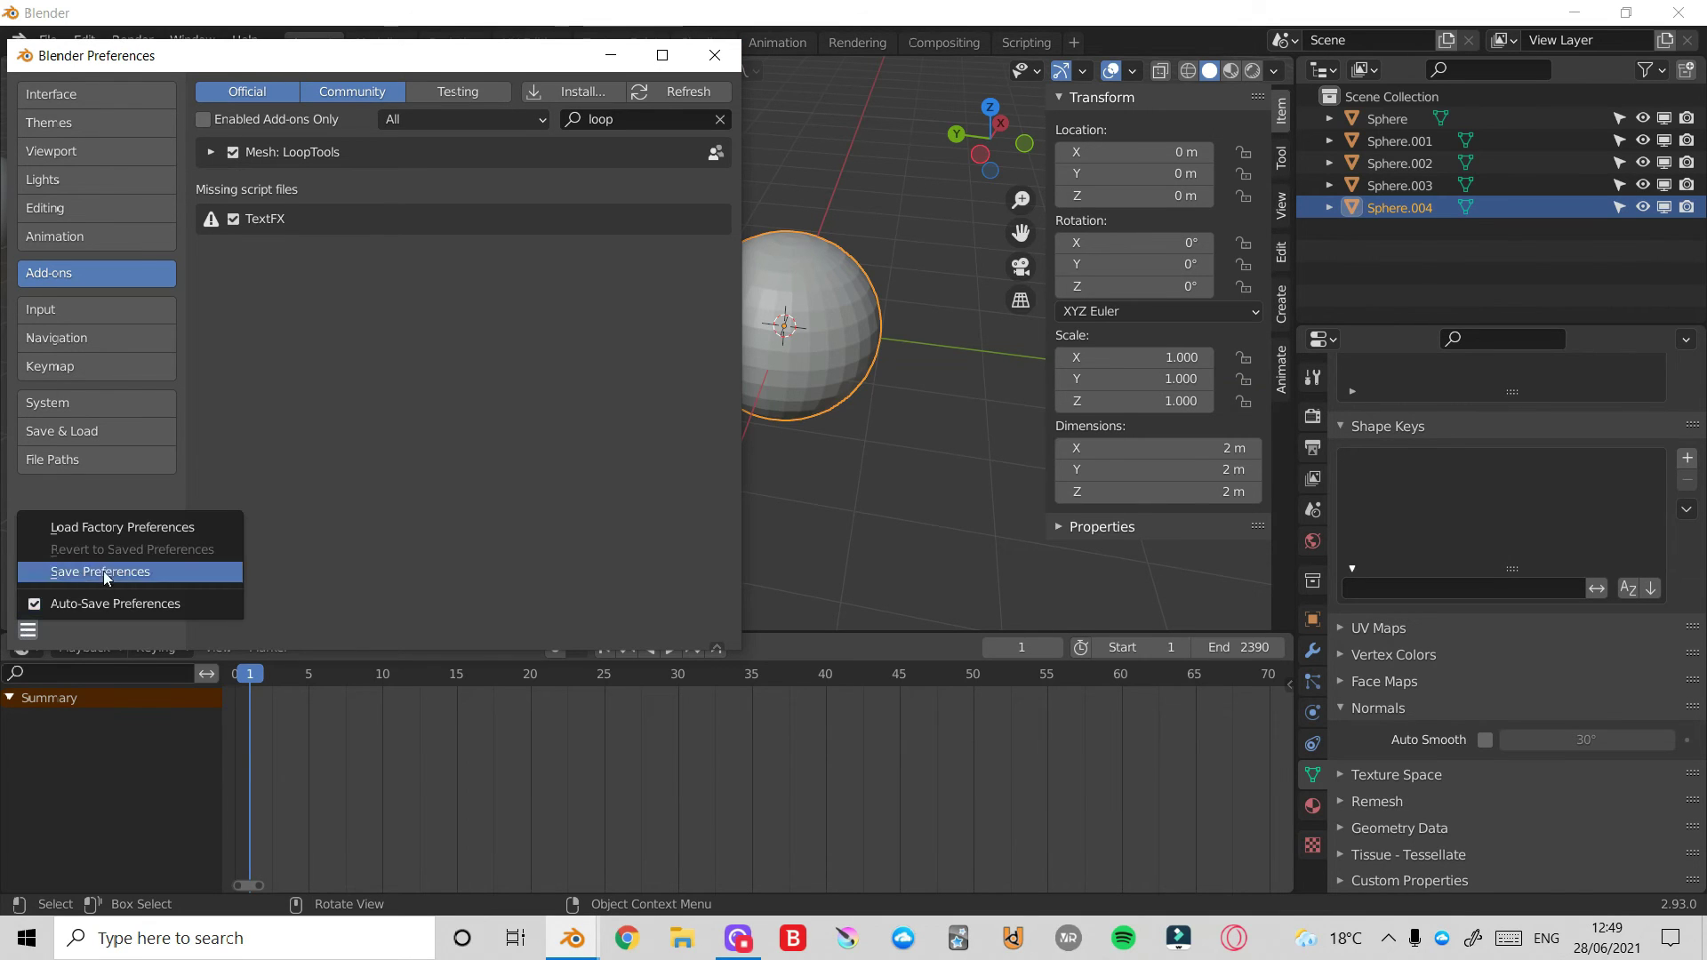
pyautogui.click(93, 585)
pyautogui.click(29, 629)
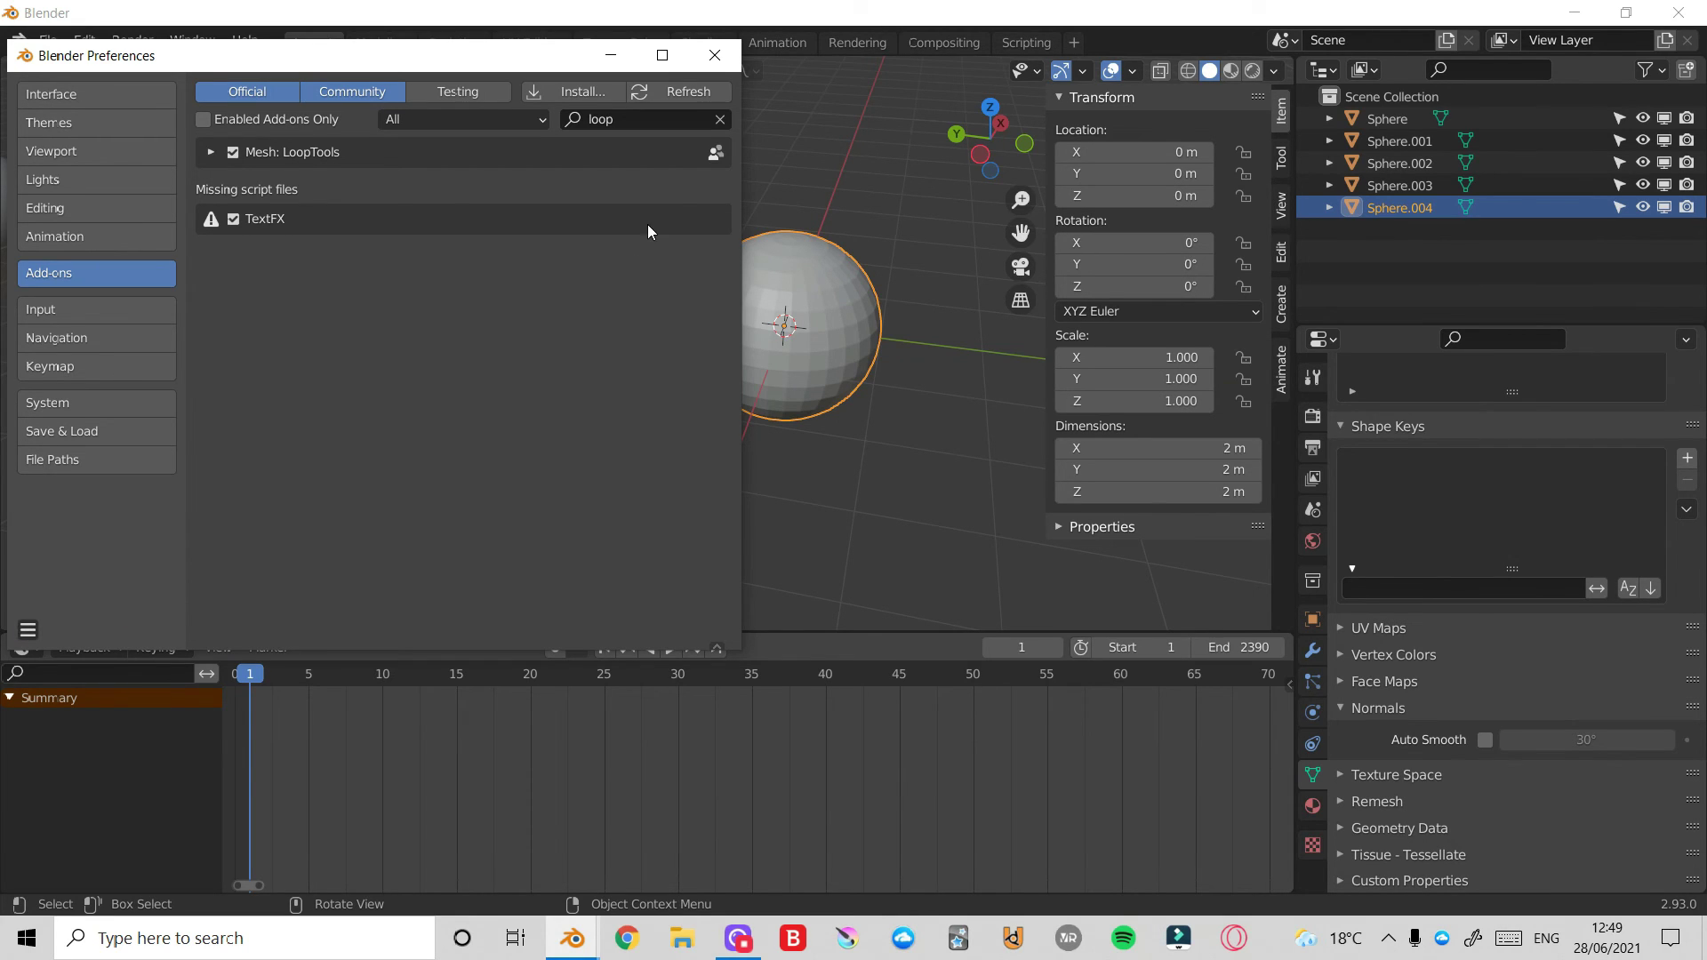
pyautogui.click(716, 57)
# - Enter Edit Mode on the new UV sphere and select a 4 by 4 block of faces on its front side
pyautogui.moveTo(1016, 165); pyautogui.dragTo(1012, 141)
pyautogui.moveTo(1021, 201); pyautogui.dragTo(1021, 168)
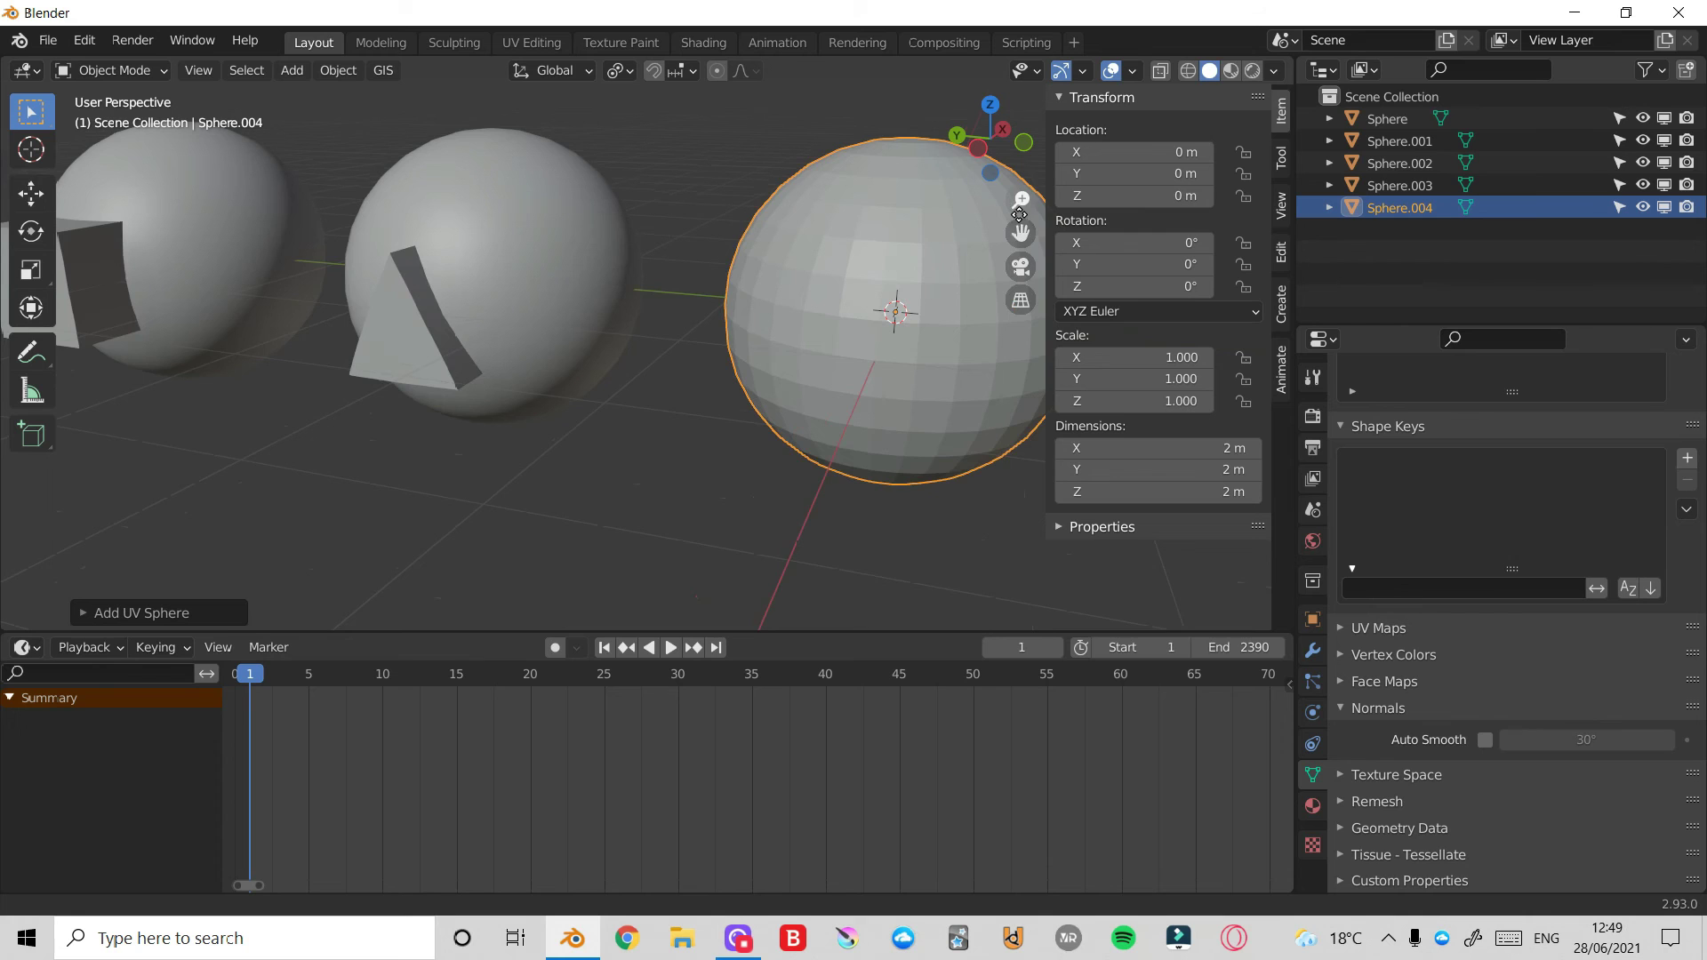
pyautogui.moveTo(1021, 233); pyautogui.dragTo(893, 250)
pyautogui.hotkey('ctrl', 'Tab')
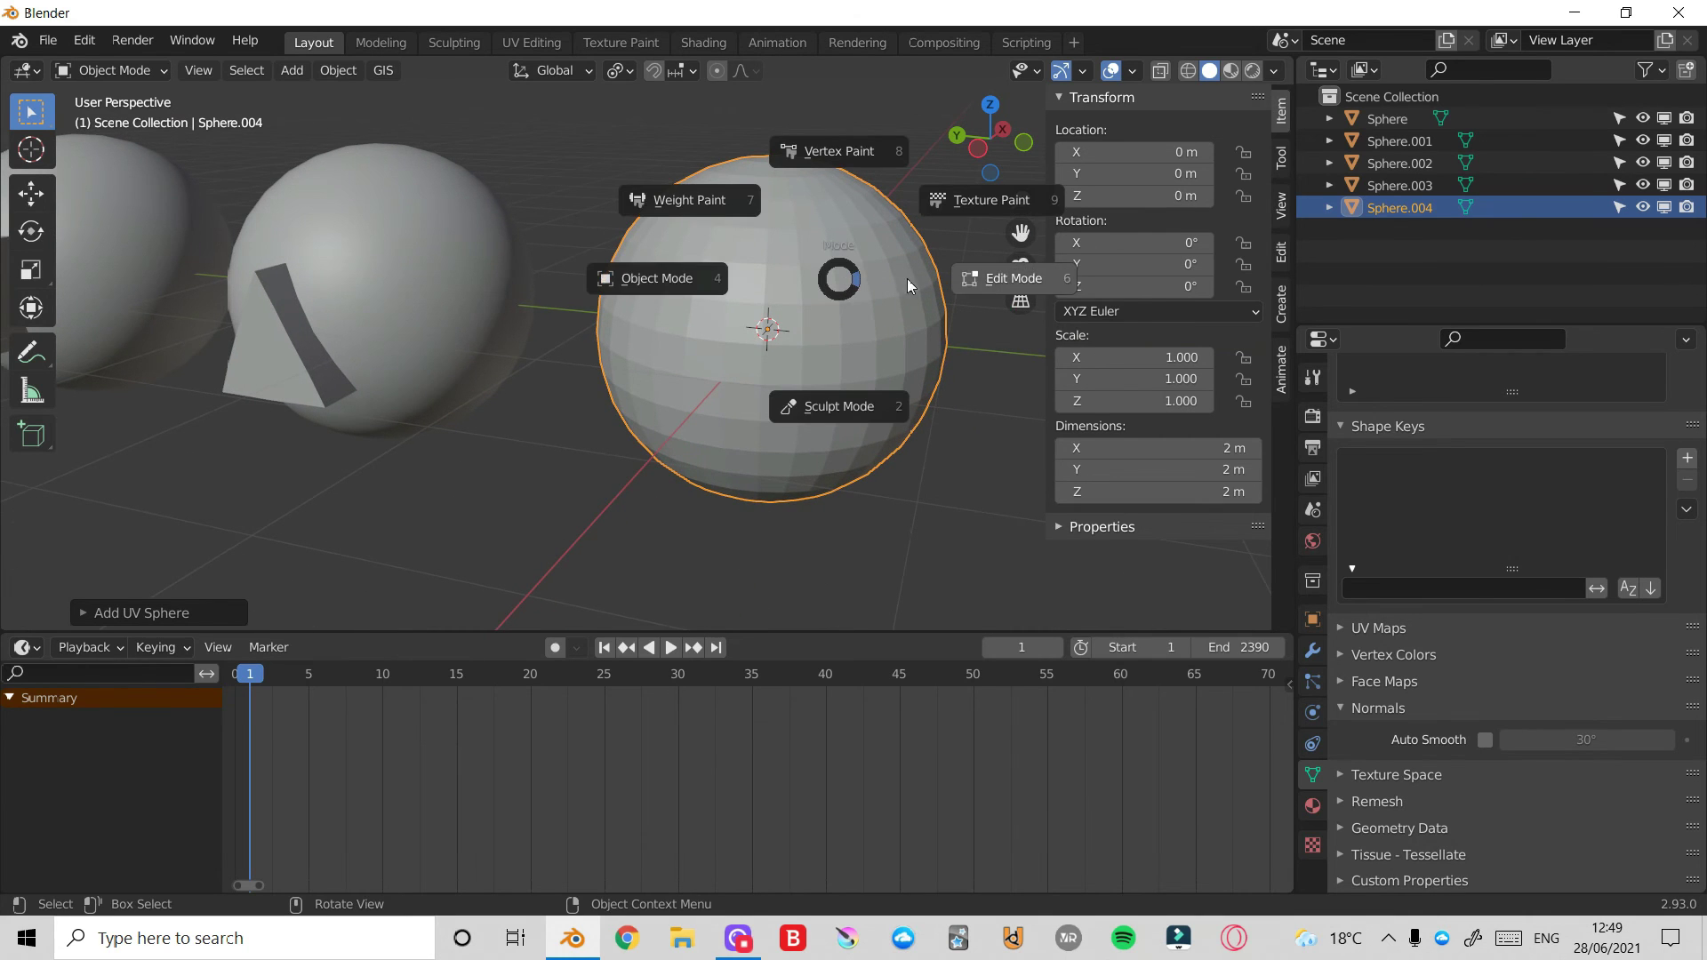
pyautogui.click(988, 281)
pyautogui.moveTo(989, 160); pyautogui.dragTo(1007, 131)
pyautogui.click(703, 278)
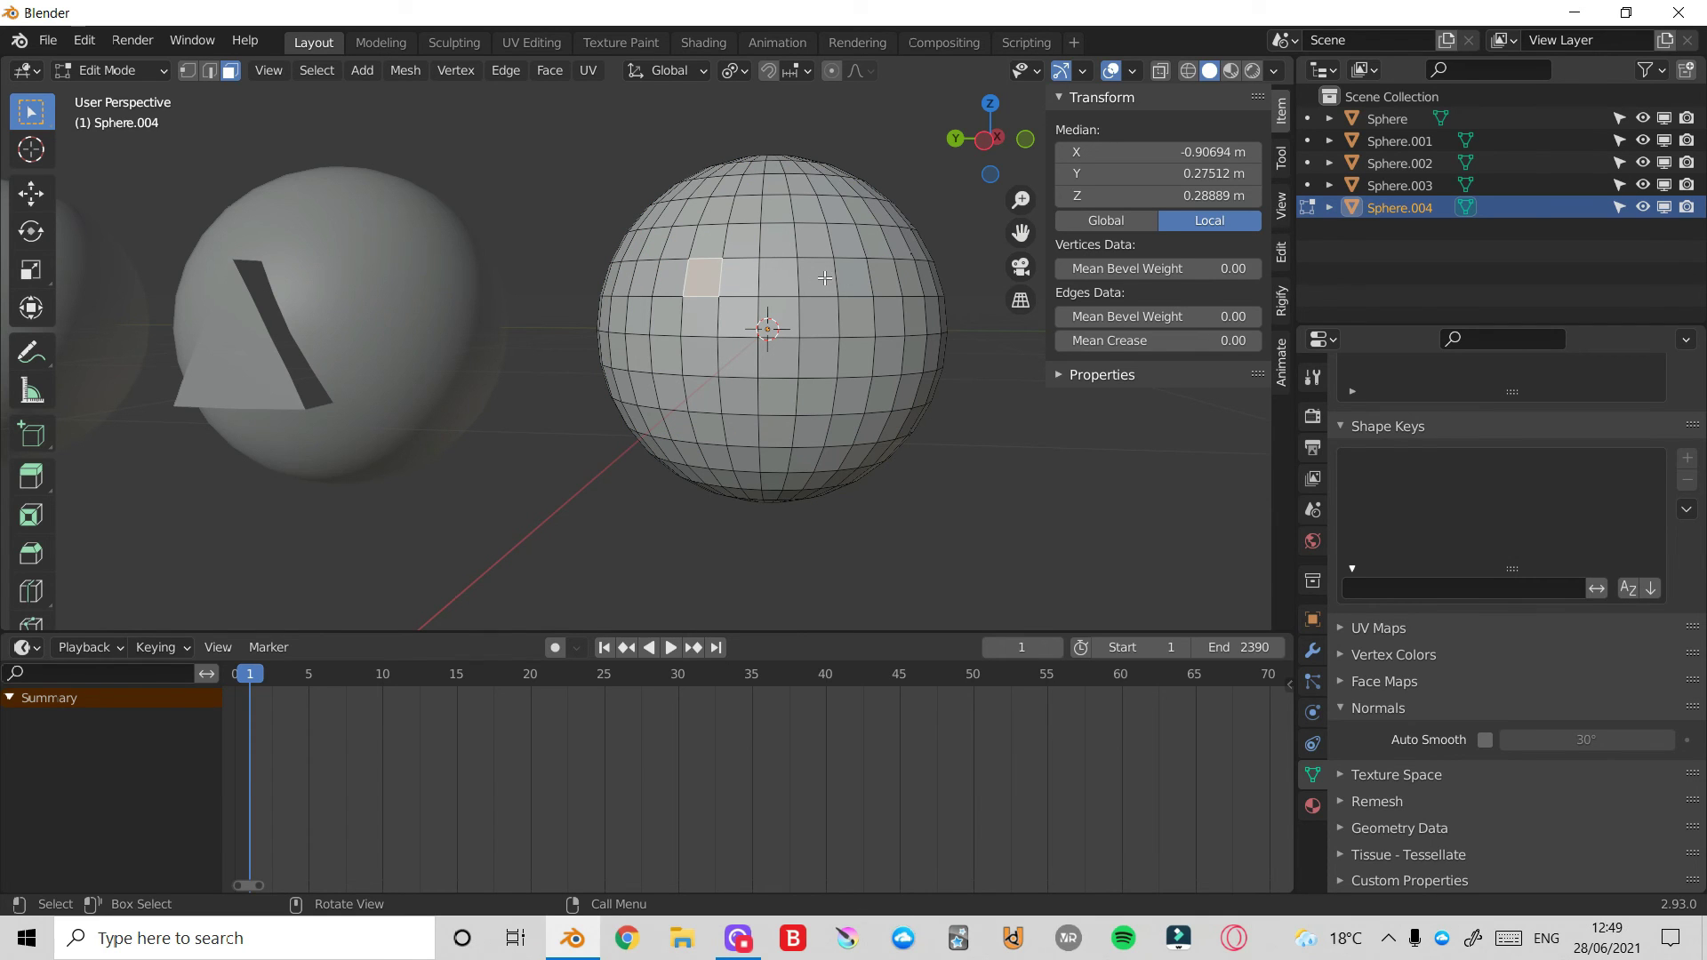
pyautogui.keyDown('ctrl'); pyautogui.click(810, 279); pyautogui.keyUp('ctrl')
pyautogui.keyDown('ctrl'); pyautogui.click(707, 321); pyautogui.keyUp('ctrl')
pyautogui.keyDown('ctrl'); pyautogui.click(819, 325); pyautogui.keyUp('ctrl')
pyautogui.keyDown('ctrl'); pyautogui.click(697, 360); pyautogui.keyUp('ctrl')
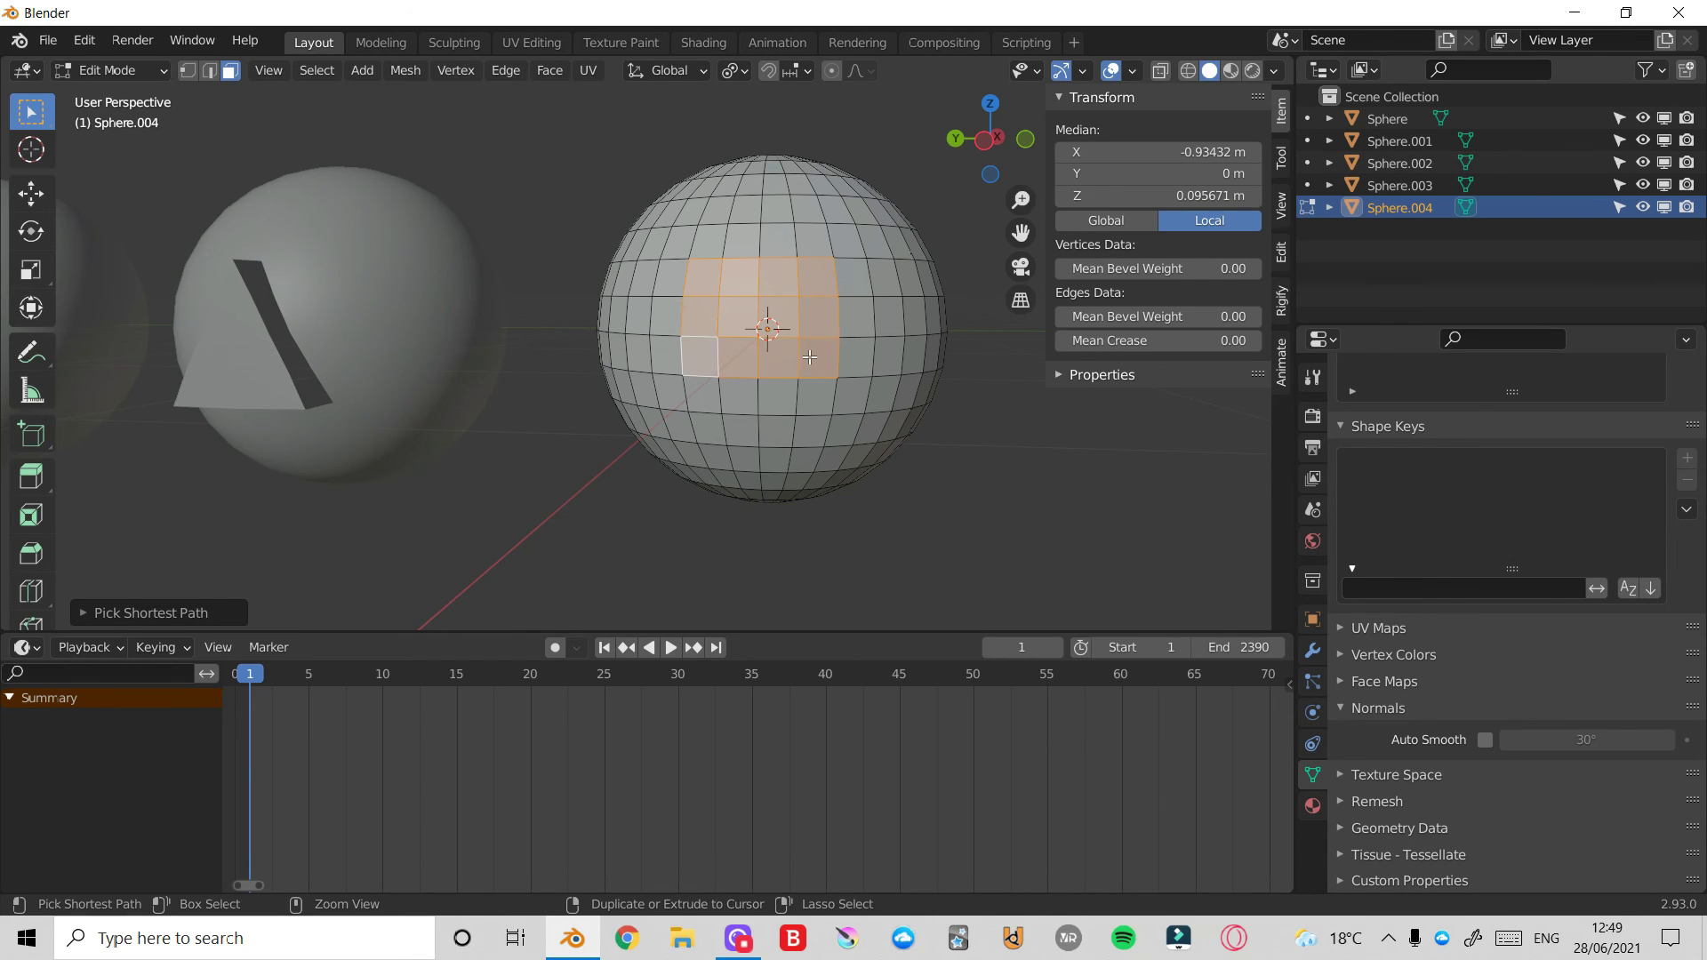
pyautogui.keyDown('ctrl'); pyautogui.click(807, 391); pyautogui.keyUp('ctrl')
# - Inset the selected 4 by 4 face block and shape it into a circle with LoopTools Circle
pyautogui.press('i')
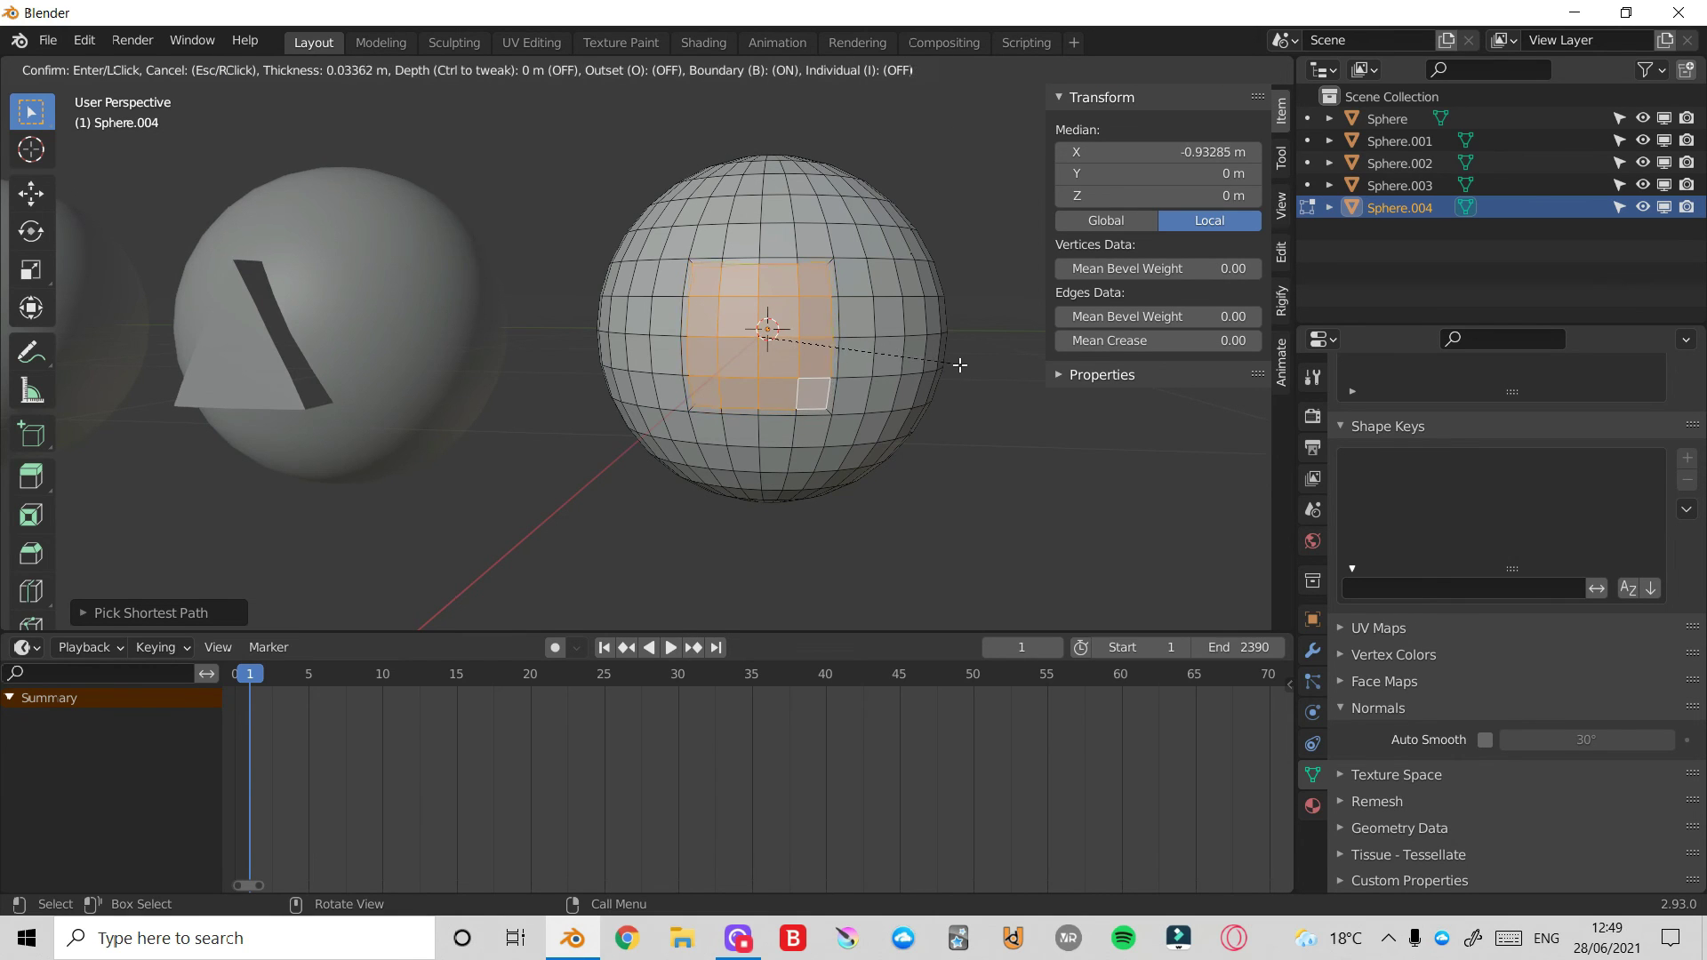
pyautogui.click(957, 365)
pyautogui.rightClick(711, 328)
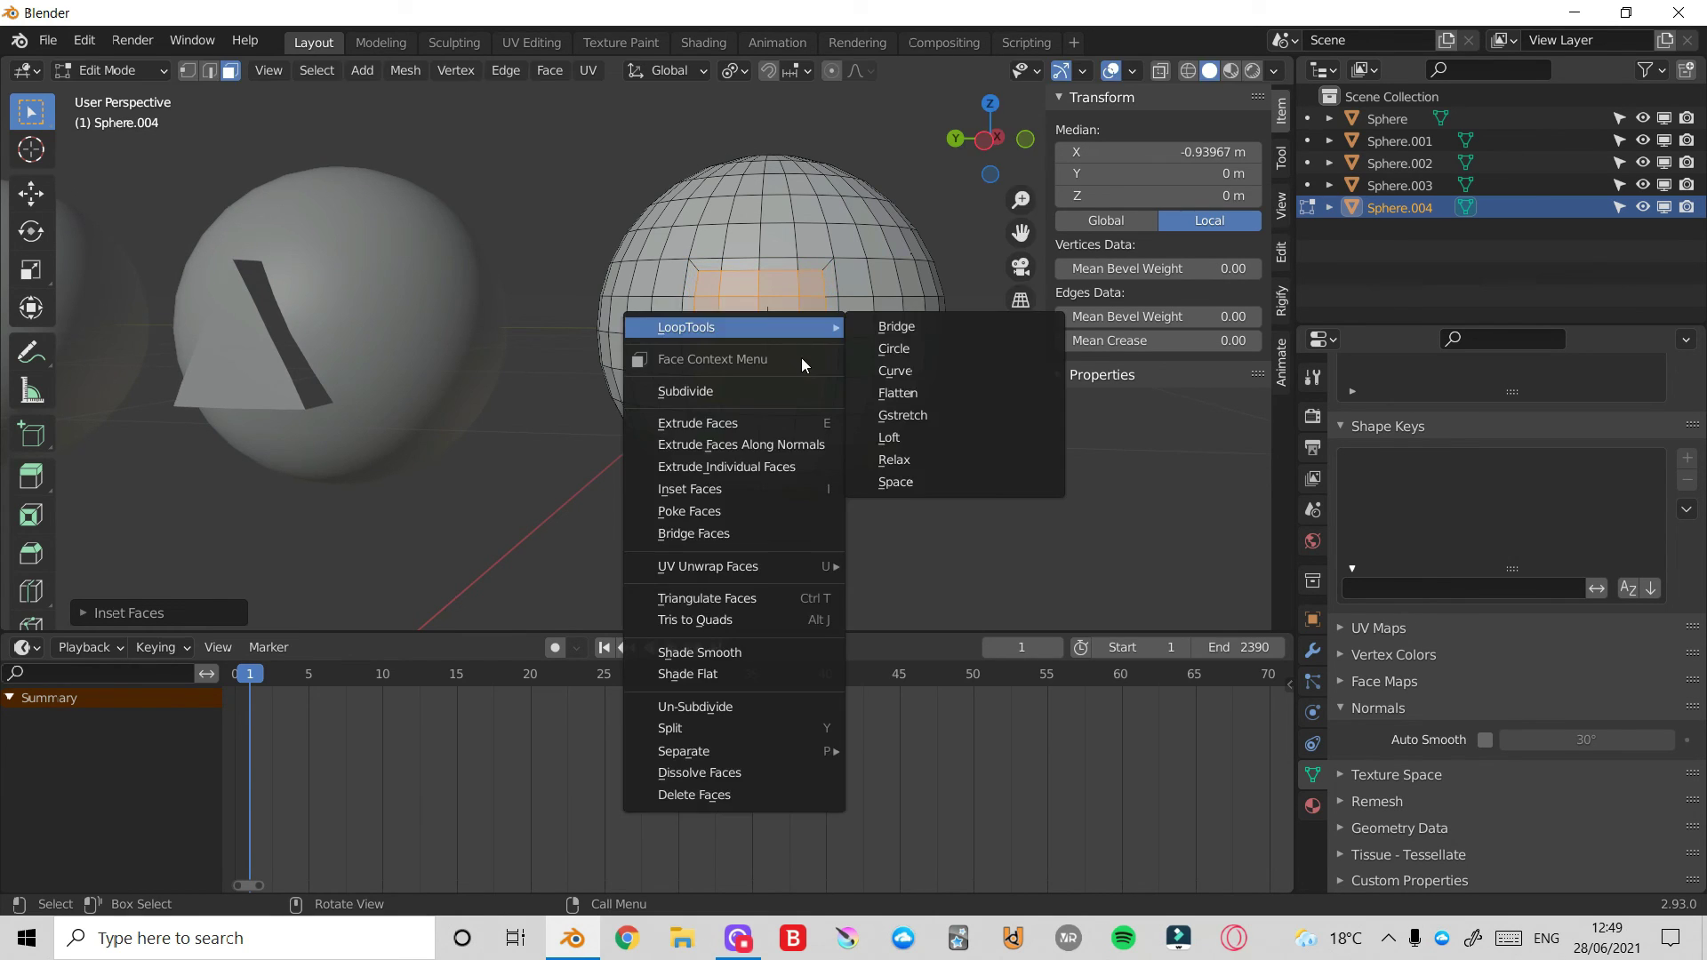
pyautogui.click(918, 353)
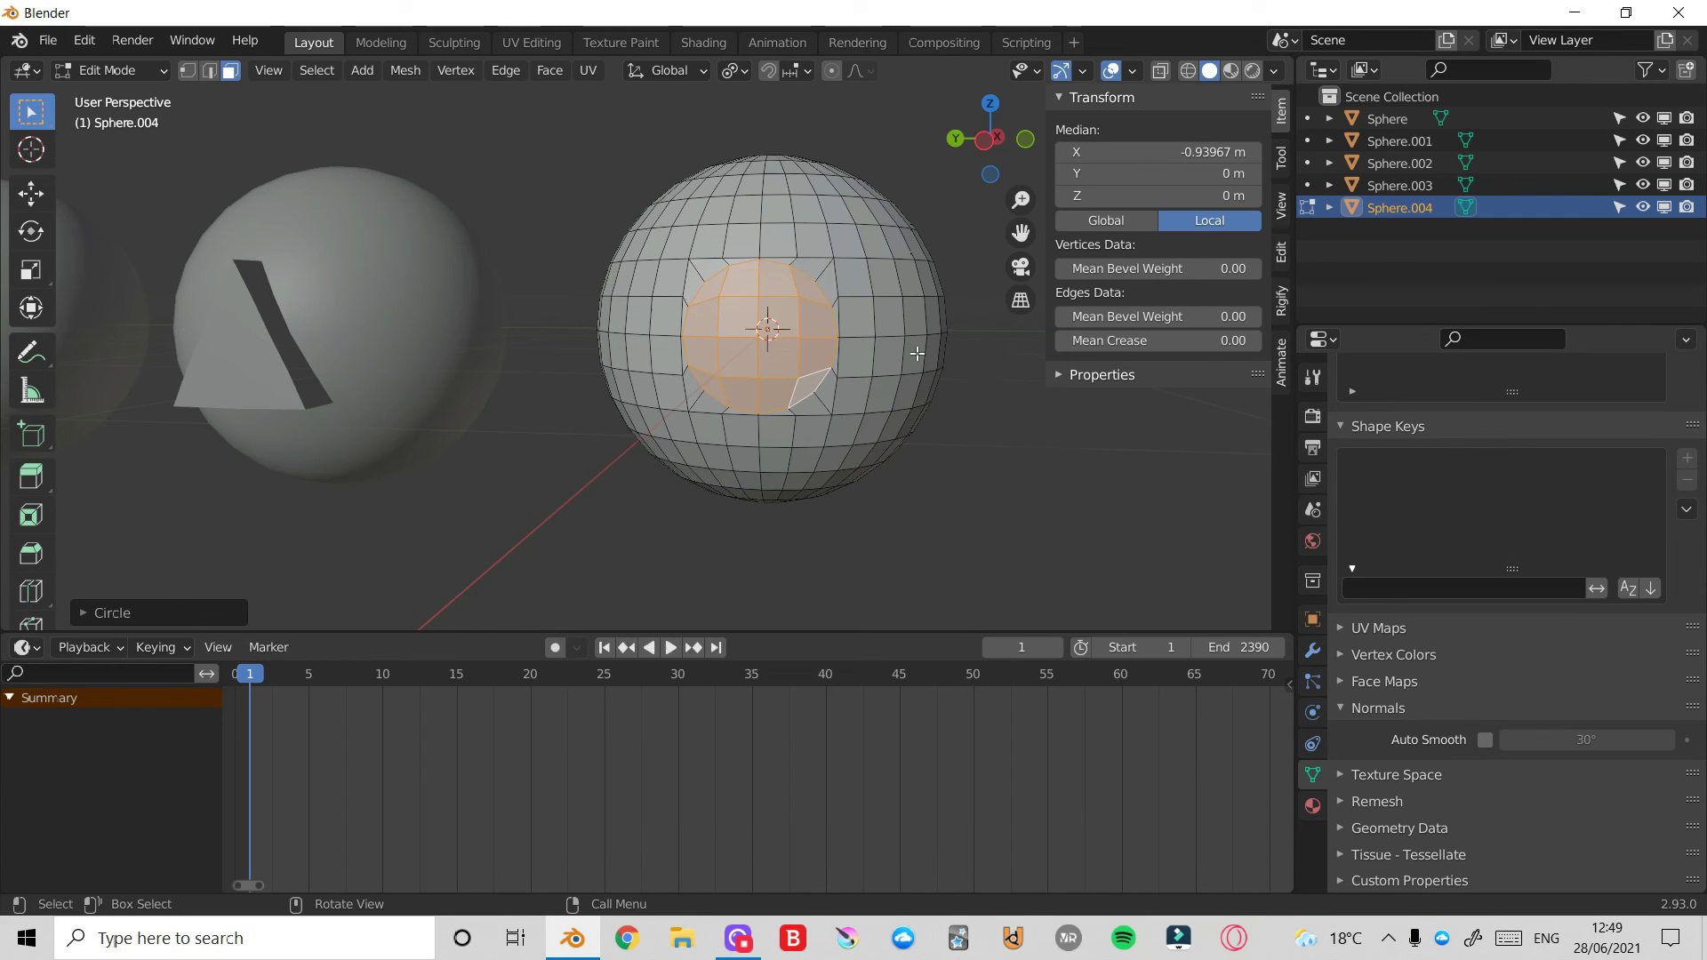
# - Resize the circular face patch slightly and shift it a little along the global X axis
pyautogui.press('s')
pyautogui.click(1033, 405)
pyautogui.moveTo(1033, 405); pyautogui.dragTo(886, 229, button='middle')
pyautogui.press('g')
pyautogui.press('x')
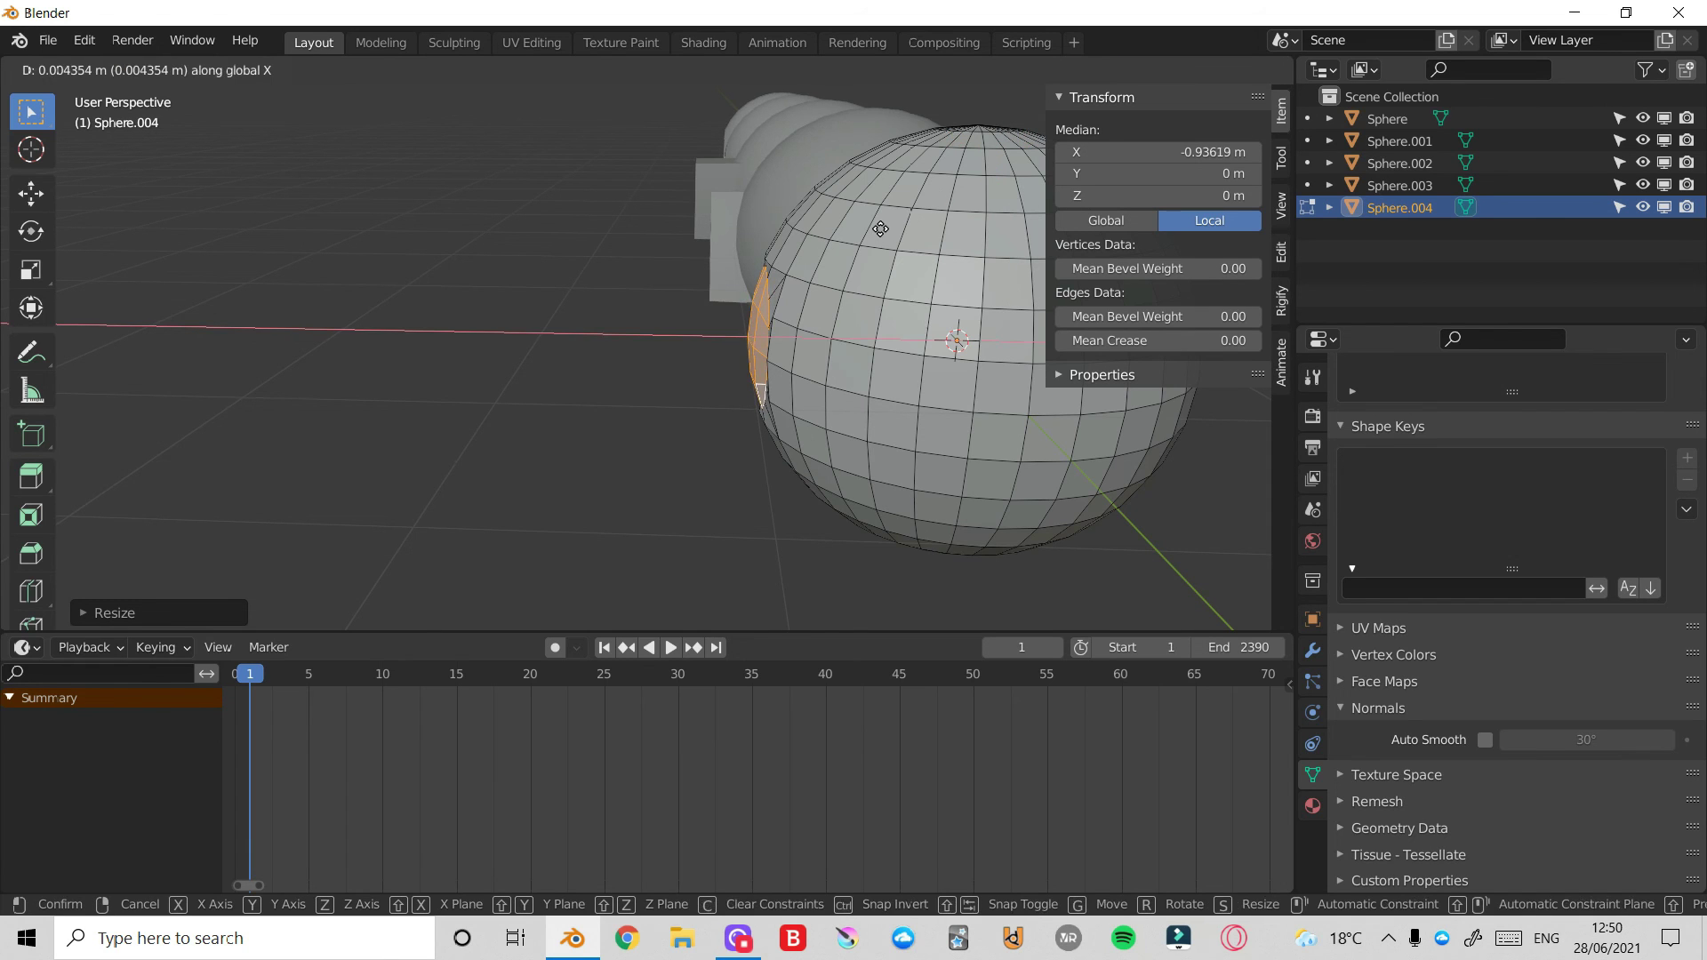
pyautogui.click(881, 229)
# - Inset the circular face patch slightly and extrude it outward about 0.69 m along the negative X axis
pyautogui.moveTo(881, 229); pyautogui.dragTo(946, 218, button='middle')
pyautogui.press('i')
pyautogui.click(965, 134)
pyautogui.press('e')
pyautogui.press('x')
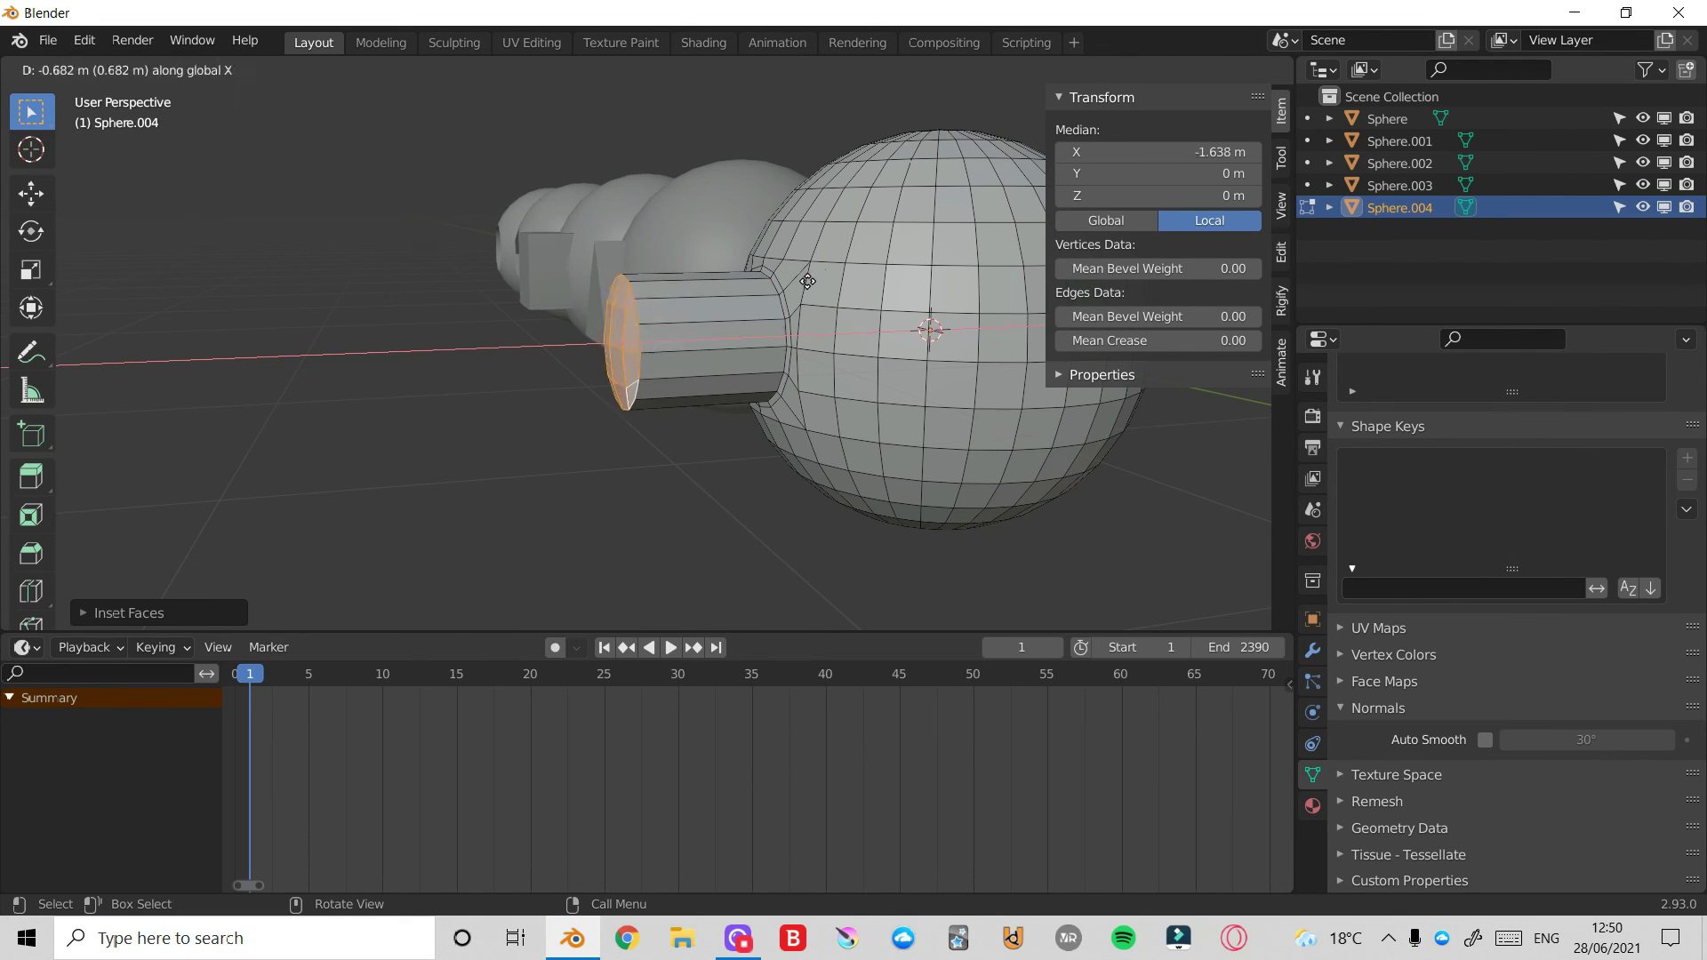
pyautogui.click(803, 276)
# - Flatten the extruded cylinder's end by scaling its faces to 0 along X
pyautogui.moveTo(989, 135); pyautogui.dragTo(1054, 138)
pyautogui.moveTo(853, 258); pyautogui.dragTo(669, 409, button='middle')
pyautogui.write('sx')
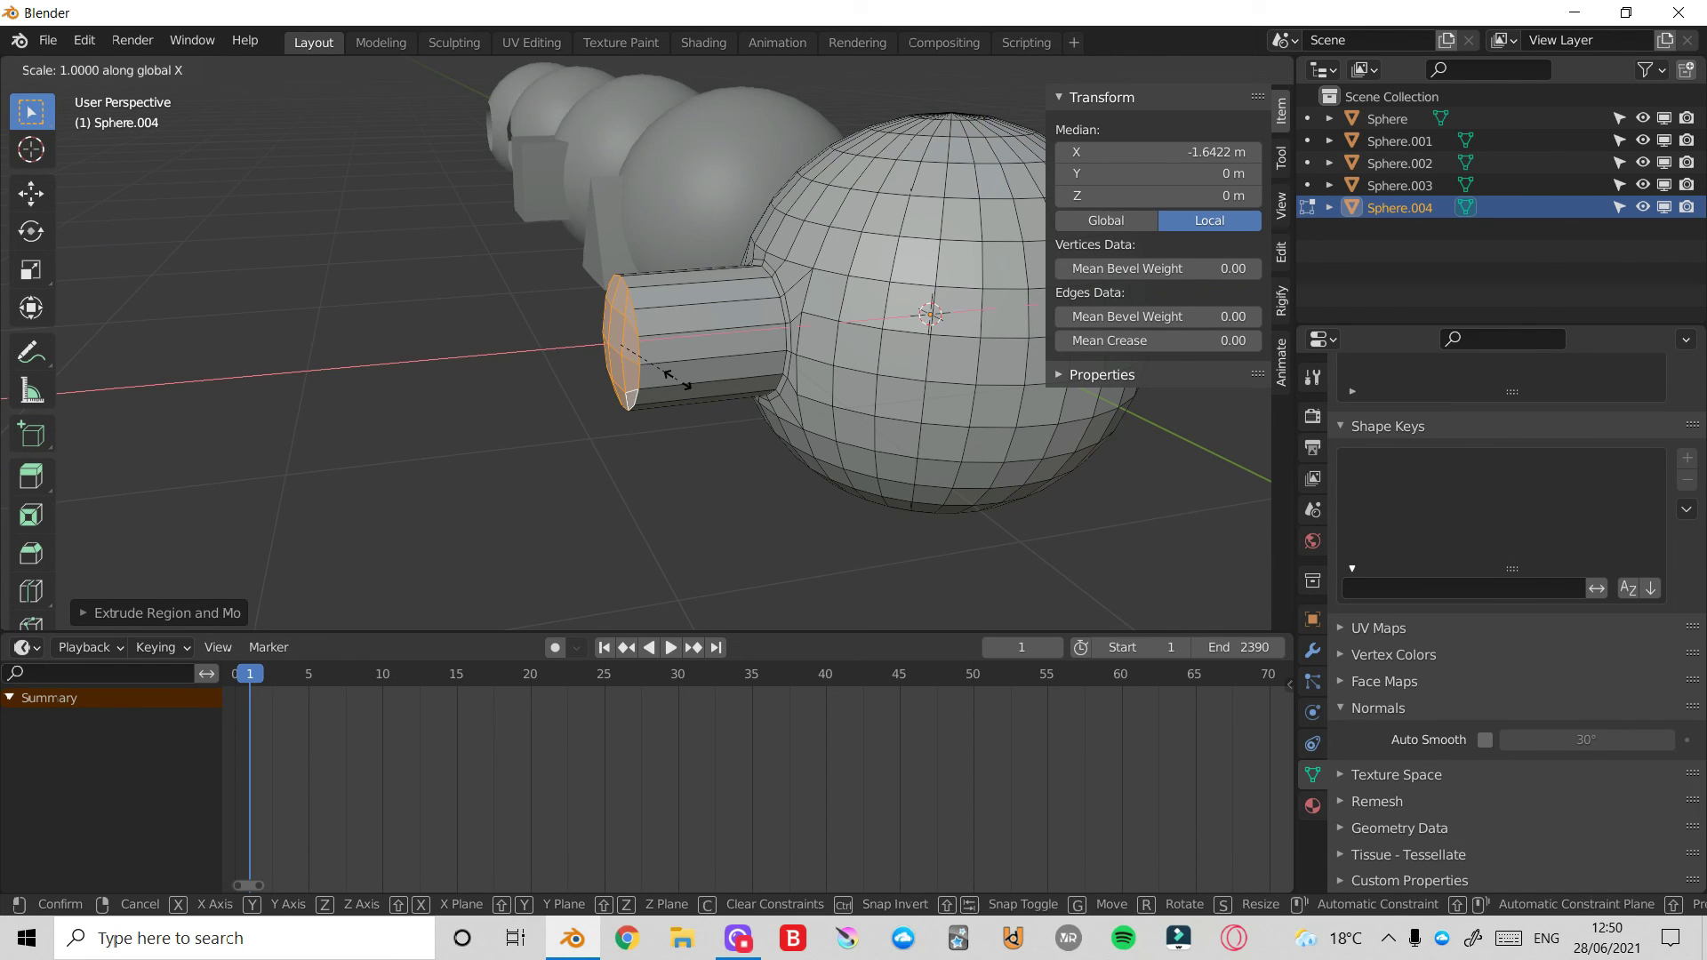
pyautogui.write('0')
pyautogui.click(677, 379)
# - Return to Object Mode, shade the cylinder sphere smooth and enable its Auto Smooth at 30°
pyautogui.moveTo(987, 141); pyautogui.dragTo(1094, 144)
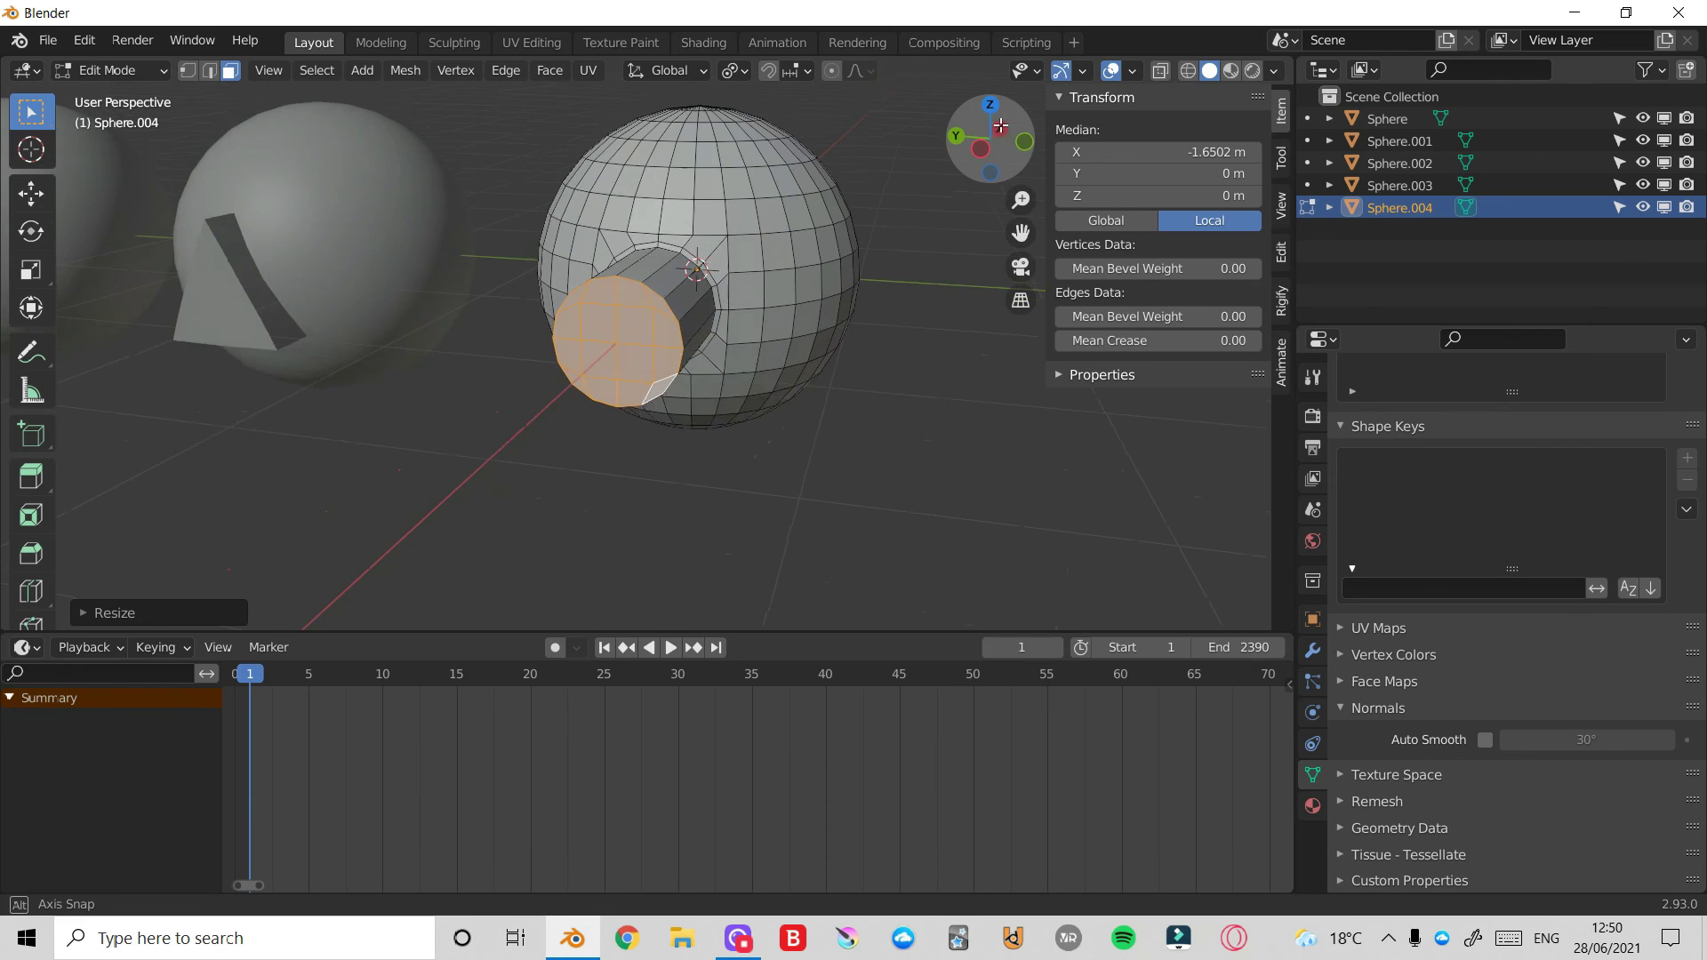
pyautogui.hotkey('ctrl', 'Tab')
pyautogui.click(706, 199)
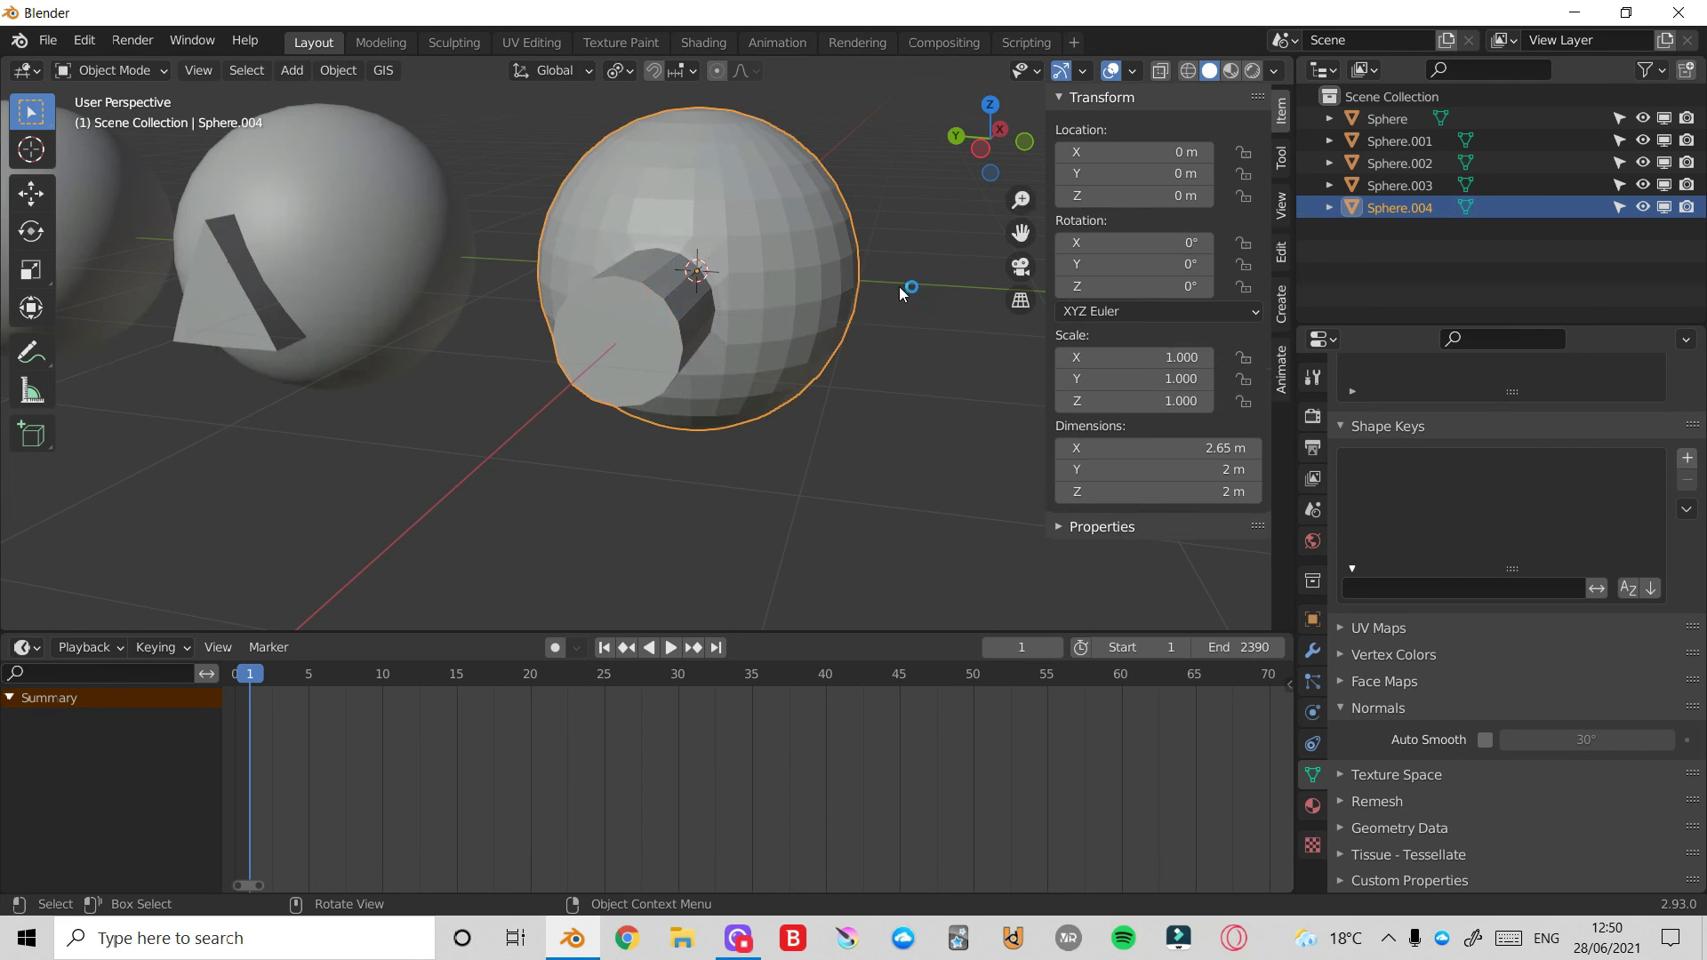
pyautogui.rightClick(993, 258)
pyautogui.click(991, 253)
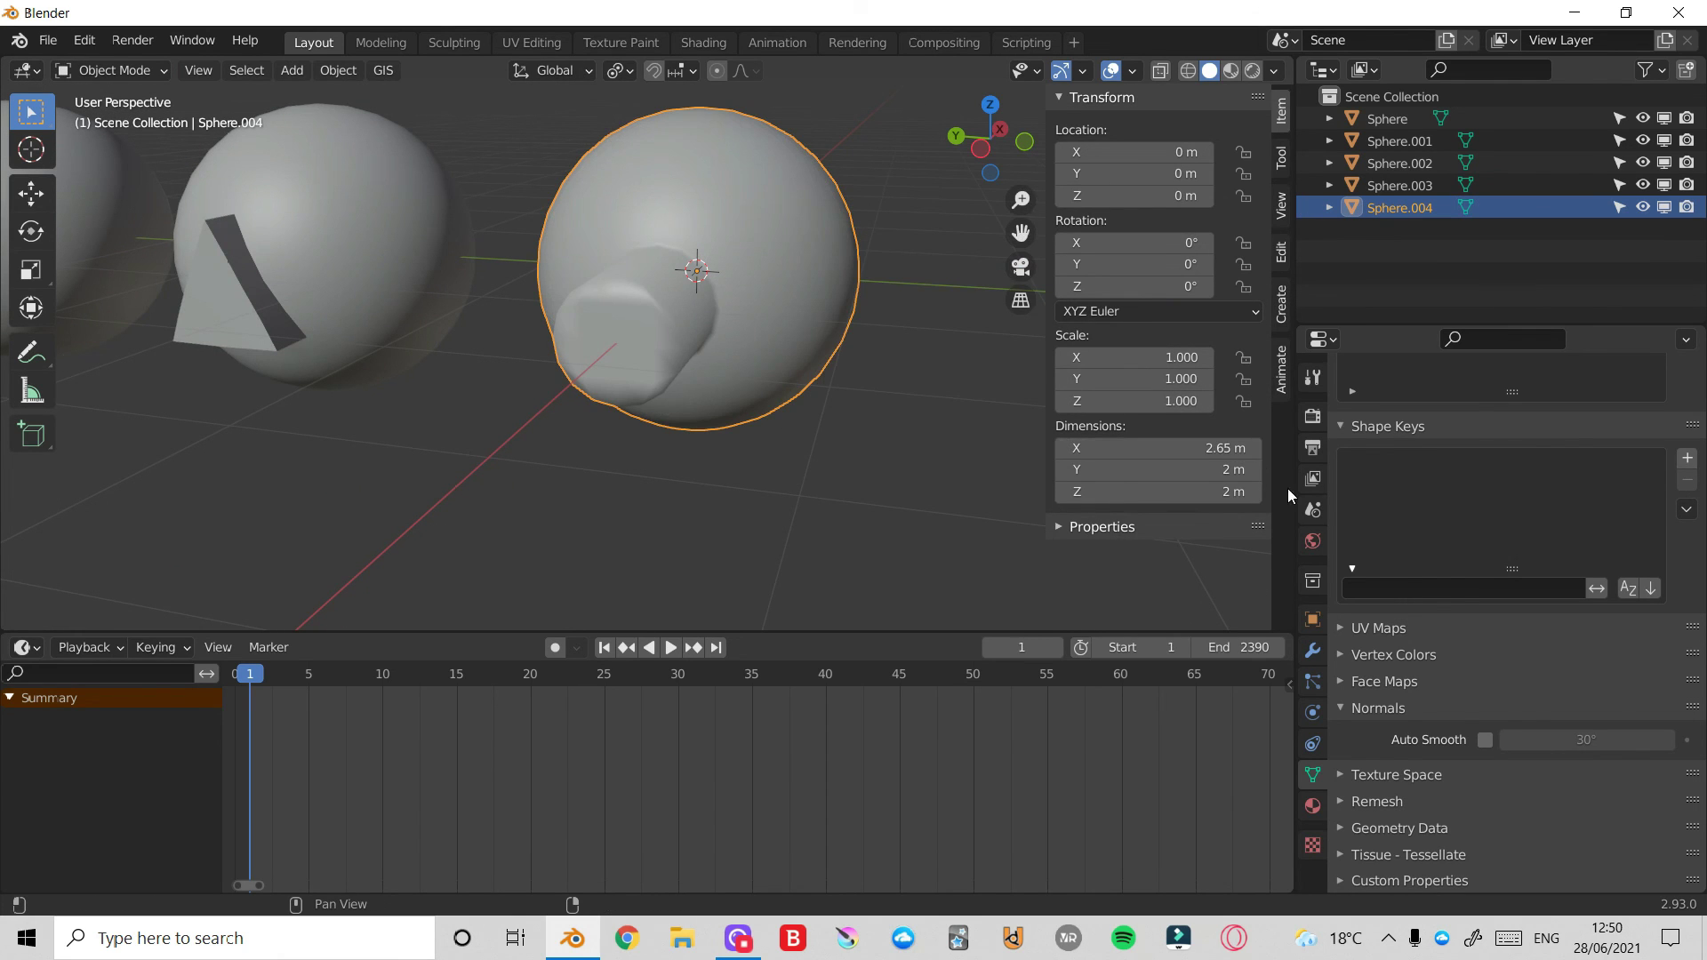
pyautogui.click(1485, 739)
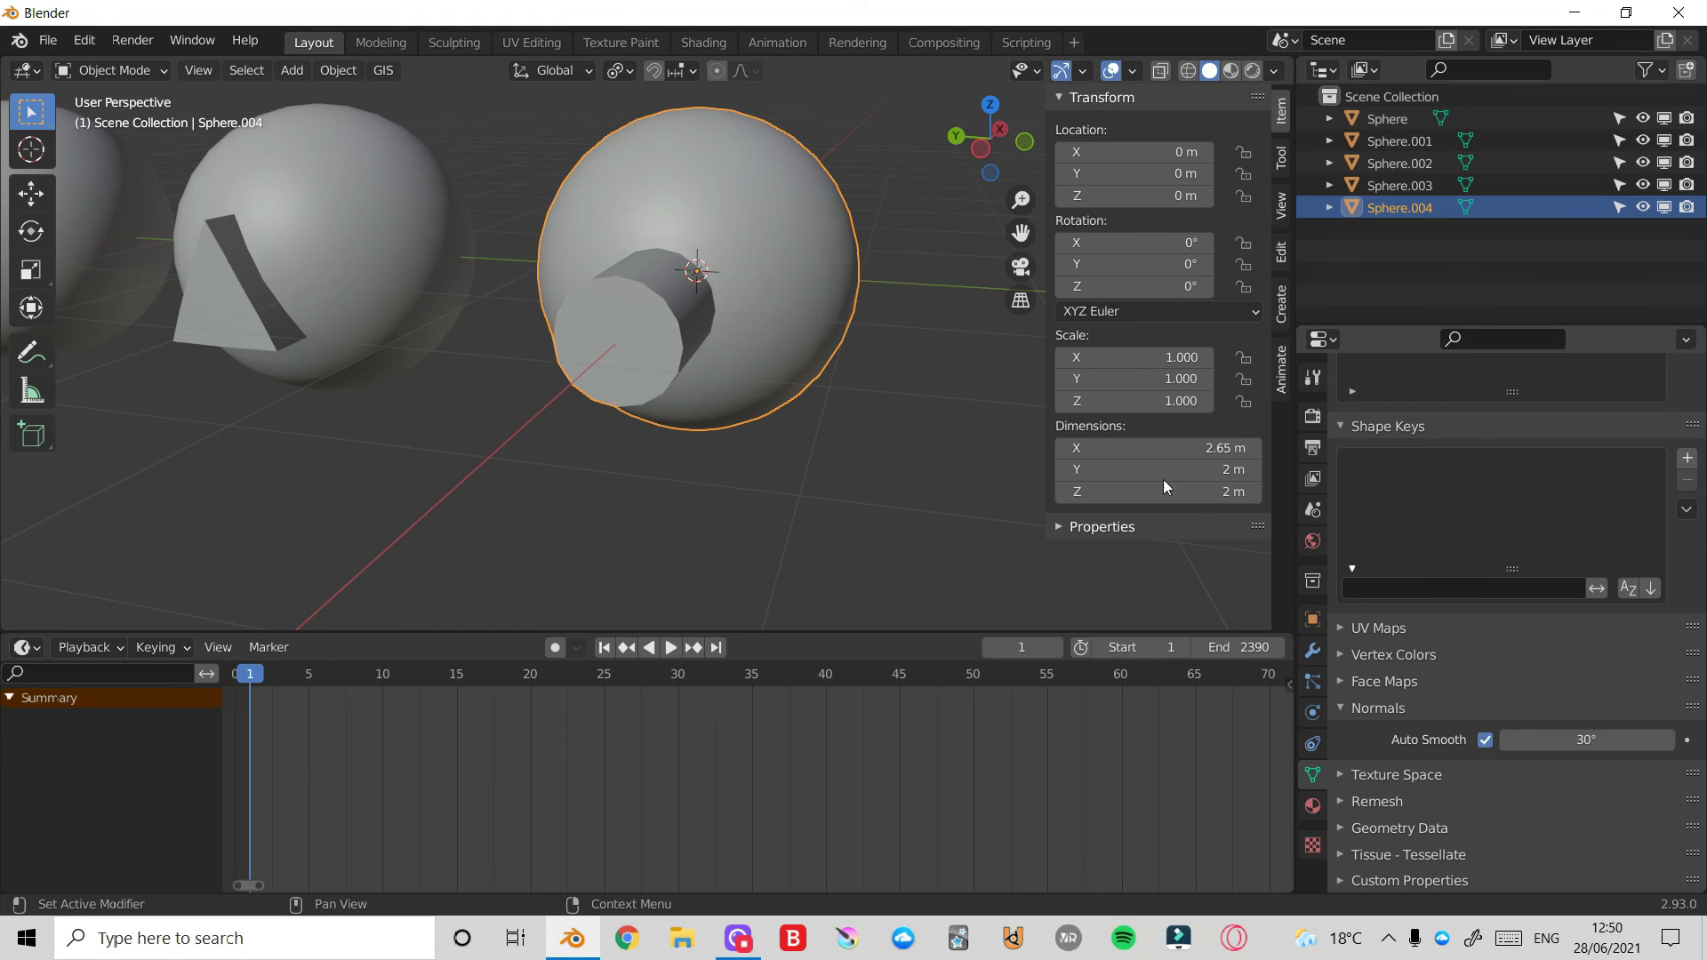
# - Add a Subdivision Surface modifier to the sphere with the extruded cylinder
pyautogui.moveTo(994, 143); pyautogui.dragTo(1019, 147)
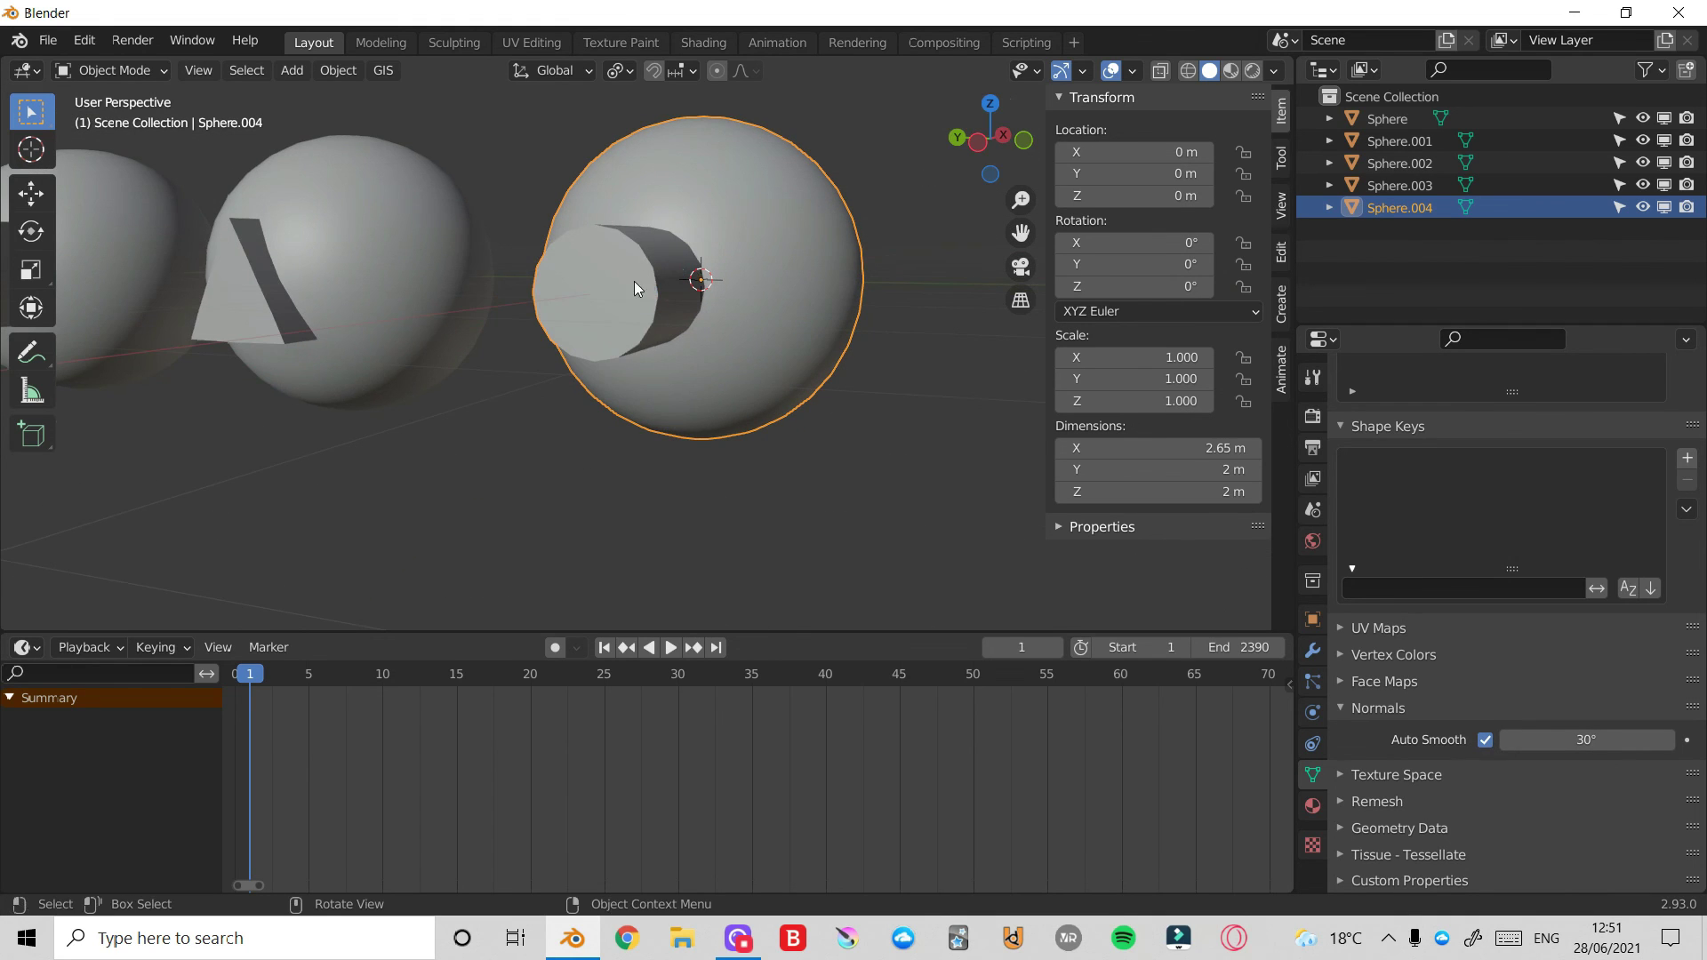
pyautogui.click(1313, 653)
pyautogui.click(1409, 415)
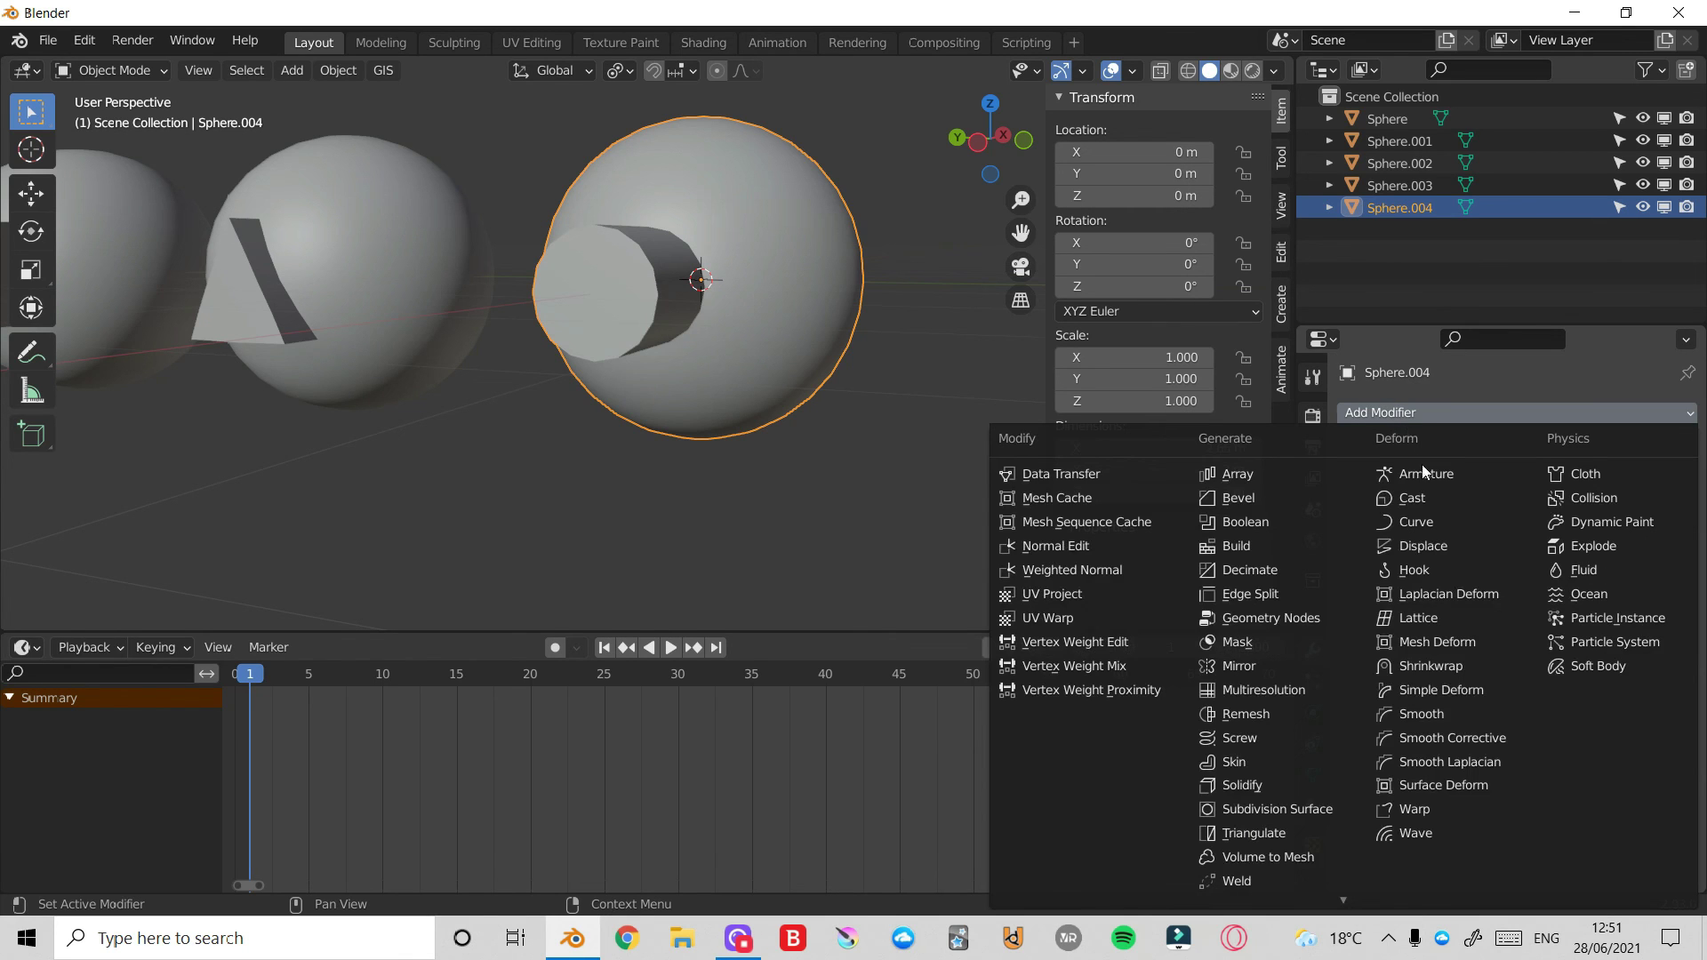
pyautogui.click(1286, 806)
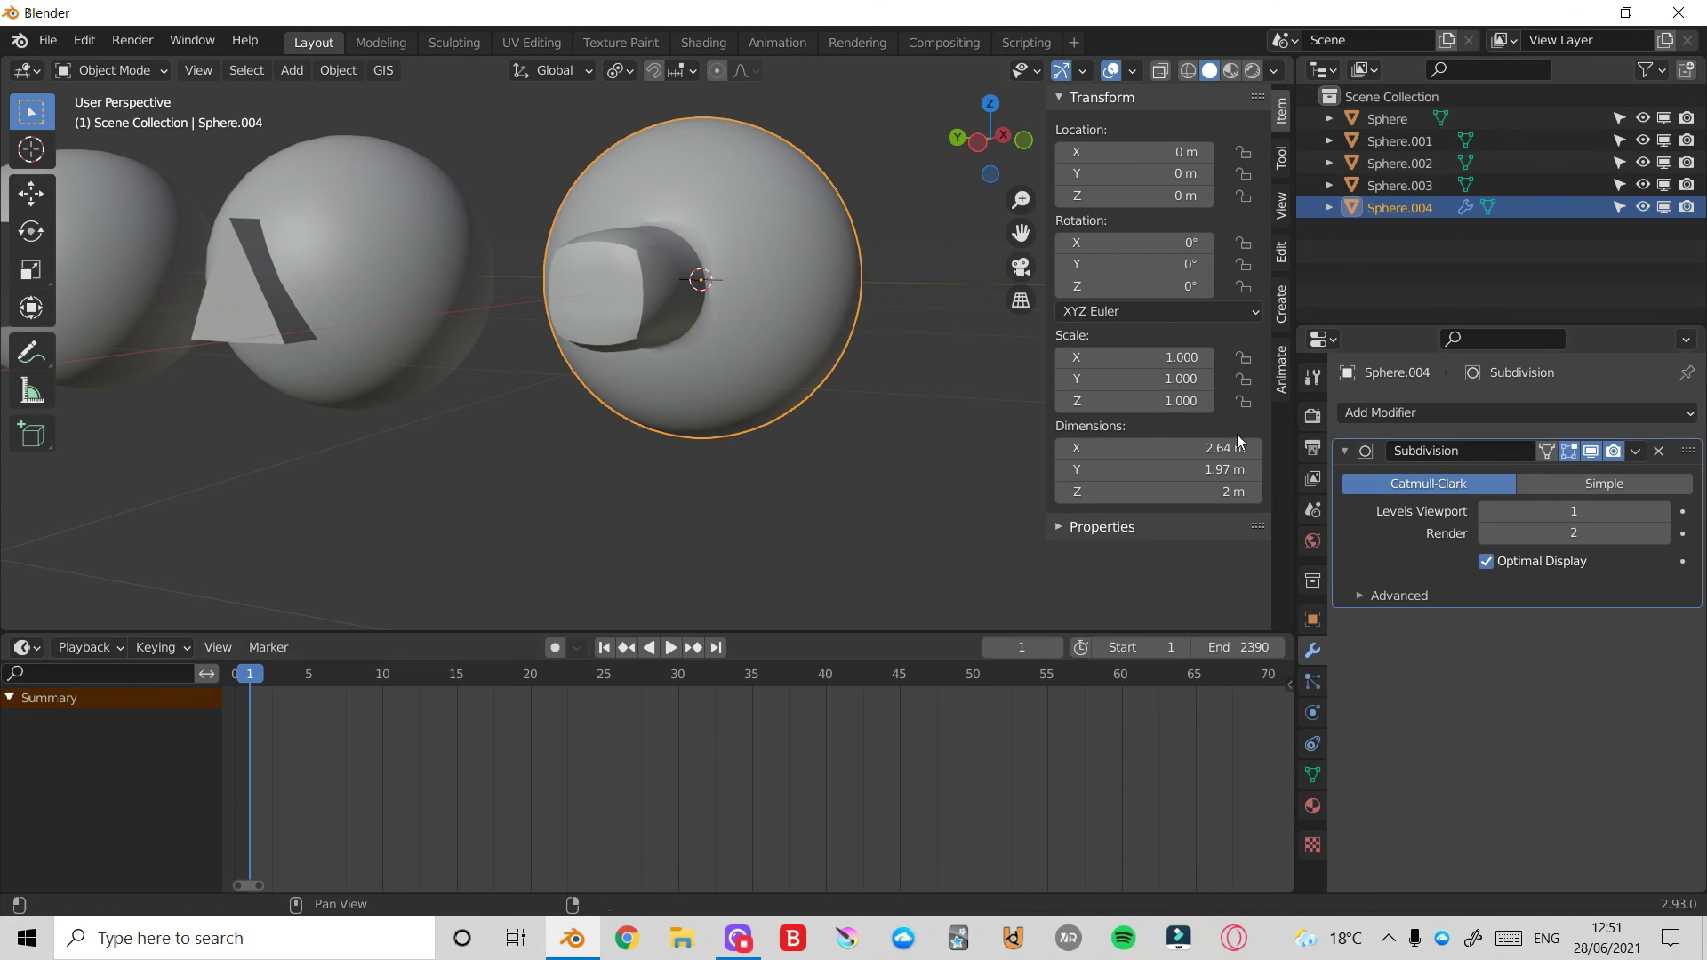
# - In Edit Mode with edge selection, select the full ring of edges around the cylinder's flat end
pyautogui.hotkey('ctrl', 'Tab')
pyautogui.click(946, 265)
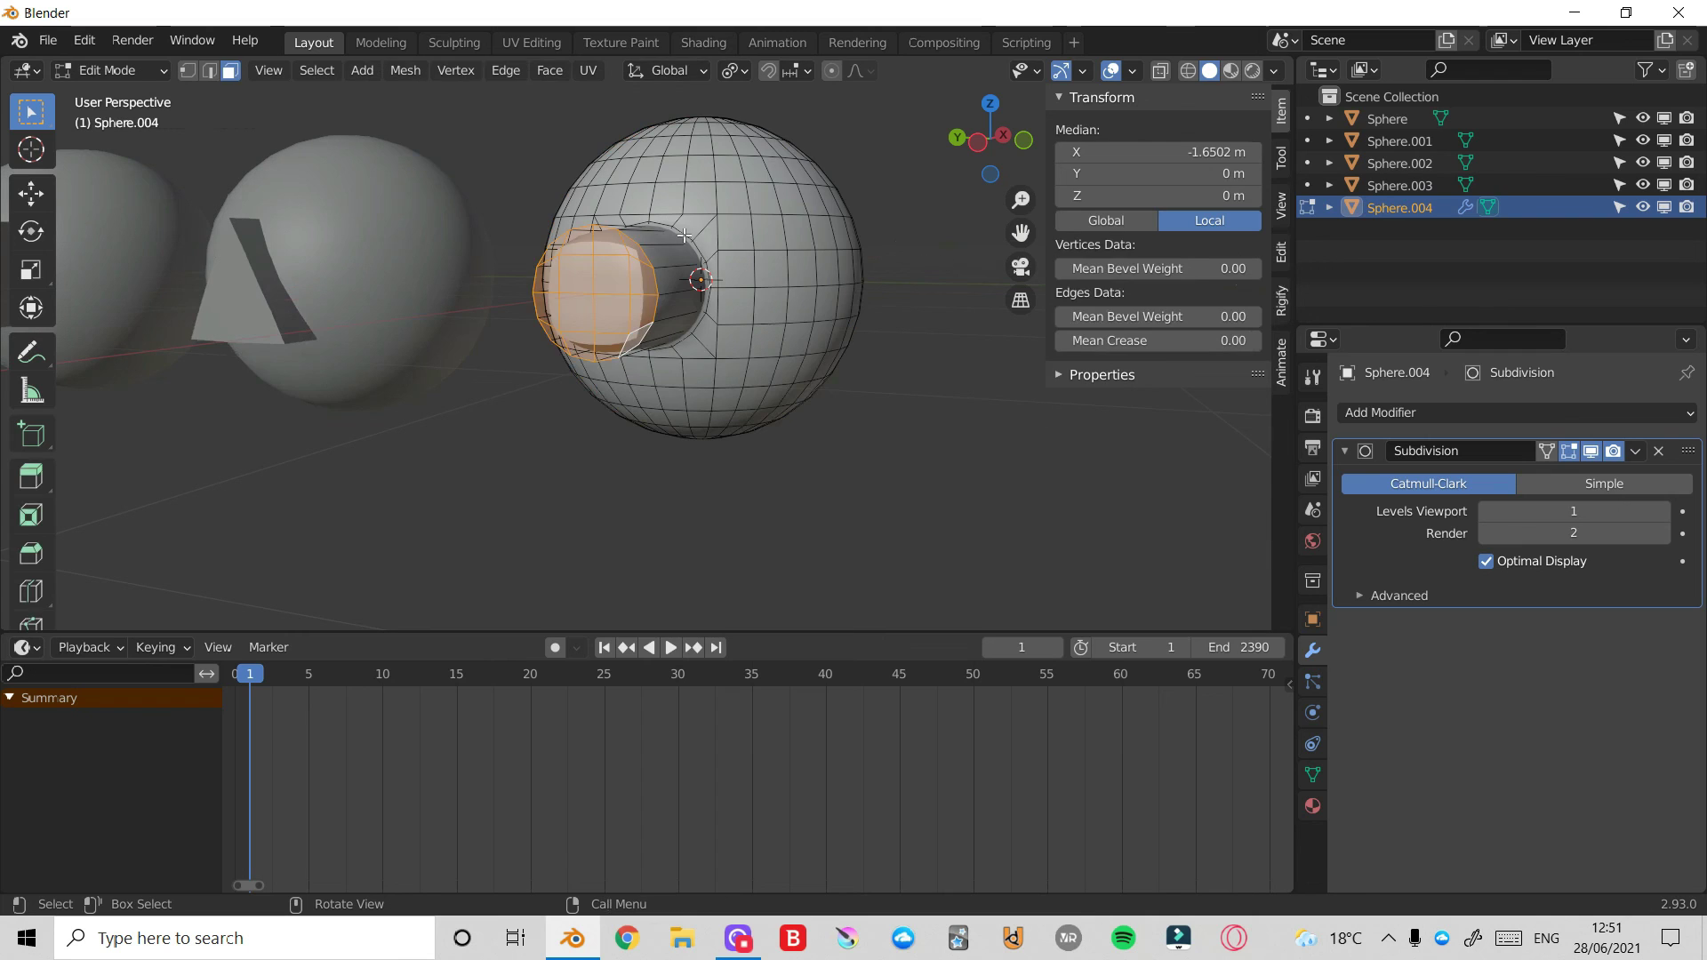
pyautogui.press('2')
pyautogui.keyDown('alt'); pyautogui.click(610, 308); pyautogui.keyUp('alt')
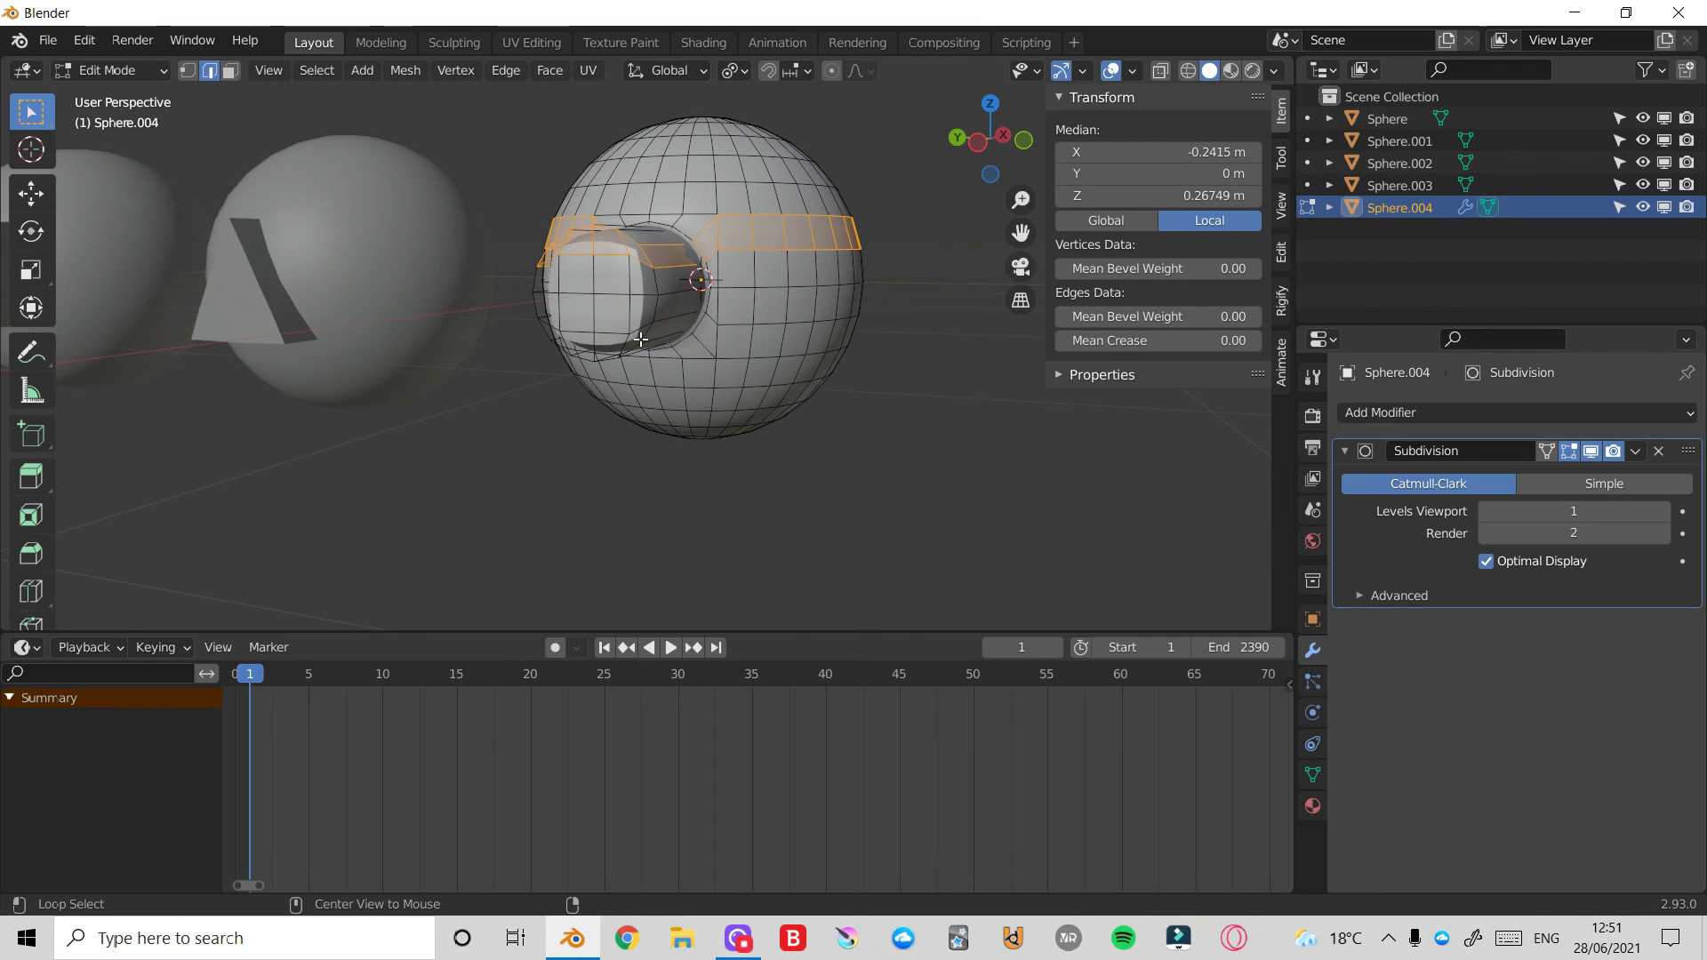
pyautogui.keyDown('alt'); pyautogui.click(640, 339); pyautogui.keyUp('alt')
pyautogui.keyDown('alt'); pyautogui.keyDown('shift'); pyautogui.click(620, 240); pyautogui.keyUp('shift'); pyautogui.keyUp('alt')
pyautogui.keyDown('alt'); pyautogui.keyDown('shift'); pyautogui.click(541, 258); pyautogui.keyUp('shift'); pyautogui.keyUp('alt')
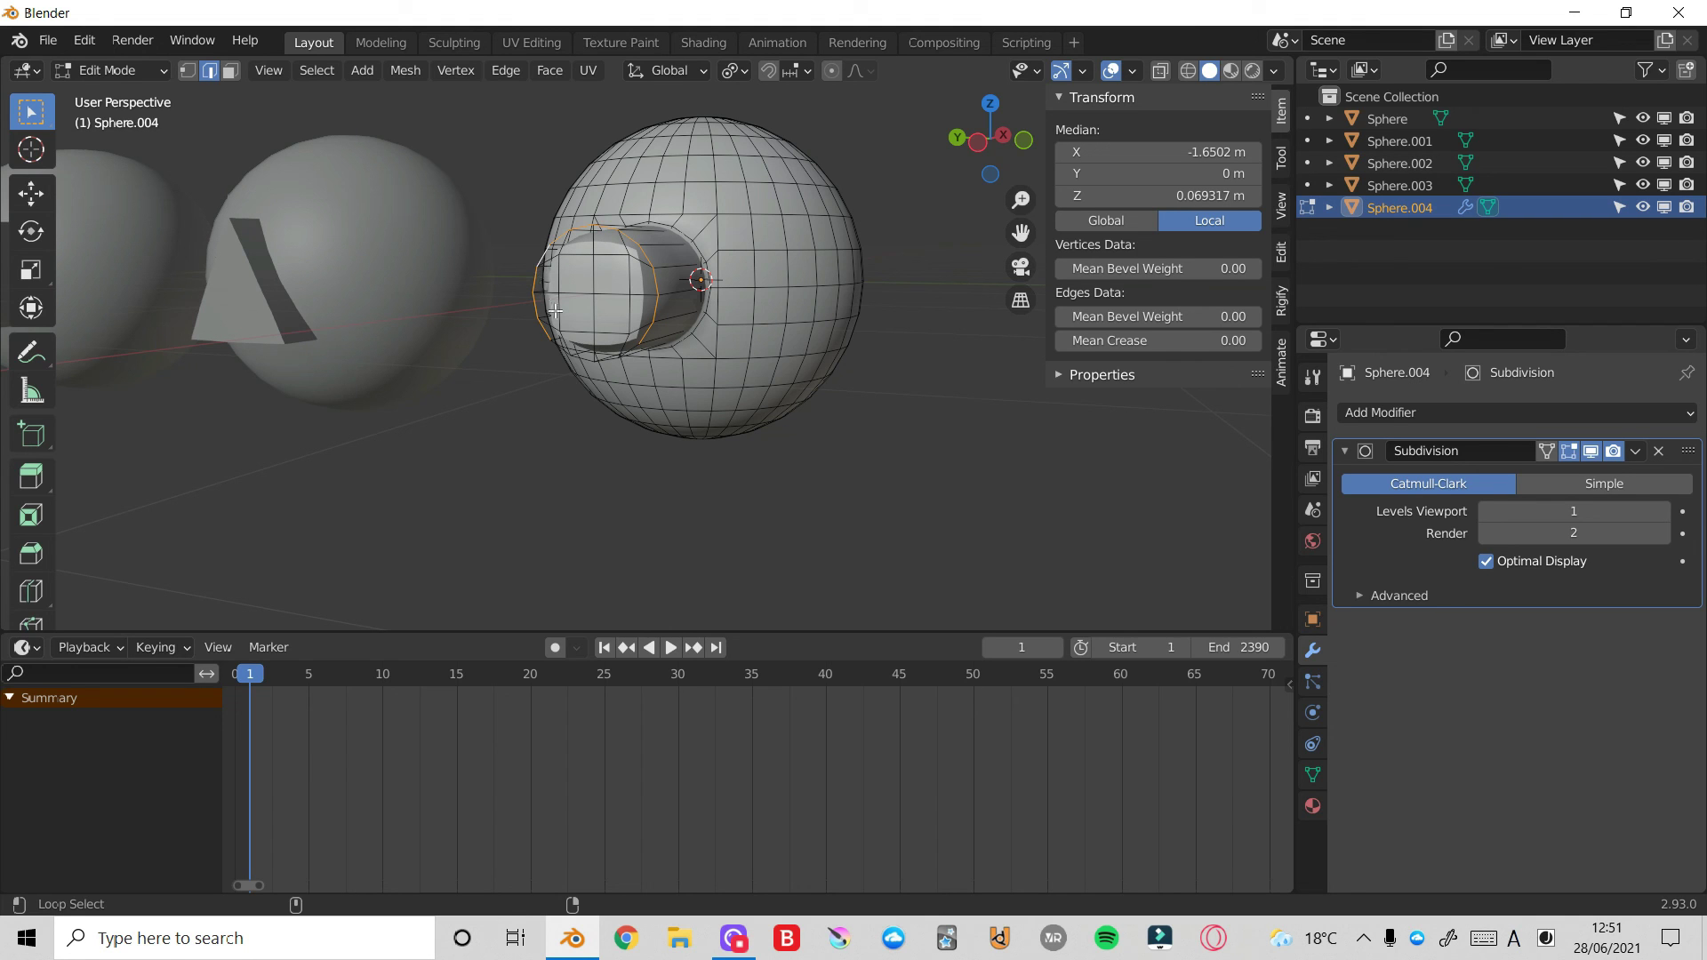
pyautogui.keyDown('alt'); pyautogui.keyDown('shift'); pyautogui.click(584, 359); pyautogui.keyUp('shift'); pyautogui.keyUp('alt')
pyautogui.moveTo(585, 359); pyautogui.dragTo(658, 266, button='middle')
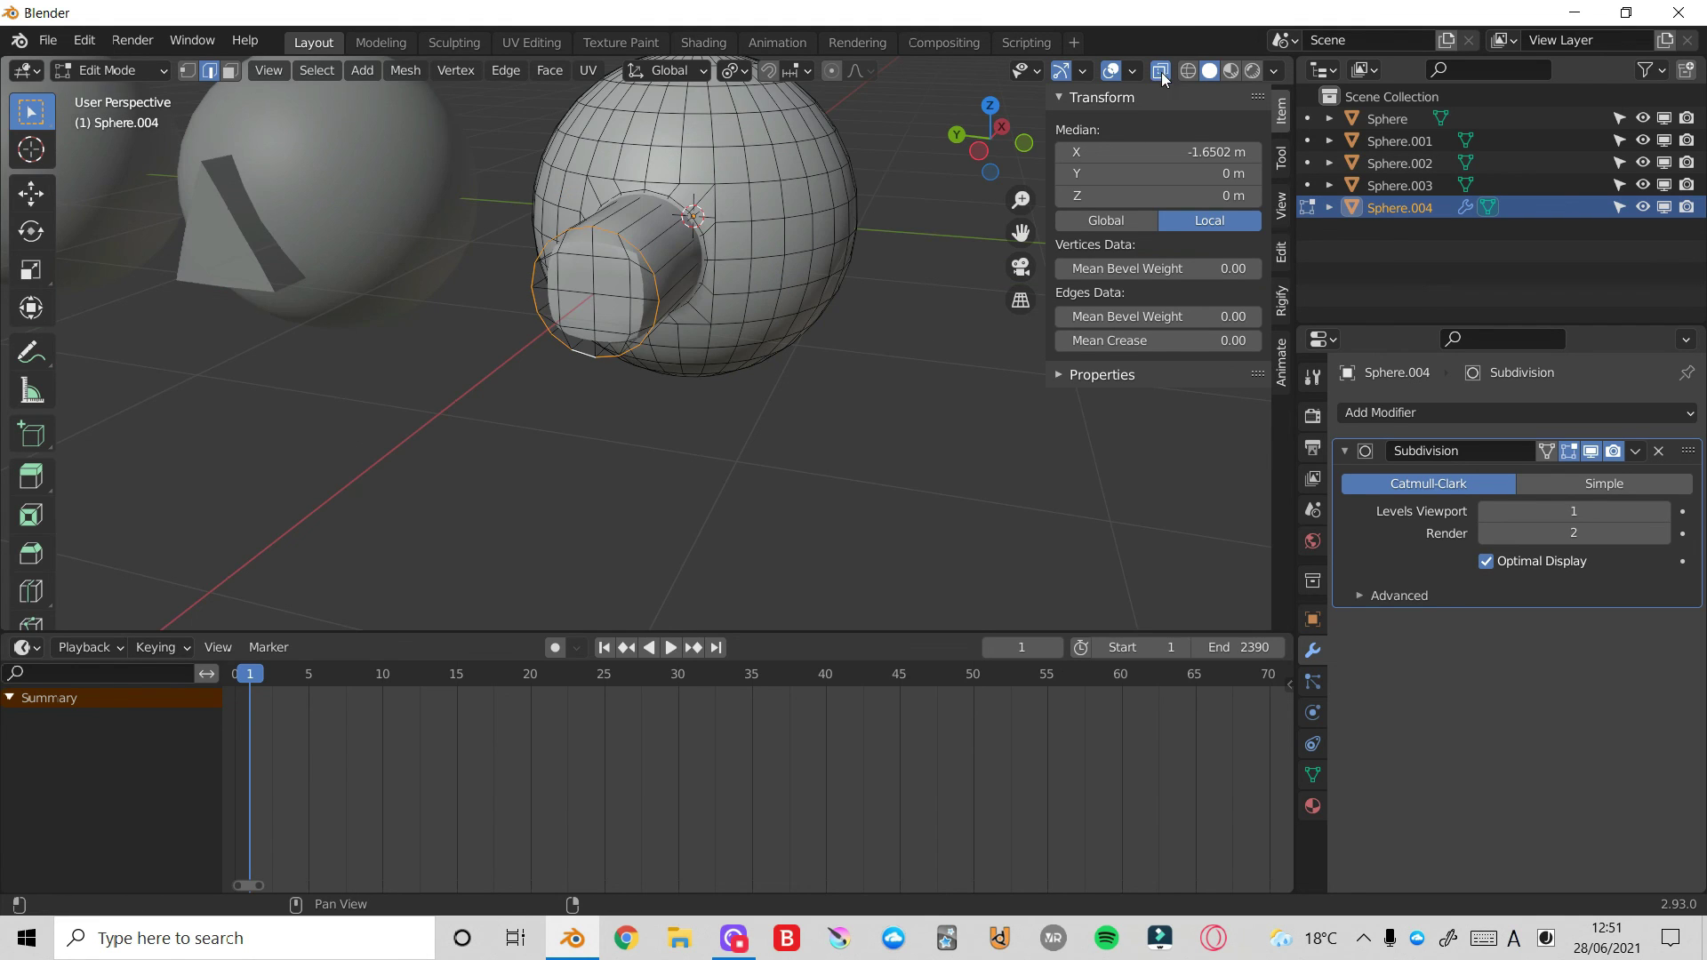
# - Add the cylinder's base edge loop to the selection using X-ray, set Mean Crease to 1, and turn X-ray off
pyautogui.click(1160, 71)
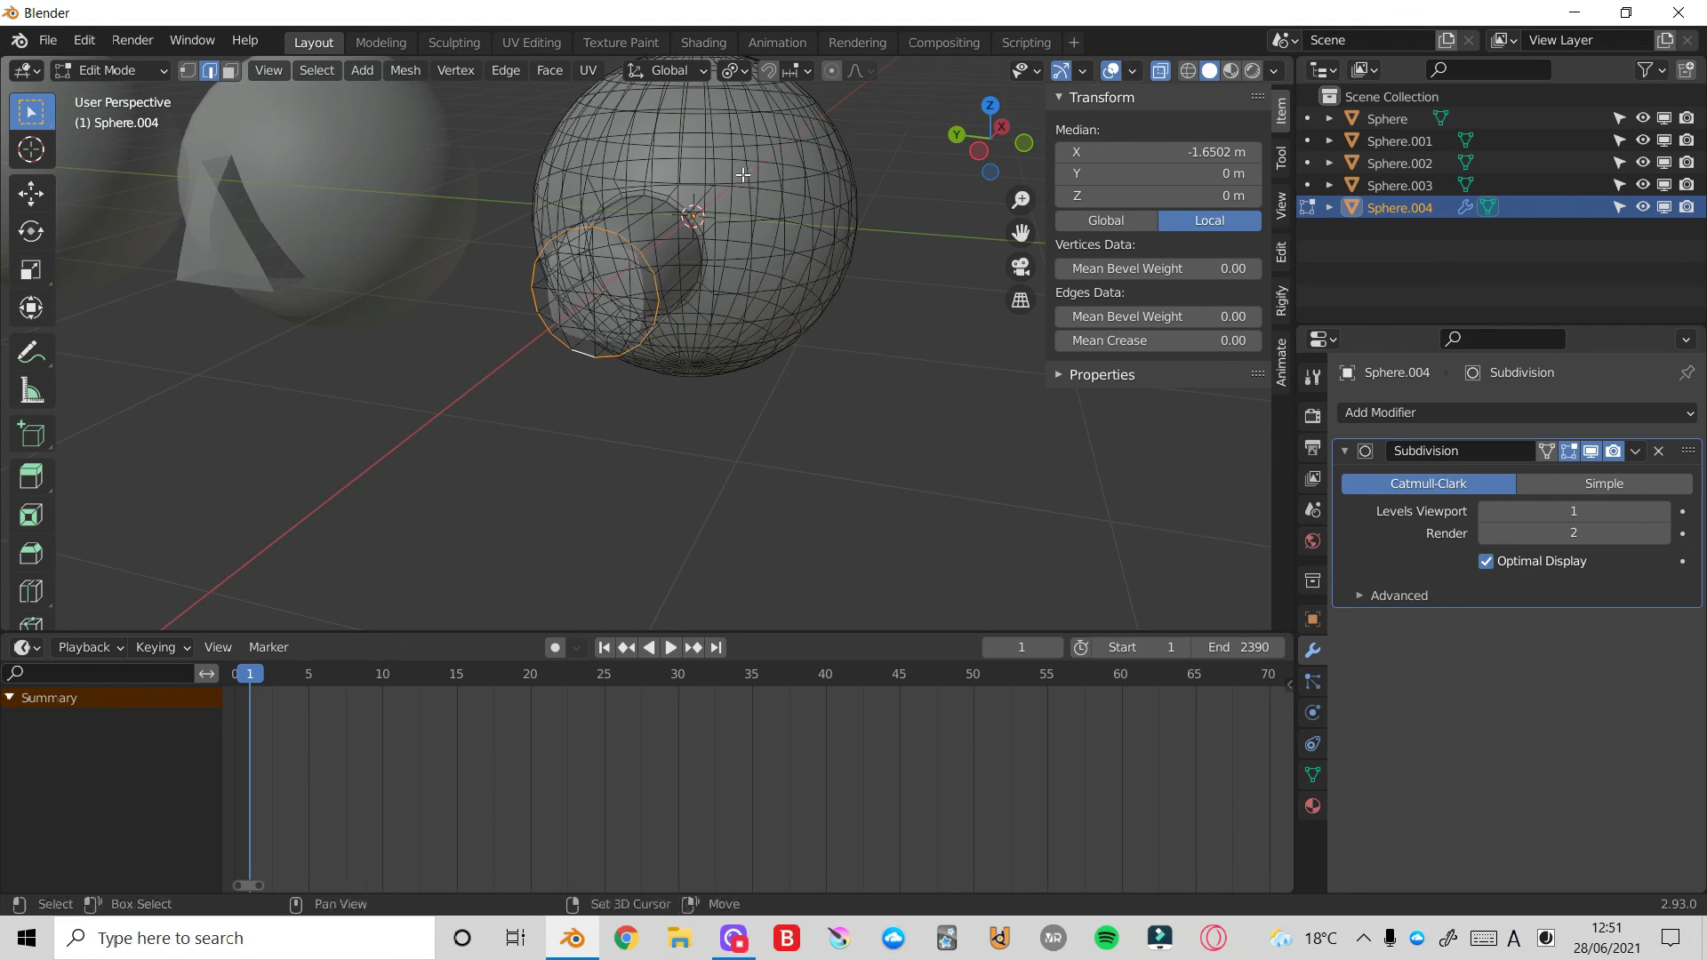
pyautogui.keyDown('alt'); pyautogui.keyDown('shift'); pyautogui.click(693, 223); pyautogui.keyUp('shift'); pyautogui.keyUp('alt')
pyautogui.moveTo(989, 141); pyautogui.dragTo(1190, 328)
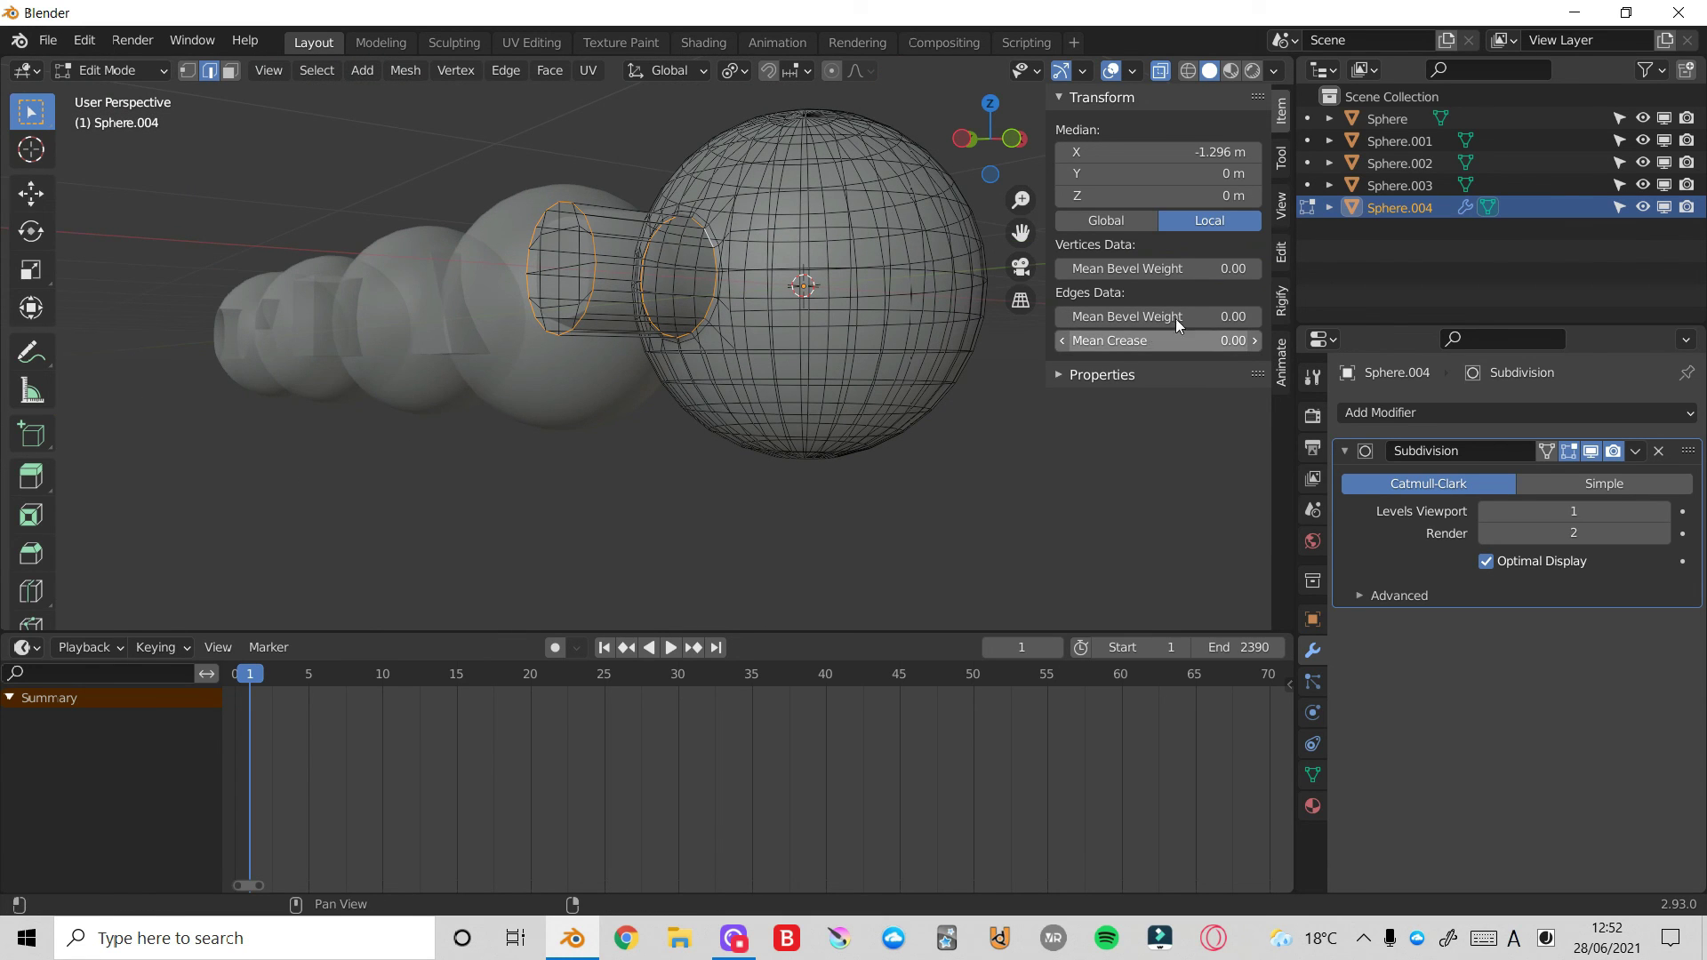
pyautogui.click(1183, 341)
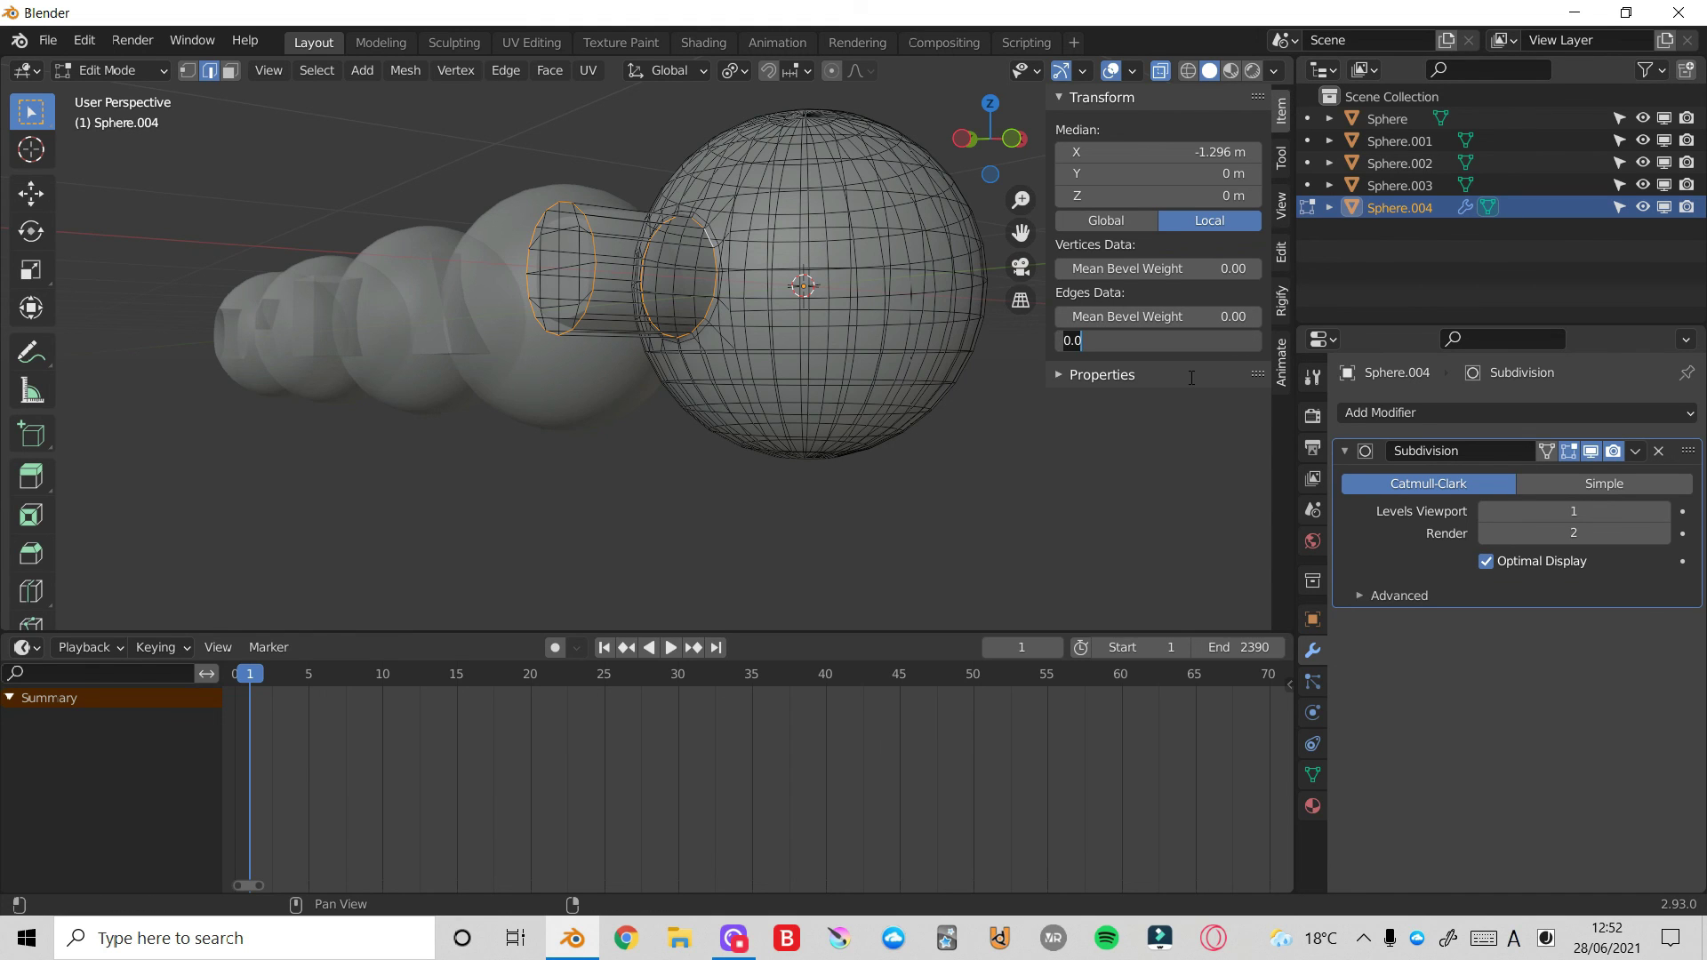
pyautogui.write('1')
pyautogui.press('Return')
pyautogui.click(1161, 71)
# - Return to Object Mode and raise the Subdivision modifier's viewport level to 2
pyautogui.hotkey('ctrl', 'Tab')
pyautogui.moveTo(990, 141); pyautogui.dragTo(1024, 140)
pyautogui.click(802, 172)
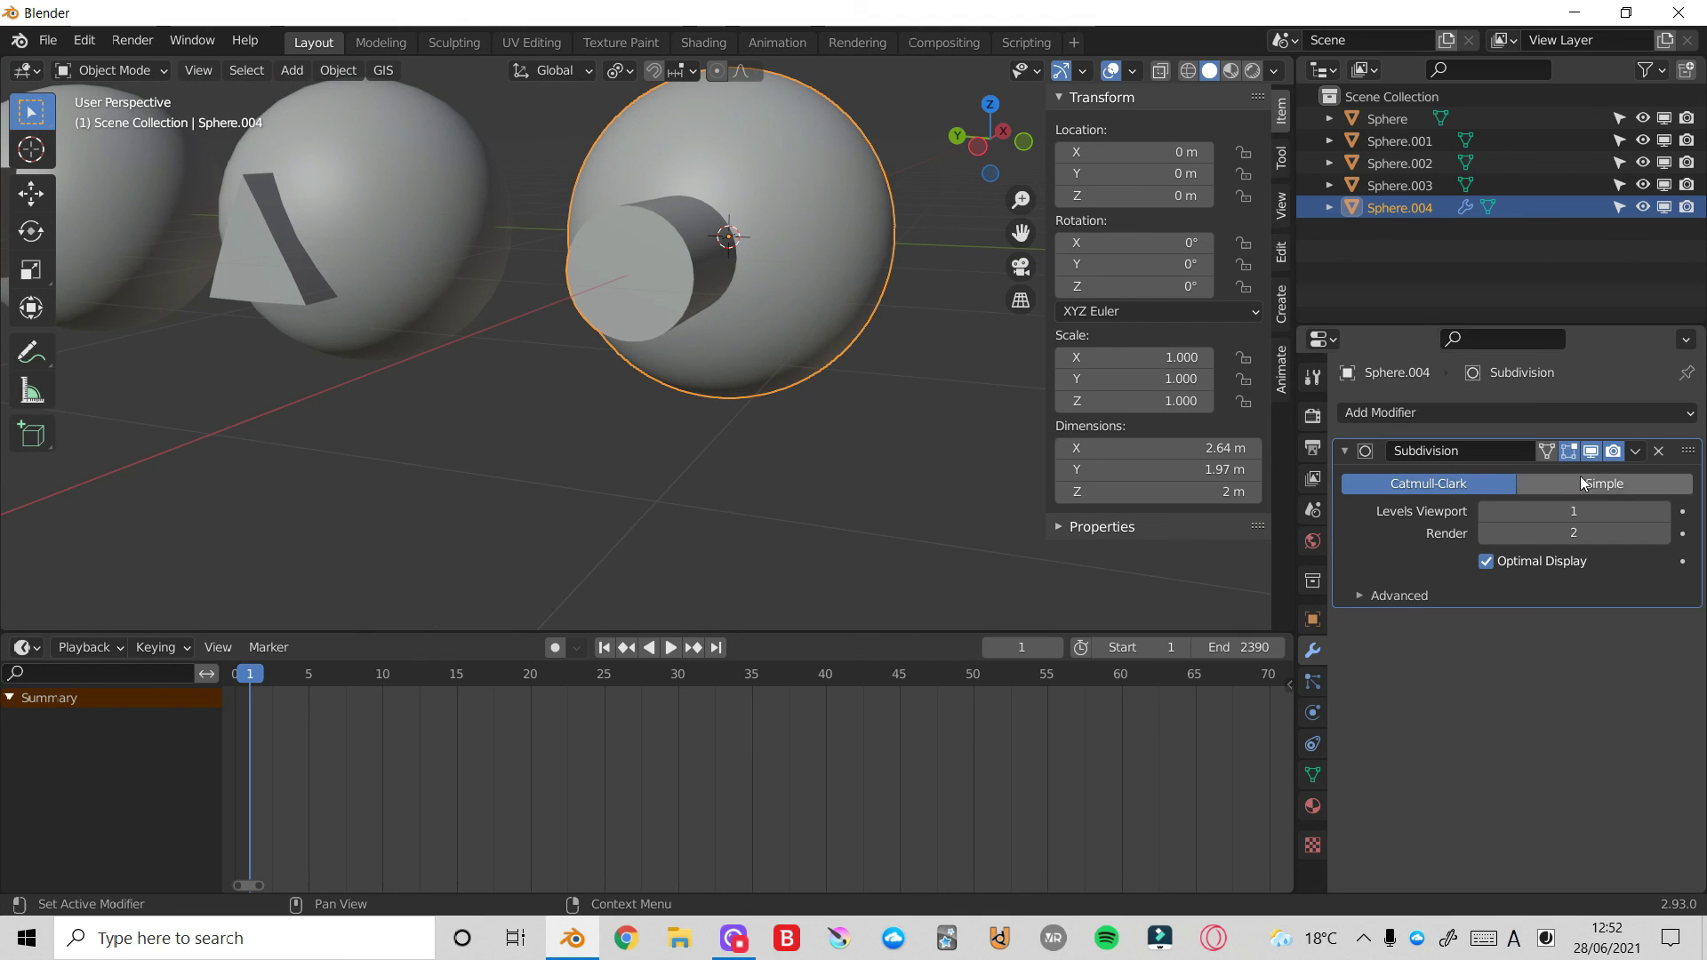
pyautogui.click(1666, 520)
pyautogui.scroll(-6, 1000, 146)
pyautogui.moveTo(995, 143); pyautogui.dragTo(978, 174)
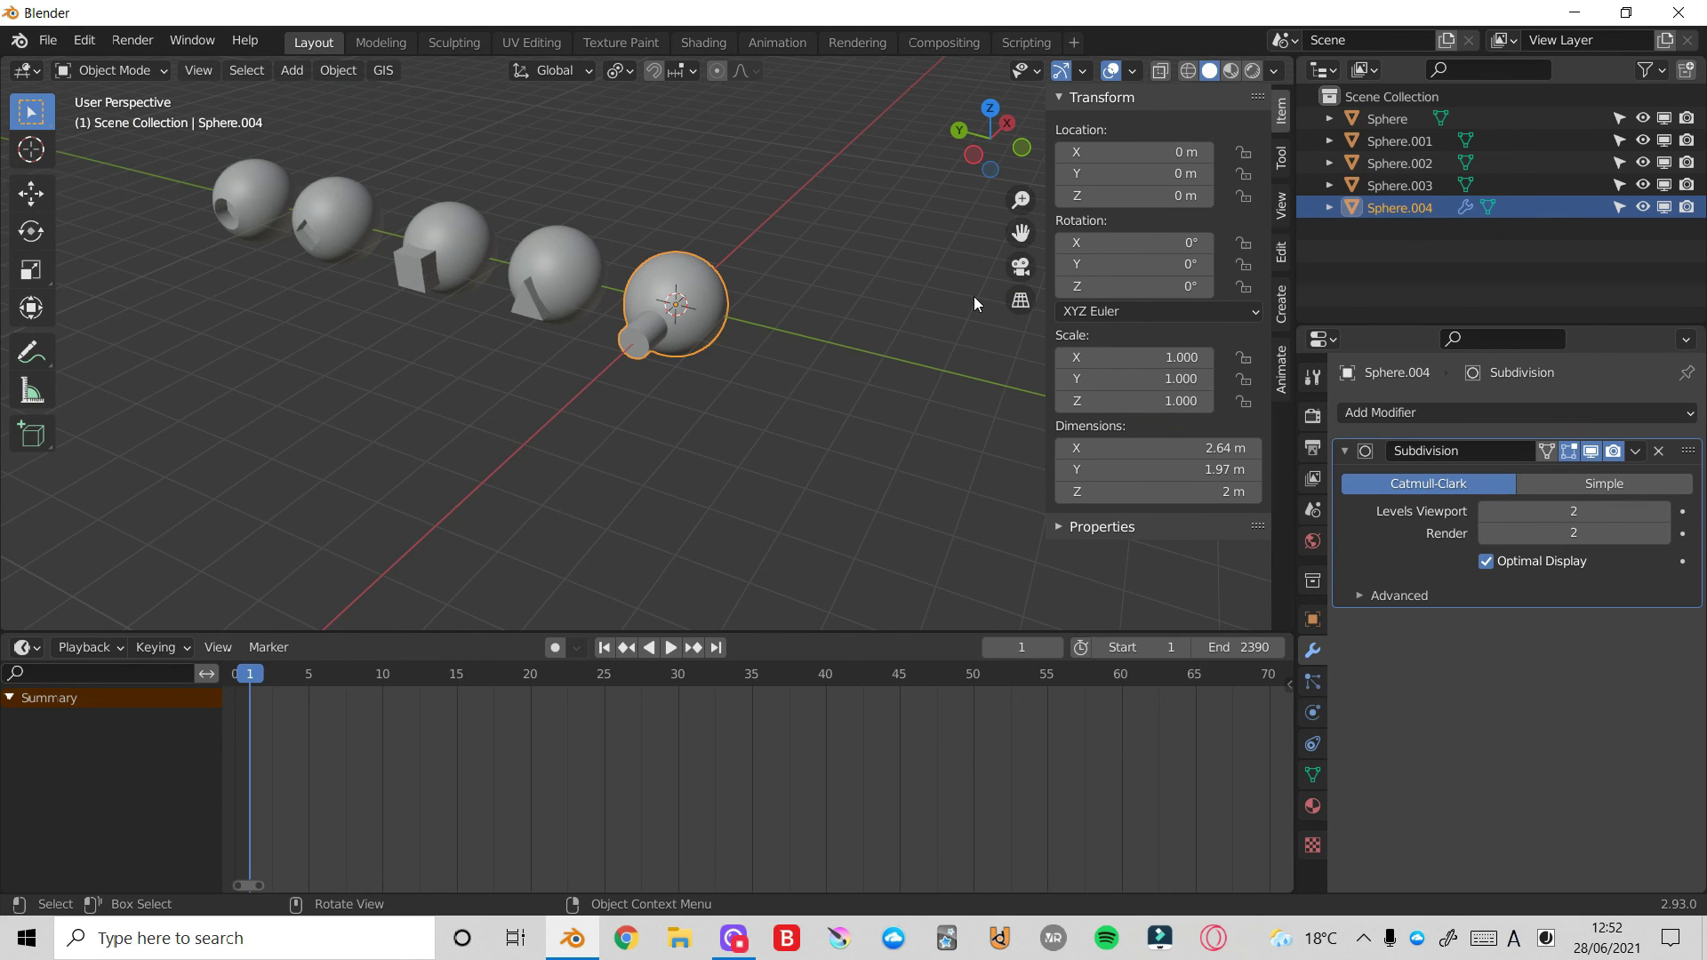